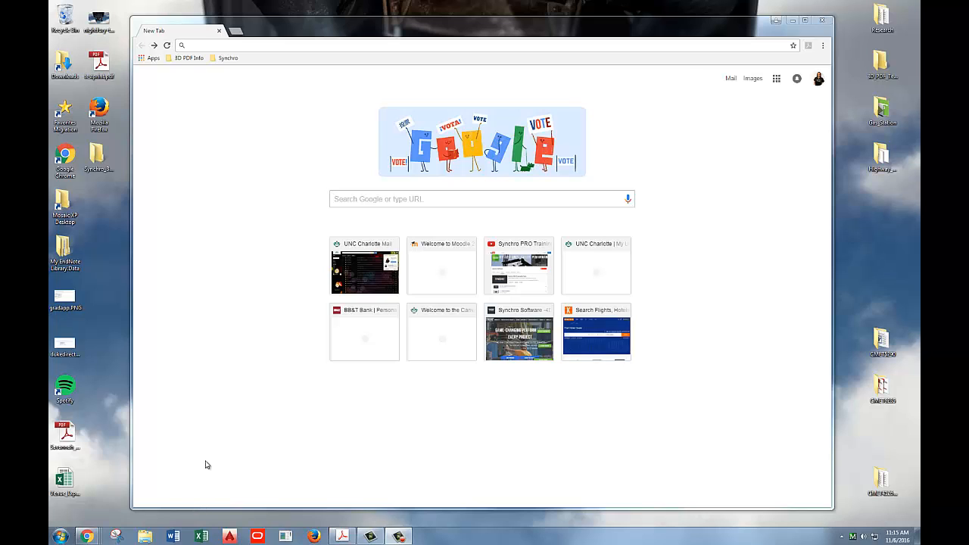
Step: Visit synchroltd.com and find the downloadable training materials on its Training page
{"action": "left_click", "coordinate": [233, 46]}
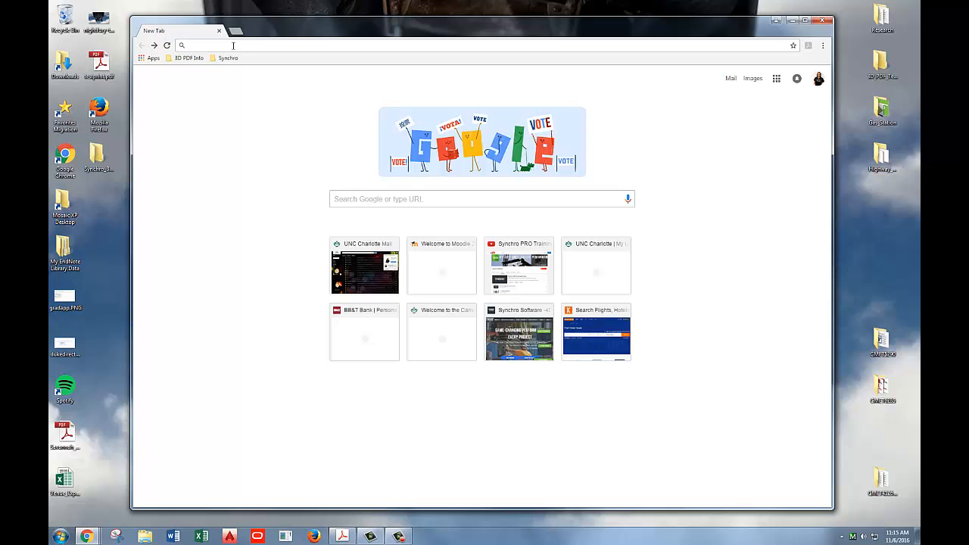
{"action": "type", "text": "synchroltd.com"}
{"action": "key", "text": "Return"}
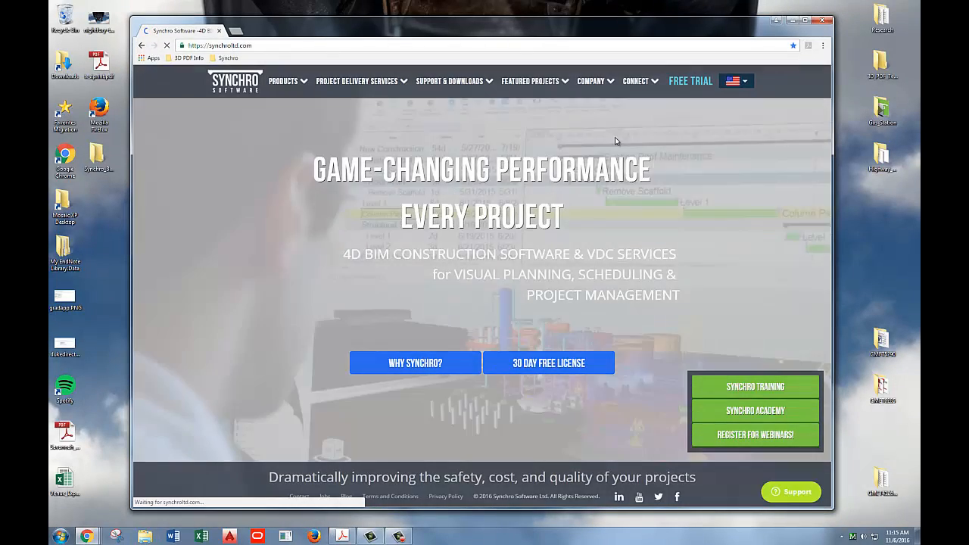
{"action": "mouse_move", "coordinate": [446, 87]}
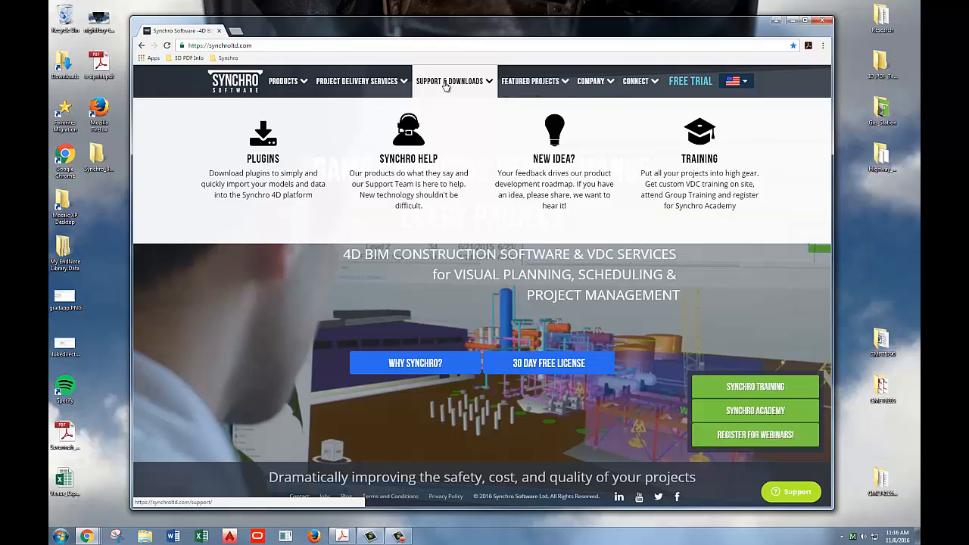
{"action": "left_click", "coordinate": [676, 179]}
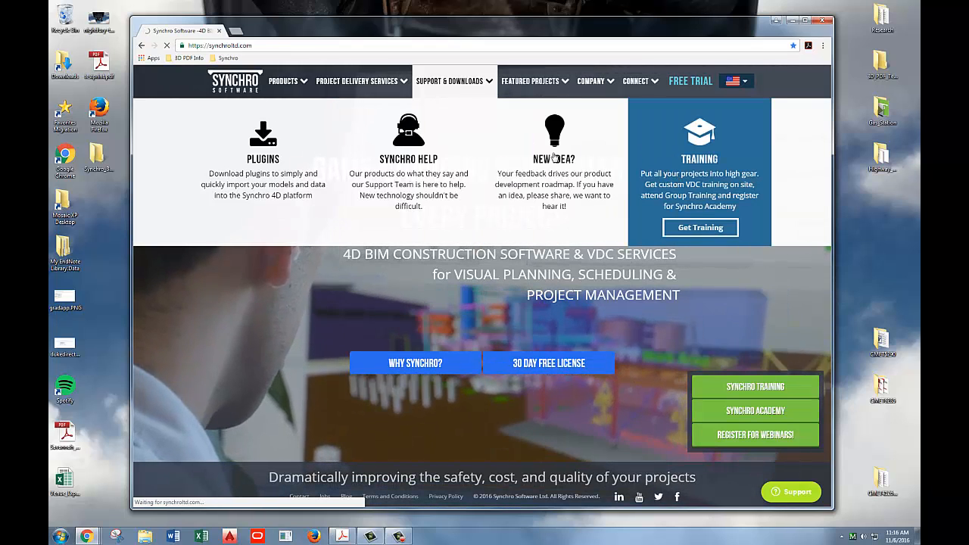
{"action": "scroll", "coordinate": [360, 326], "scroll_direction": "down", "scroll_amount": 5}
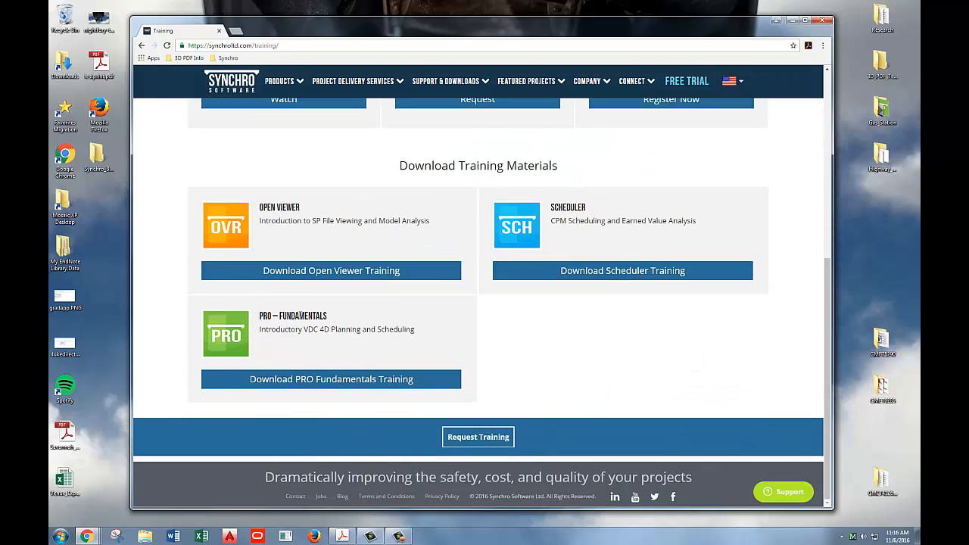
Step: Close the browser and open Synchro Basic Training v5.1.pdf from the PRO 5.1 Basic Training desktop folder
{"action": "left_click", "coordinate": [828, 23]}
{"action": "double_click", "coordinate": [472, 110]}
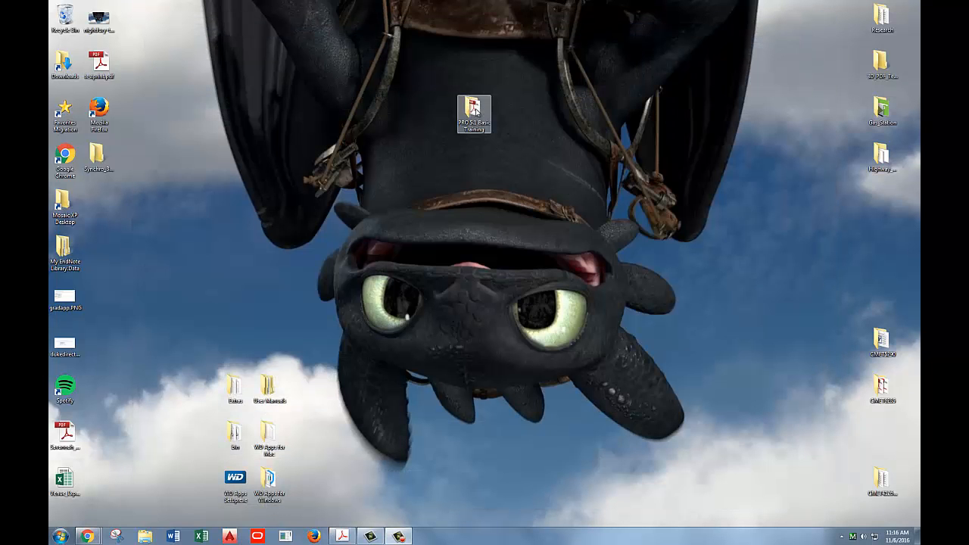
{"action": "left_click_drag", "start_coordinate": [471, 123], "coordinate": [328, 120]}
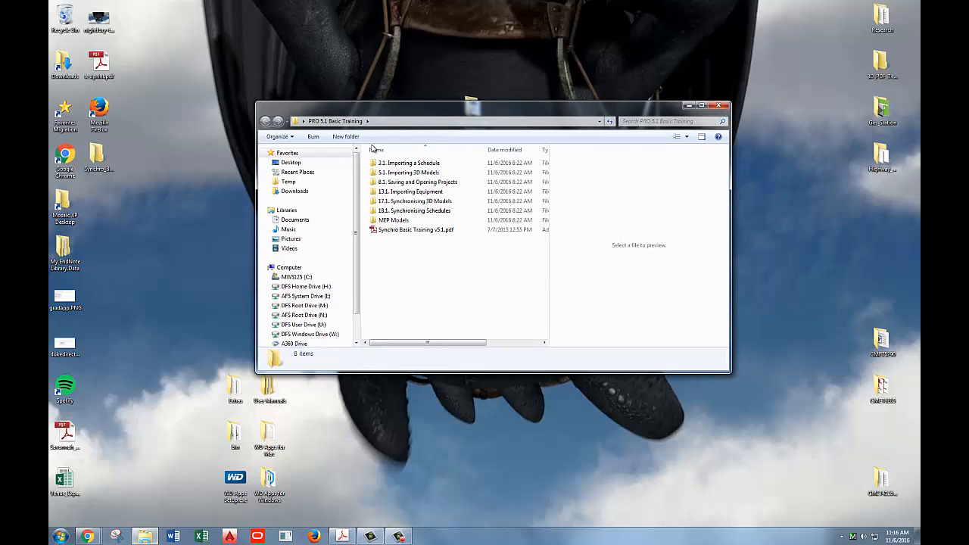
{"action": "left_click", "coordinate": [418, 230]}
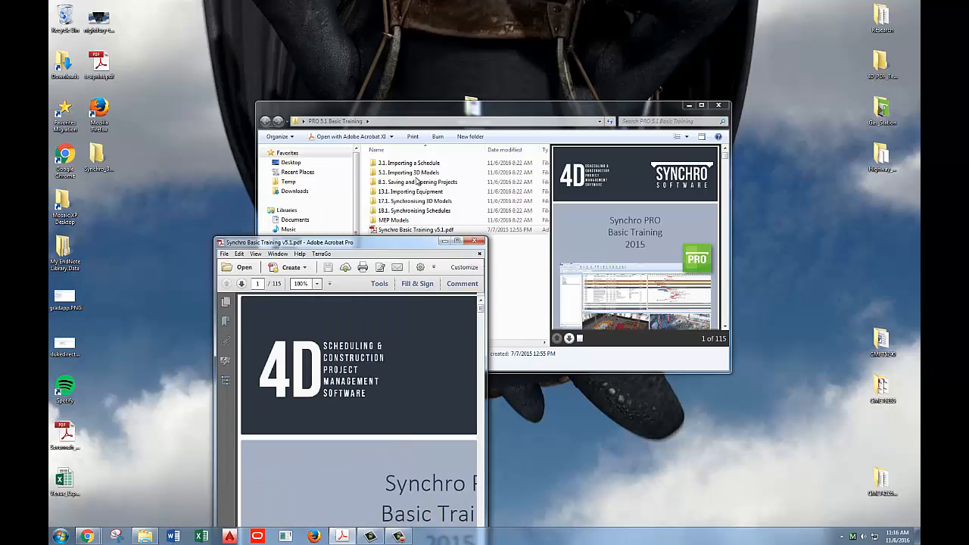
Step: Skim the opening pages of the training PDF, close it and minimize its folder window
{"action": "scroll", "coordinate": [545, 254], "scroll_direction": "down", "scroll_amount": 6}
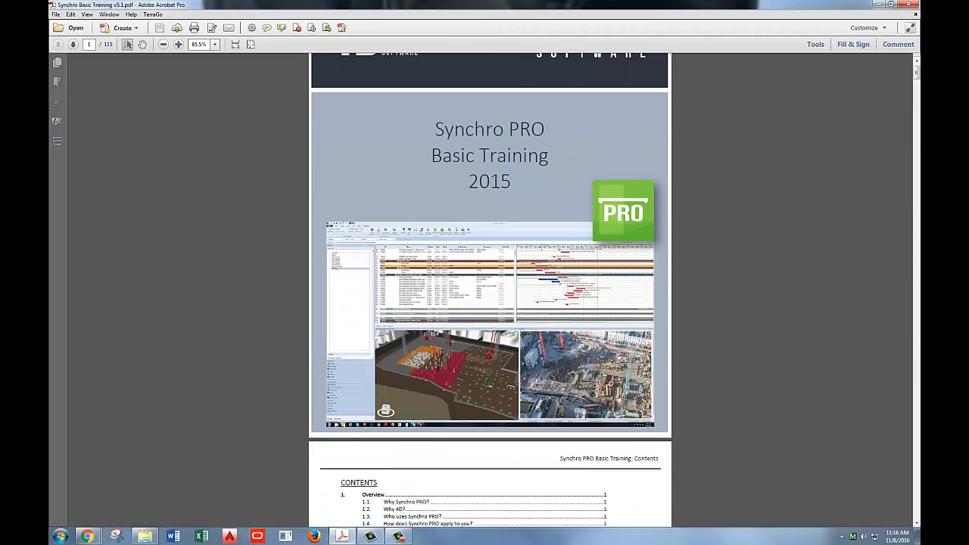
{"action": "scroll", "coordinate": [545, 255], "scroll_direction": "up", "scroll_amount": 6}
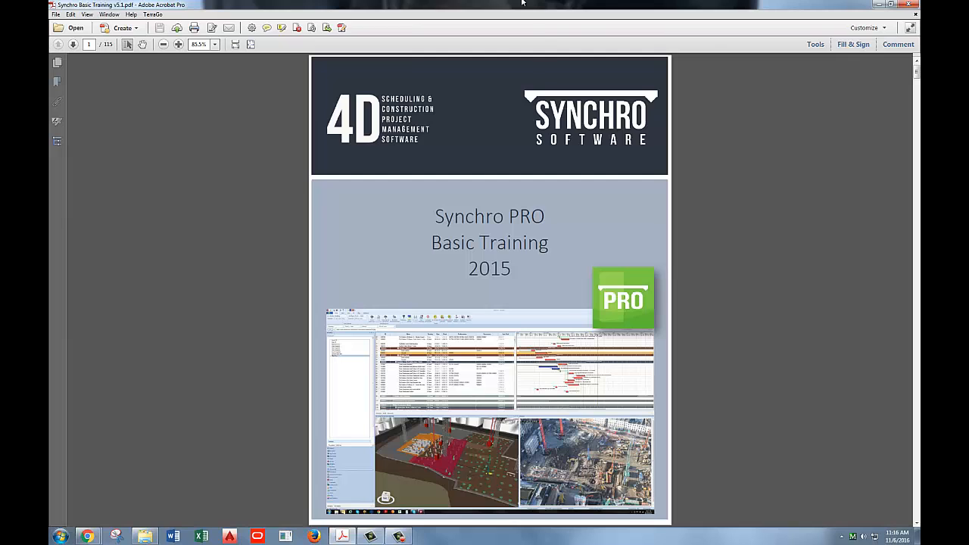
{"action": "left_click_drag", "start_coordinate": [520, 4], "coordinate": [50, 68]}
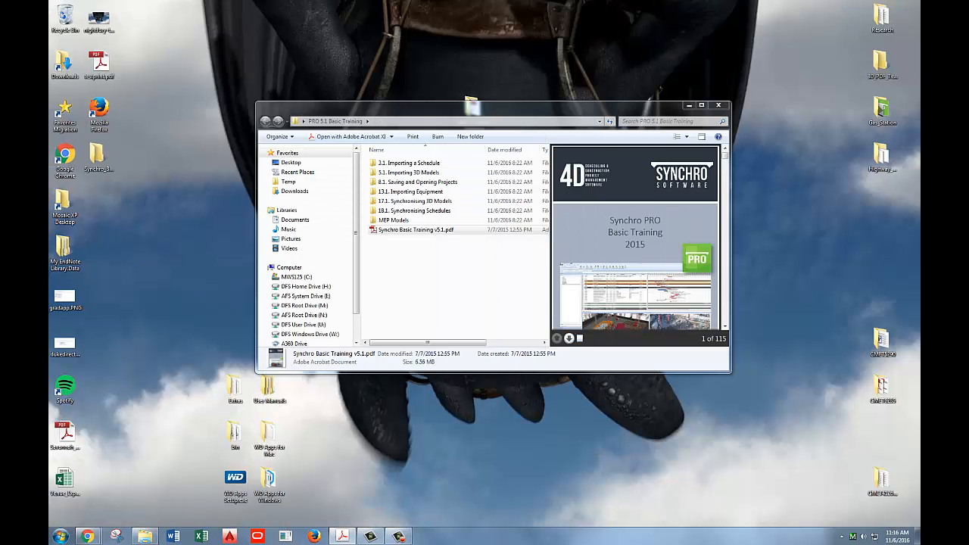
{"action": "left_click", "coordinate": [689, 106]}
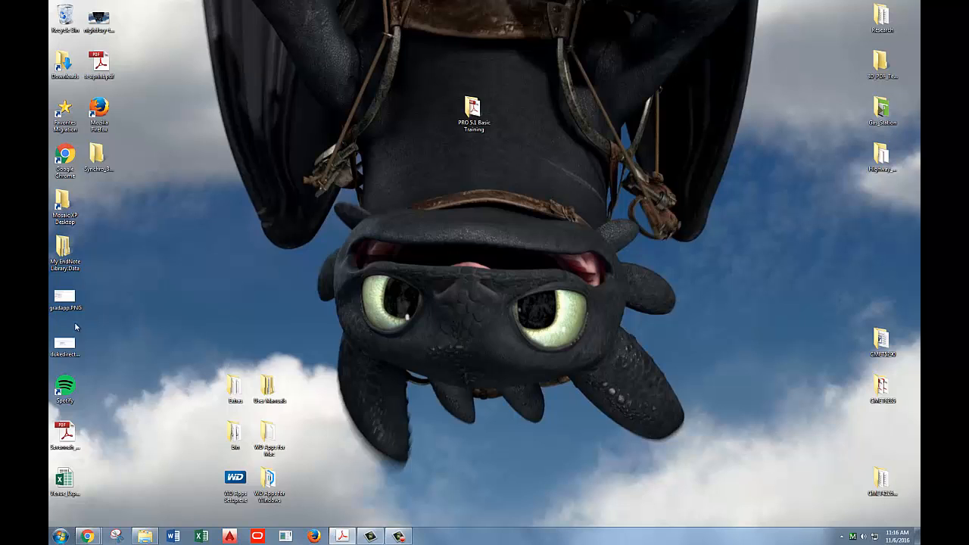
Step: Launch Synchro Programme from the Synchro 4D group in the Mosaic engineering technology programs
{"action": "left_click", "coordinate": [61, 535]}
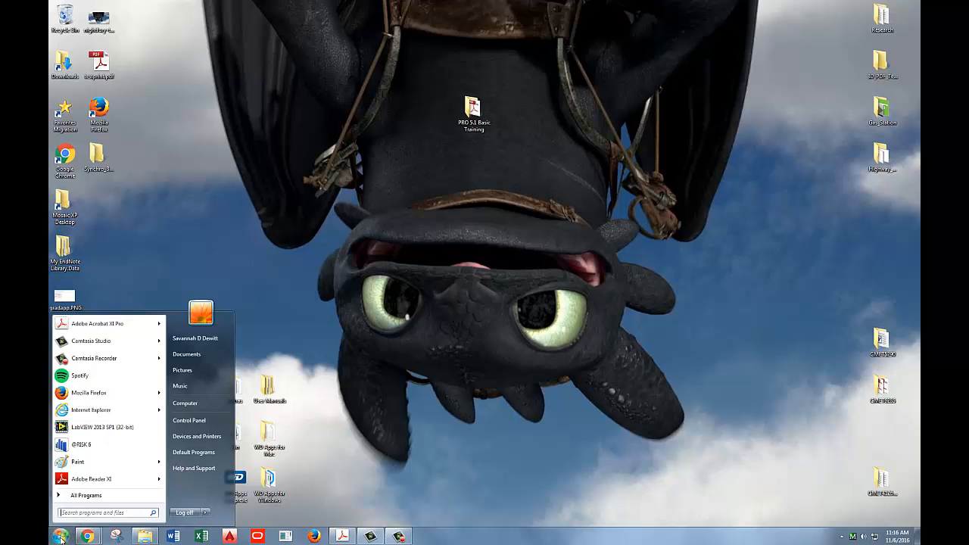
{"action": "left_click", "coordinate": [79, 497]}
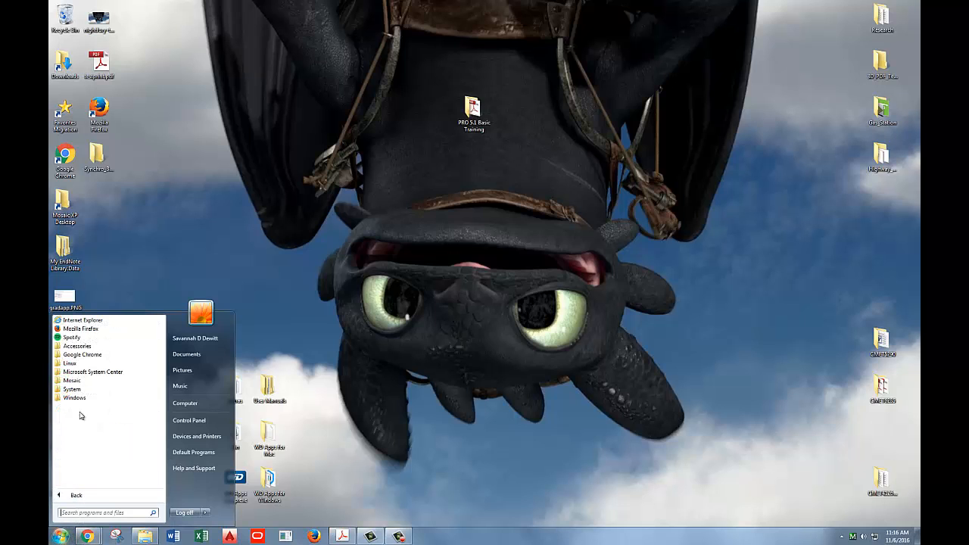
{"action": "left_click", "coordinate": [74, 380]}
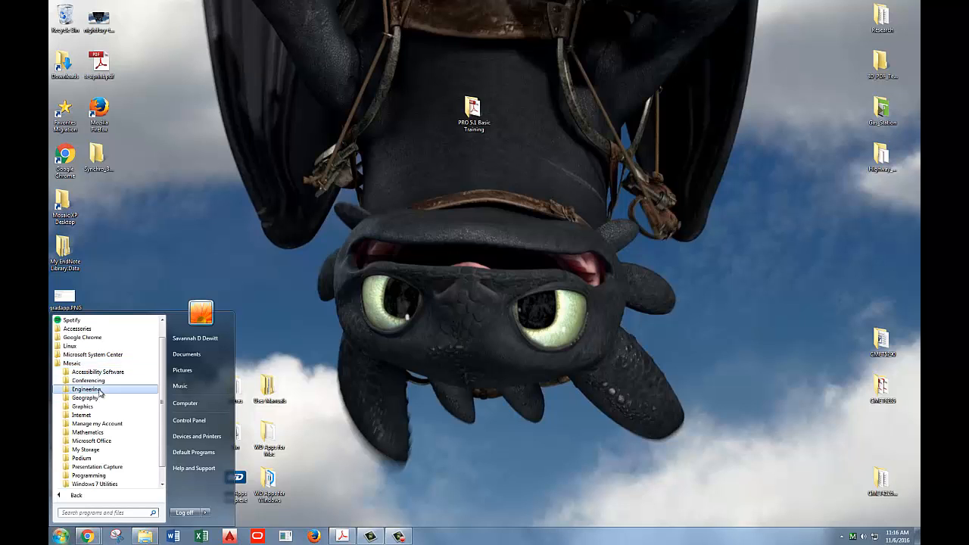
{"action": "left_click", "coordinate": [98, 389]}
{"action": "left_click", "coordinate": [93, 415]}
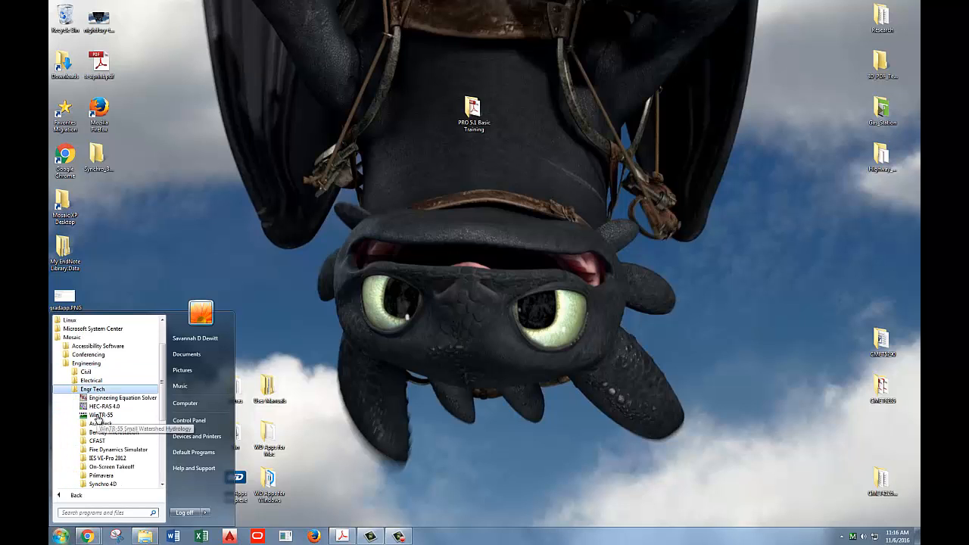
{"action": "left_click", "coordinate": [102, 458]}
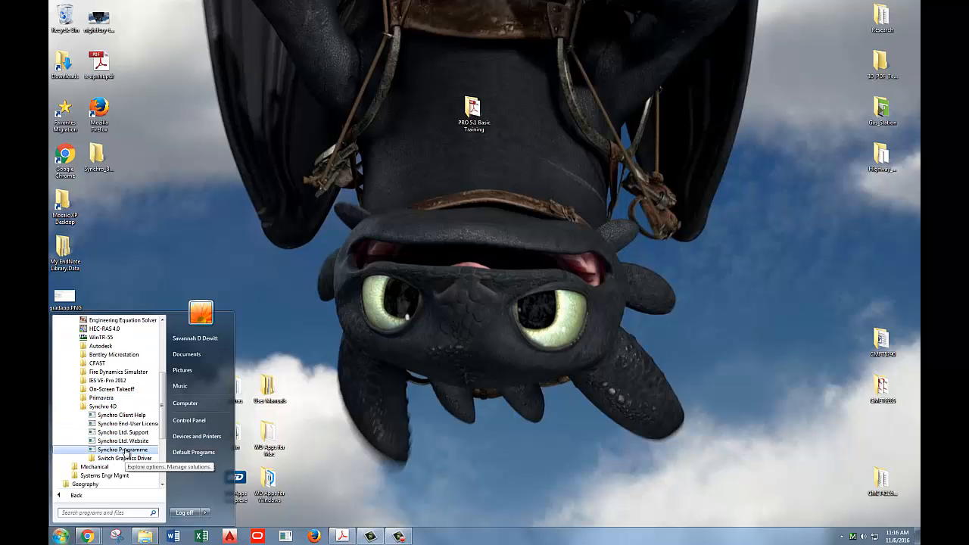
{"action": "left_click", "coordinate": [124, 449]}
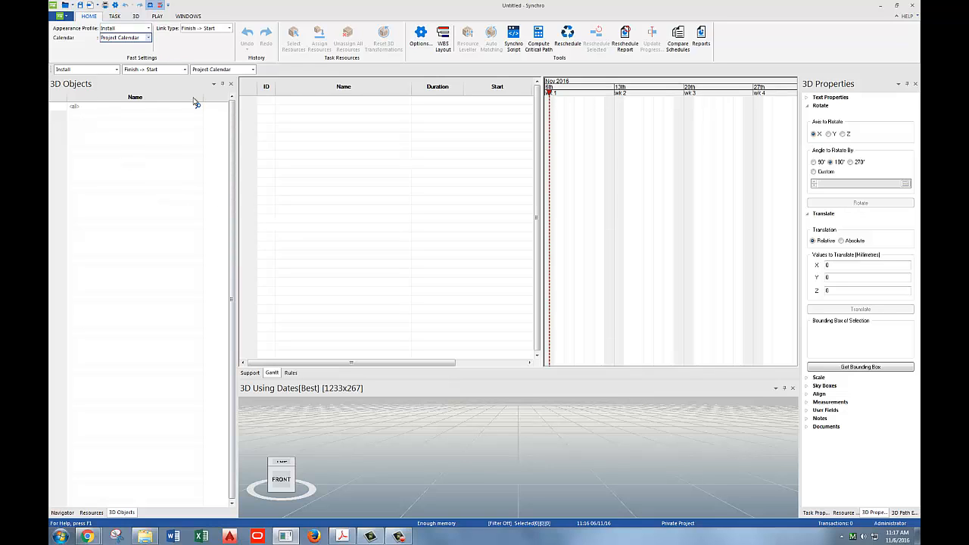
Step: Reset Synchro's window layout to its default arrangement
{"action": "left_click", "coordinate": [189, 16]}
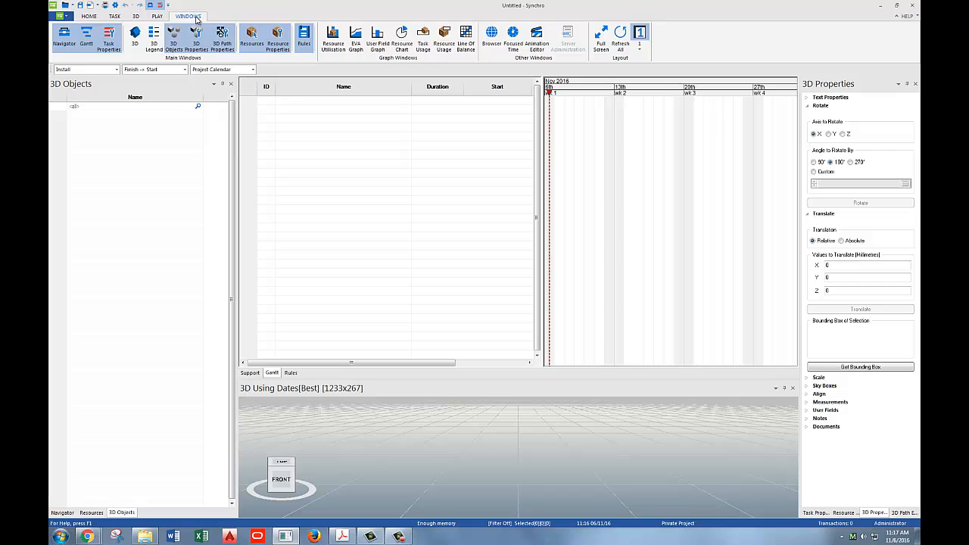
{"action": "left_click", "coordinate": [640, 48]}
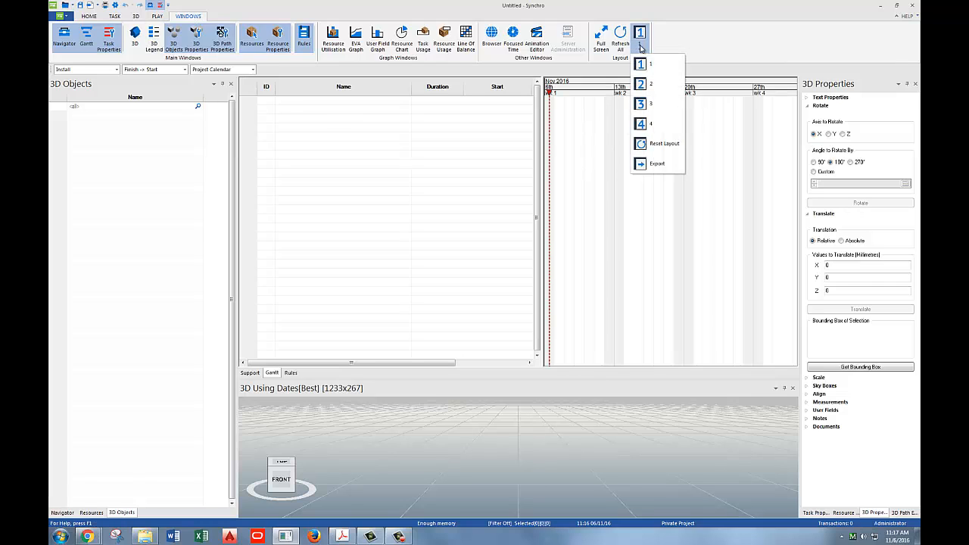
{"action": "left_click", "coordinate": [658, 148]}
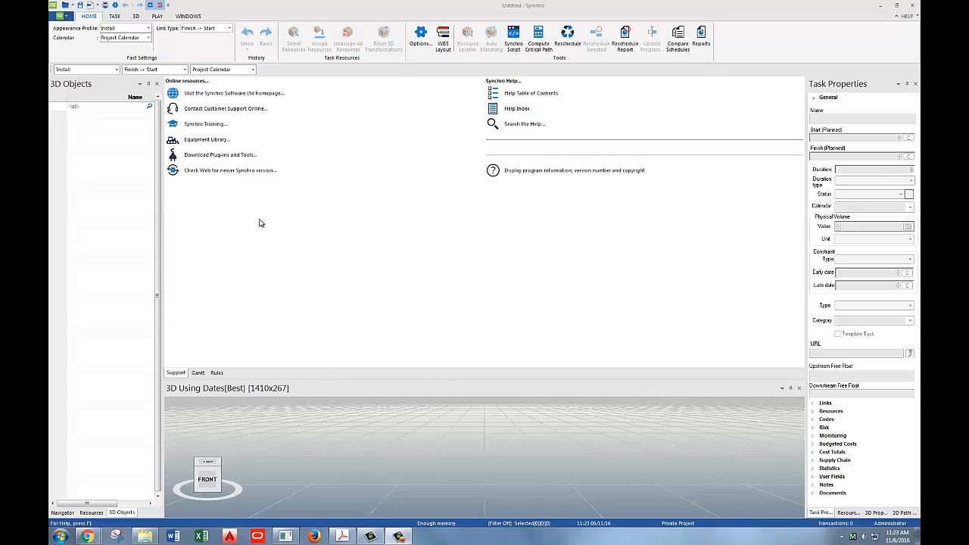
Step: Look through the 3D, Task and Home command sets
{"action": "left_click", "coordinate": [136, 16]}
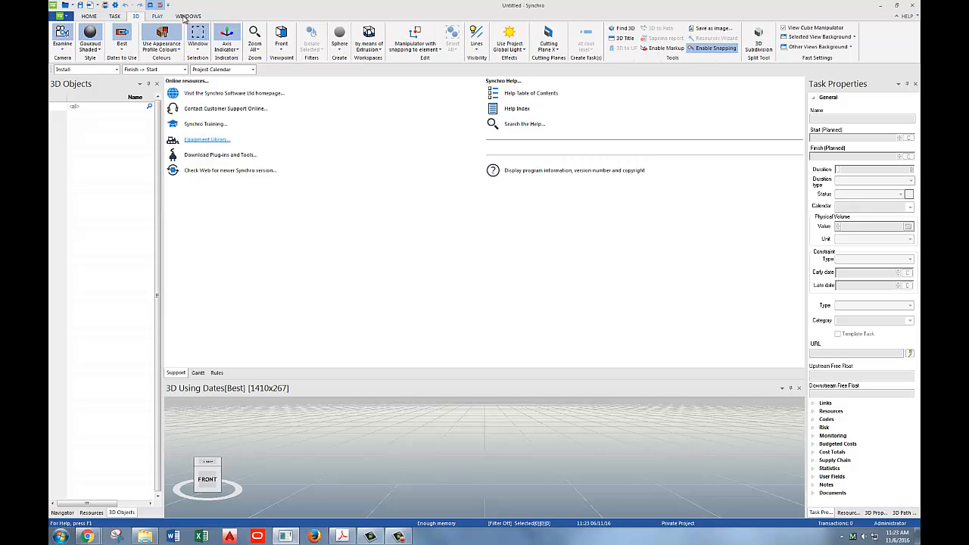
{"action": "left_click", "coordinate": [114, 16]}
{"action": "left_click", "coordinate": [88, 16]}
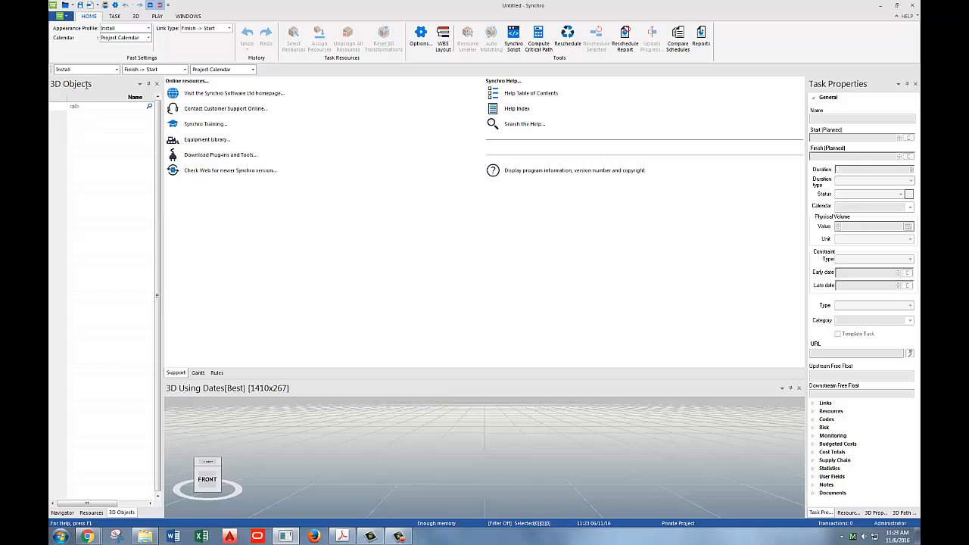
Step: Show the Navigator in place of the 3D Objects list and the Gantt chart in place of the Support page
{"action": "left_click", "coordinate": [62, 513]}
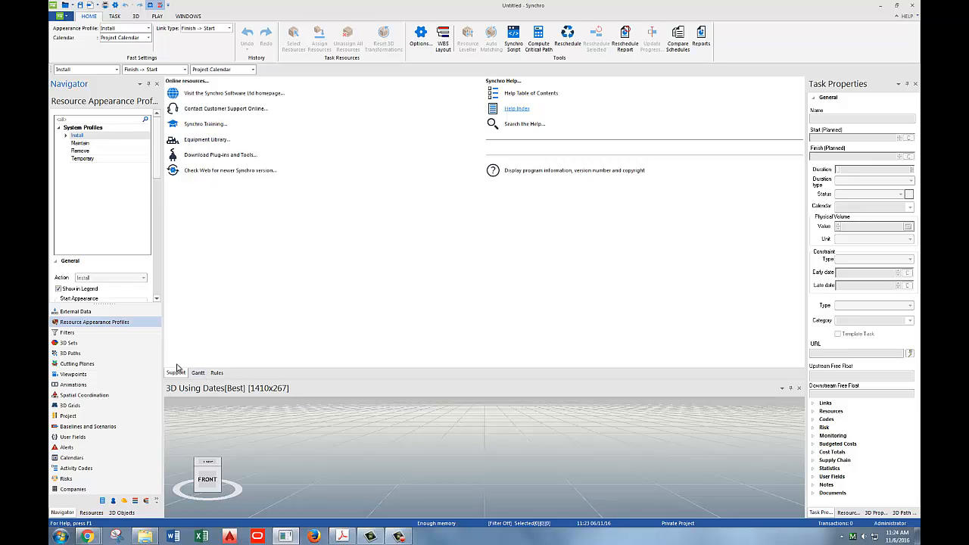
{"action": "left_click", "coordinate": [197, 374]}
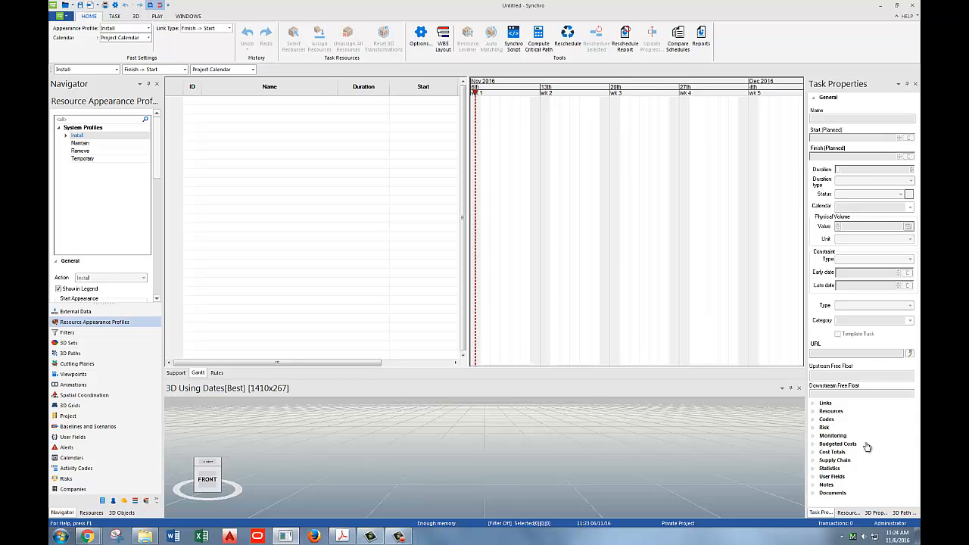
Step: Look through the resource properties, 3D Properties and 3D Path Editor, and return to Task Properties
{"action": "left_click", "coordinate": [847, 512]}
{"action": "left_click", "coordinate": [874, 512]}
{"action": "left_click", "coordinate": [900, 512]}
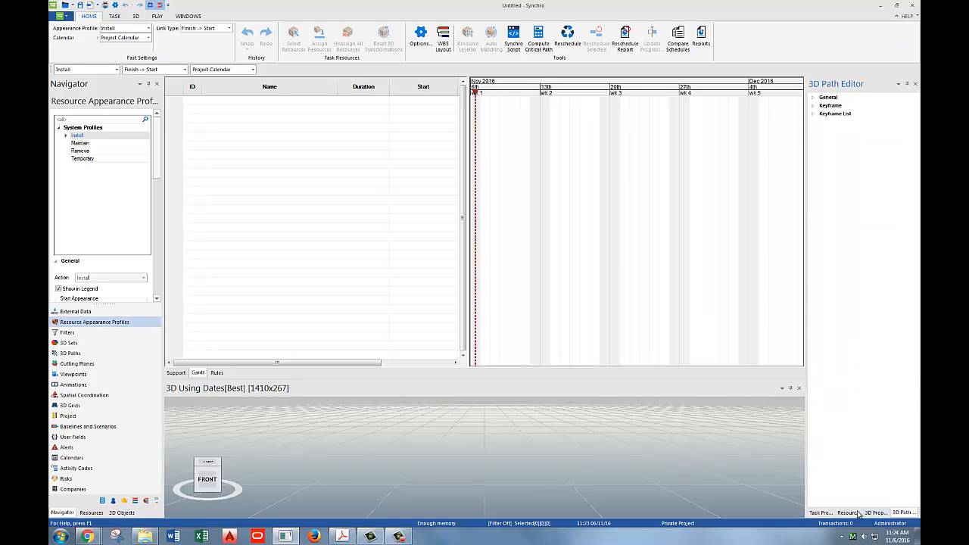
{"action": "left_click", "coordinate": [821, 513]}
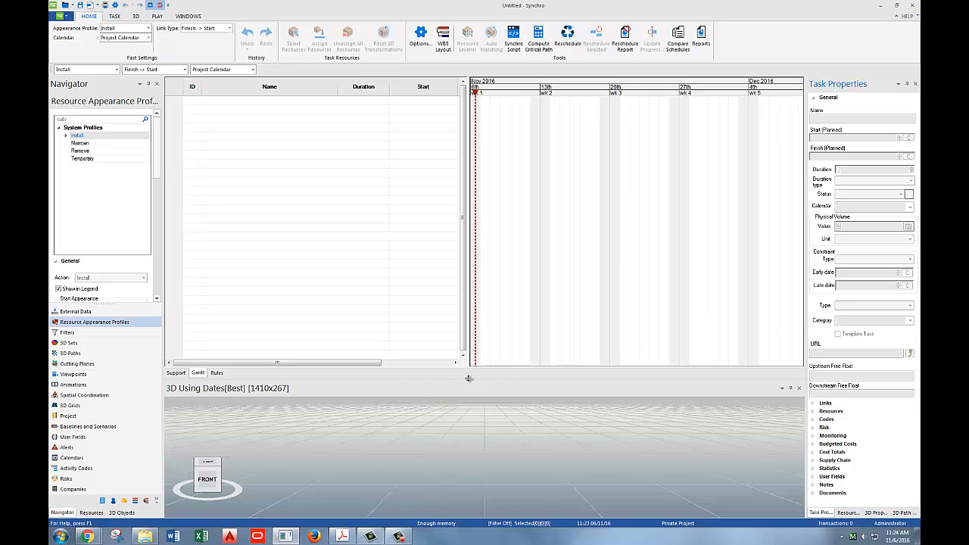
Step: Enlarge the 3D view upward to about 1410x522 and shrink it back to about its former height
{"action": "left_click_drag", "start_coordinate": [468, 379], "coordinate": [468, 377]}
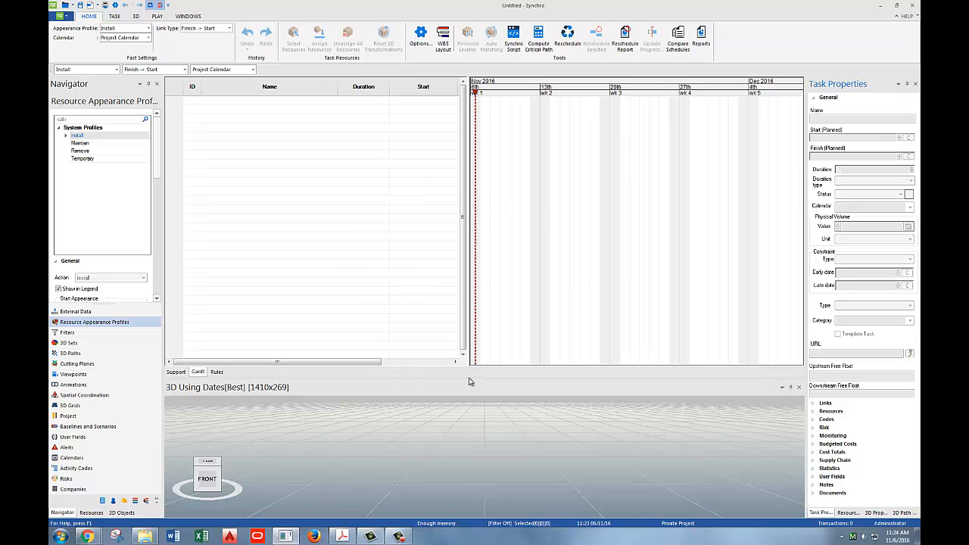
{"action": "left_click_drag", "start_coordinate": [469, 379], "coordinate": [473, 264]}
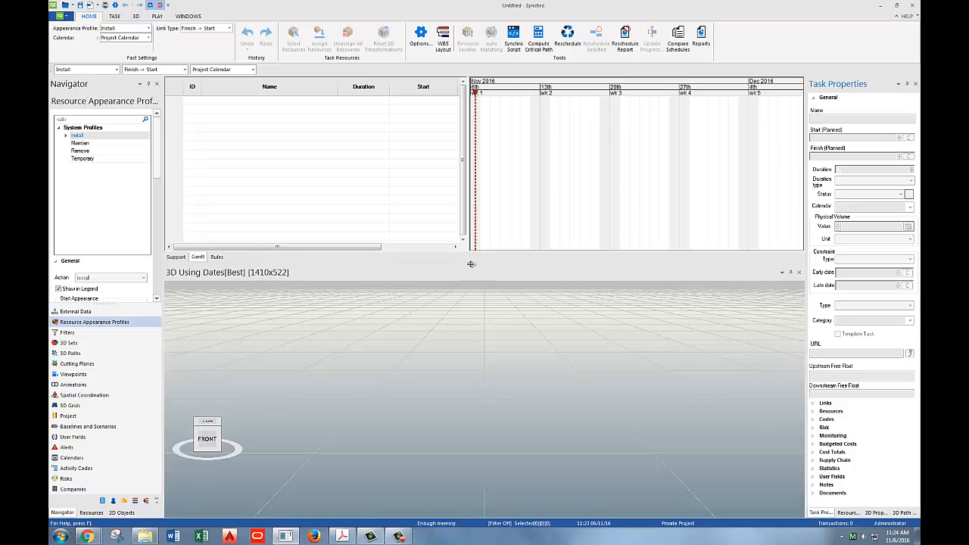
{"action": "left_click_drag", "start_coordinate": [471, 264], "coordinate": [471, 381]}
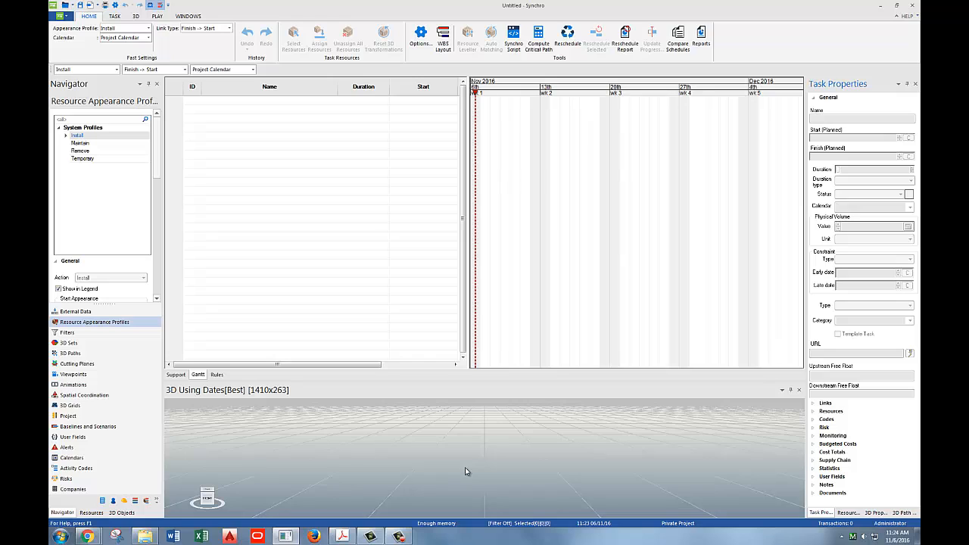
Step: Float the 3D view as a separate window, move it, and dock it back below the Gantt chart
{"action": "double_click", "coordinate": [311, 389]}
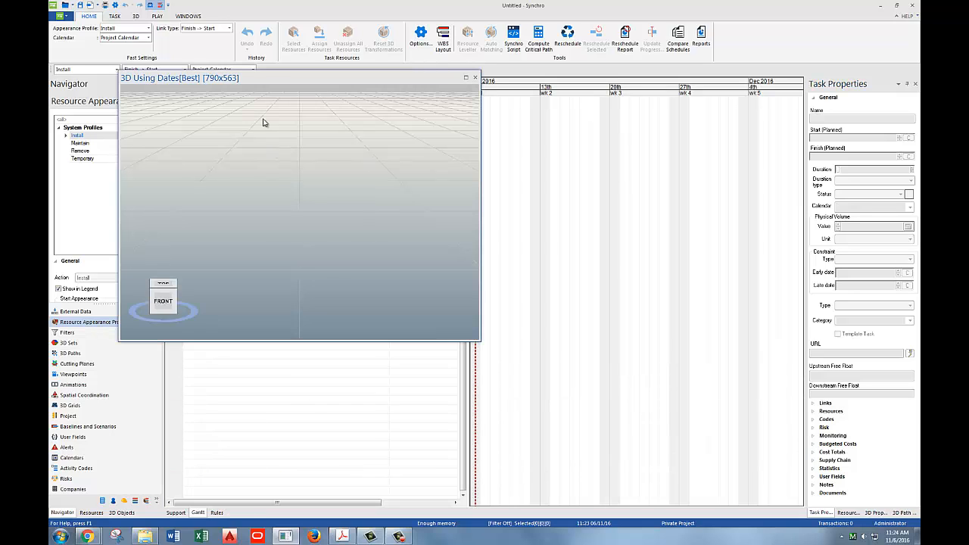
{"action": "left_click_drag", "start_coordinate": [250, 80], "coordinate": [316, 90]}
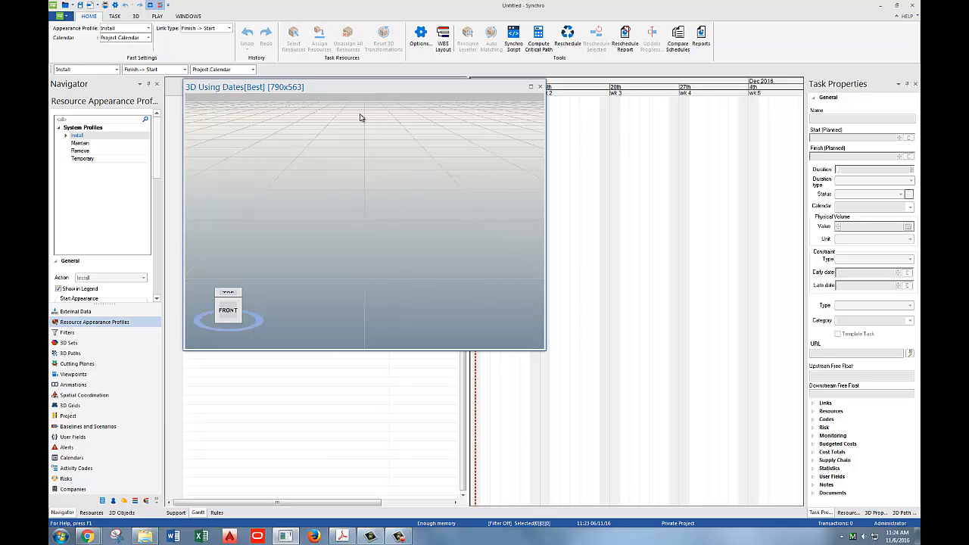
{"action": "double_click", "coordinate": [339, 88]}
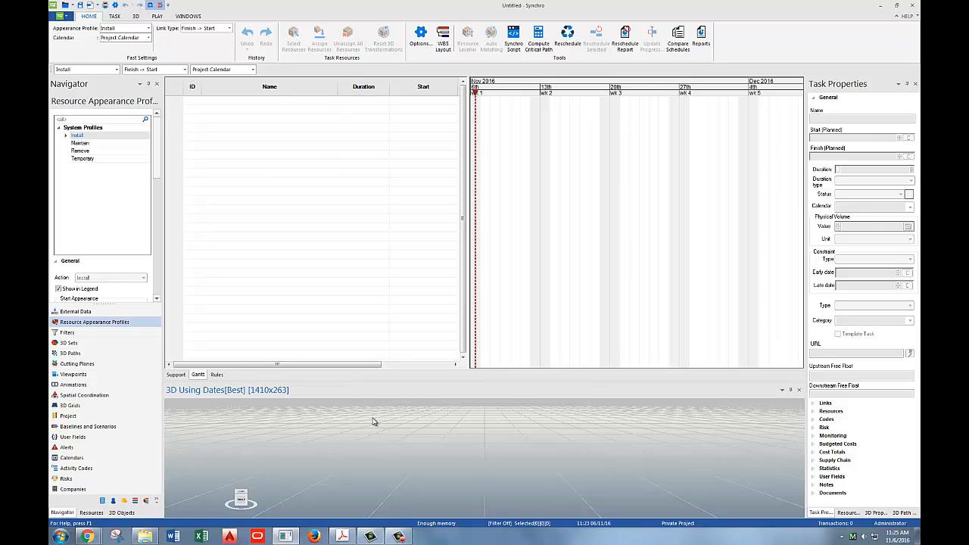
Step: Undock the 3D view and dock it as a full-height pane on the outer side of the Navigator
{"action": "double_click", "coordinate": [317, 392]}
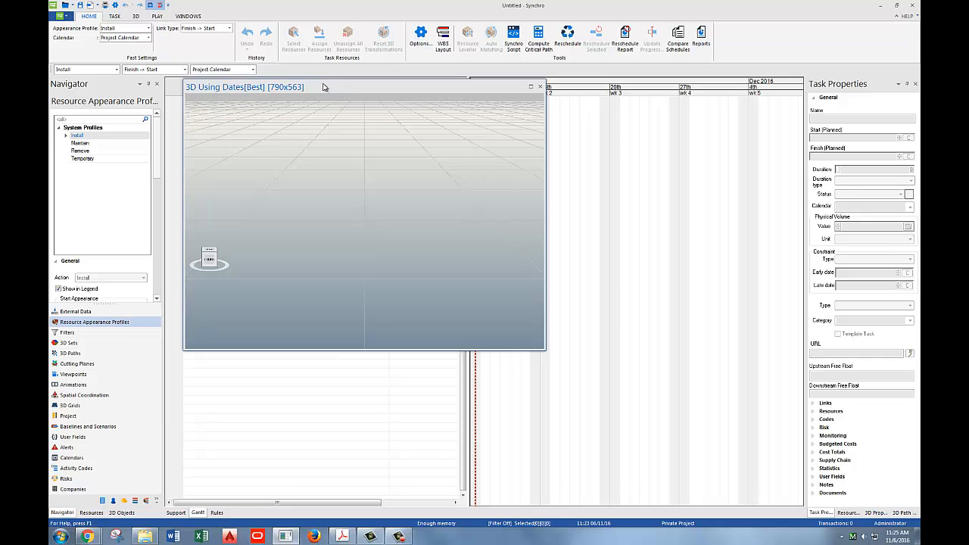
{"action": "left_click_drag", "start_coordinate": [323, 87], "coordinate": [482, 266]}
{"action": "left_click_drag", "start_coordinate": [484, 268], "coordinate": [66, 301]}
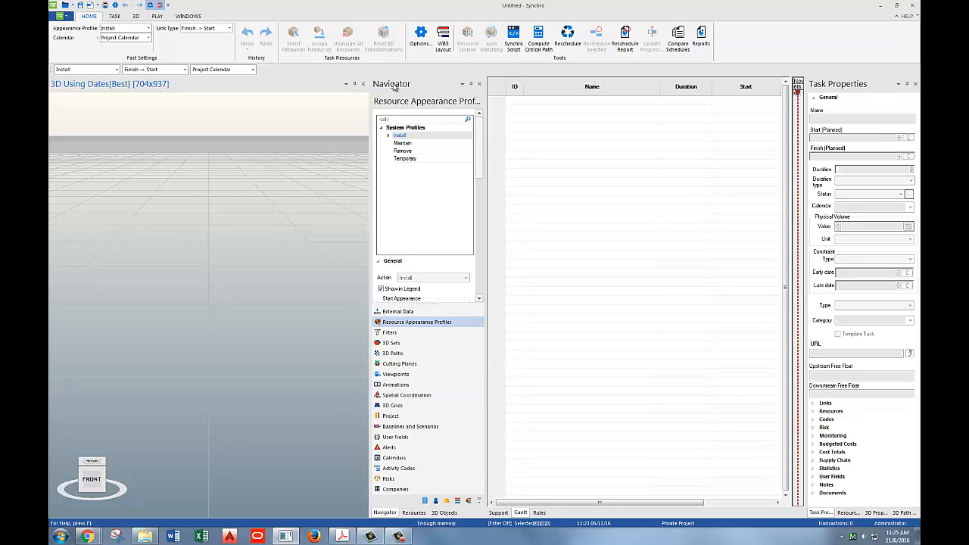
Step: Dock the Navigator above the Gantt chart and Task Properties below it
{"action": "left_click_drag", "start_coordinate": [392, 86], "coordinate": [593, 279]}
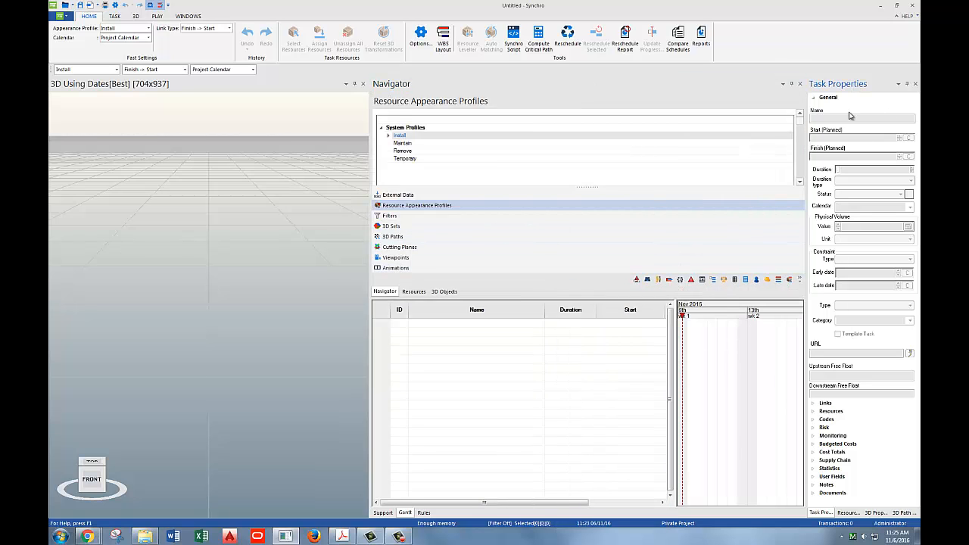
{"action": "left_click_drag", "start_coordinate": [849, 84], "coordinate": [646, 427]}
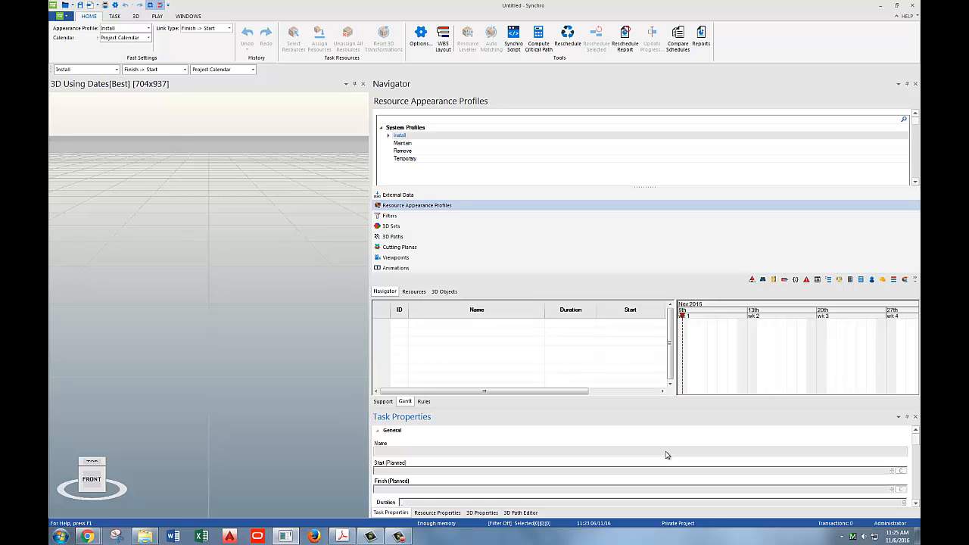
Step: Close the 3D view and the Navigator, and show both windows again
{"action": "left_click", "coordinate": [363, 84]}
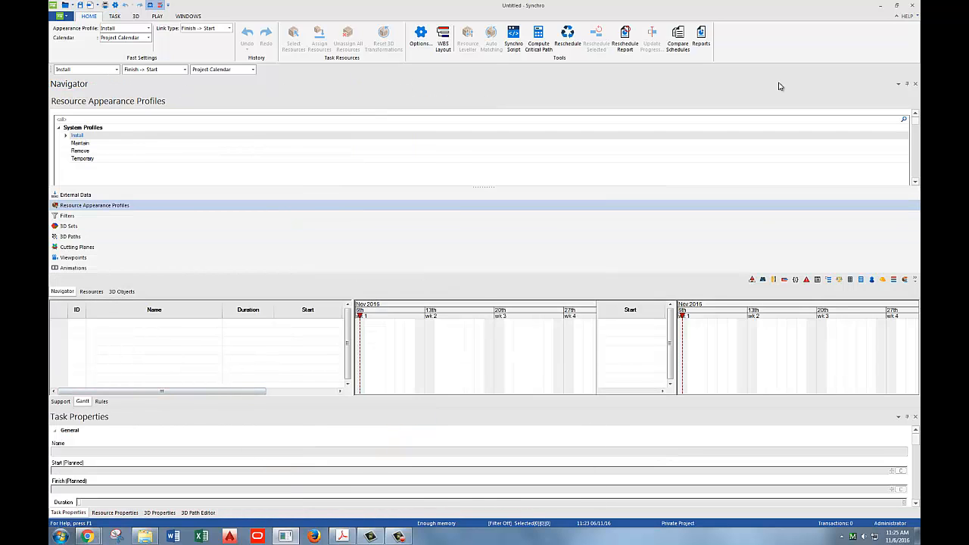
{"action": "left_click", "coordinate": [915, 84]}
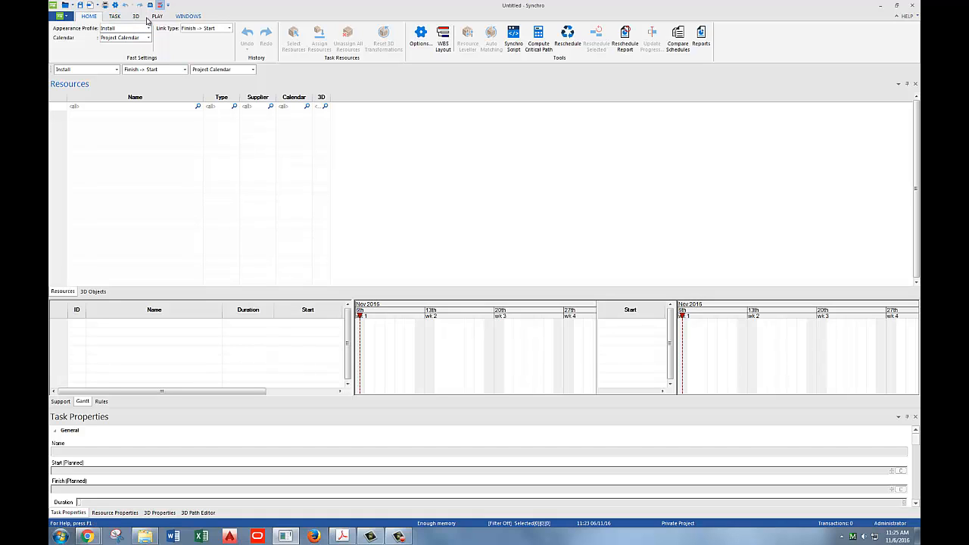
{"action": "left_click", "coordinate": [189, 17]}
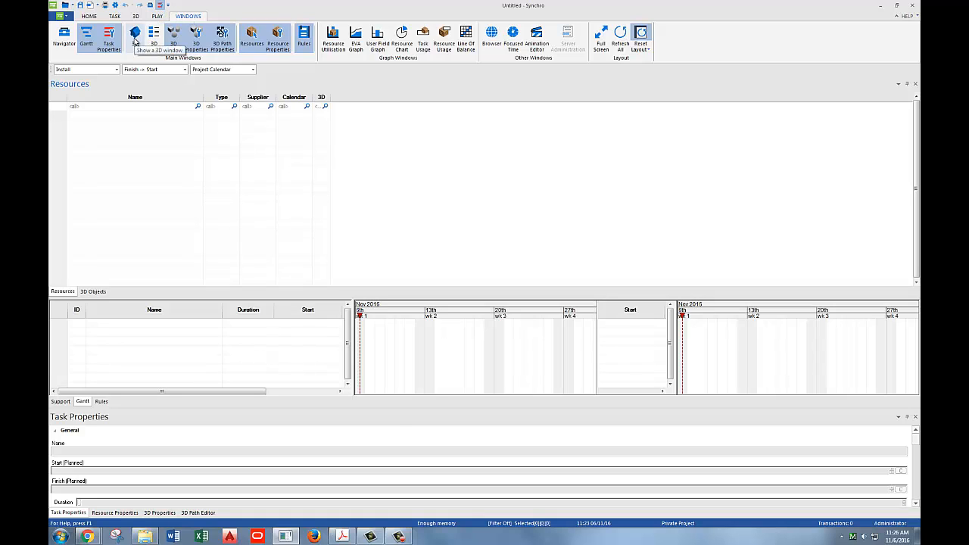
{"action": "left_click", "coordinate": [135, 36]}
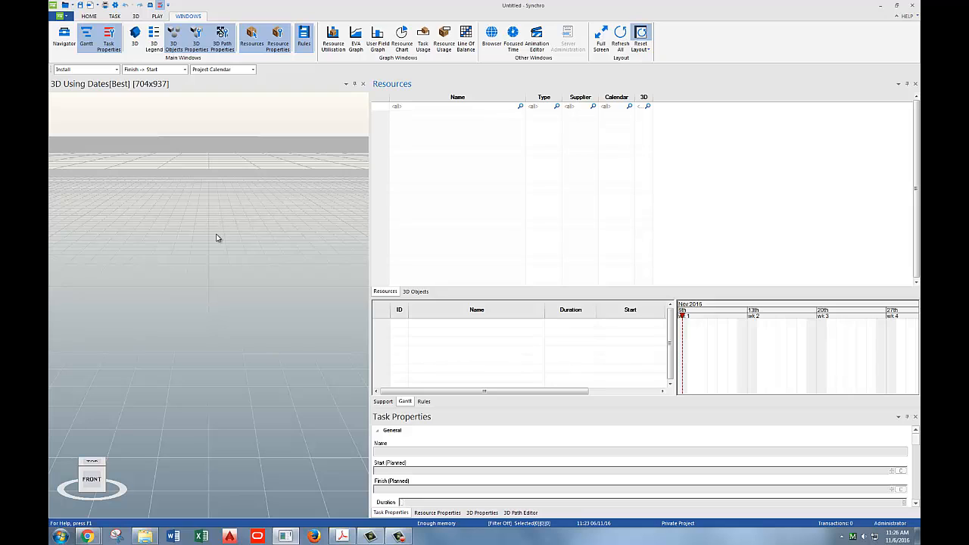
{"action": "left_click", "coordinate": [61, 43]}
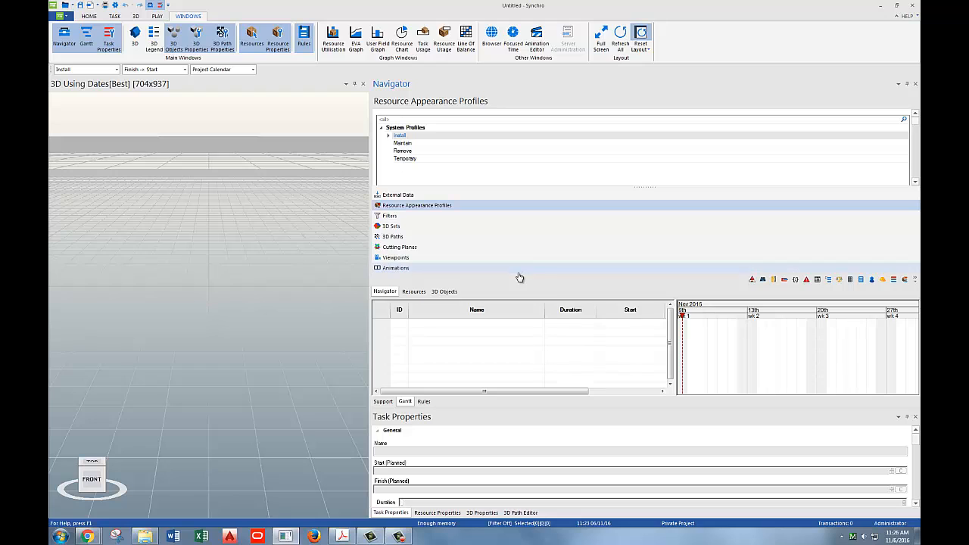
Step: Reset the window layout to its default arrangement
{"action": "left_click", "coordinate": [642, 50]}
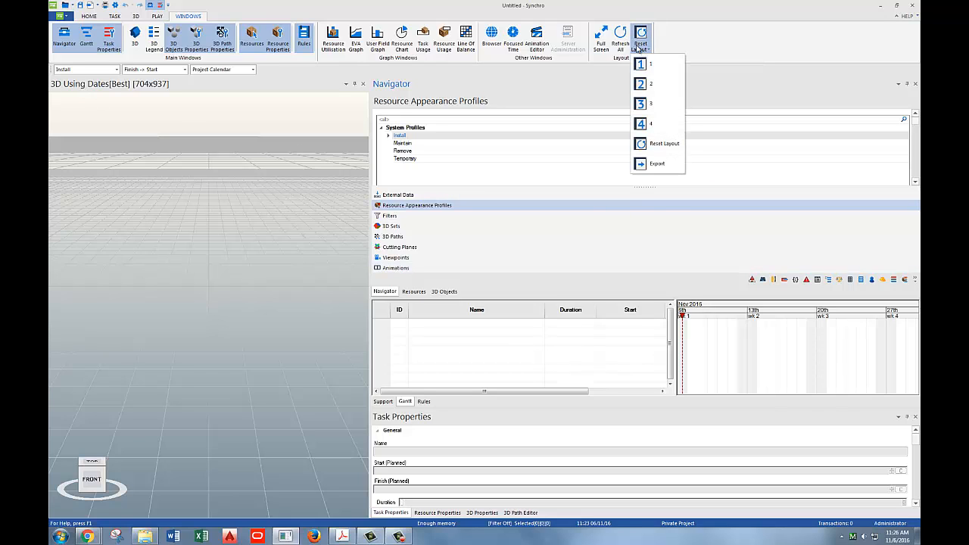
{"action": "left_click", "coordinate": [658, 143]}
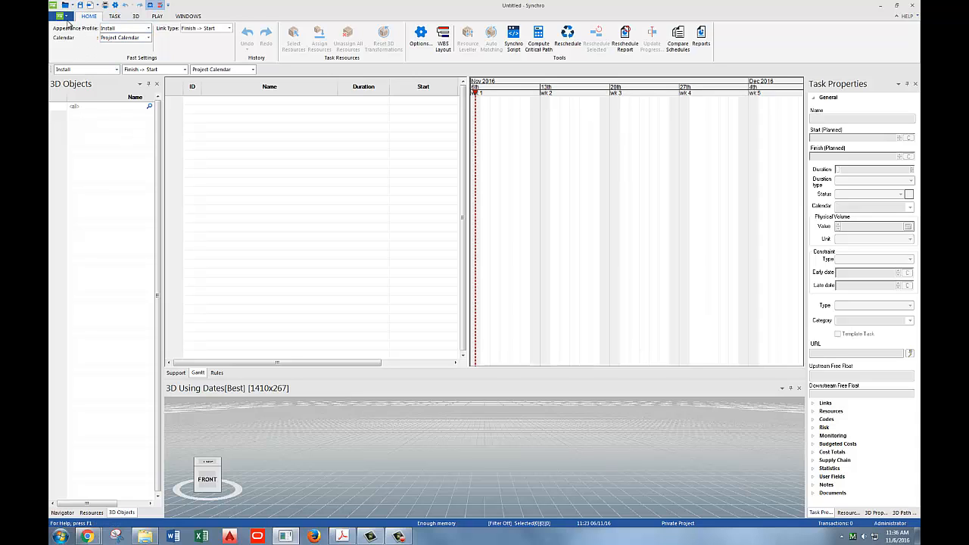
Step: Choose Training Project Schedule.xml from the desktop folder PRO 5.1 Basic Training, 3.1. Importing a Schedule, for a Microsoft Project XML import
{"action": "left_click", "coordinate": [65, 17]}
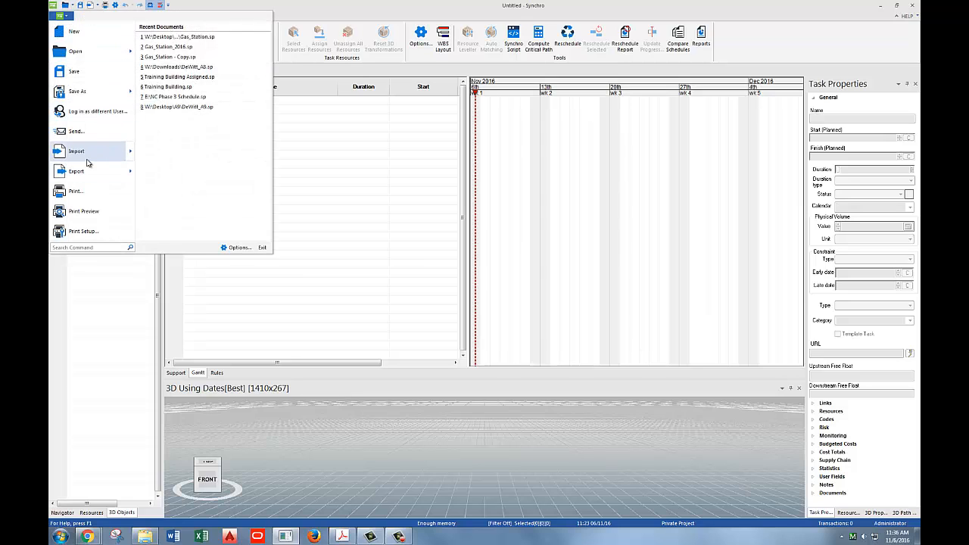
{"action": "mouse_move", "coordinate": [87, 155]}
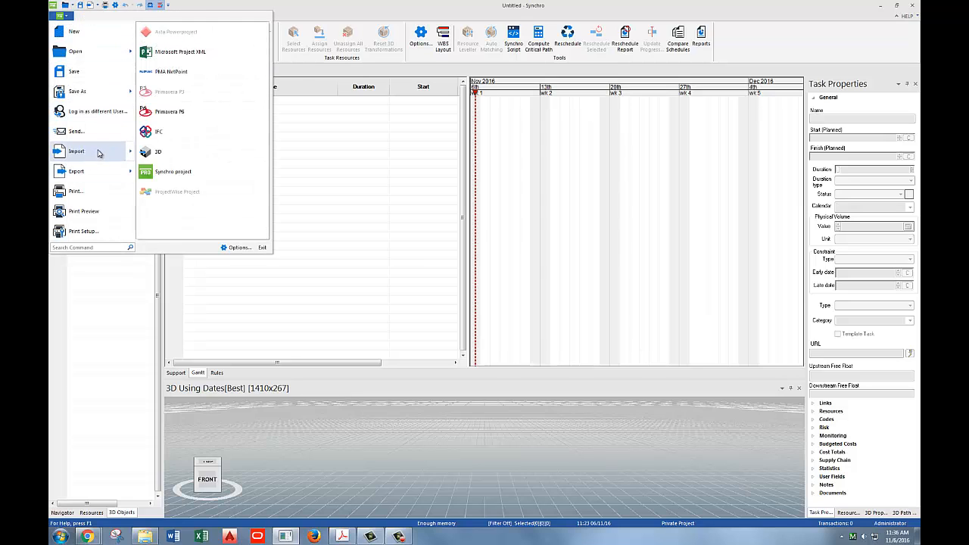
{"action": "left_click", "coordinate": [201, 55]}
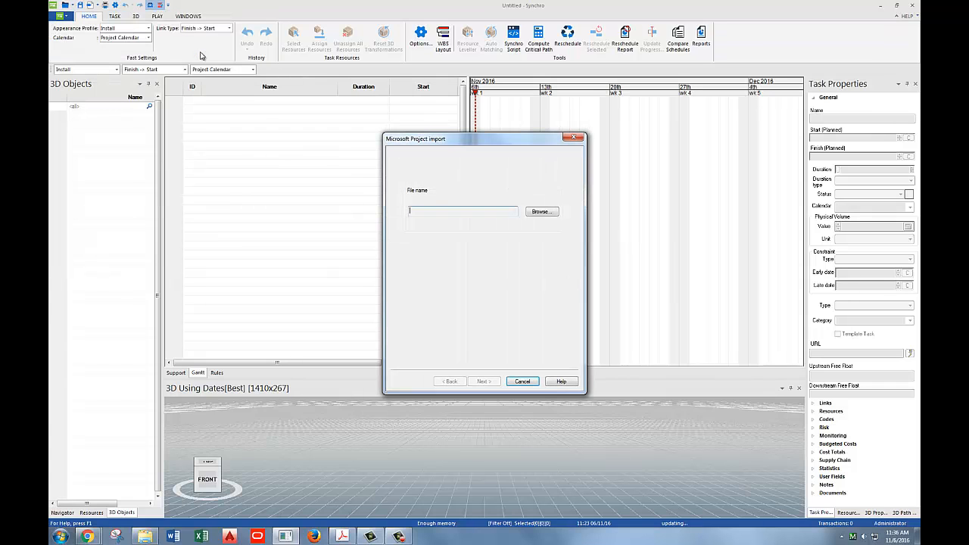
{"action": "left_click", "coordinate": [537, 213]}
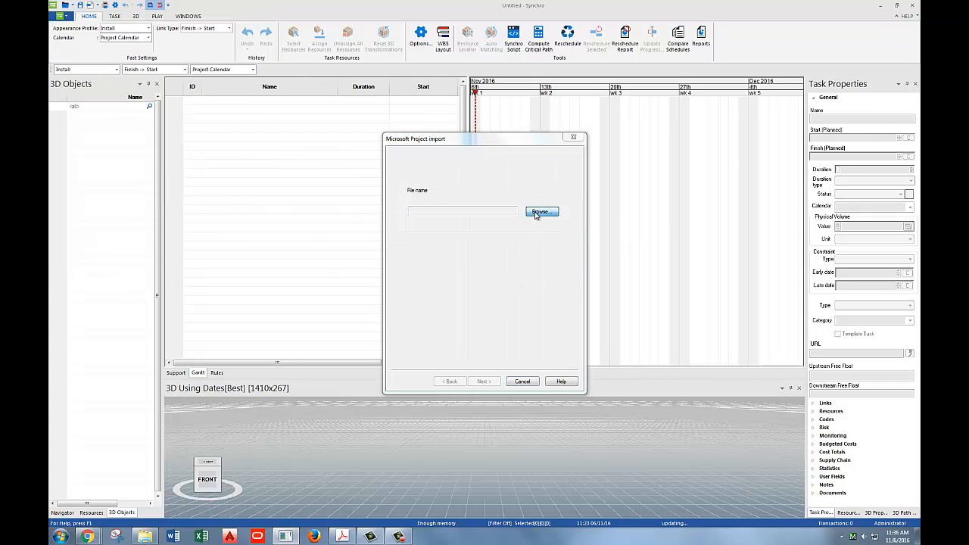
{"action": "left_click", "coordinate": [321, 169]}
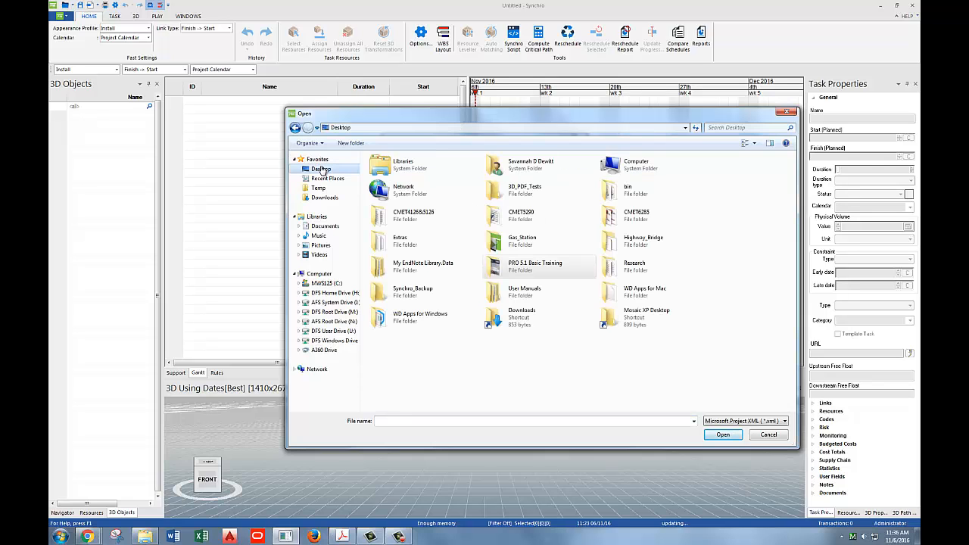
{"action": "double_click", "coordinate": [522, 267]}
{"action": "double_click", "coordinate": [415, 169]}
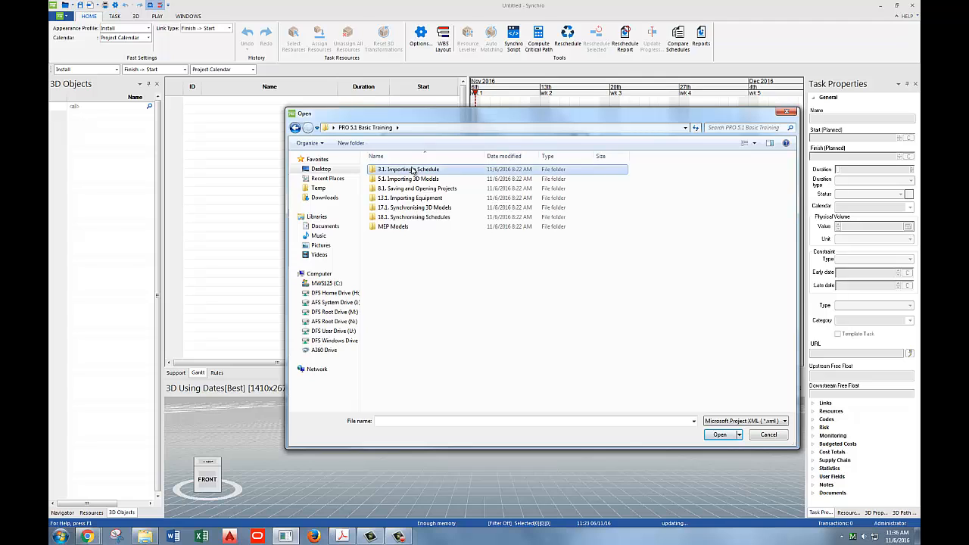
{"action": "left_click", "coordinate": [395, 169]}
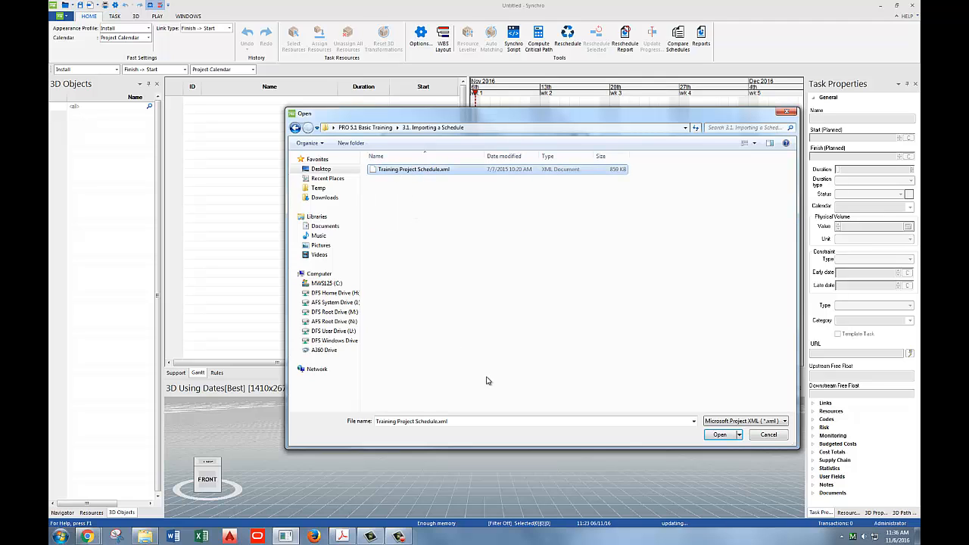
{"action": "left_click", "coordinate": [719, 434]}
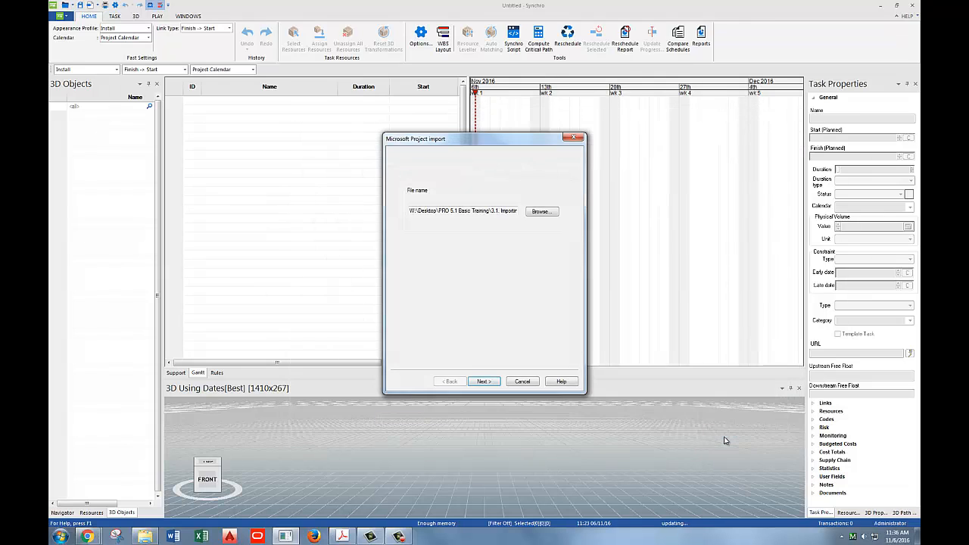
Step: Import the schedule data appended to the end of the current project, with the Gantt reframed to show the imported data
{"action": "left_click", "coordinate": [481, 382]}
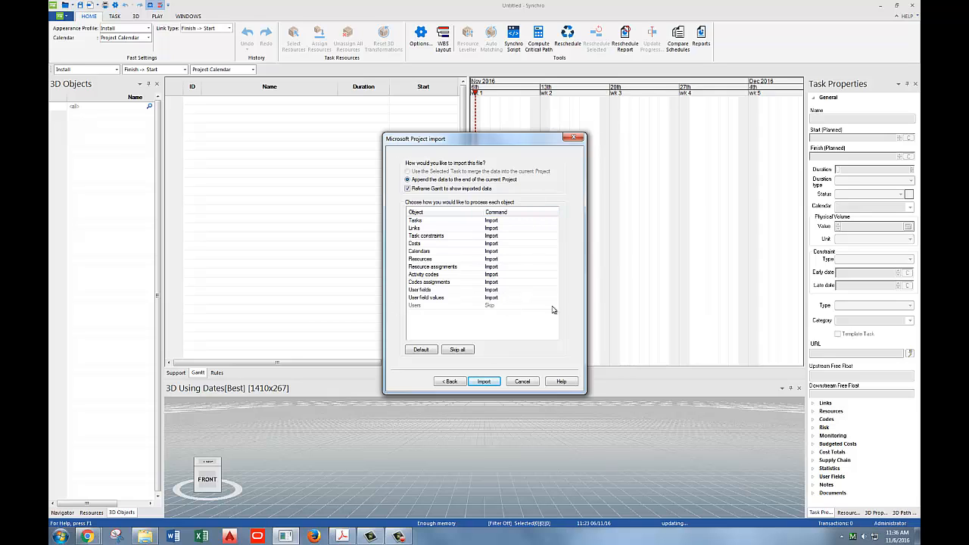
{"action": "left_click", "coordinate": [485, 381]}
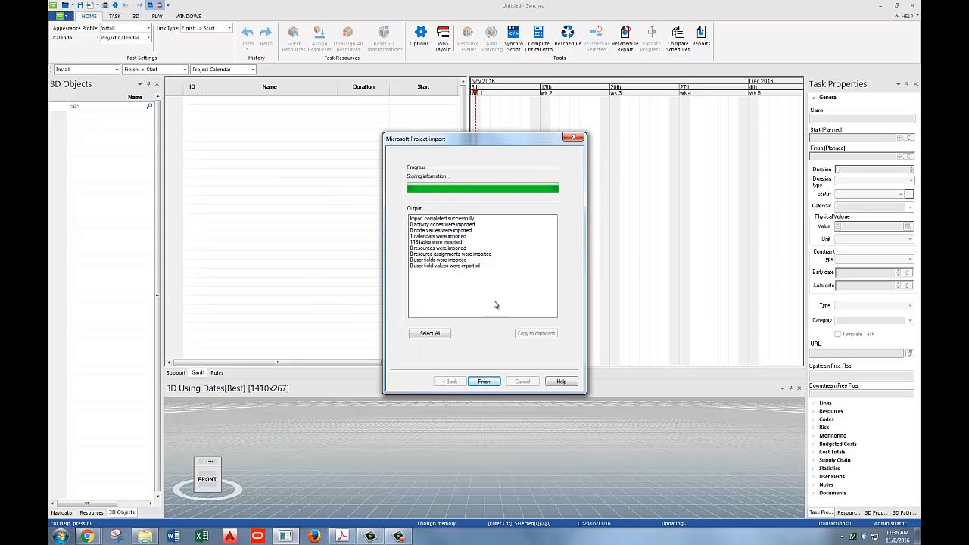
{"action": "left_click", "coordinate": [484, 381]}
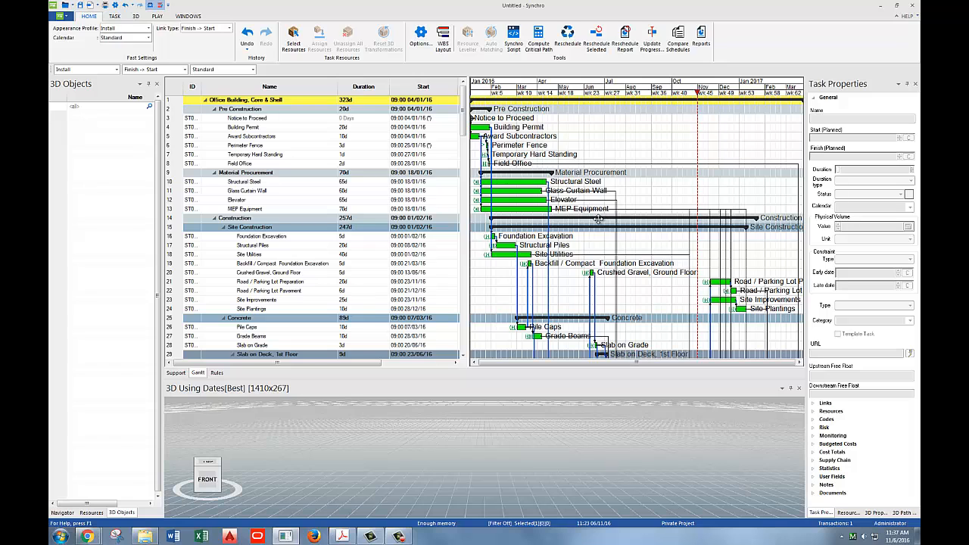
Step: Examine the imported schedule's task bars and links across the Gantt timeline at different scales, from Pre Construction down to Doors and Windows
{"action": "scroll", "coordinate": [620, 215], "scroll_direction": "up", "scroll_amount": 5}
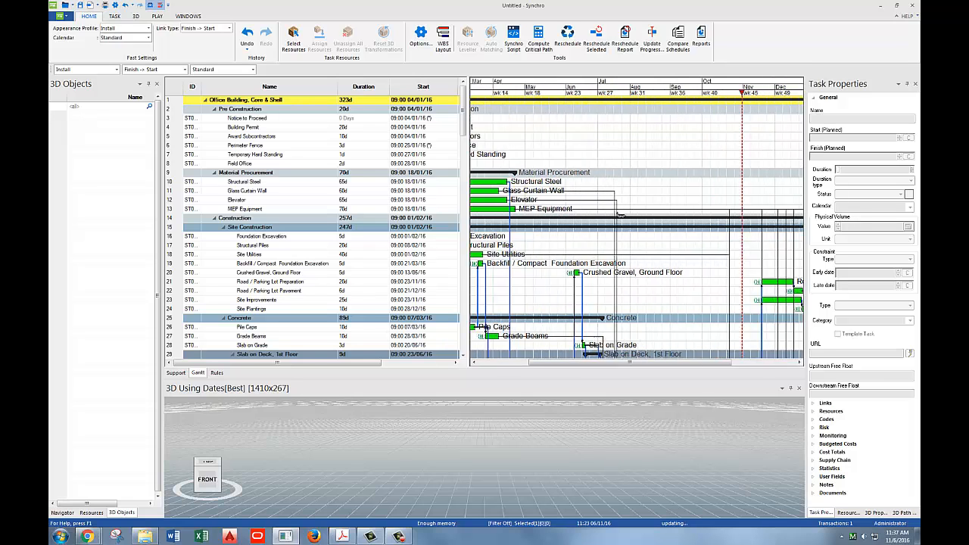
{"action": "scroll", "coordinate": [620, 215], "scroll_direction": "down", "scroll_amount": 5}
{"action": "scroll", "coordinate": [620, 215], "scroll_direction": "down", "scroll_amount": 2}
{"action": "scroll", "coordinate": [513, 160], "scroll_direction": "up", "scroll_amount": 5}
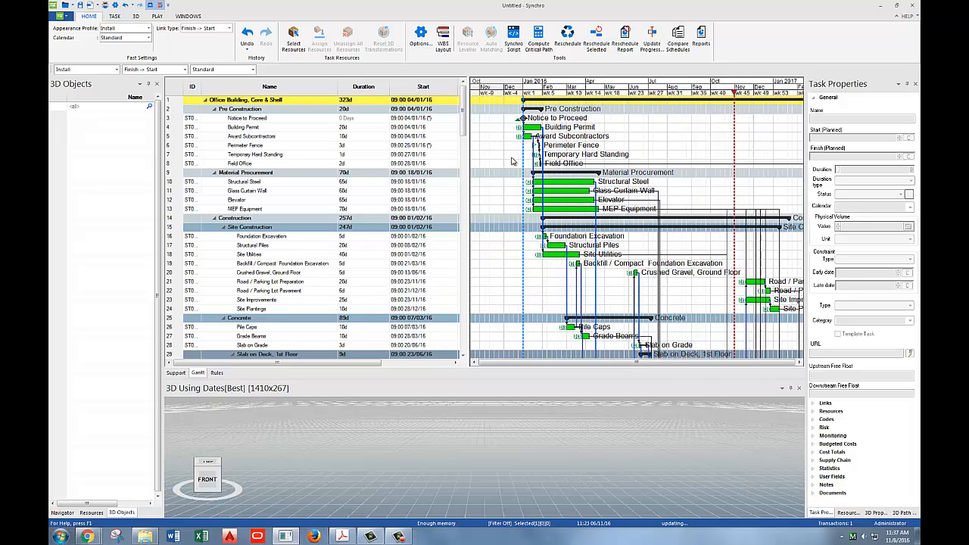
{"action": "scroll", "coordinate": [514, 165], "scroll_direction": "down", "scroll_amount": 3}
{"action": "scroll", "coordinate": [555, 198], "scroll_direction": "up", "scroll_amount": 3}
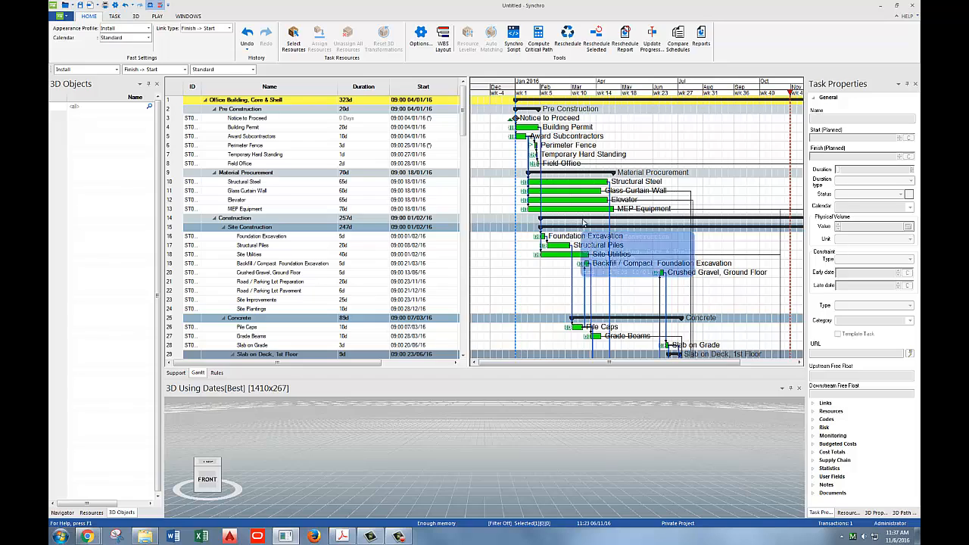
{"action": "left_click_drag", "start_coordinate": [674, 155], "coordinate": [548, 172]}
{"action": "left_click_drag", "start_coordinate": [696, 265], "coordinate": [616, 137]}
{"action": "left_click_drag", "start_coordinate": [645, 270], "coordinate": [565, 177]}
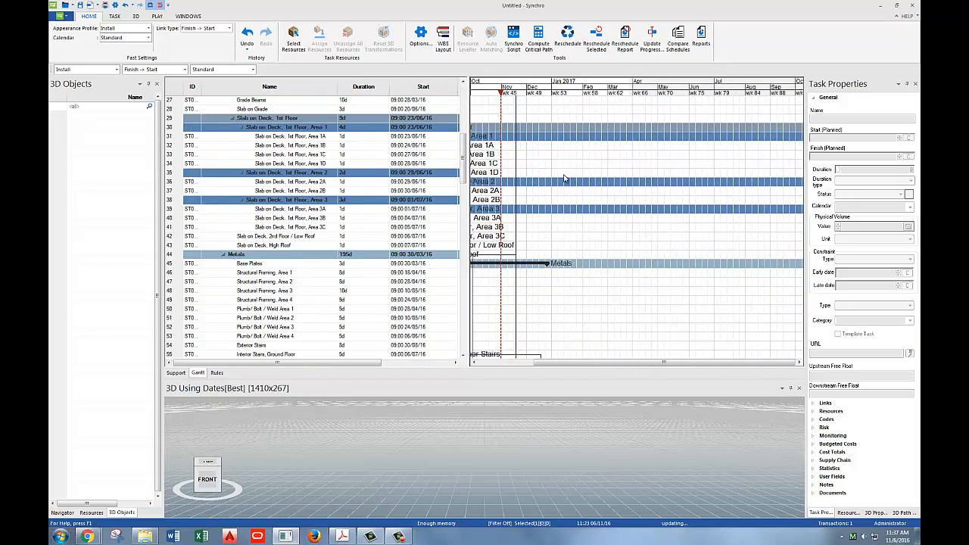
{"action": "left_click_drag", "start_coordinate": [596, 245], "coordinate": [745, 182]}
{"action": "left_click_drag", "start_coordinate": [562, 262], "coordinate": [729, 255]}
{"action": "left_click_drag", "start_coordinate": [566, 240], "coordinate": [611, 401]}
{"action": "left_click_drag", "start_coordinate": [593, 221], "coordinate": [561, 320]}
{"action": "scroll", "coordinate": [634, 244], "scroll_direction": "up", "scroll_amount": 2}
{"action": "scroll", "coordinate": [634, 244], "scroll_direction": "down", "scroll_amount": 2}
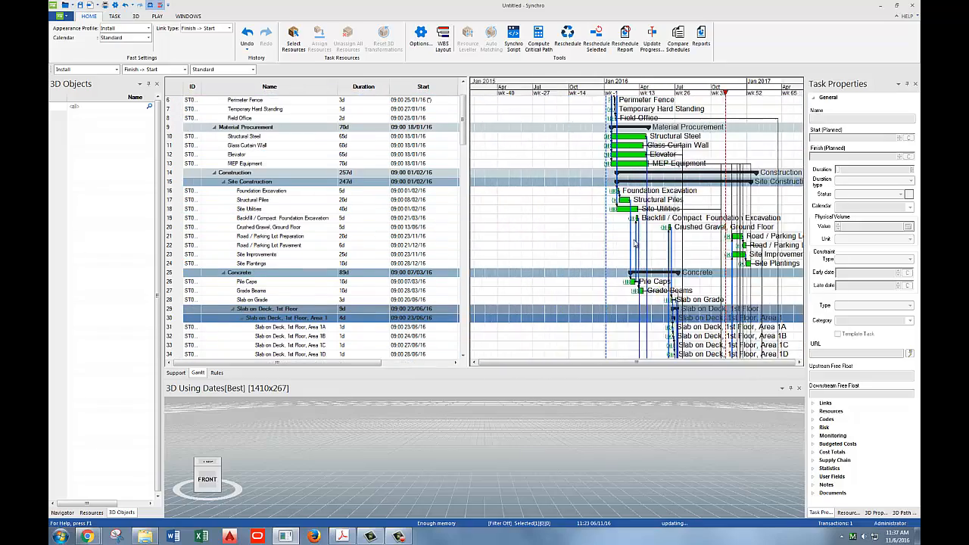
{"action": "scroll", "coordinate": [637, 242], "scroll_direction": "down", "scroll_amount": 1}
{"action": "scroll", "coordinate": [719, 295], "scroll_direction": "down", "scroll_amount": 4}
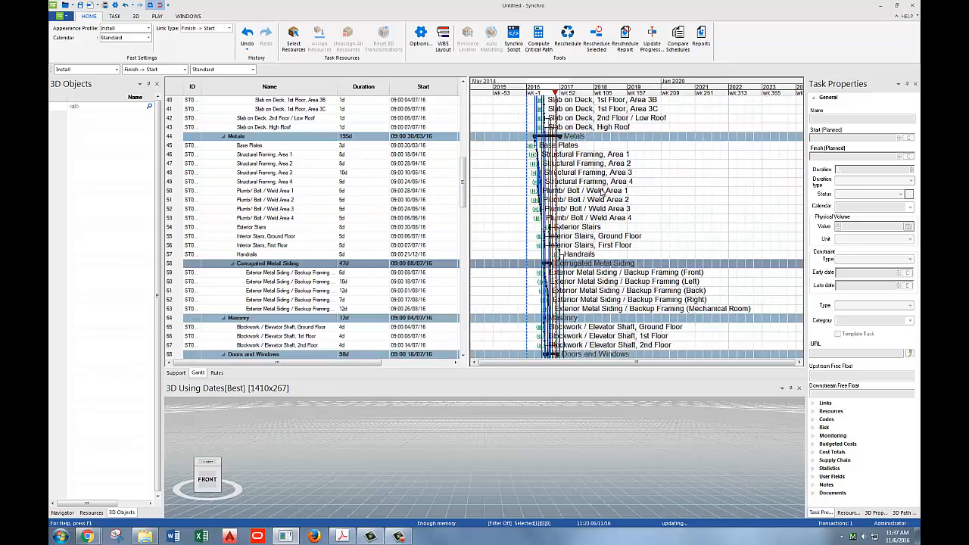
{"action": "scroll", "coordinate": [598, 244], "scroll_direction": "up", "scroll_amount": 13}
{"action": "scroll", "coordinate": [598, 243], "scroll_direction": "up", "scroll_amount": 5, "text": "ctrl"}
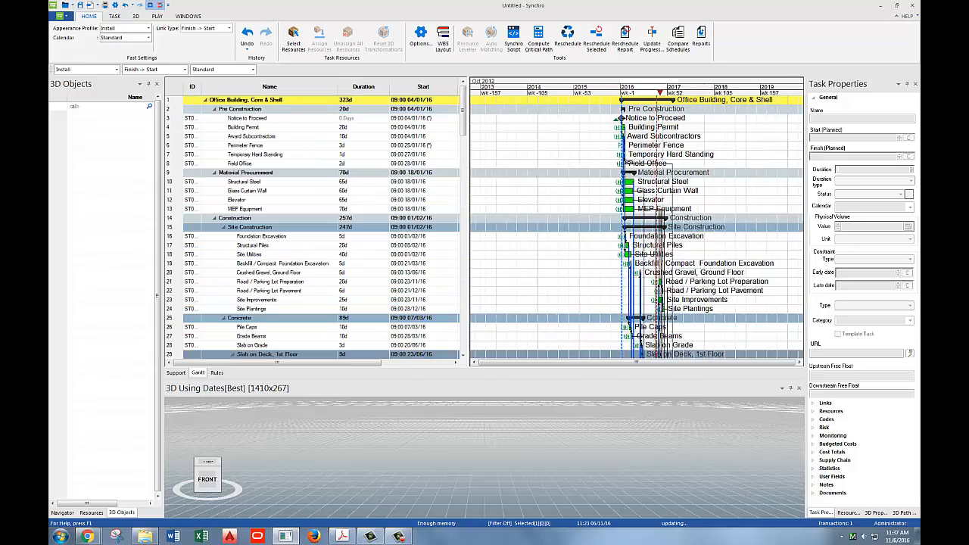
{"action": "scroll", "coordinate": [649, 204], "scroll_direction": "right", "scroll_amount": 3}
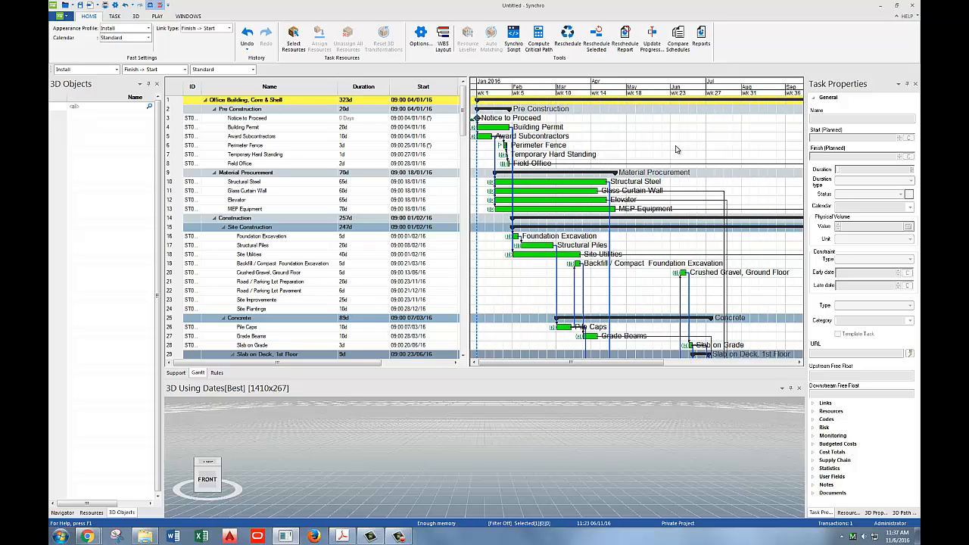
{"action": "scroll", "coordinate": [574, 204], "scroll_direction": "up", "scroll_amount": 3, "text": "ctrl"}
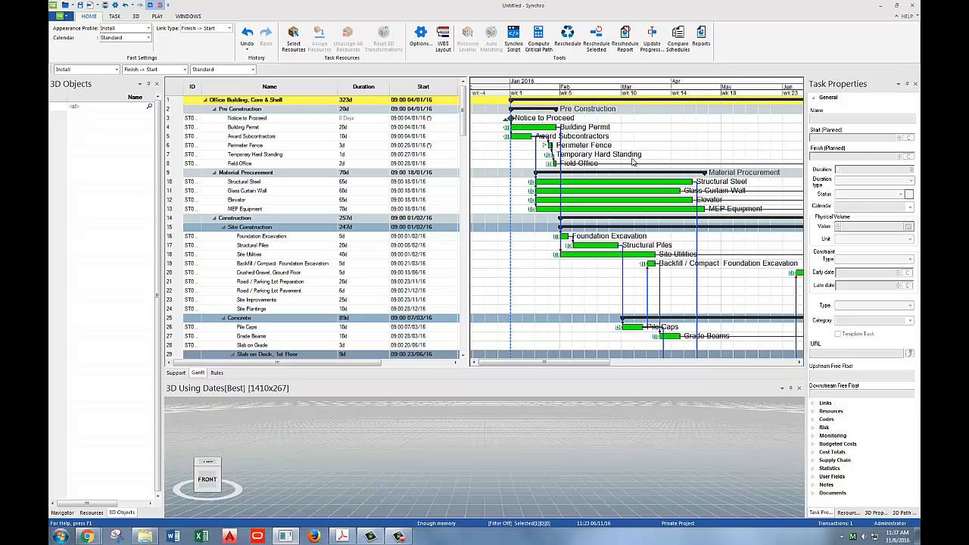
Step: Look through the properties of individual tasks from Notice to Proceed down to Pile Caps
{"action": "left_click", "coordinate": [244, 118]}
{"action": "left_click", "coordinate": [247, 137]}
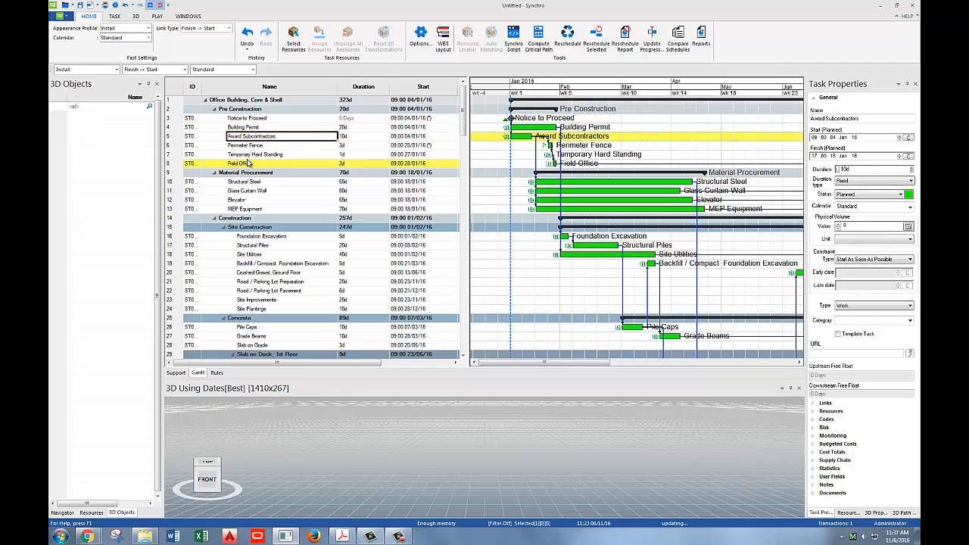
{"action": "left_click", "coordinate": [258, 208]}
{"action": "left_click", "coordinate": [249, 257]}
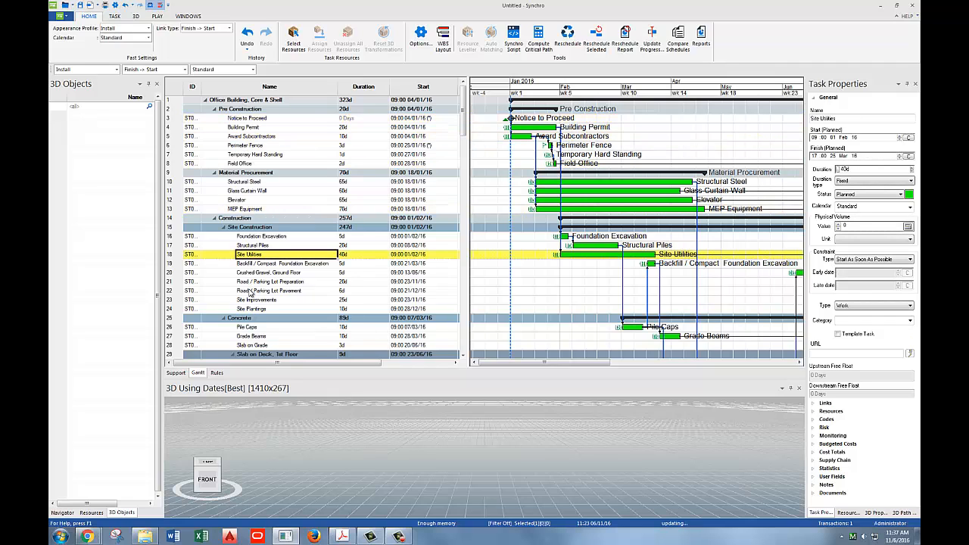
{"action": "left_click", "coordinate": [249, 292]}
{"action": "left_click", "coordinate": [254, 318]}
{"action": "left_click", "coordinate": [255, 327]}
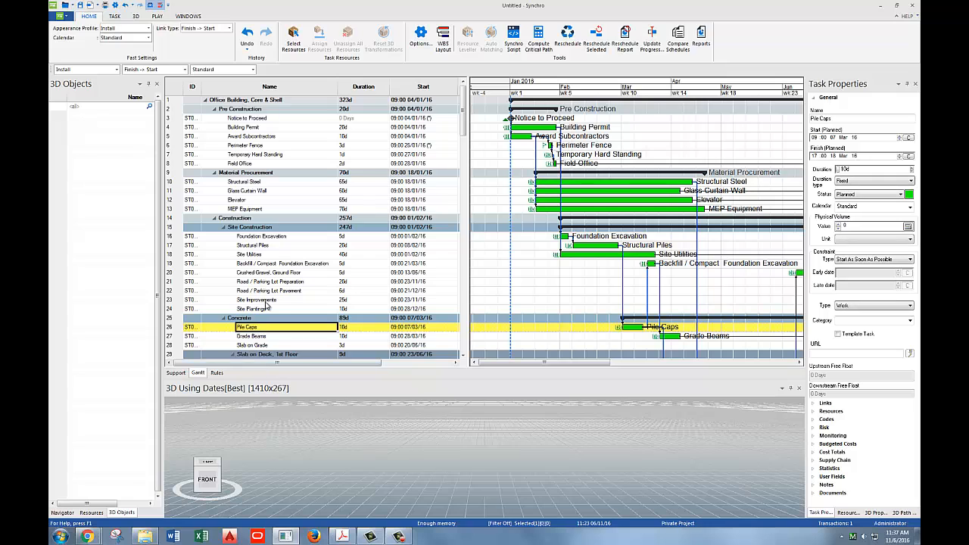
Step: Collapse the Pre Construction, Material Procurement, Construction and Project Completion groups in the task list
{"action": "left_click", "coordinate": [215, 109]}
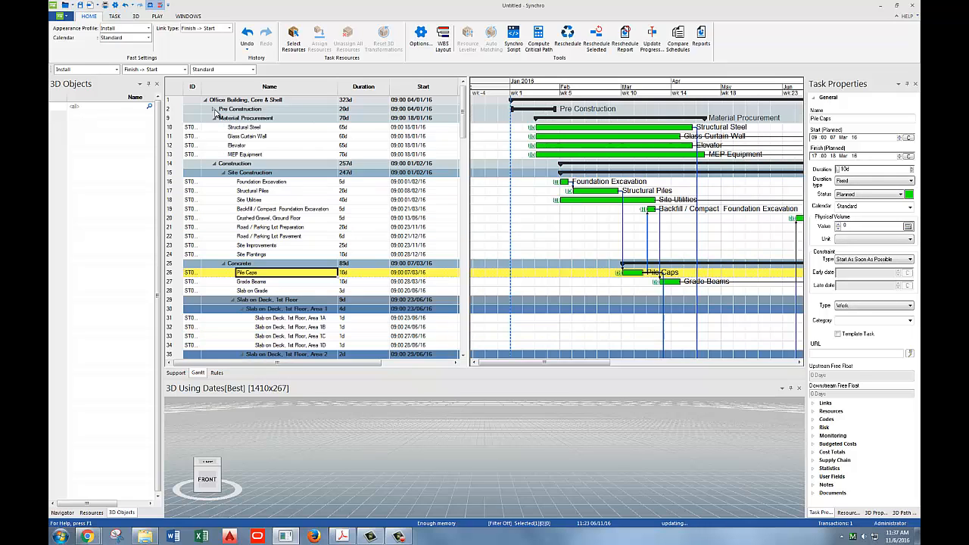
{"action": "left_click", "coordinate": [214, 118]}
{"action": "left_click", "coordinate": [215, 127]}
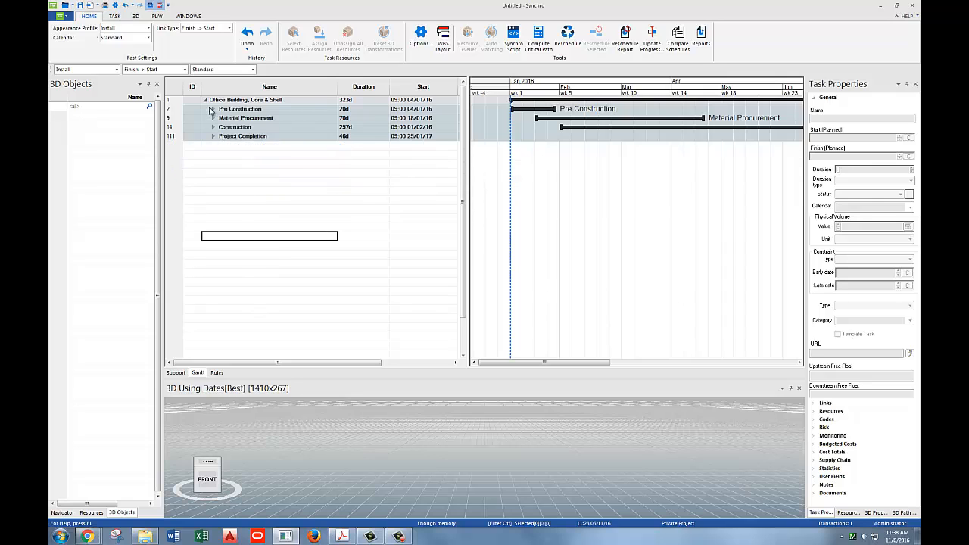
Step: Select the Pre Construction group and expand the Material Procurement and Construction groups
{"action": "left_click", "coordinate": [212, 111]}
{"action": "left_click", "coordinate": [214, 118]}
{"action": "left_click", "coordinate": [214, 163]}
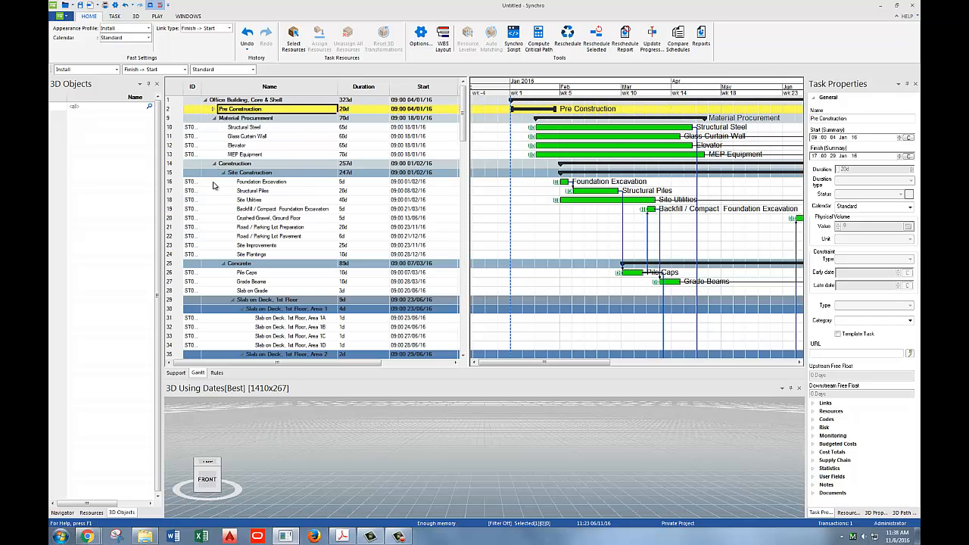
Step: Collapse all levels of the task list
{"action": "left_click", "coordinate": [214, 199]}
{"action": "right_click", "coordinate": [214, 199]}
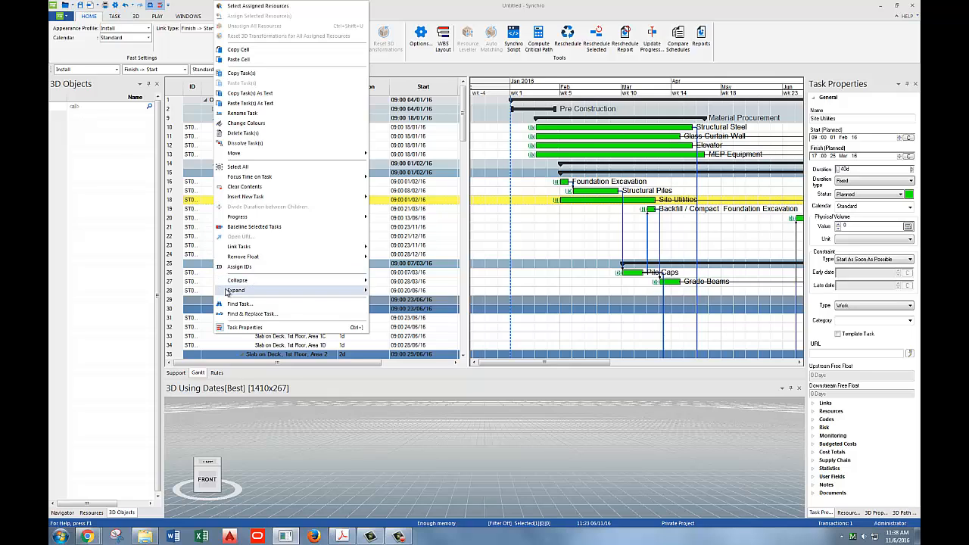
{"action": "mouse_move", "coordinate": [318, 284]}
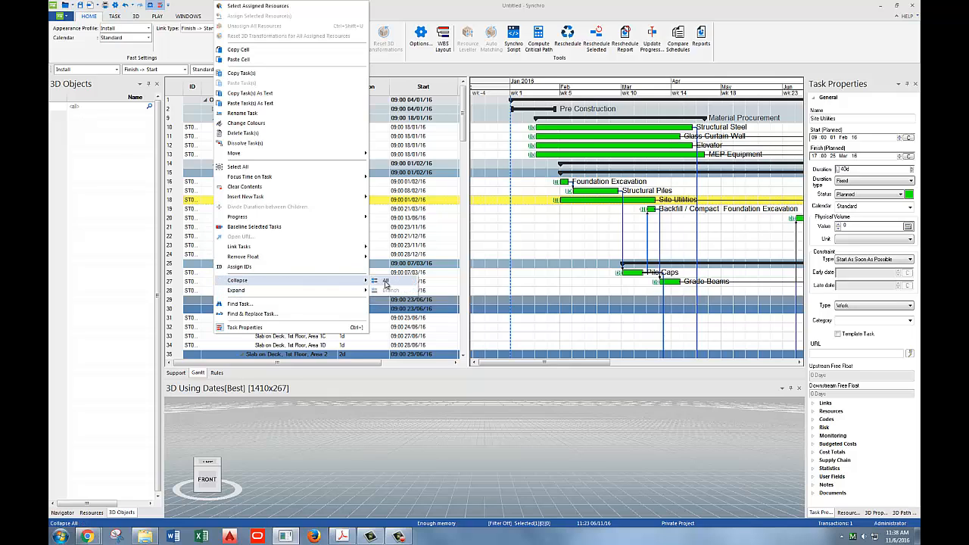
{"action": "left_click", "coordinate": [384, 281]}
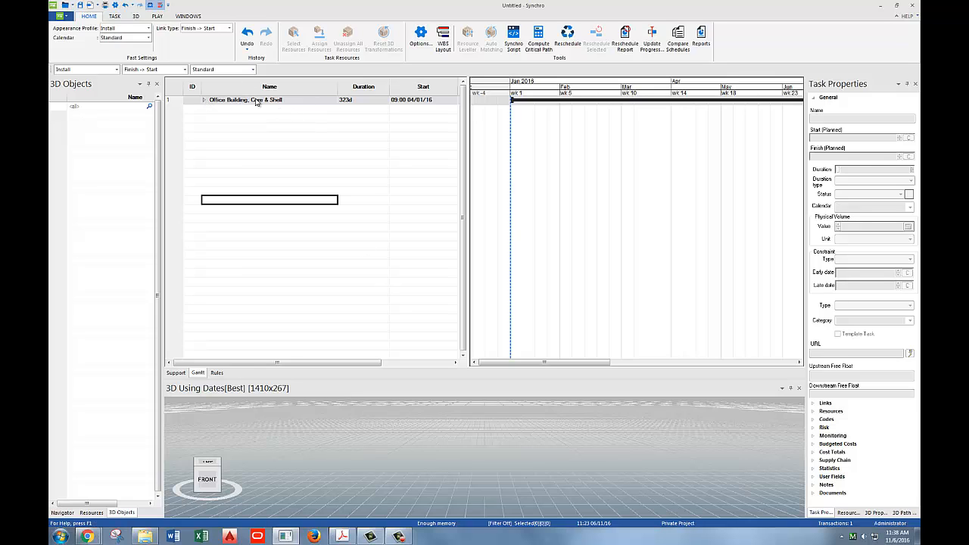
Step: Expand Office Building, Core & Shell and all of its nested task groups
{"action": "left_click", "coordinate": [204, 100]}
{"action": "right_click", "coordinate": [249, 196]}
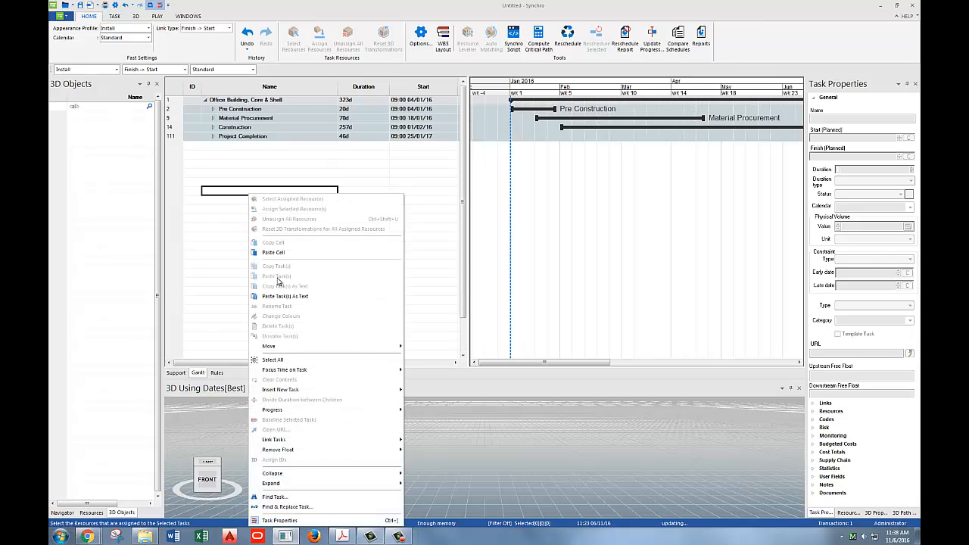
{"action": "left_click", "coordinate": [418, 483]}
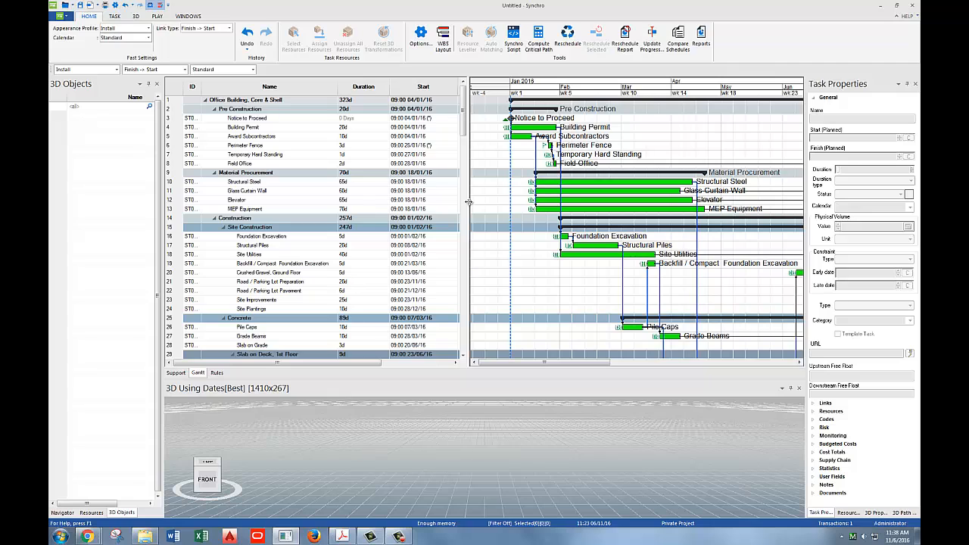
Step: Try different widths for the task table beside the Gantt chart, leaving it wide enough for the Finish and 3D Resources columns
{"action": "left_click_drag", "start_coordinate": [472, 202], "coordinate": [617, 211]}
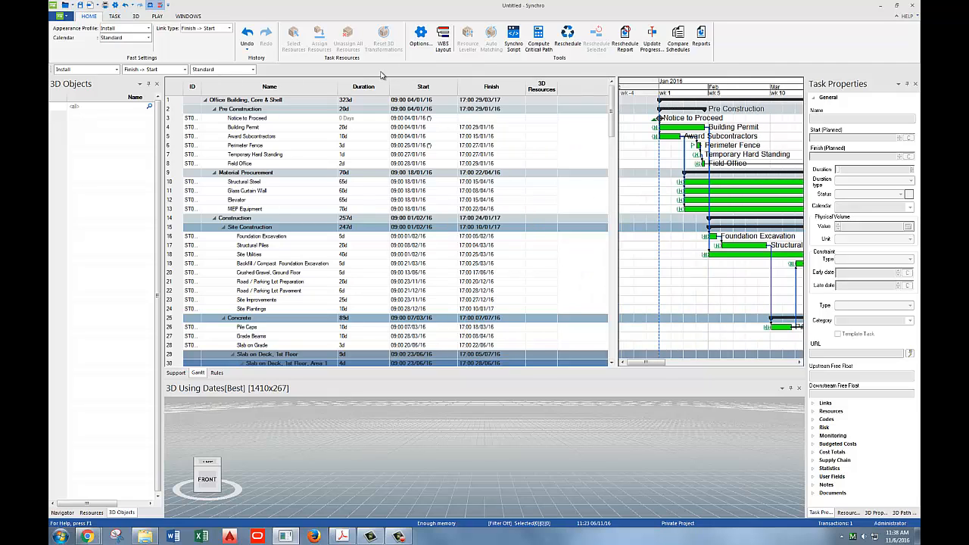
{"action": "mouse_move", "coordinate": [616, 199]}
{"action": "left_mouse_down"}
{"action": "mouse_move", "coordinate": [418, 201]}
{"action": "mouse_move", "coordinate": [263, 189]}
{"action": "left_mouse_up"}
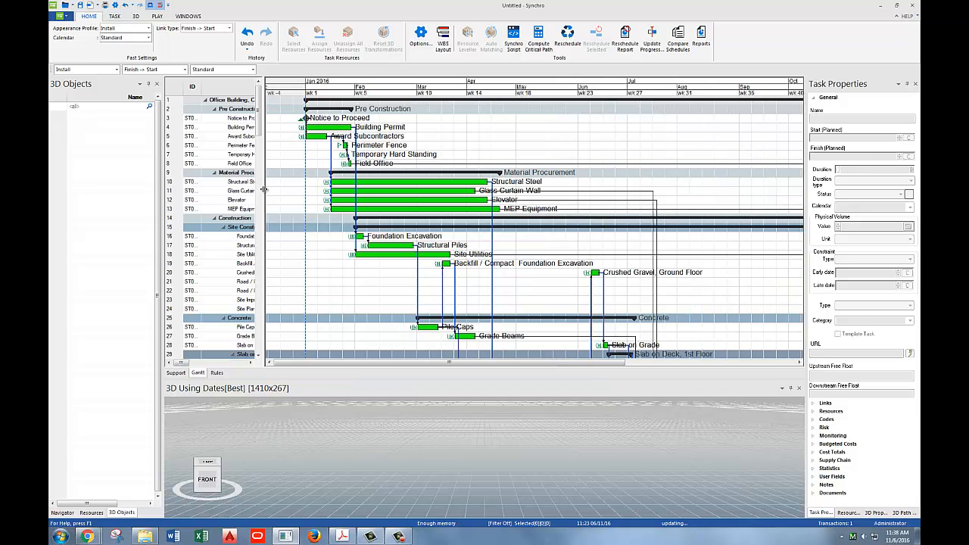
{"action": "scroll", "coordinate": [396, 186], "scroll_direction": "up", "scroll_amount": 1}
{"action": "left_click_drag", "start_coordinate": [432, 170], "coordinate": [470, 171]}
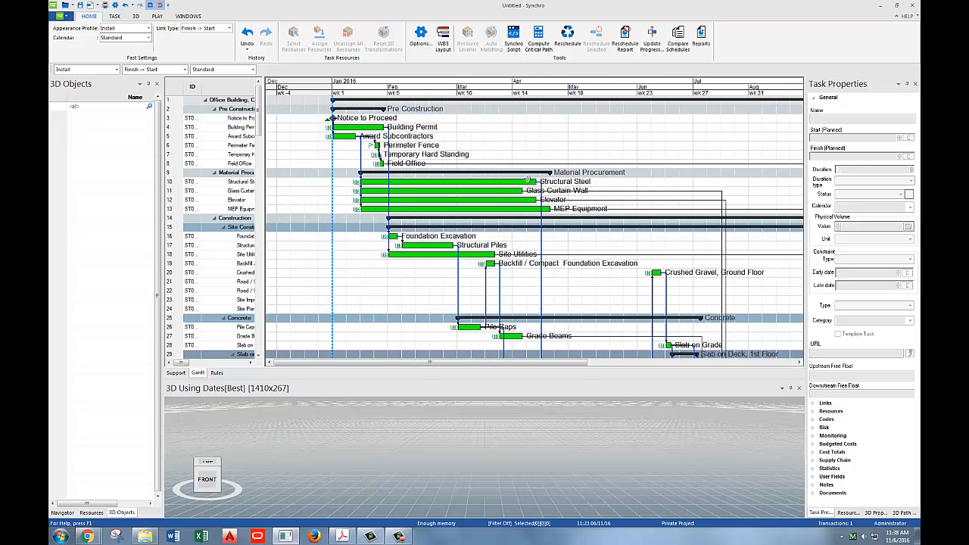
{"action": "left_click_drag", "start_coordinate": [263, 181], "coordinate": [595, 182]}
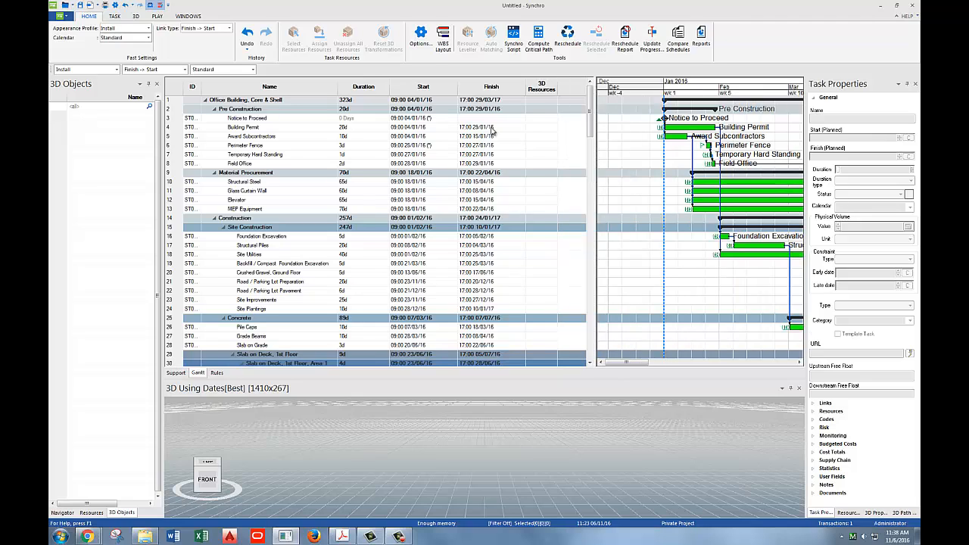
Step: Open the task table's column customisation in an enlarged dialog and add % Complete to the selected columns
{"action": "right_click", "coordinate": [442, 90]}
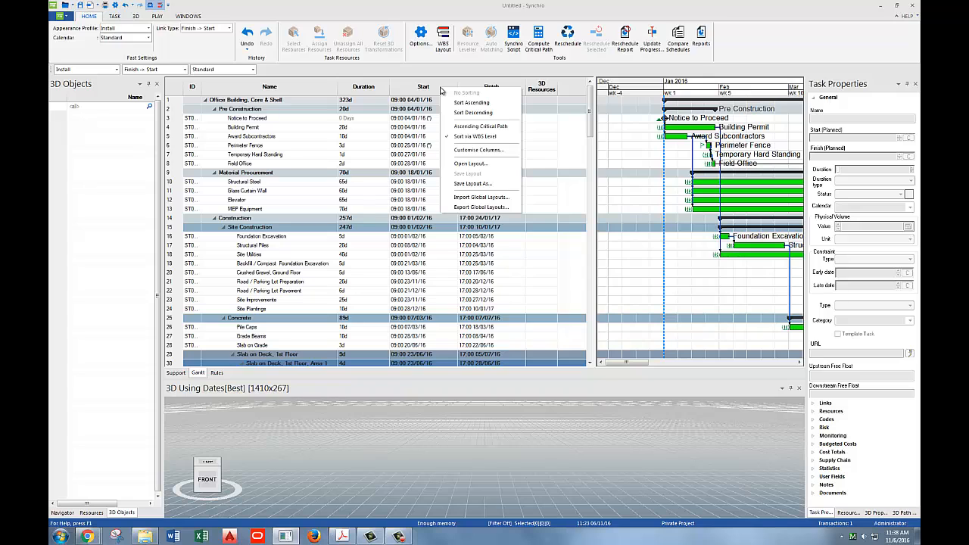
{"action": "left_click", "coordinate": [483, 154]}
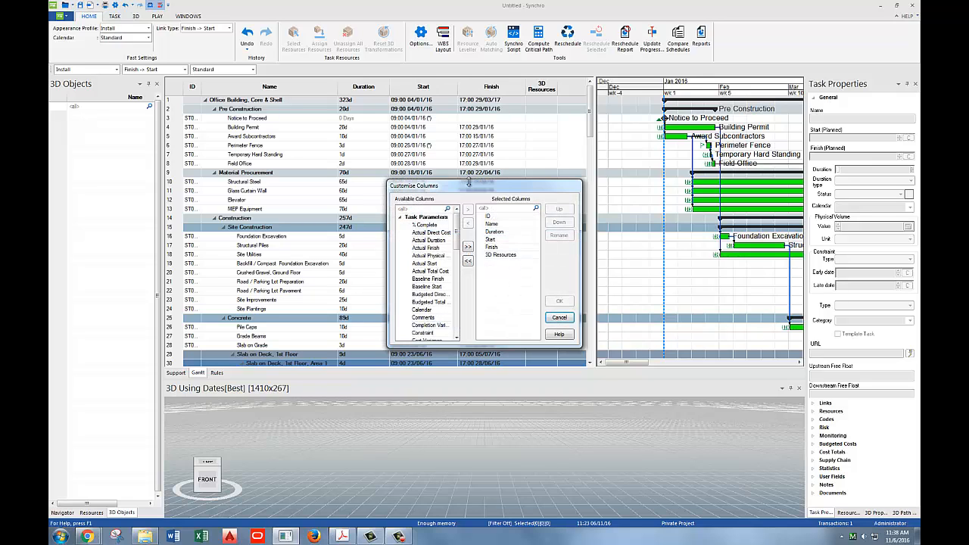
{"action": "left_click_drag", "start_coordinate": [450, 220], "coordinate": [631, 382]}
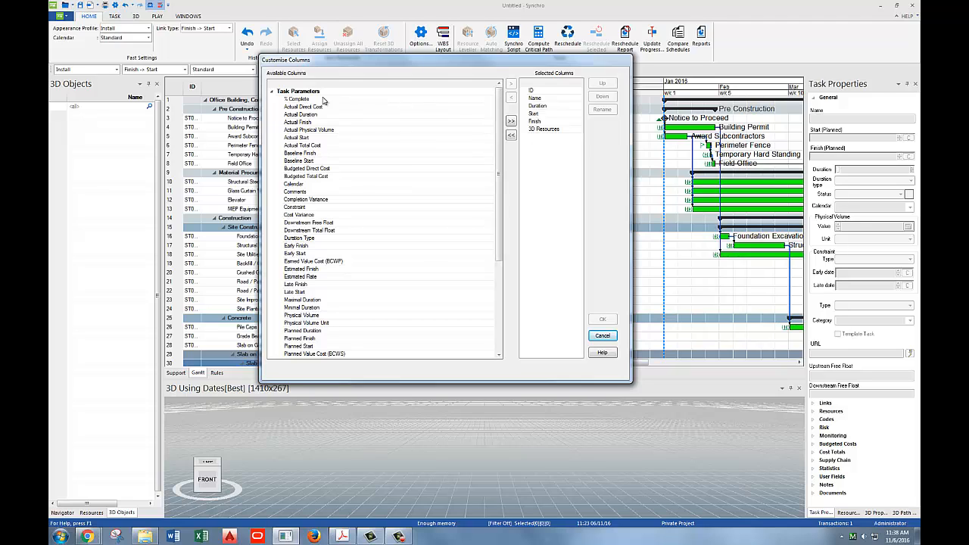
{"action": "left_click", "coordinate": [297, 99]}
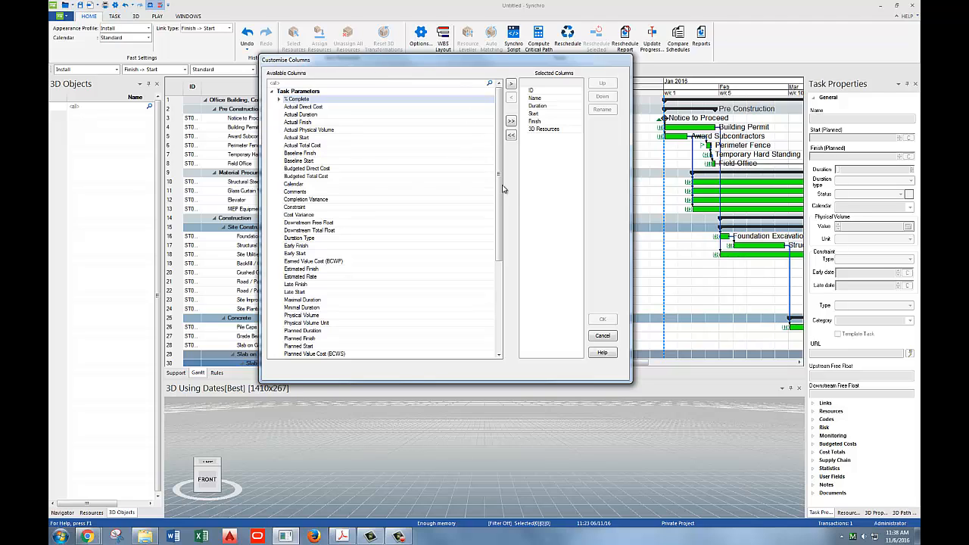
{"action": "left_click", "coordinate": [511, 83]}
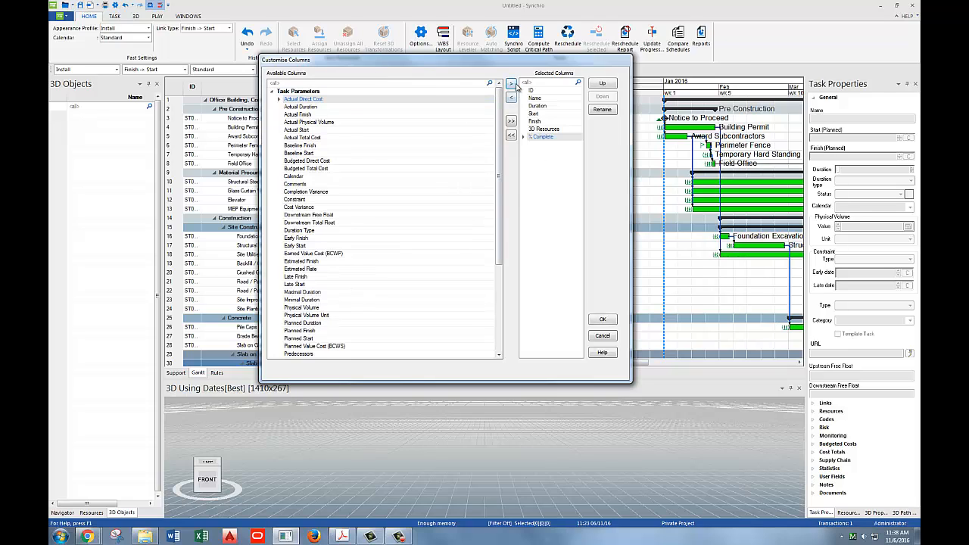
Step: Reorder % Complete among the selected columns, moving it above 3D Resources and back to the end
{"action": "left_click", "coordinate": [605, 85]}
{"action": "left_click", "coordinate": [605, 85]}
{"action": "left_click", "coordinate": [601, 97]}
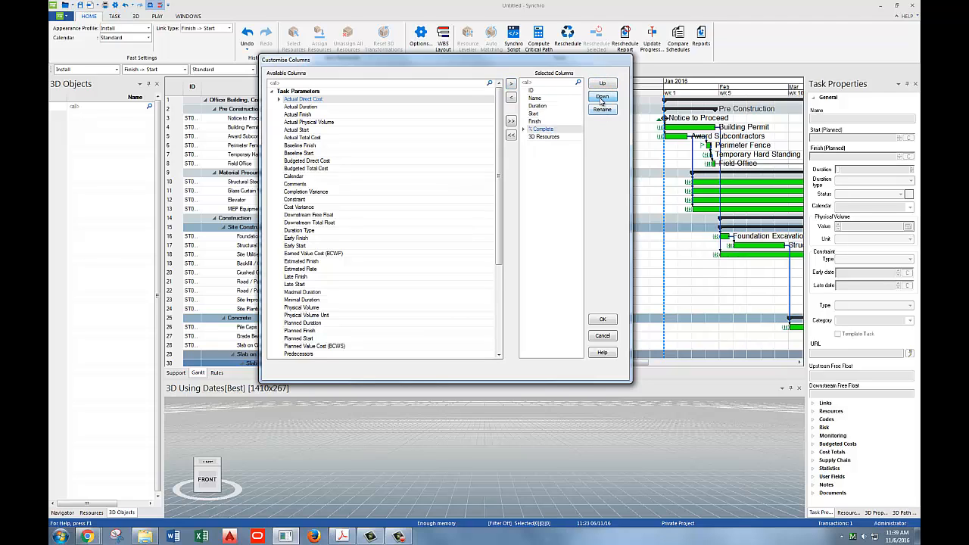
{"action": "left_click", "coordinate": [601, 98]}
Step: Remove % Complete from the selected columns and discard the column customisation
{"action": "left_click", "coordinate": [534, 133]}
{"action": "left_click", "coordinate": [542, 139]}
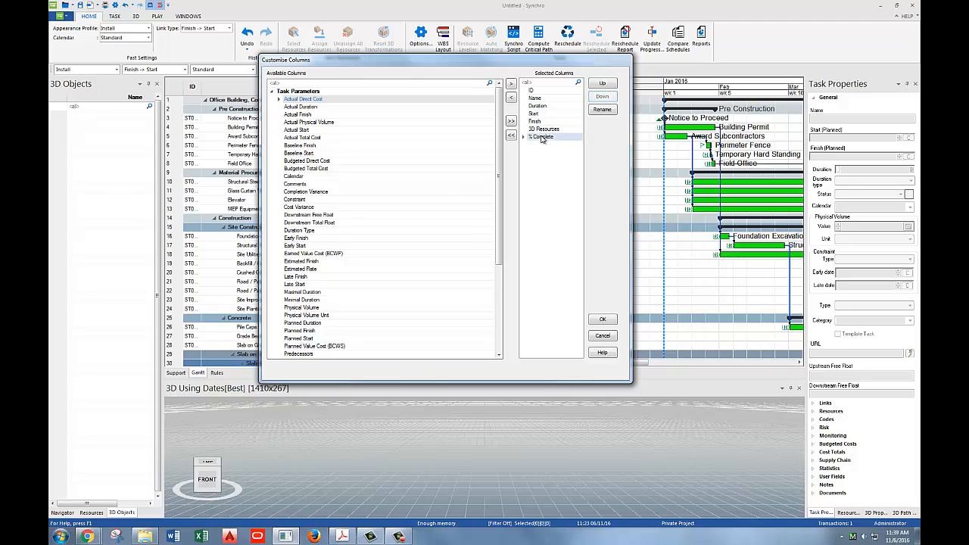
{"action": "left_click", "coordinate": [511, 99]}
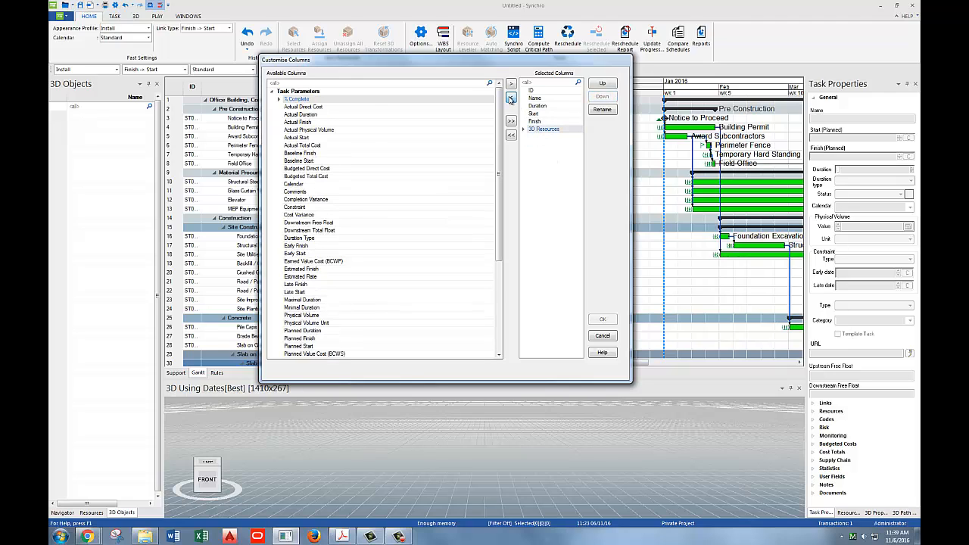
{"action": "left_click", "coordinate": [602, 336]}
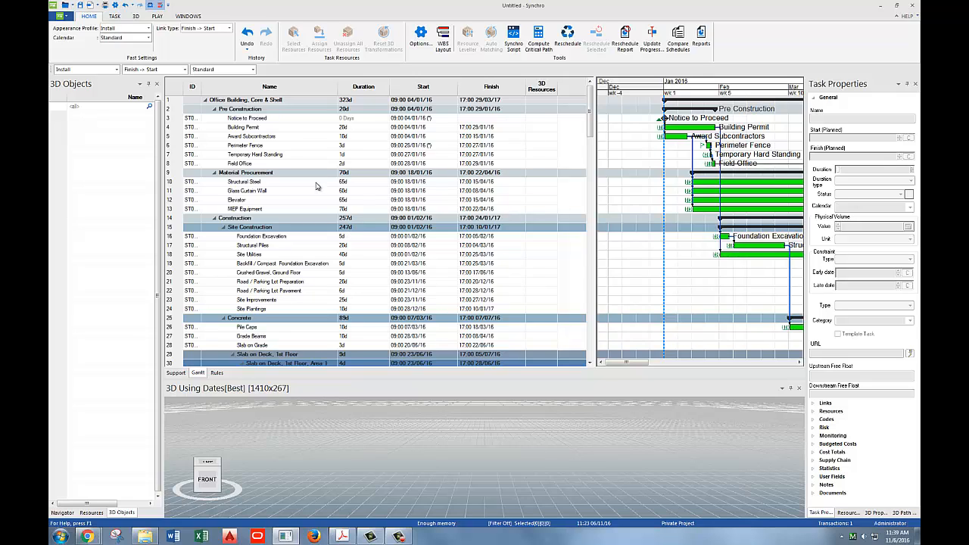
Step: Switch the Gantt mode to Activity Code
{"action": "left_click", "coordinate": [114, 16]}
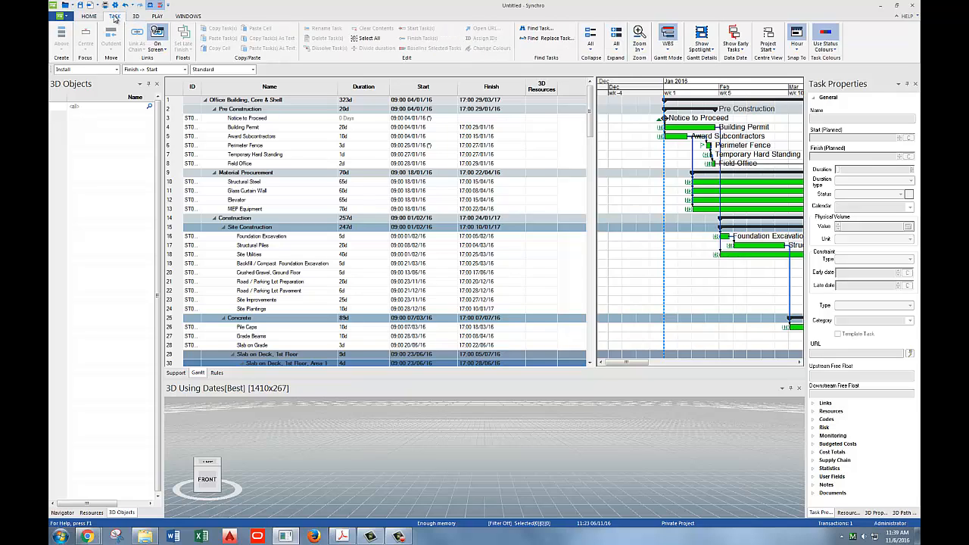
{"action": "left_click", "coordinate": [670, 50]}
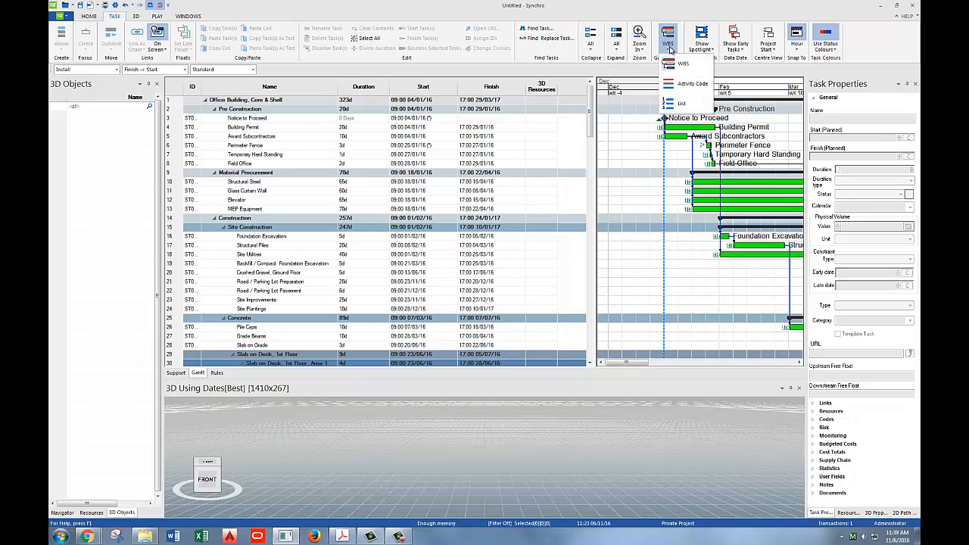
{"action": "left_click", "coordinate": [690, 84]}
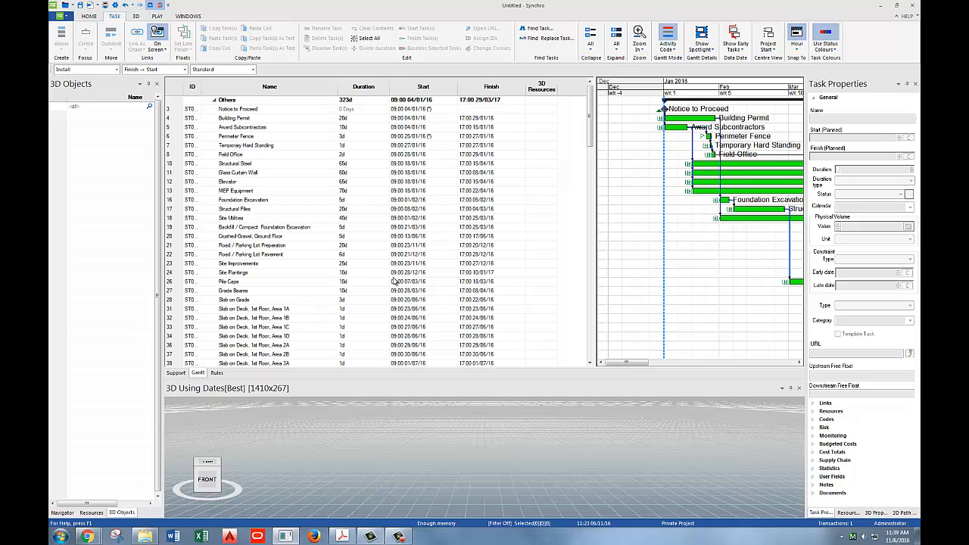
Step: Show the tasks as a flat List, then return the Gantt mode to WBS
{"action": "left_click", "coordinate": [667, 41]}
{"action": "left_click", "coordinate": [685, 76]}
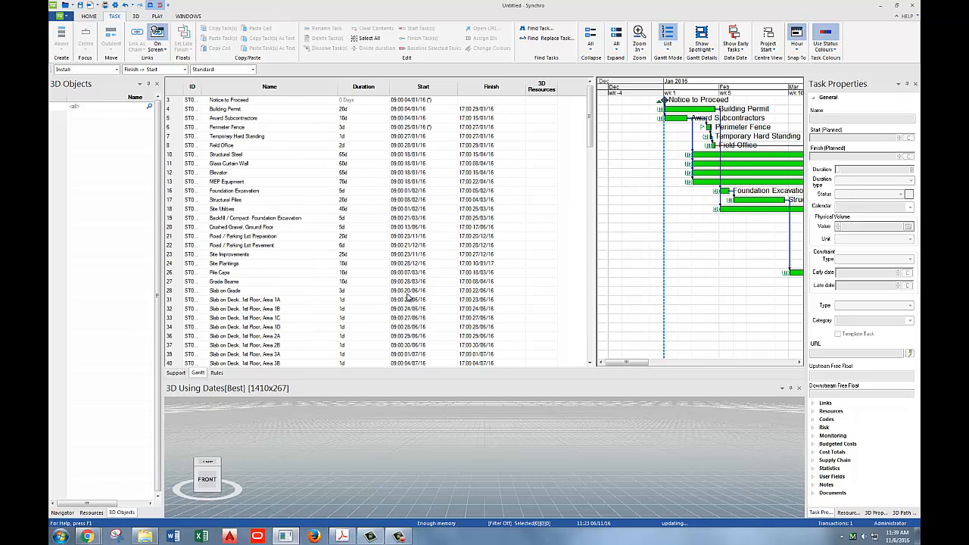
{"action": "left_click", "coordinate": [667, 44]}
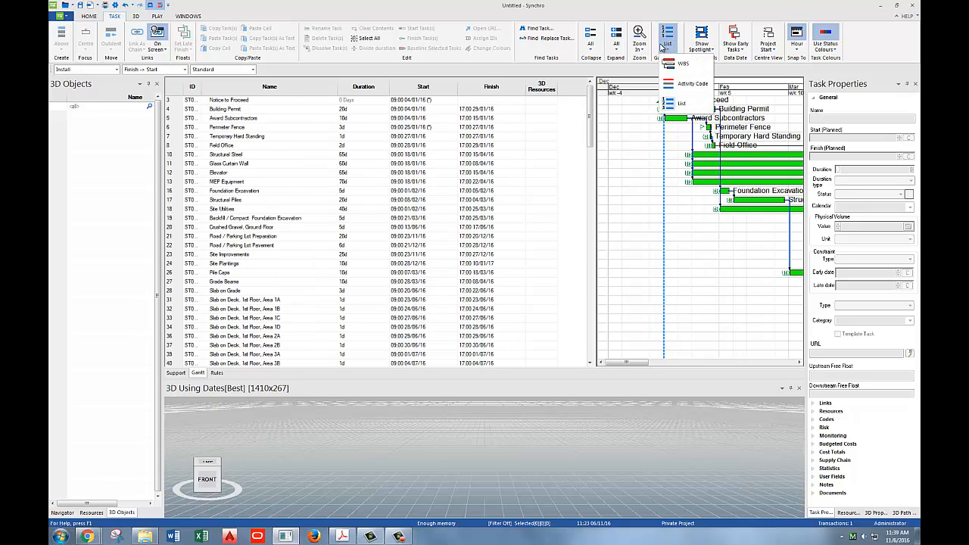
{"action": "left_click", "coordinate": [687, 65]}
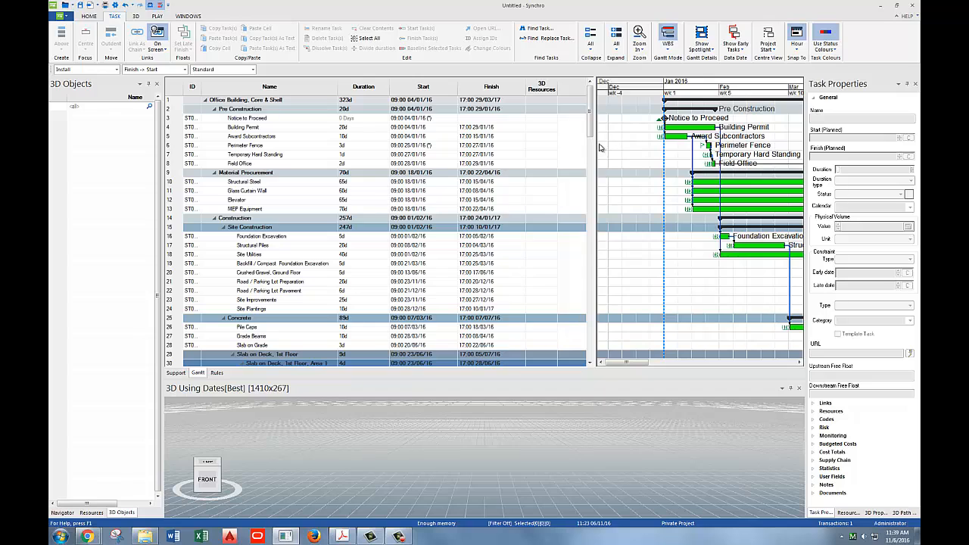
Step: Narrow the task table so it ends at the Duration column, giving the Gantt timeline more room
{"action": "left_click_drag", "start_coordinate": [532, 136], "coordinate": [388, 142]}
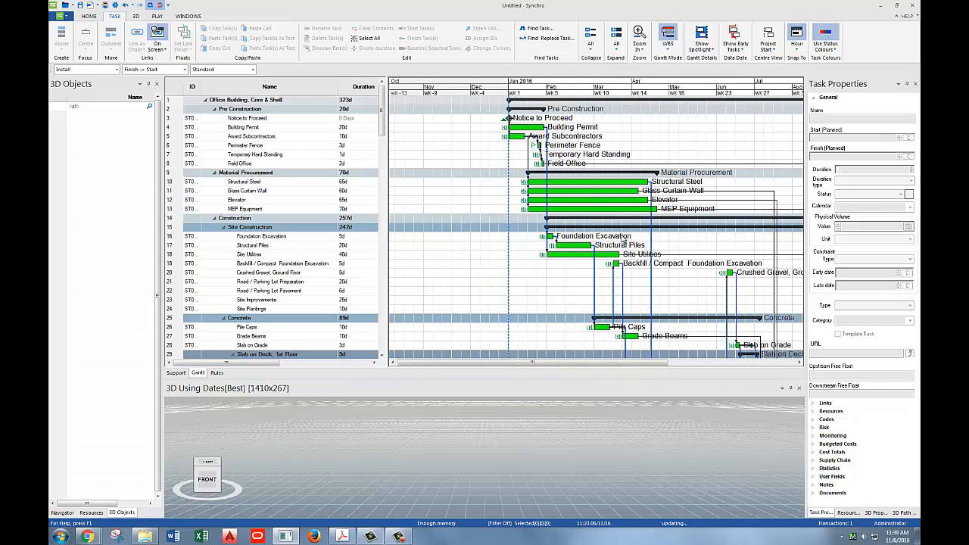
{"action": "left_click_drag", "start_coordinate": [591, 364], "coordinate": [426, 360]}
{"action": "left_click", "coordinate": [393, 363]}
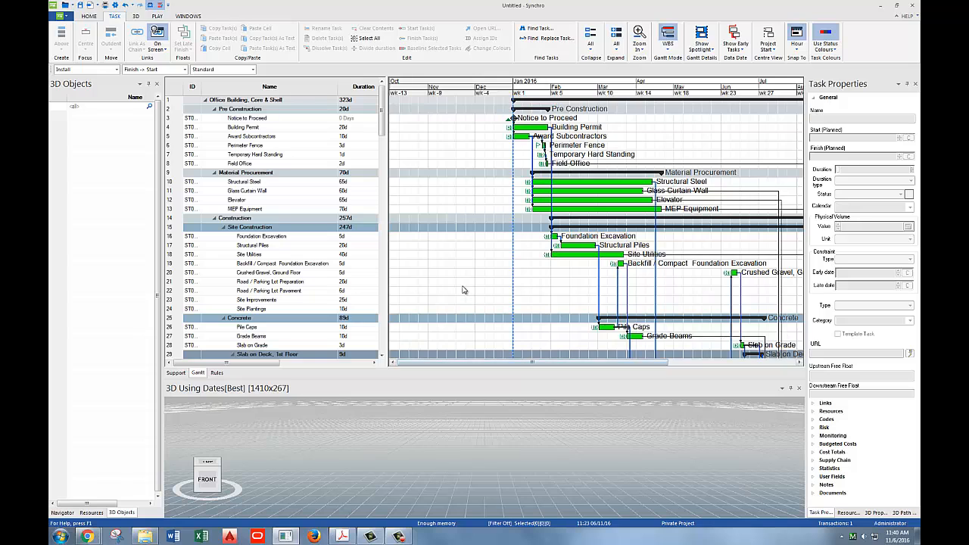
Step: Move the red focus time line on the Gantt timeline back to about 28/05/16
{"action": "scroll", "coordinate": [463, 286], "scroll_direction": "down", "scroll_amount": 1, "text": "ctrl"}
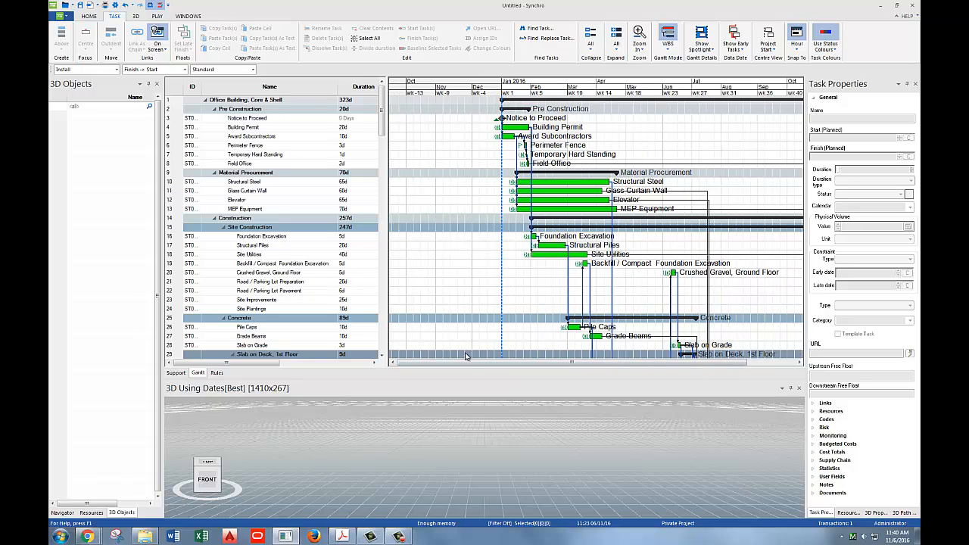
{"action": "left_click_drag", "start_coordinate": [465, 364], "coordinate": [532, 365]}
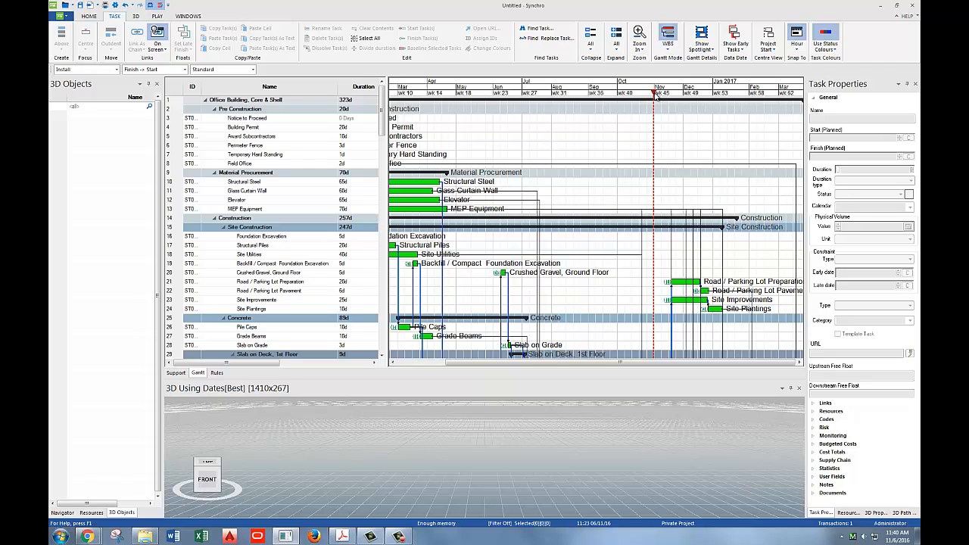
{"action": "left_click_drag", "start_coordinate": [485, 363], "coordinate": [569, 364]}
{"action": "left_click_drag", "start_coordinate": [655, 94], "coordinate": [482, 93]}
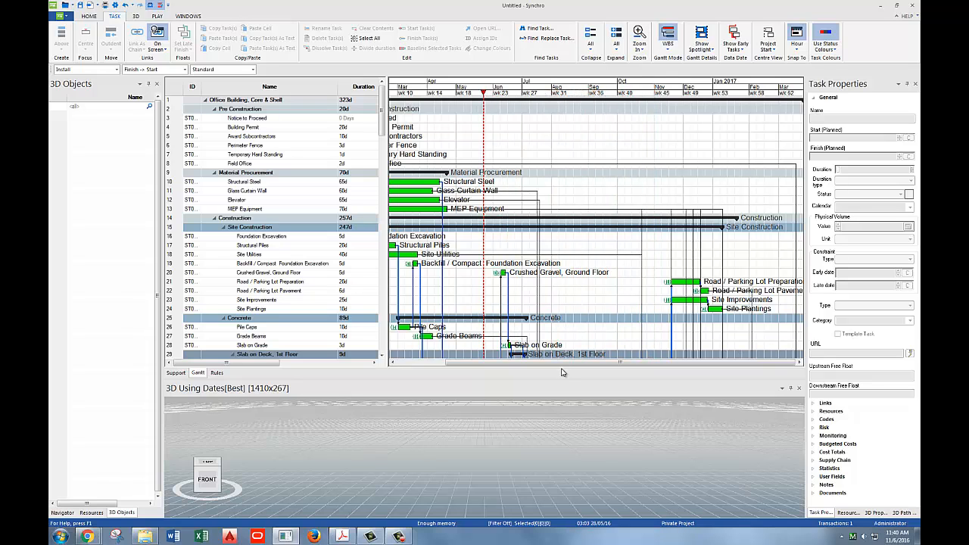
Step: Move the focus time line to about 26/12/15, before Notice to Proceed, and widen the task table to include the Start column
{"action": "left_click_drag", "start_coordinate": [550, 363], "coordinate": [445, 354]}
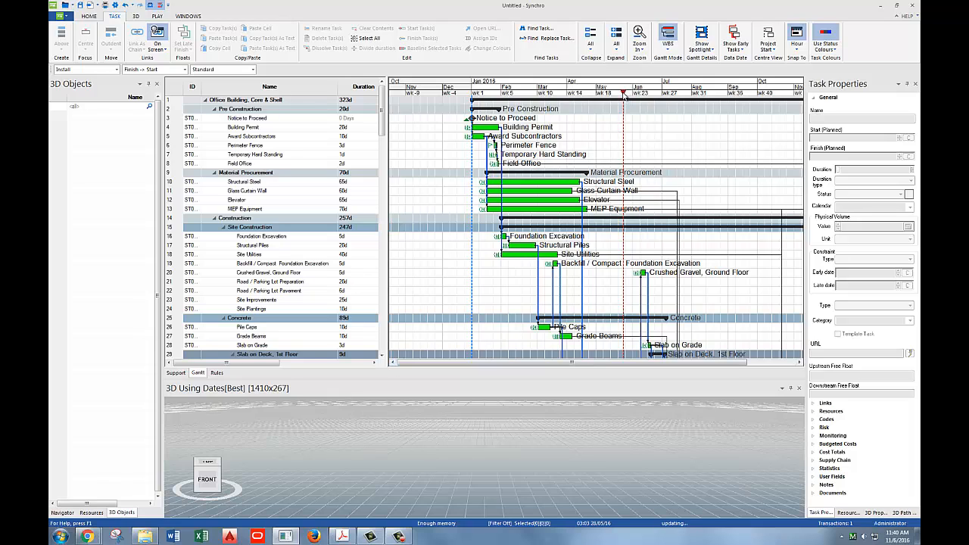
{"action": "left_click_drag", "start_coordinate": [625, 95], "coordinate": [464, 97]}
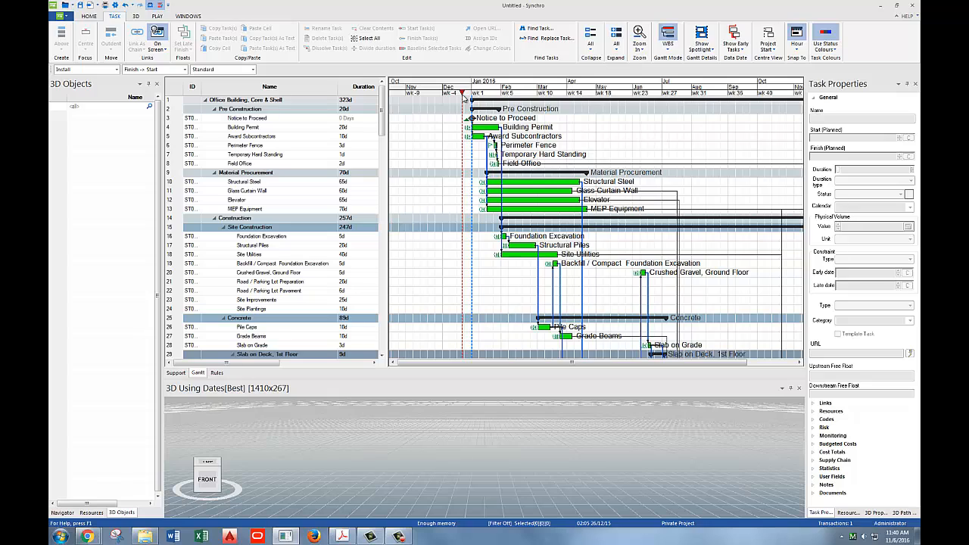
{"action": "left_click_drag", "start_coordinate": [389, 298], "coordinate": [447, 297]}
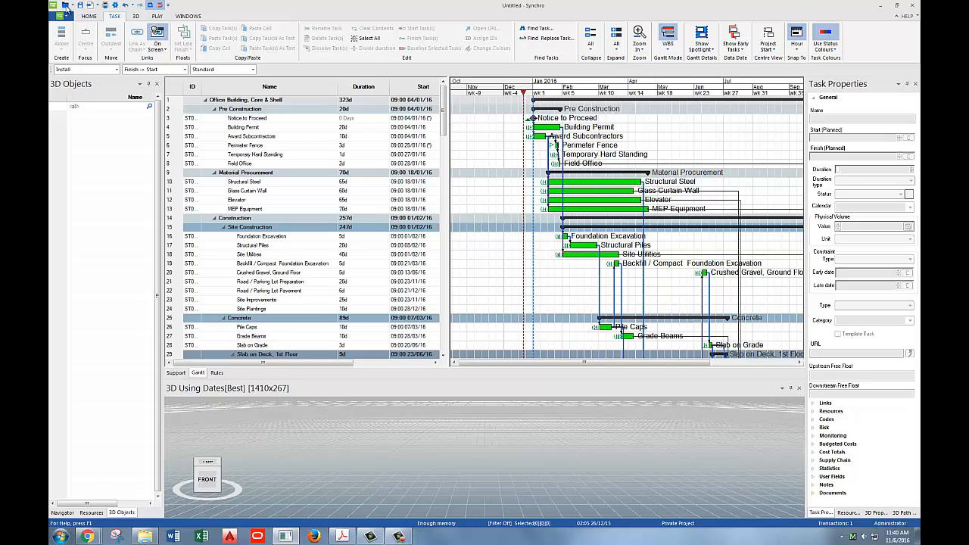
Step: Open the program options and review the Time Display Format settings, including the clock format list and Display Time of Day
{"action": "left_click", "coordinate": [89, 16]}
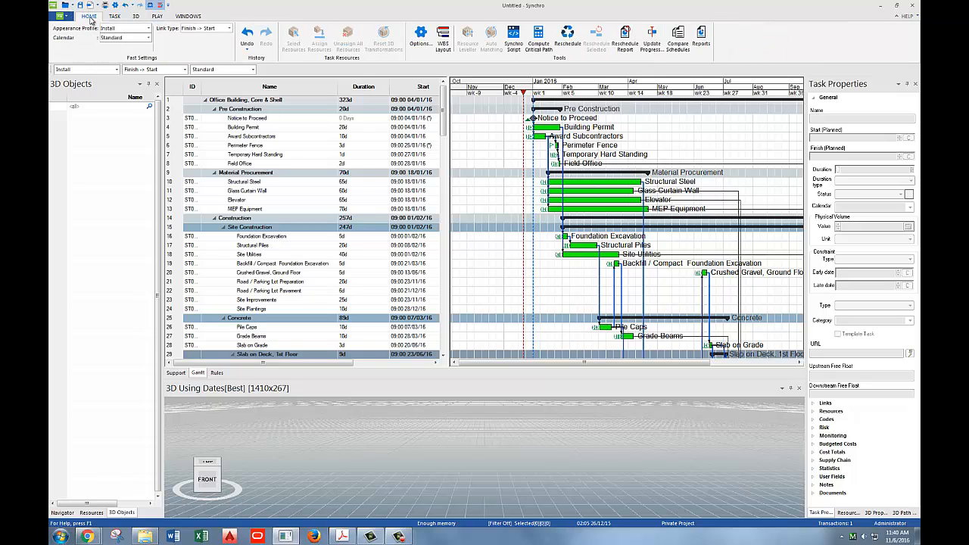
{"action": "left_click", "coordinate": [421, 44]}
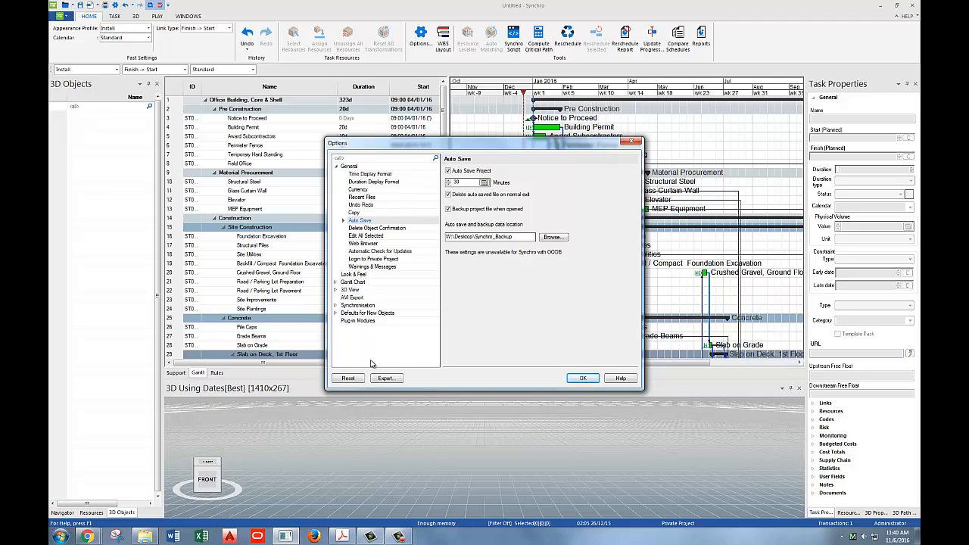
{"action": "left_click", "coordinate": [380, 174]}
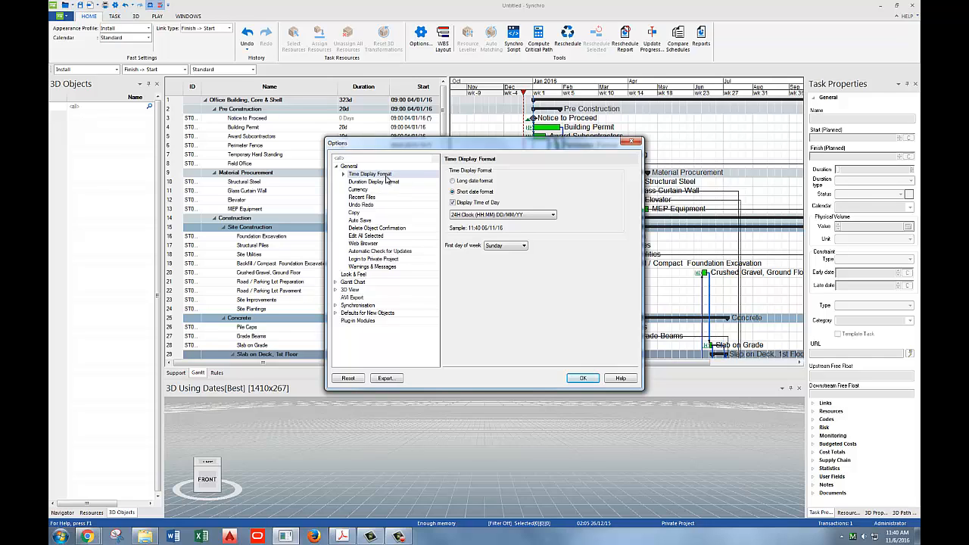
{"action": "left_click", "coordinate": [478, 217]}
{"action": "left_click", "coordinate": [470, 223]}
{"action": "left_click", "coordinate": [452, 203]}
{"action": "left_click", "coordinate": [452, 202]}
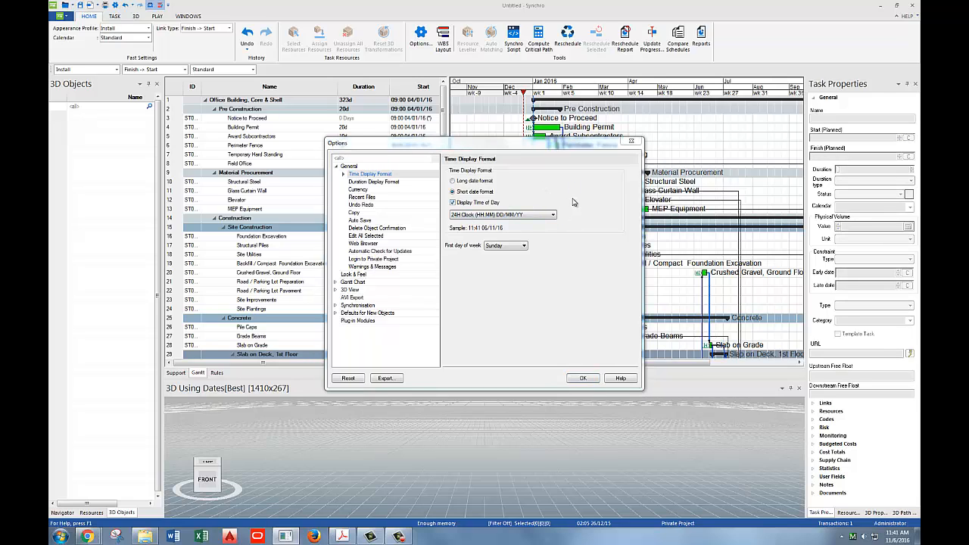
Step: In the Auto Save options, choose the Desktop folder Synchro_Backup as the auto save and backup location and accept the options
{"action": "left_click", "coordinate": [360, 221]}
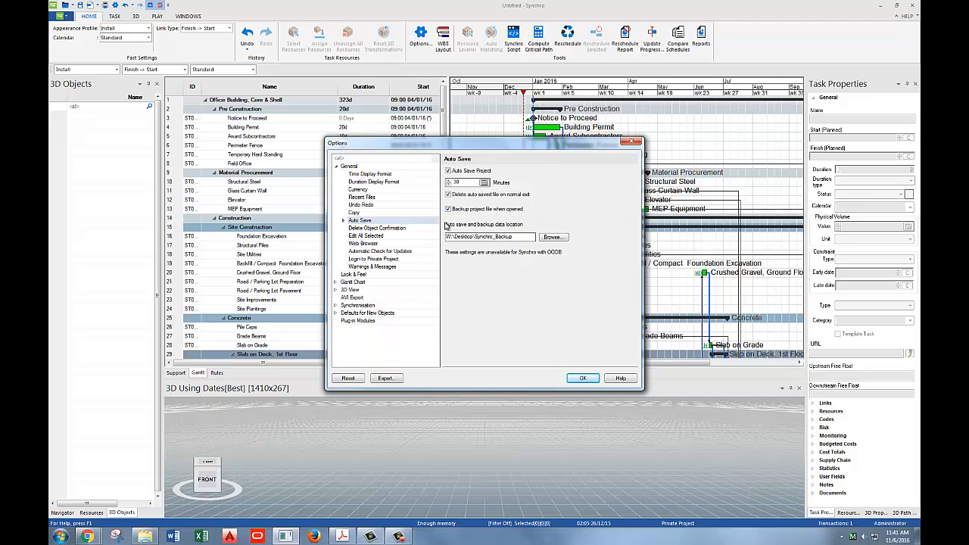
{"action": "left_click", "coordinate": [552, 238]}
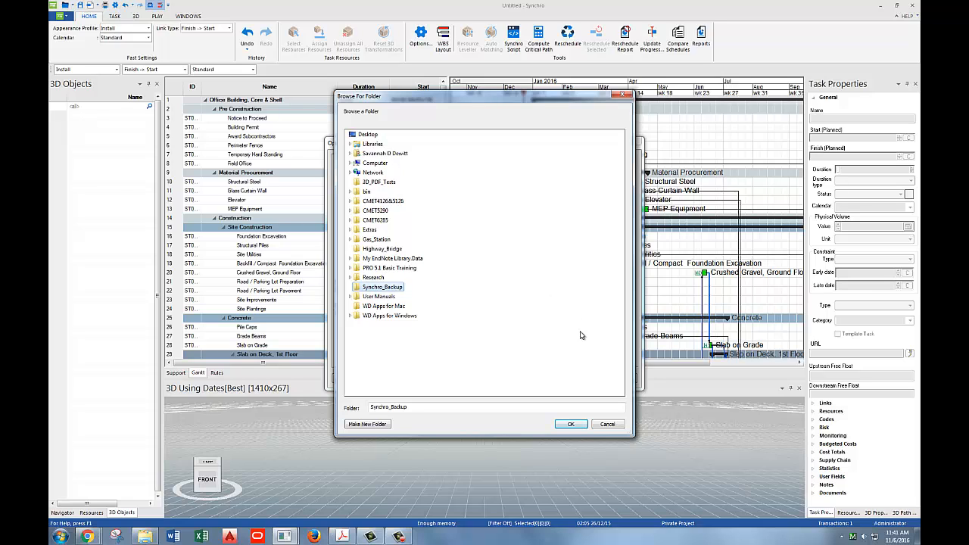
{"action": "left_click", "coordinate": [573, 424]}
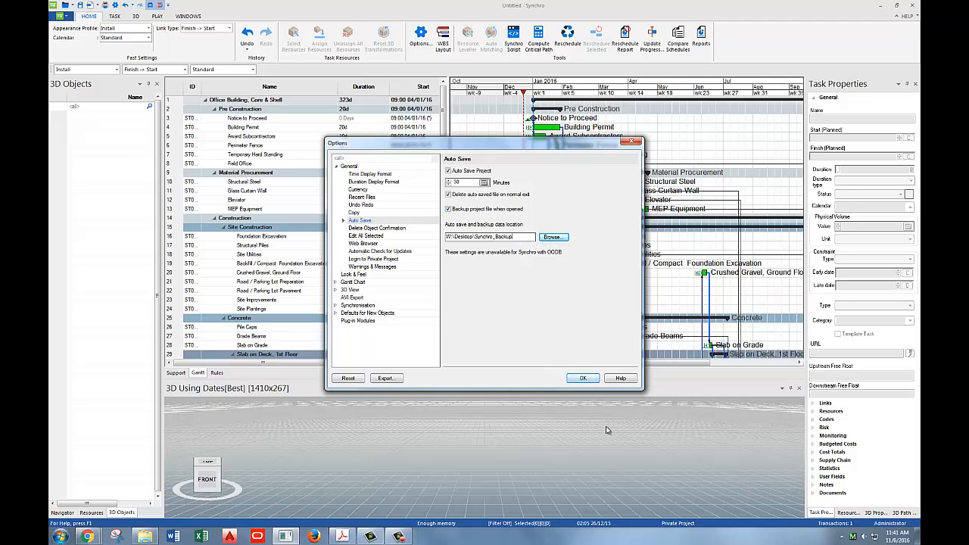
{"action": "left_click", "coordinate": [587, 380]}
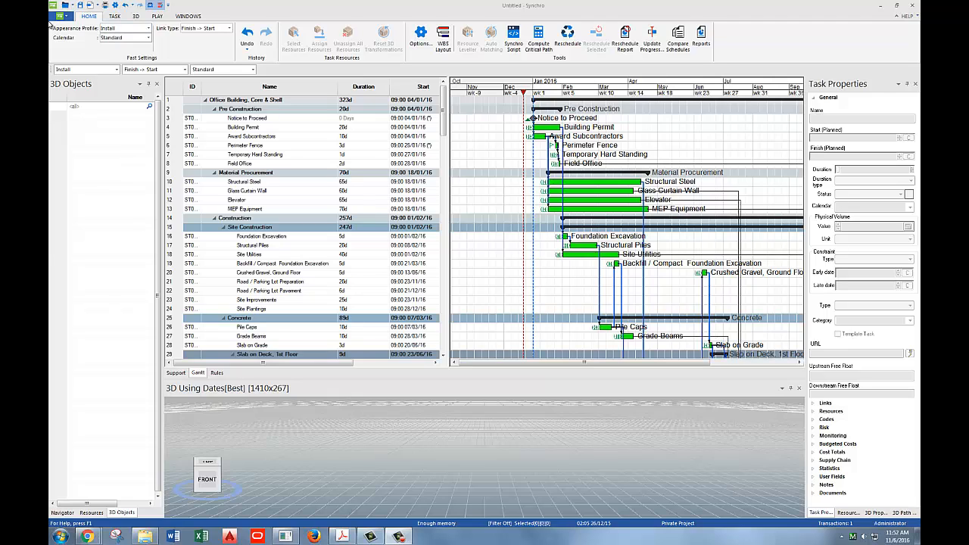
Step: Start a 3D import and add Landscape.dwfx and Site.dwfx from the "5.1. Importing 3D Models" training folder to the file list
{"action": "left_click", "coordinate": [59, 15]}
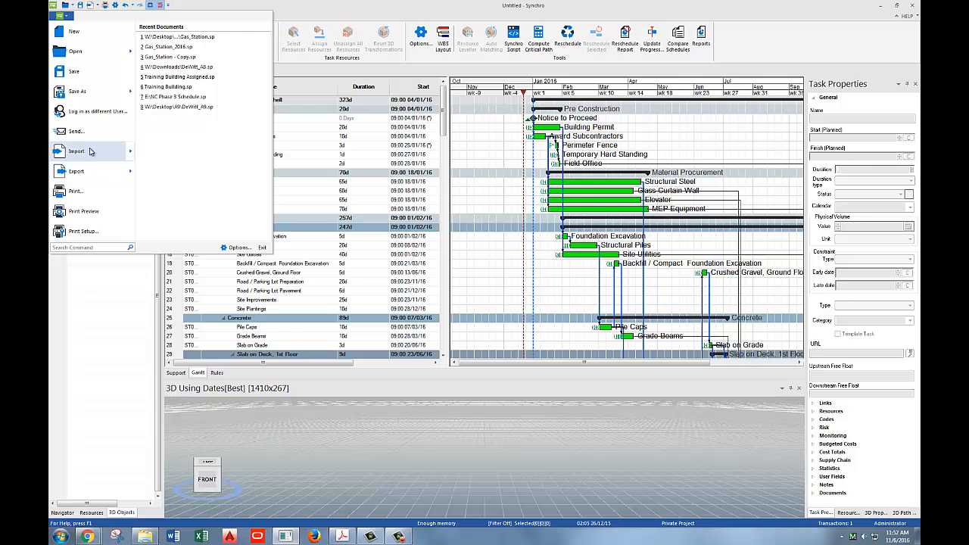
{"action": "mouse_move", "coordinate": [83, 153]}
{"action": "left_click", "coordinate": [192, 153]}
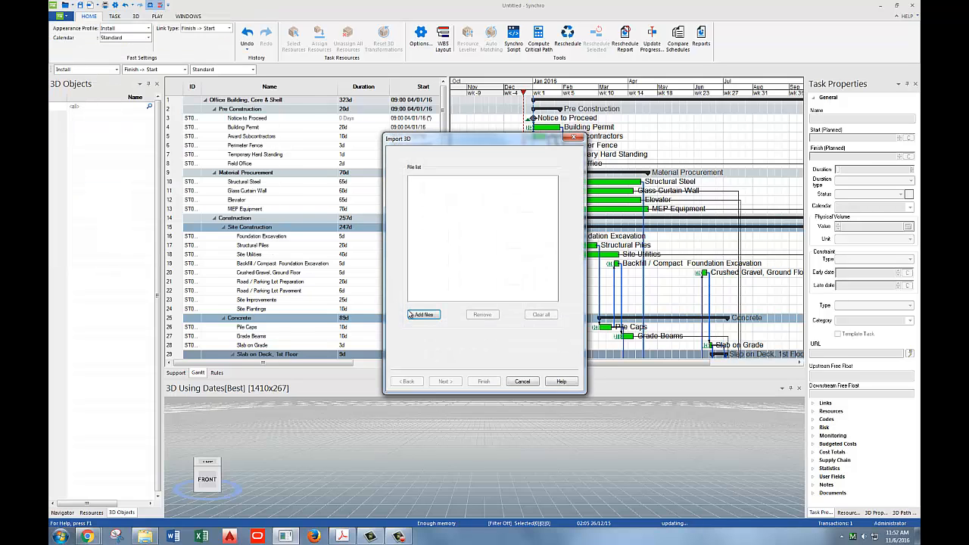
{"action": "left_click", "coordinate": [421, 316]}
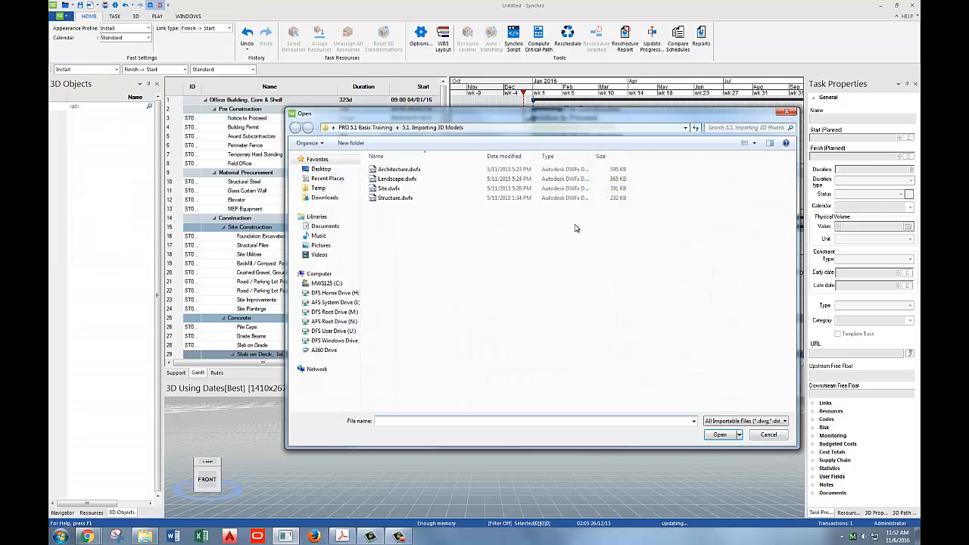
{"action": "left_click", "coordinate": [361, 128]}
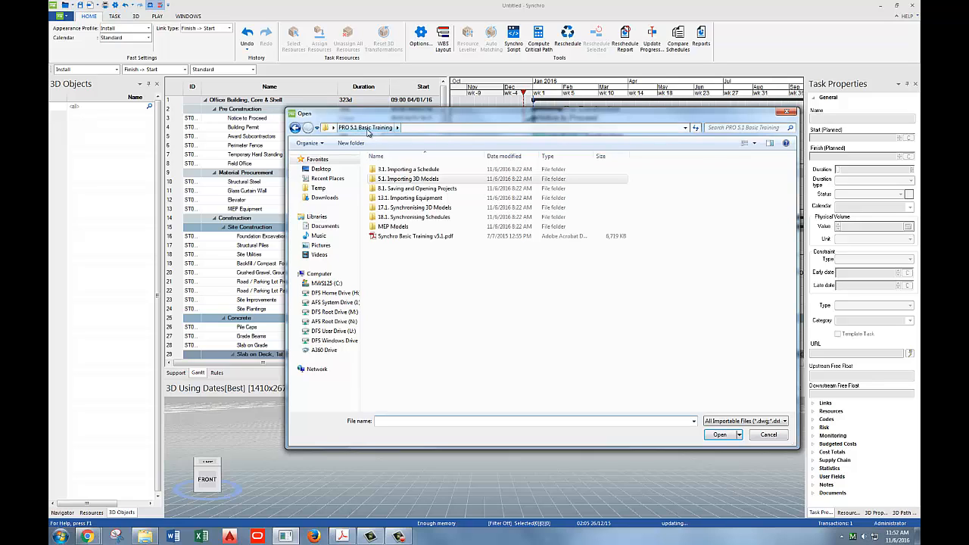
{"action": "left_click", "coordinate": [397, 180]}
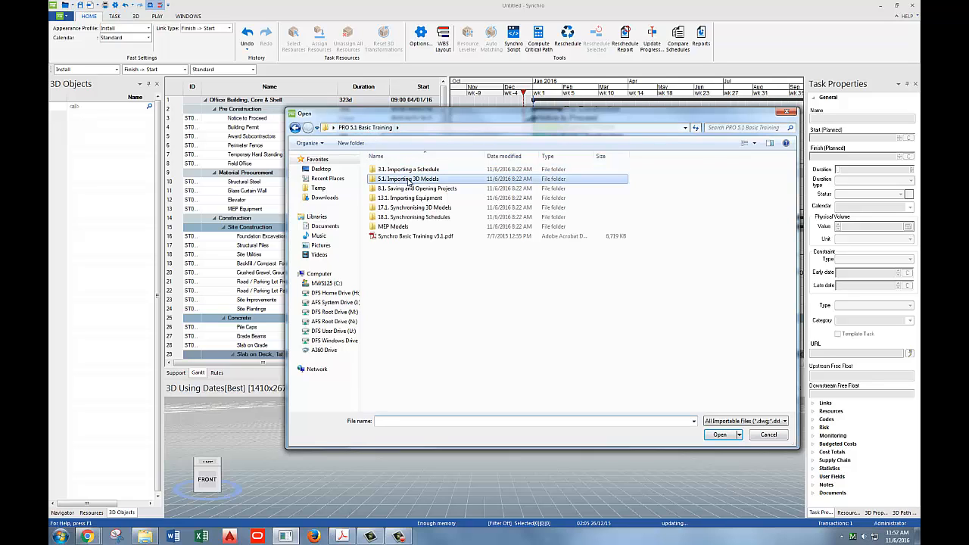
{"action": "double_click", "coordinate": [409, 182]}
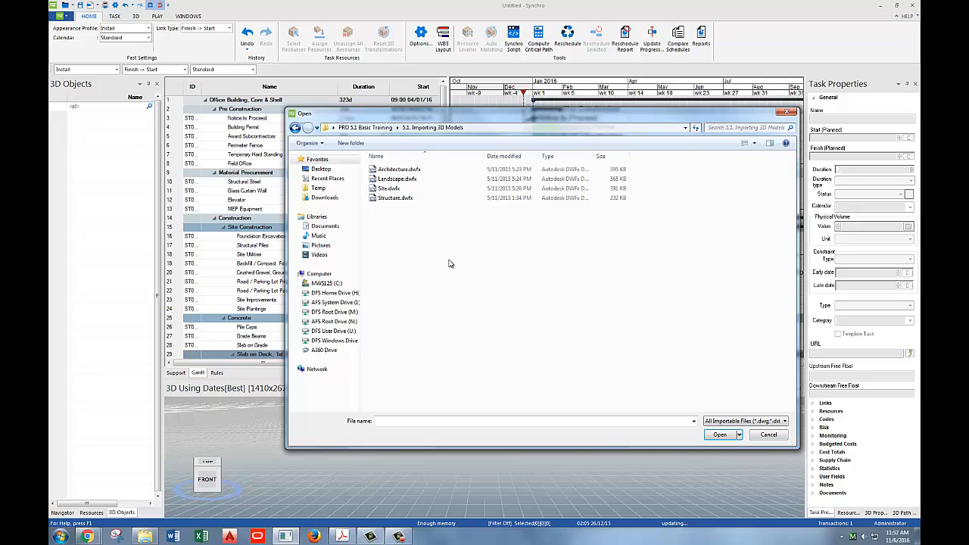
{"action": "left_click", "coordinate": [398, 179]}
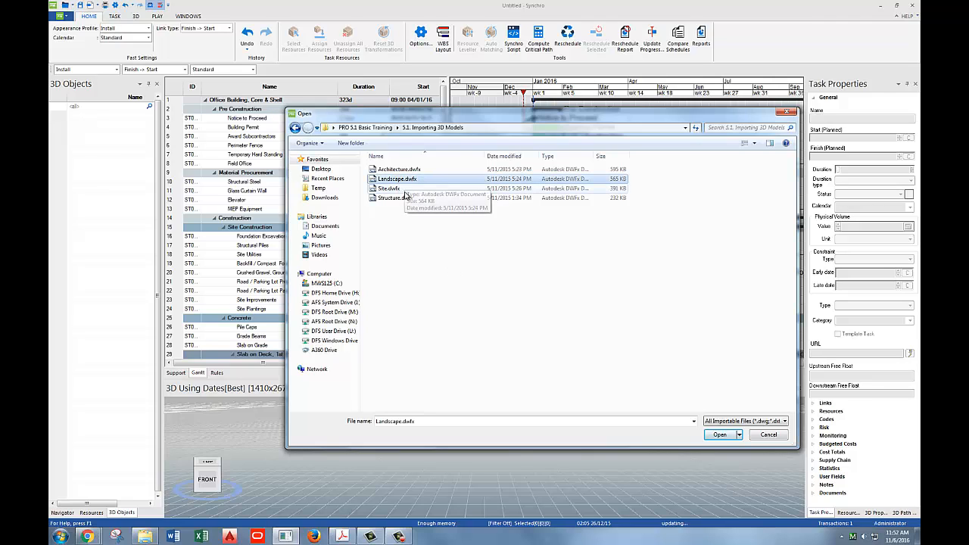
{"action": "left_click", "coordinate": [397, 189], "text": "ctrl"}
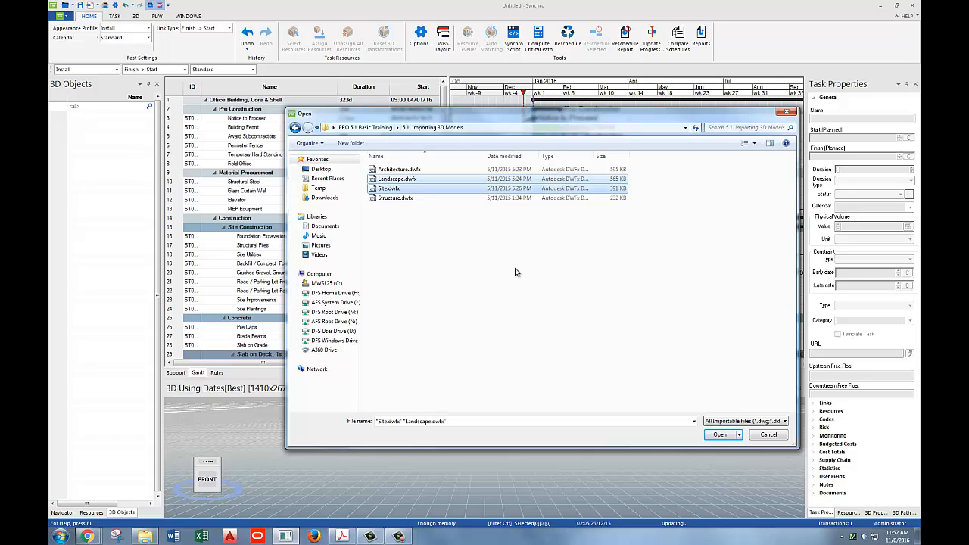
{"action": "left_click", "coordinate": [719, 435]}
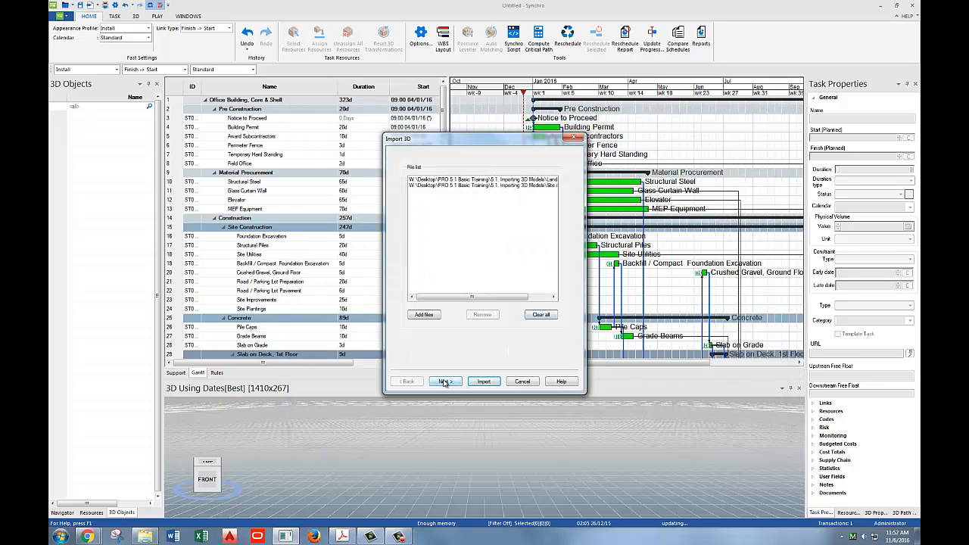
Step: Import the two listed models, keeping the default unit, 3D format, translate, scale and rotate settings
{"action": "left_click", "coordinate": [445, 381]}
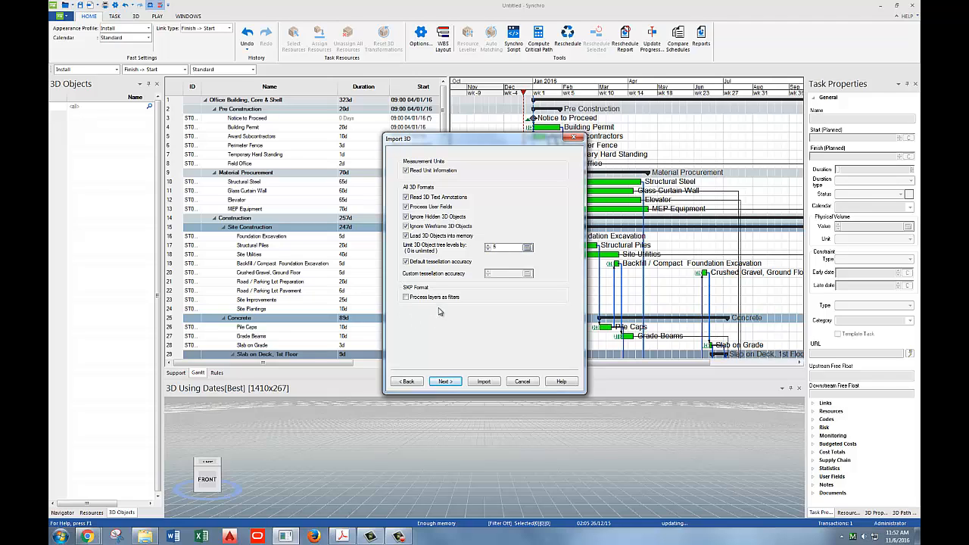
{"action": "left_click", "coordinate": [443, 381]}
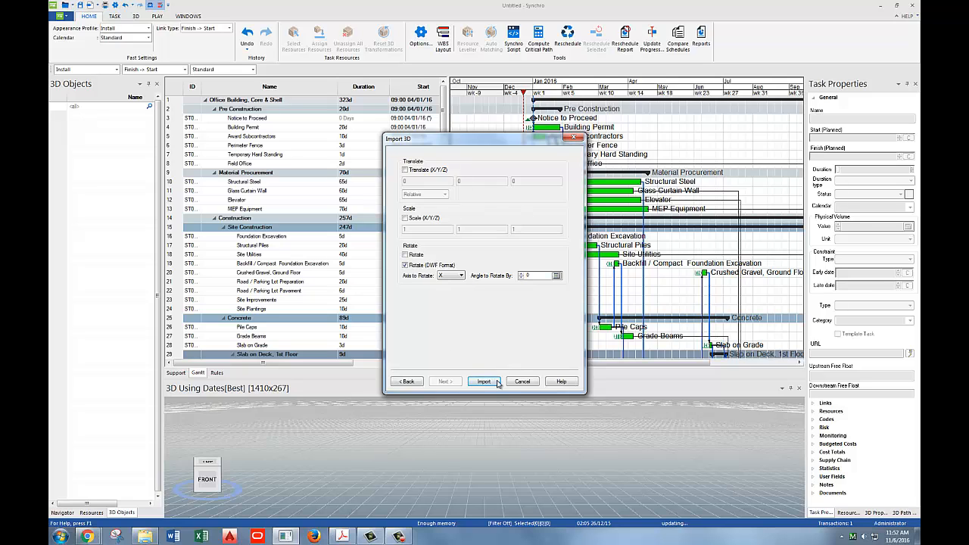
{"action": "left_click", "coordinate": [483, 381]}
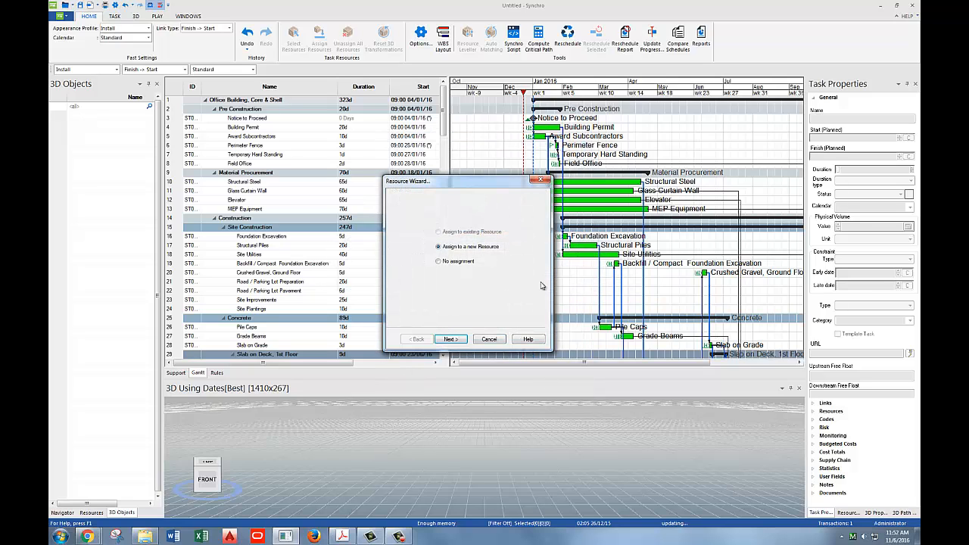
Step: Assign the imported models to a new resource named Site, of type Material, under New Company
{"action": "left_click_drag", "start_coordinate": [476, 185], "coordinate": [477, 176]}
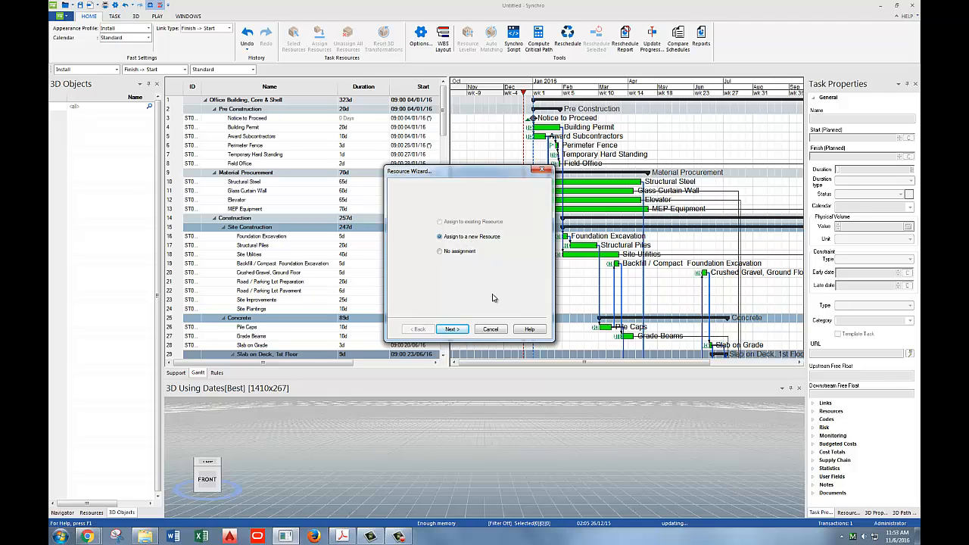
{"action": "left_click", "coordinate": [454, 329]}
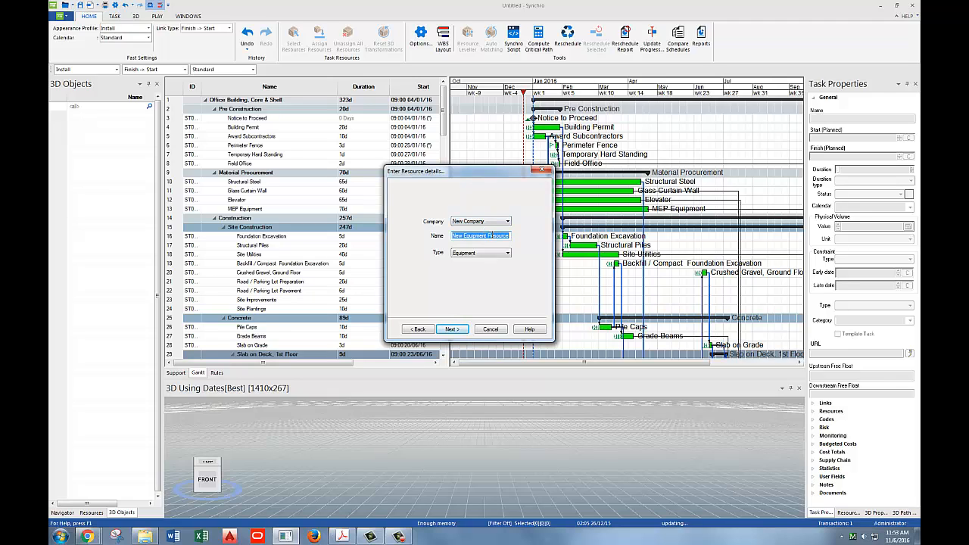
{"action": "type", "text": "Site"}
{"action": "left_click", "coordinate": [475, 253]}
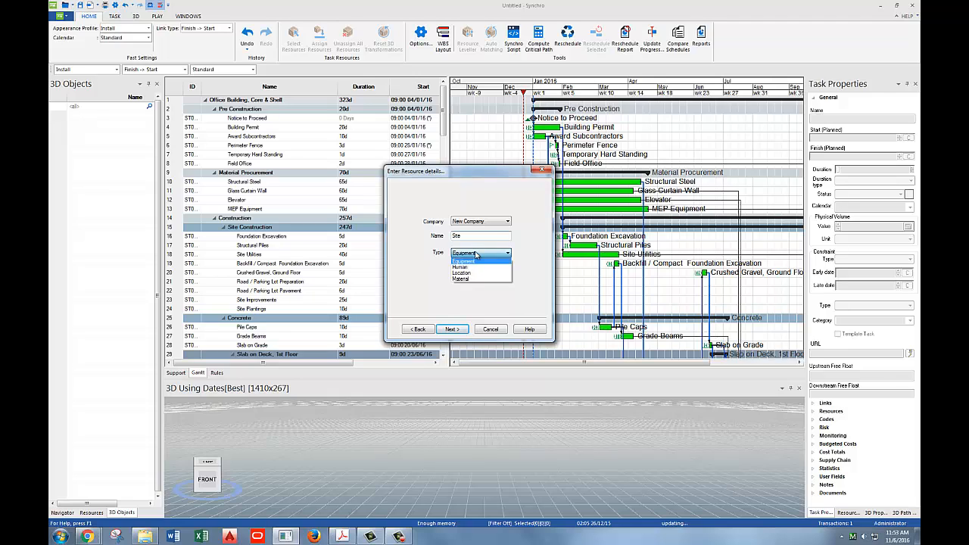
{"action": "left_click", "coordinate": [469, 279]}
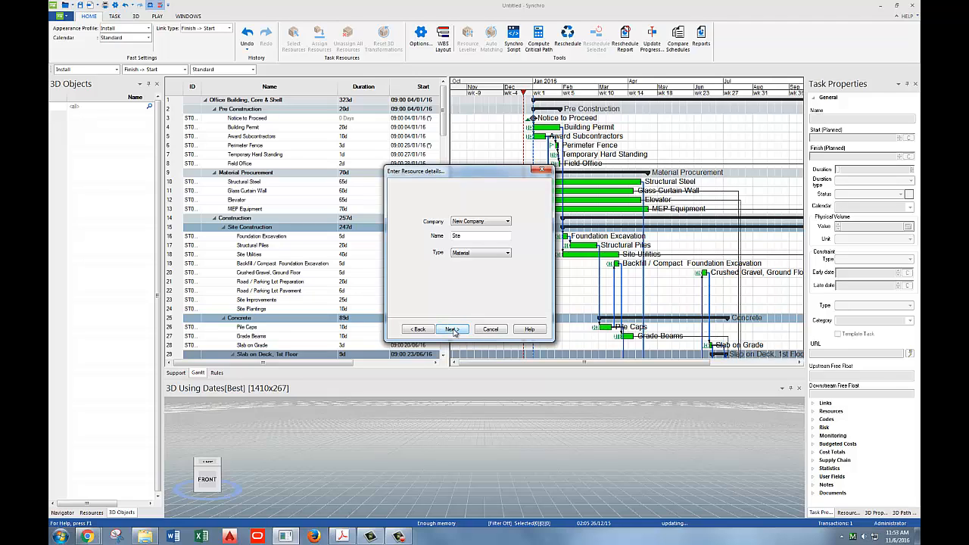
{"action": "left_click", "coordinate": [451, 329]}
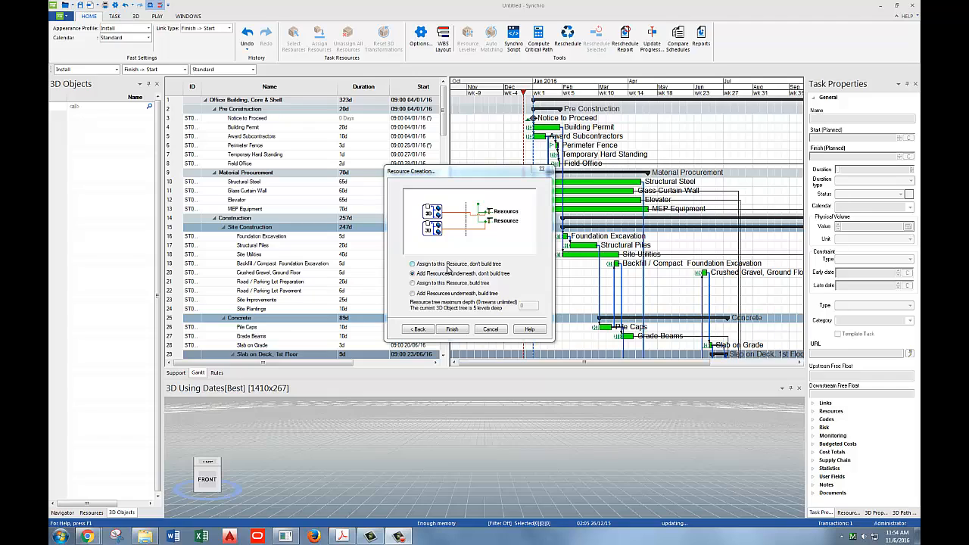
Step: Compare the resource creation options, choose "Add Resources underneath, build tree" and finish the resource wizard
{"action": "left_click", "coordinate": [443, 265]}
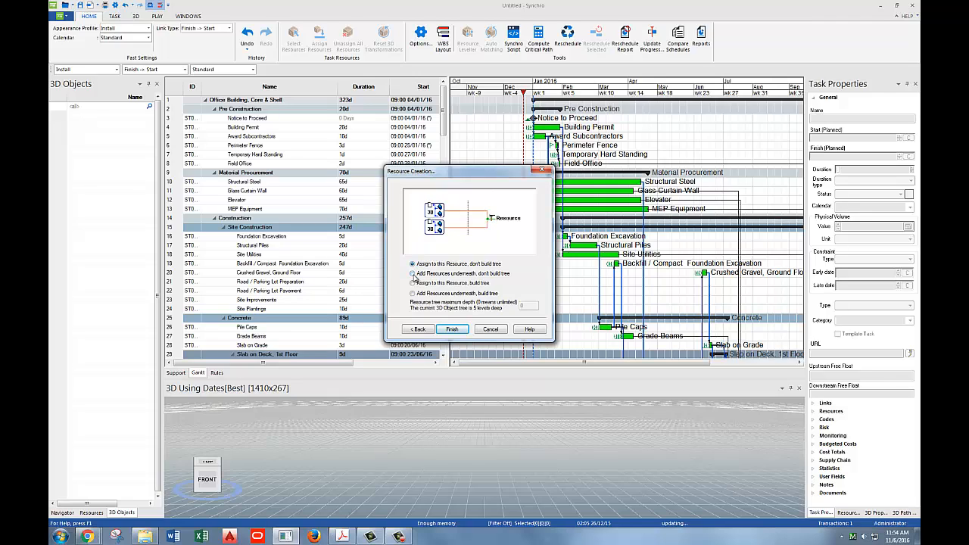
{"action": "left_click", "coordinate": [414, 276]}
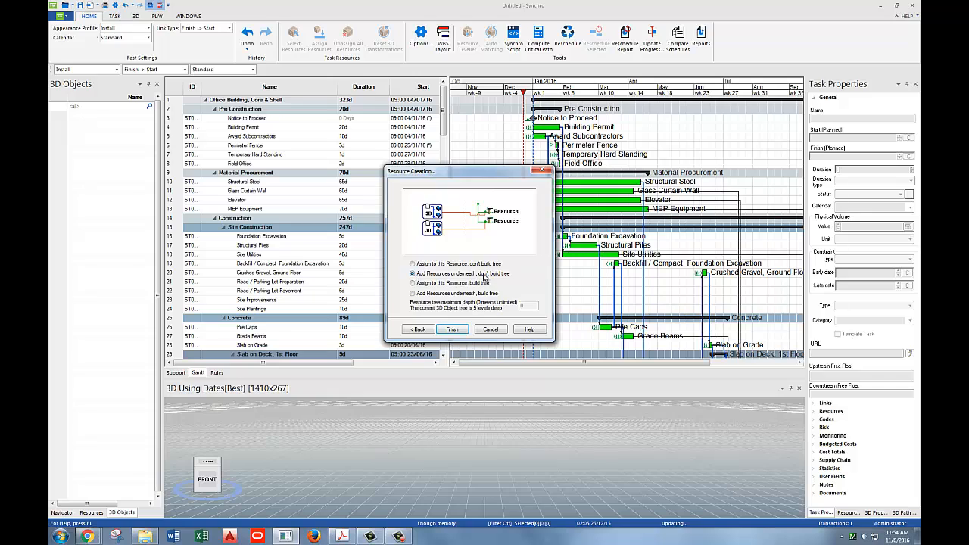
{"action": "left_click", "coordinate": [412, 264]}
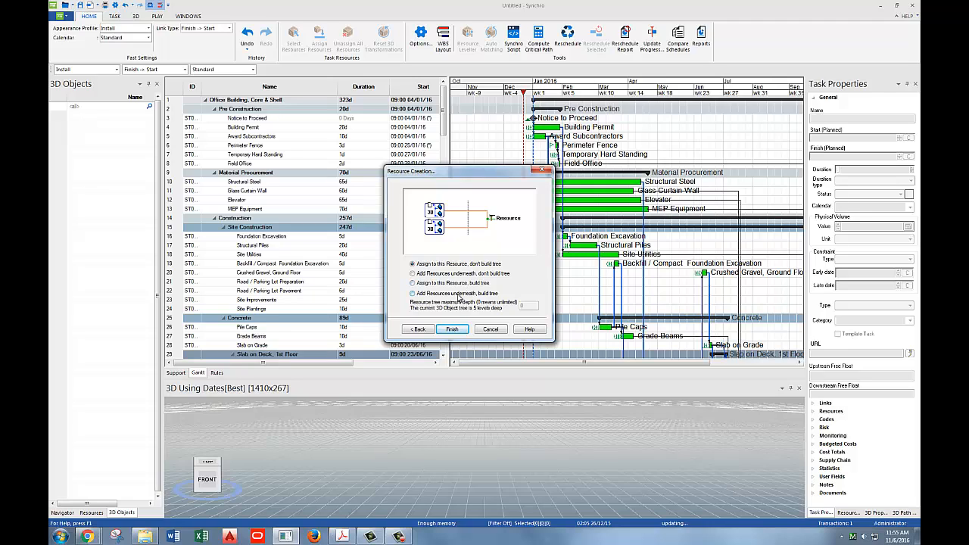
{"action": "left_click", "coordinate": [412, 294]}
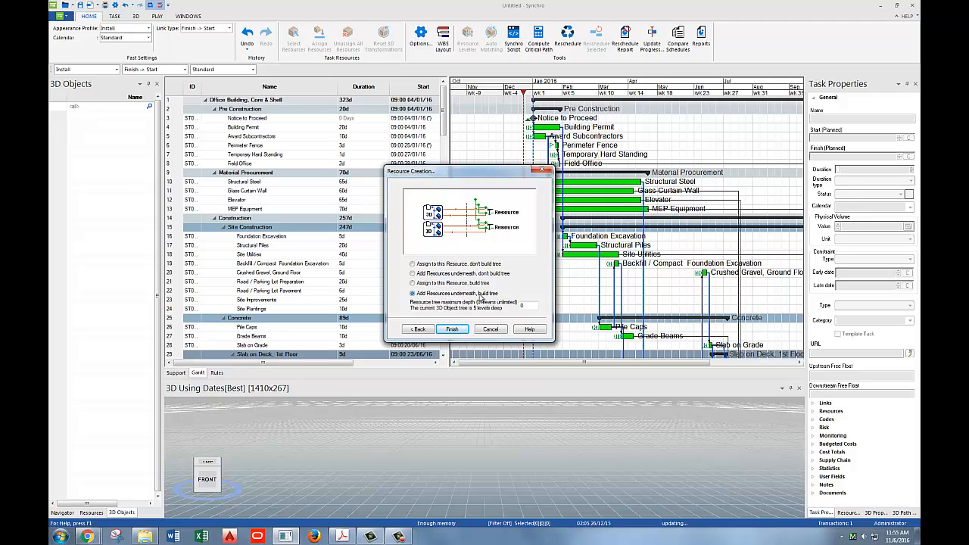
{"action": "left_click", "coordinate": [452, 328]}
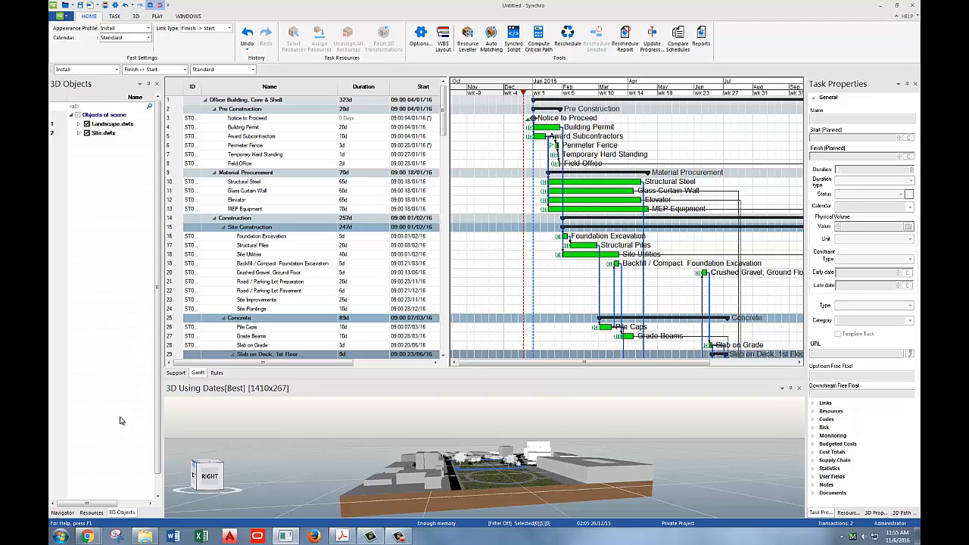
Step: Look at the Navigator, then return to the 3D Objects and collapse and re-expand the Objects of scene tree
{"action": "left_click", "coordinate": [62, 513]}
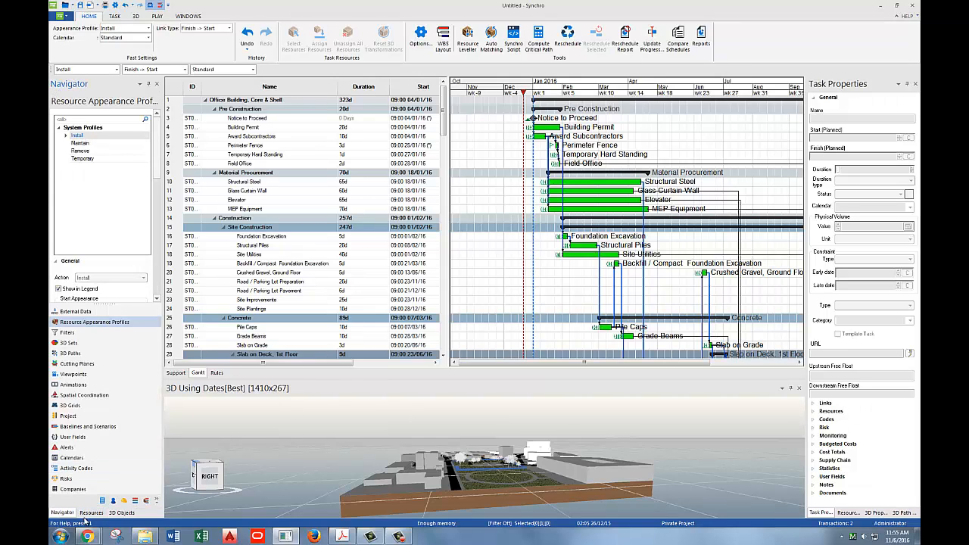
{"action": "left_click", "coordinate": [121, 512]}
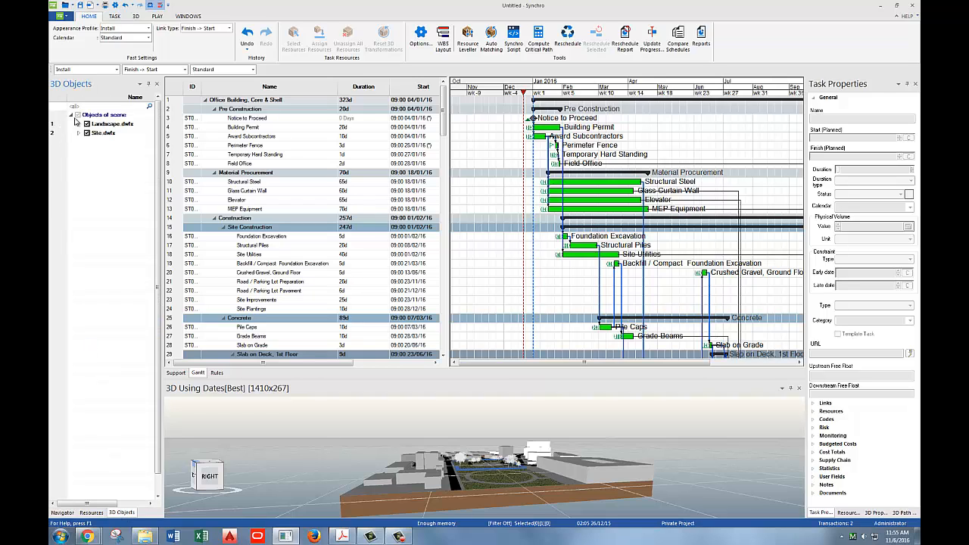
{"action": "left_click", "coordinate": [70, 115]}
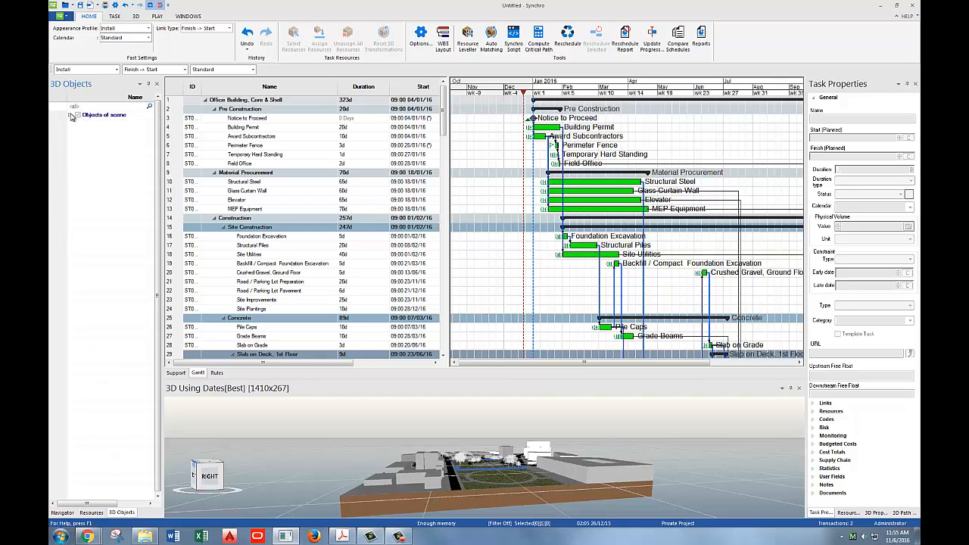
{"action": "left_click", "coordinate": [70, 115]}
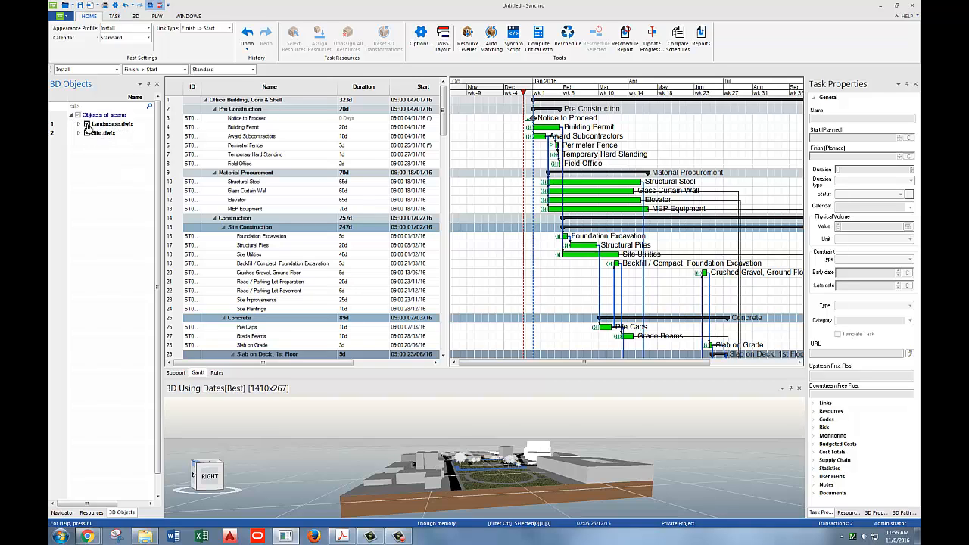
Step: Toggle the visibility of Landscape.dwfx off and on again, and do the same for Site.dwfx
{"action": "left_click", "coordinate": [87, 124]}
{"action": "left_click", "coordinate": [87, 124]}
{"action": "left_click", "coordinate": [87, 133]}
{"action": "left_click", "coordinate": [87, 133]}
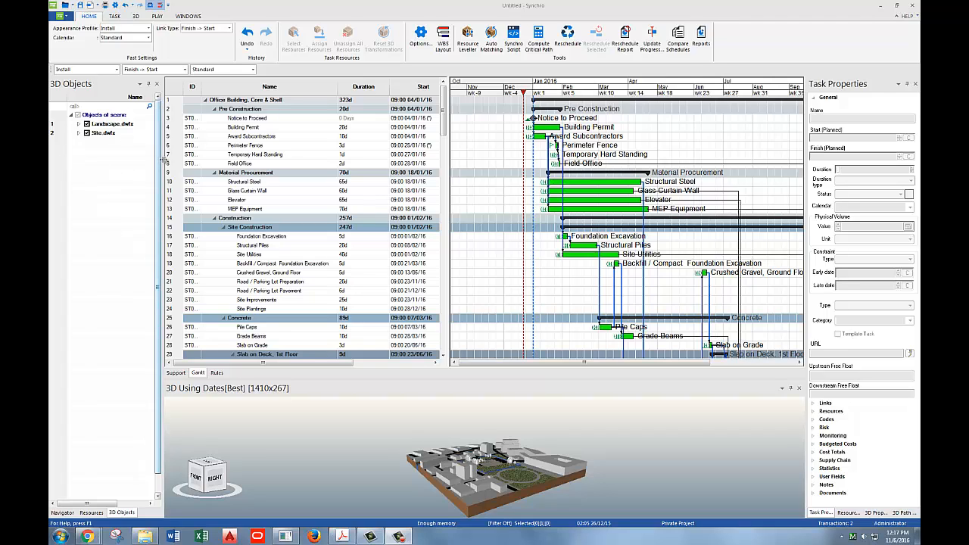
Step: Widen the 3D Objects list, hide Landscape.dwfx, and toggle Site.dwfx off and on again
{"action": "left_click_drag", "start_coordinate": [161, 159], "coordinate": [239, 159]}
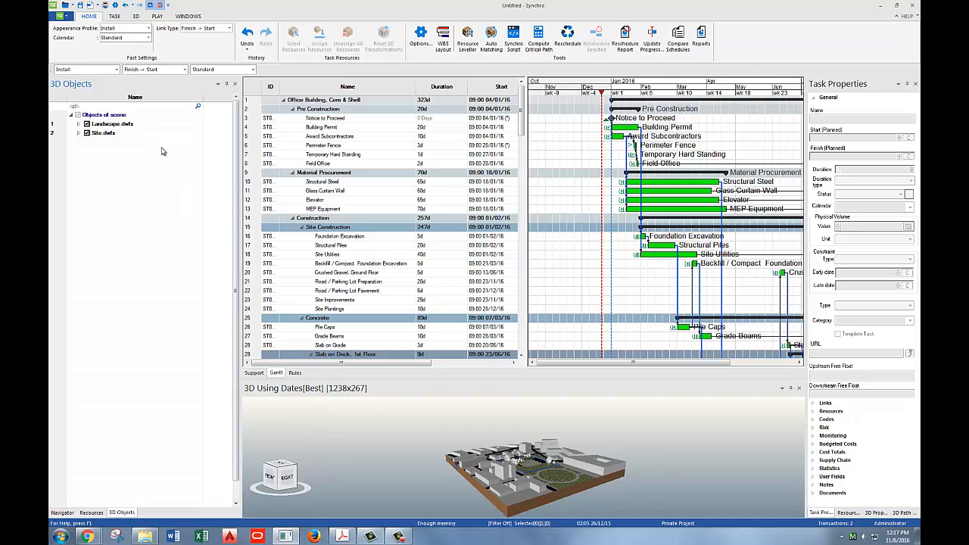
{"action": "left_click", "coordinate": [86, 124]}
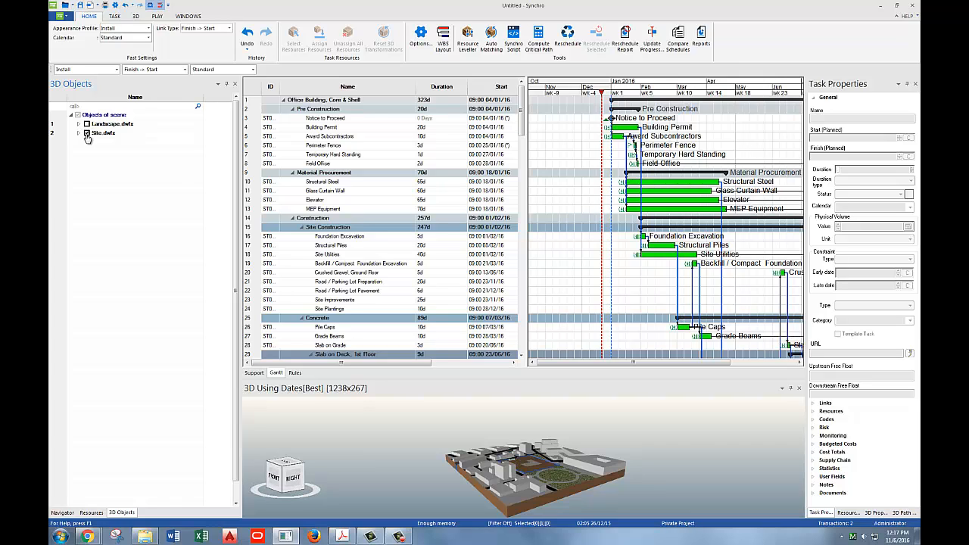
{"action": "left_click", "coordinate": [86, 134]}
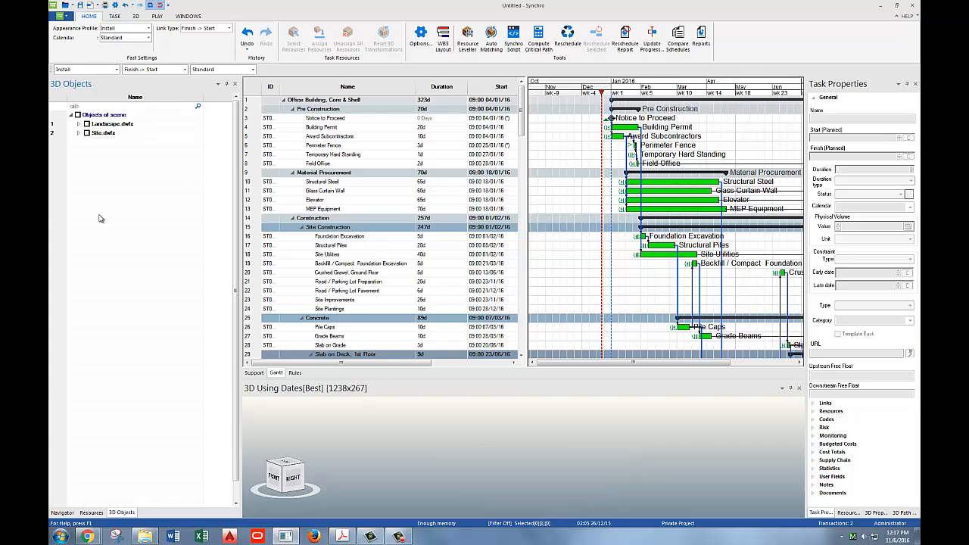
{"action": "left_click", "coordinate": [87, 133]}
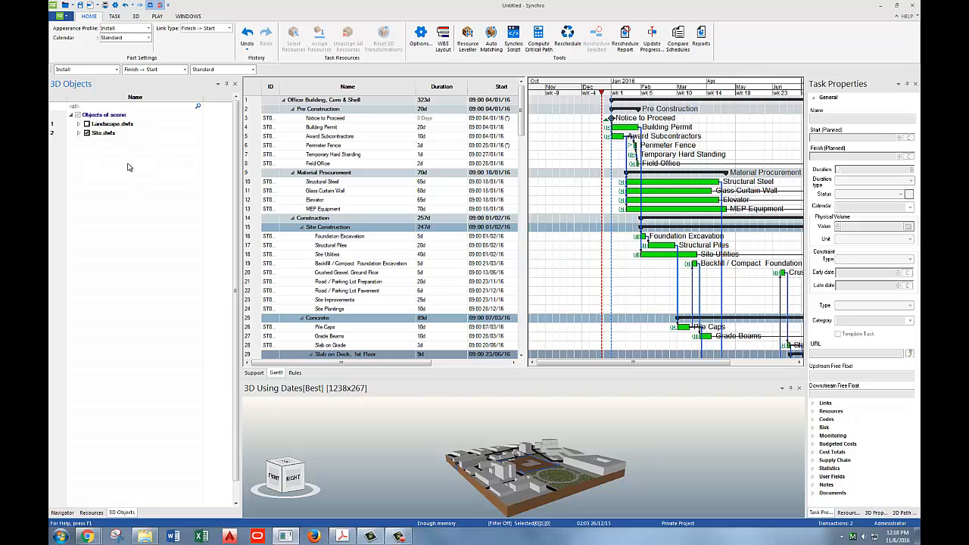
Step: Expand the whole Site.dwfx branch down to its individual objects
{"action": "left_click", "coordinate": [79, 134]}
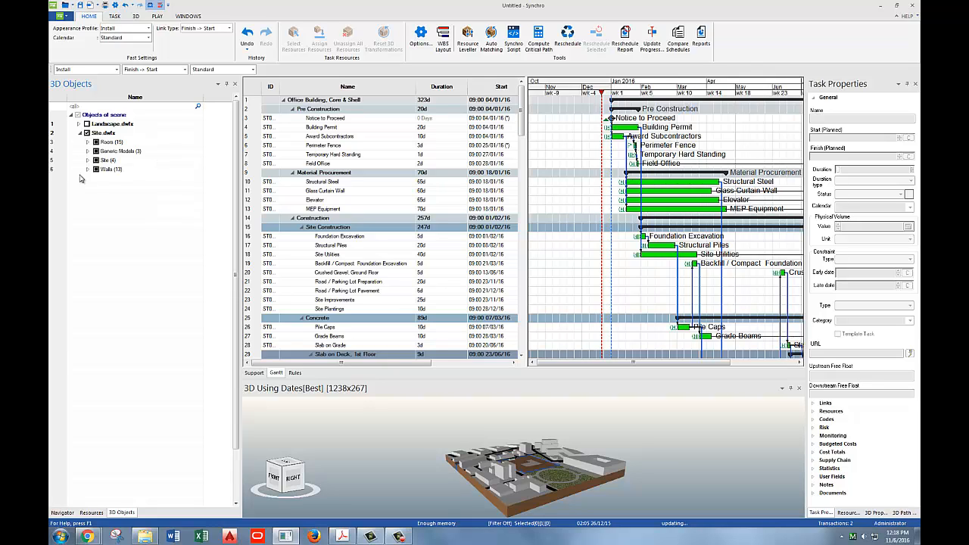
{"action": "right_click", "coordinate": [100, 133]}
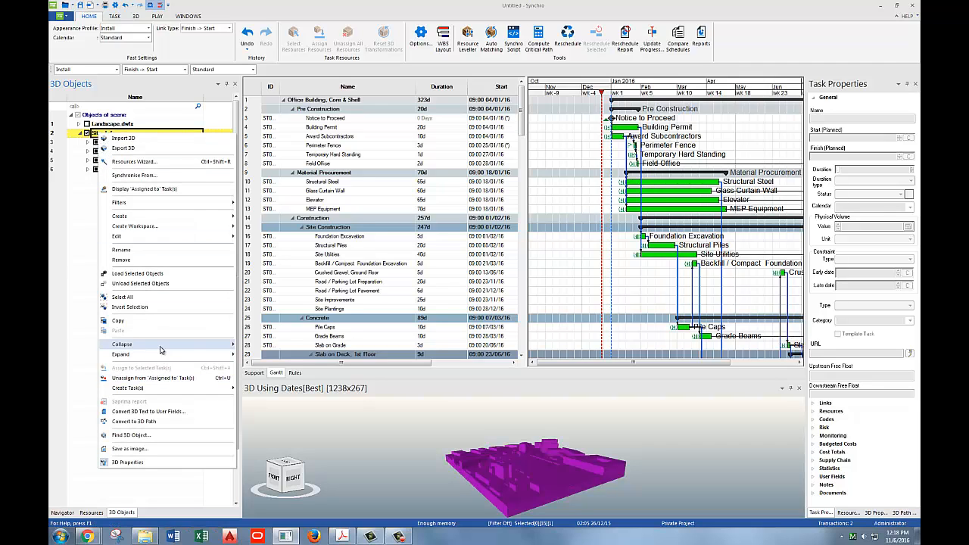
{"action": "mouse_move", "coordinate": [163, 358]}
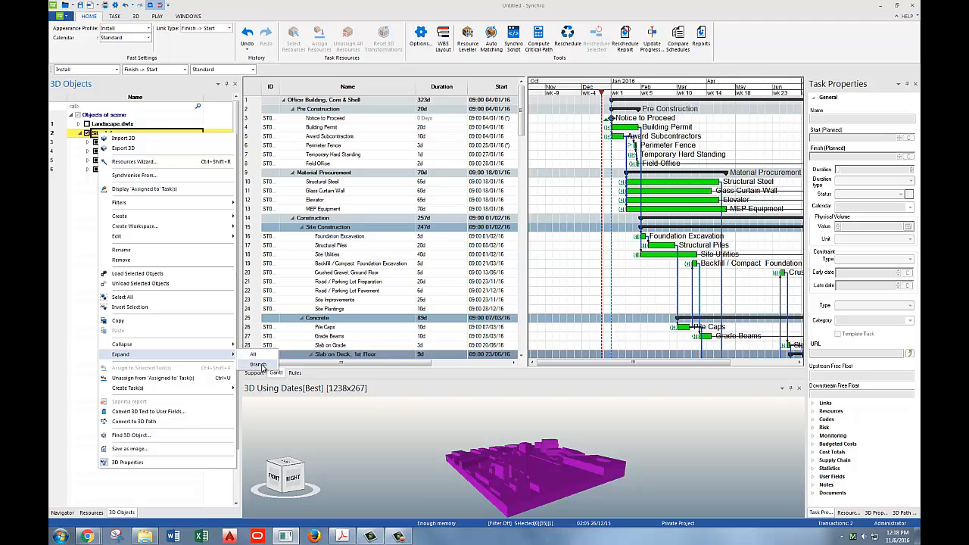
{"action": "left_click", "coordinate": [262, 362]}
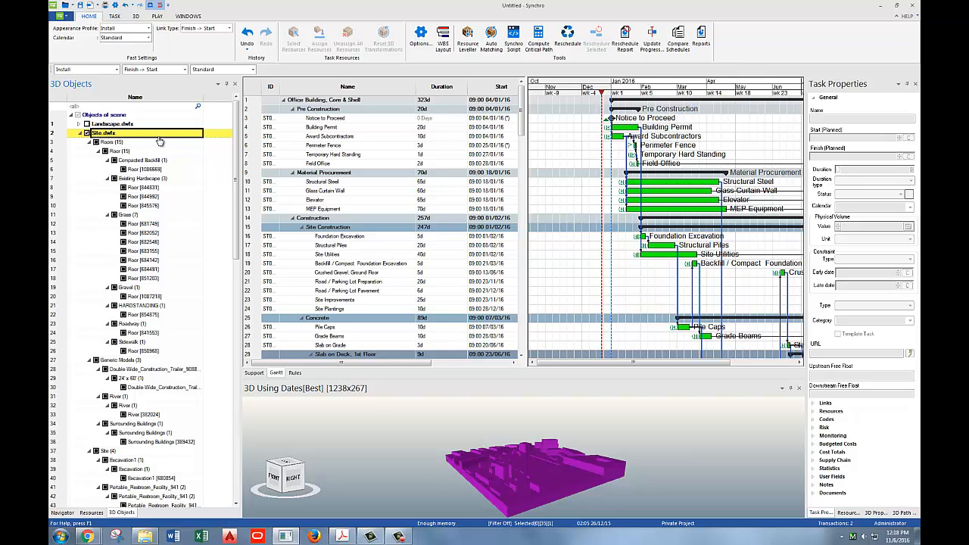
Step: Highlight an Existing Hardscape floor, the Gravel, Roadway, construction trailer and Surrounding Buildings one after another to locate them in the 3D view
{"action": "left_click", "coordinate": [201, 188]}
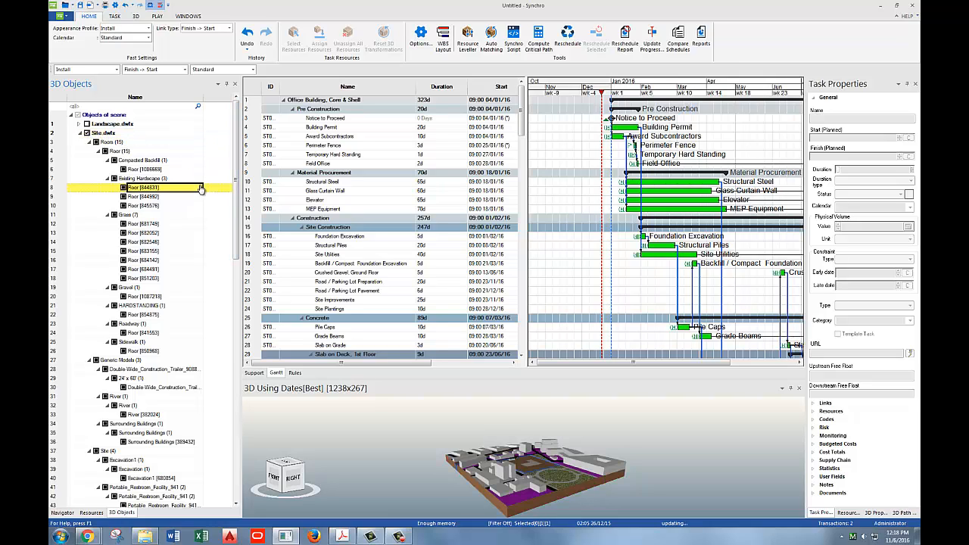
{"action": "left_click", "coordinate": [132, 289]}
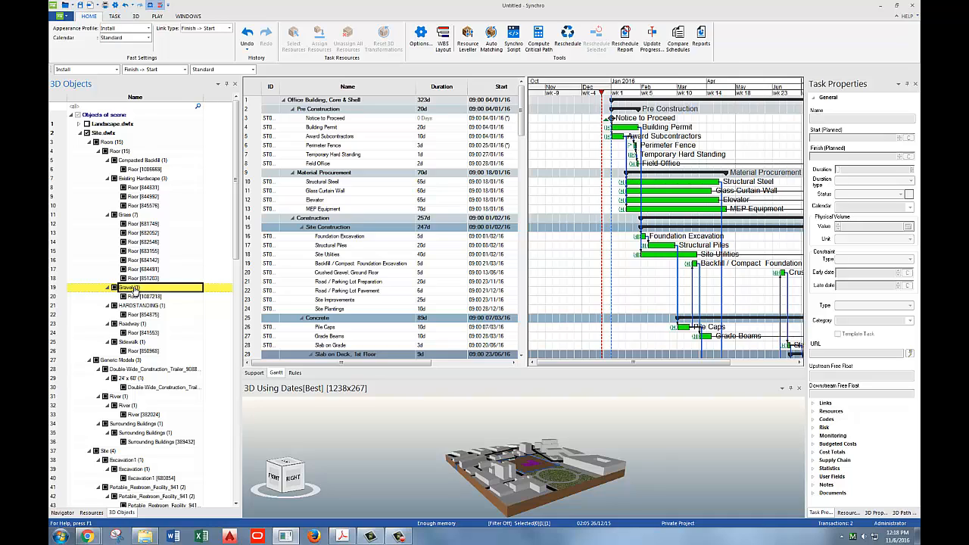
{"action": "left_click", "coordinate": [132, 325]}
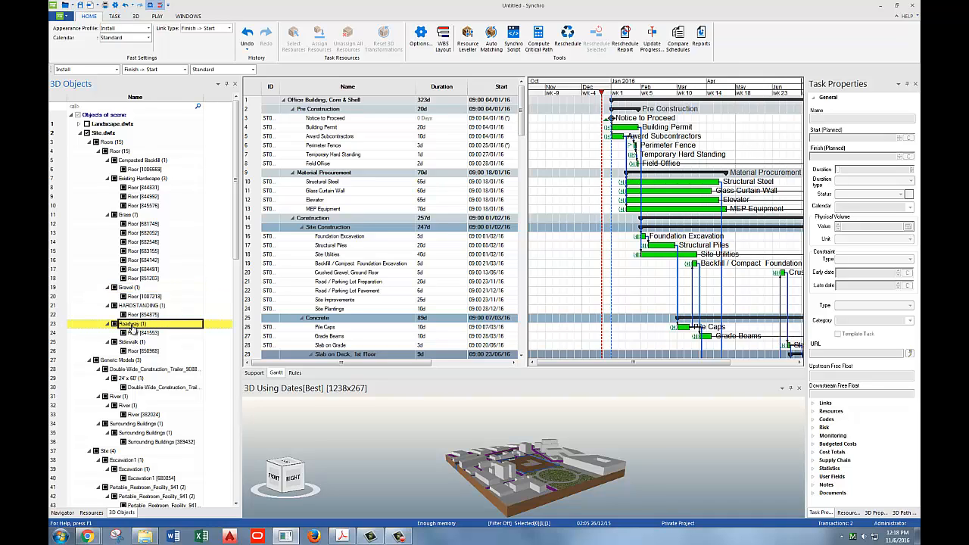
{"action": "left_click", "coordinate": [140, 389]}
{"action": "left_click", "coordinate": [130, 433]}
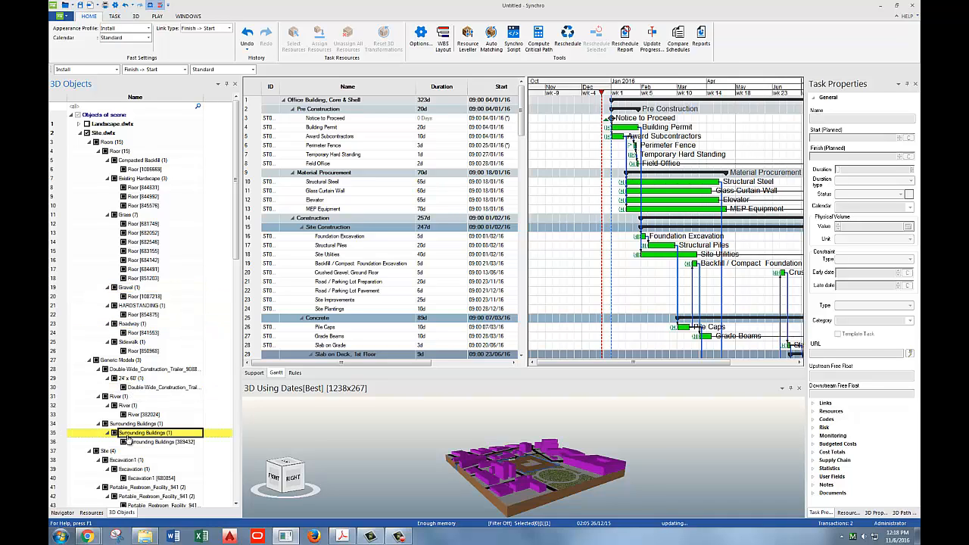
{"action": "left_click", "coordinate": [132, 424]}
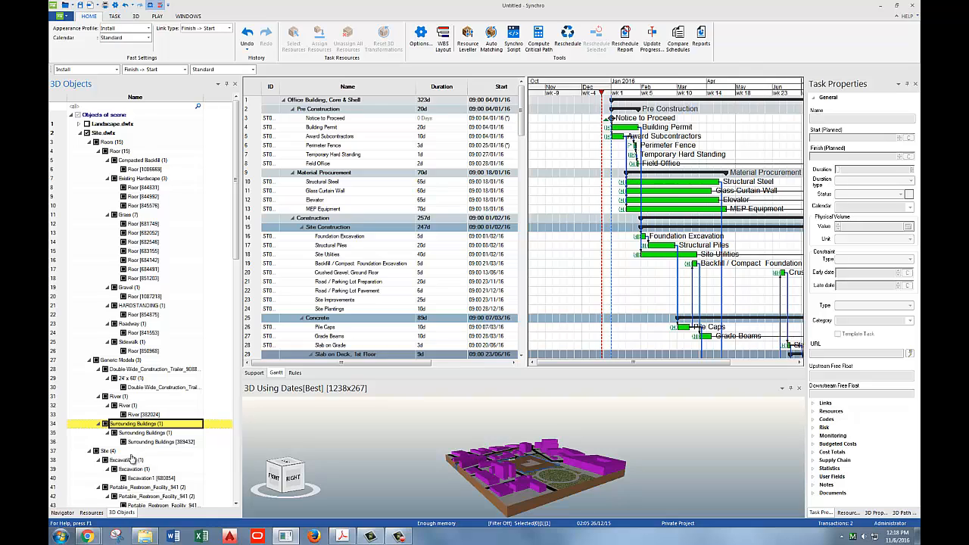
Step: Toggle the Surrounding Buildings off and on twice, and hide the Walls group of Site.dwfx
{"action": "left_click", "coordinate": [106, 423]}
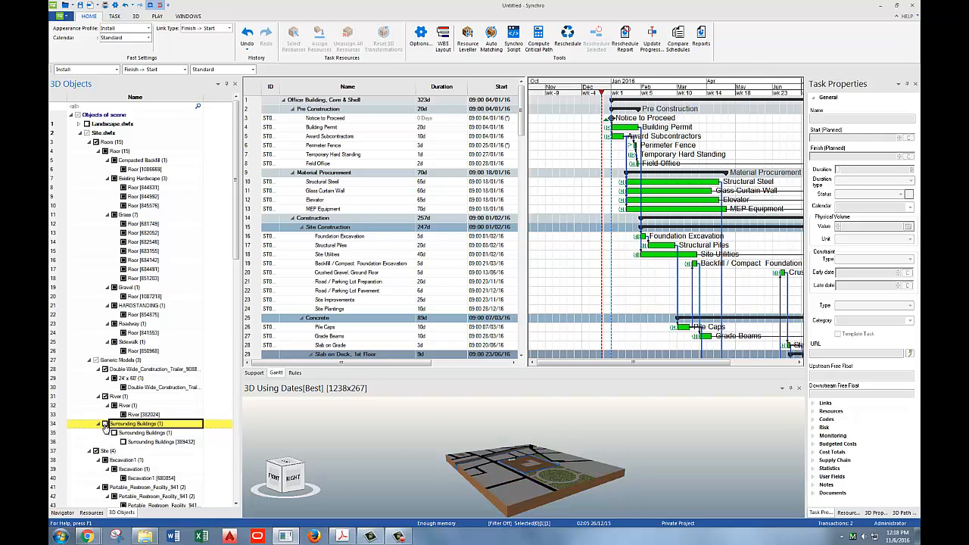
{"action": "left_click", "coordinate": [105, 424]}
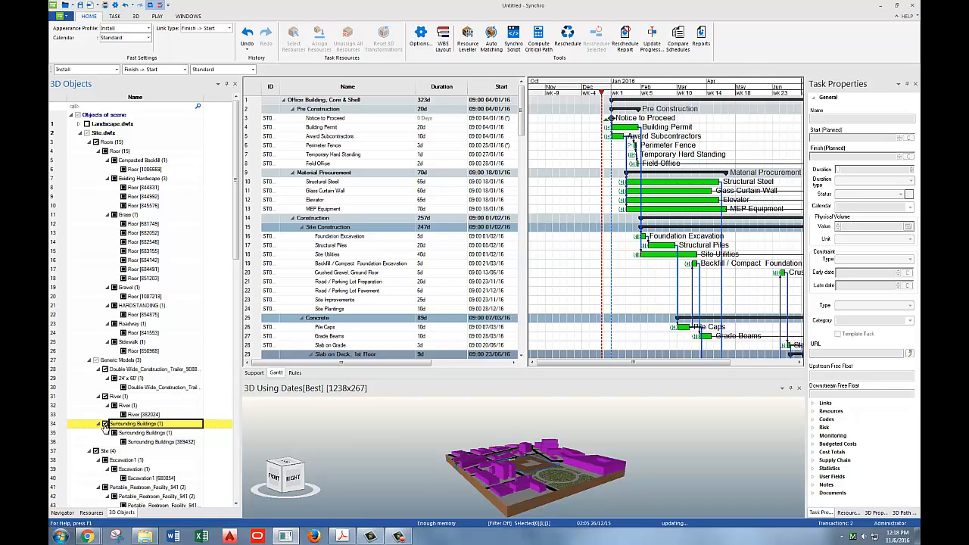
{"action": "left_click", "coordinate": [105, 424]}
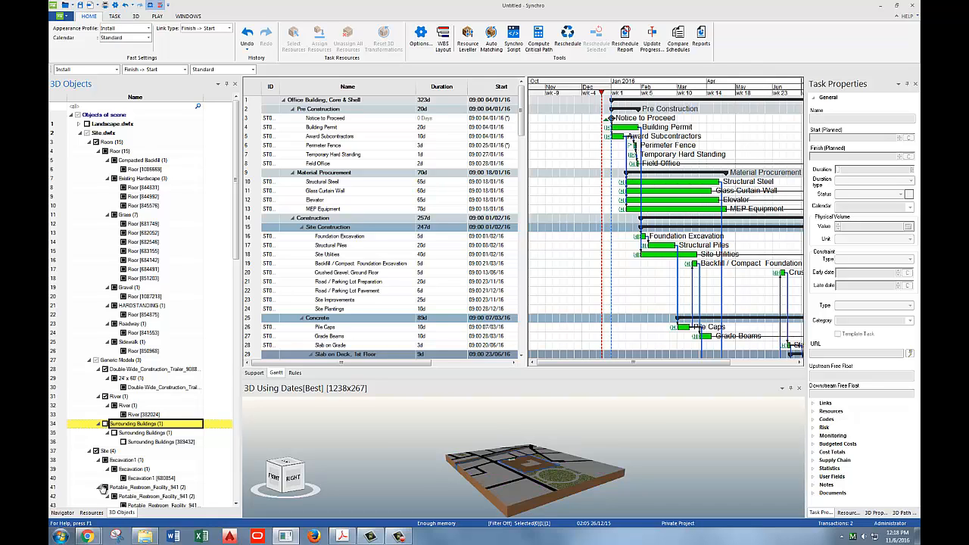
{"action": "left_click", "coordinate": [105, 424]}
{"action": "scroll", "coordinate": [100, 465], "scroll_direction": "down", "scroll_amount": 4}
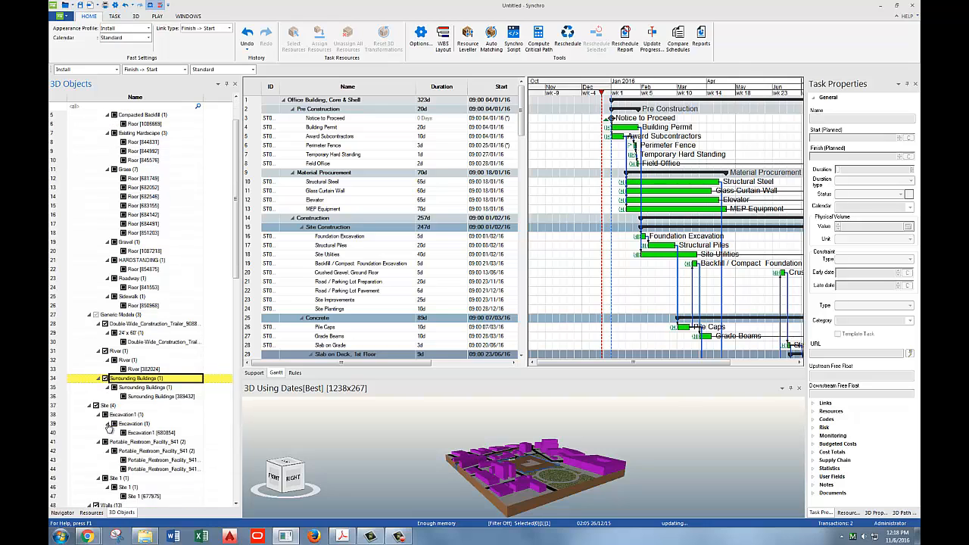
{"action": "left_click", "coordinate": [95, 451]}
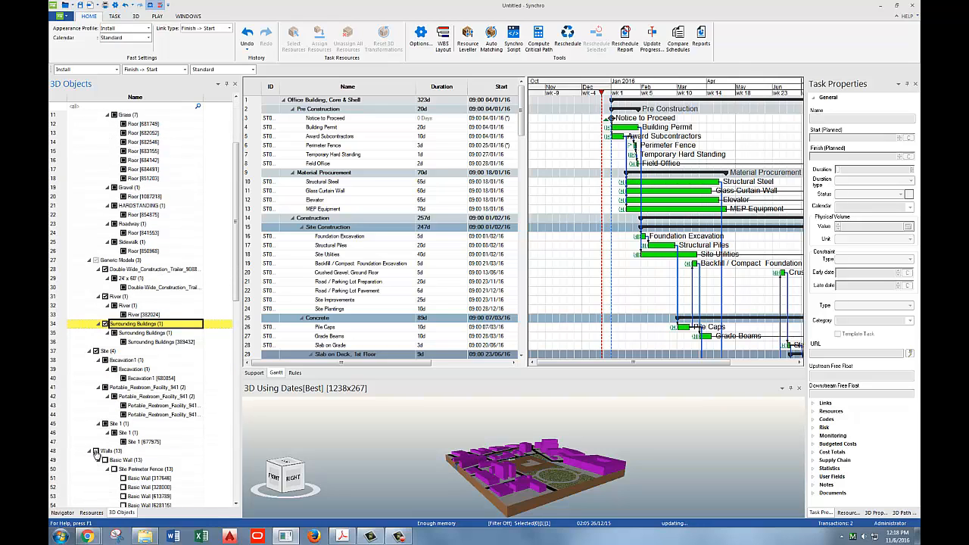
{"action": "scroll", "coordinate": [142, 408], "scroll_direction": "up", "scroll_amount": 4}
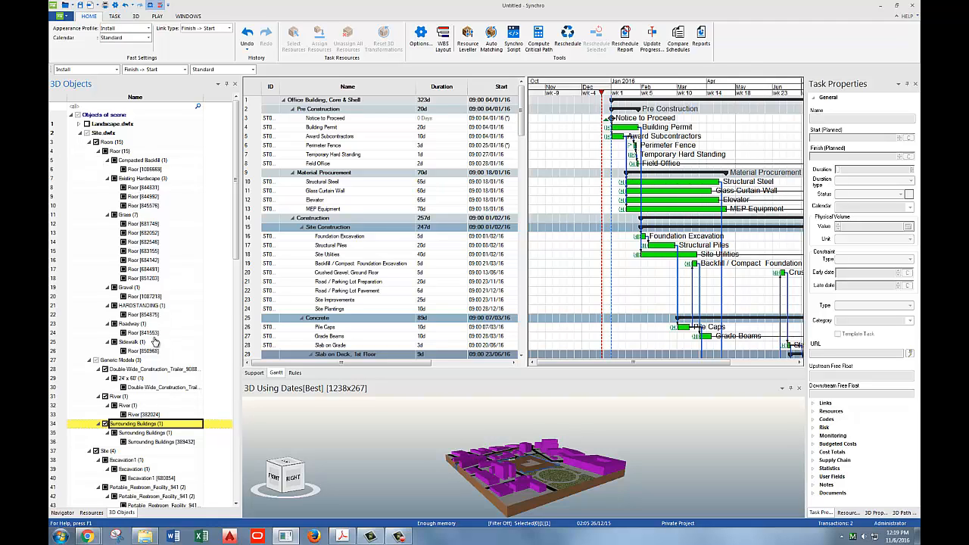
Step: Make all objects of Site.dwfx and Landscape.dwfx visible again and leave both model trees collapsed
{"action": "left_click", "coordinate": [80, 134]}
{"action": "left_click", "coordinate": [91, 133]}
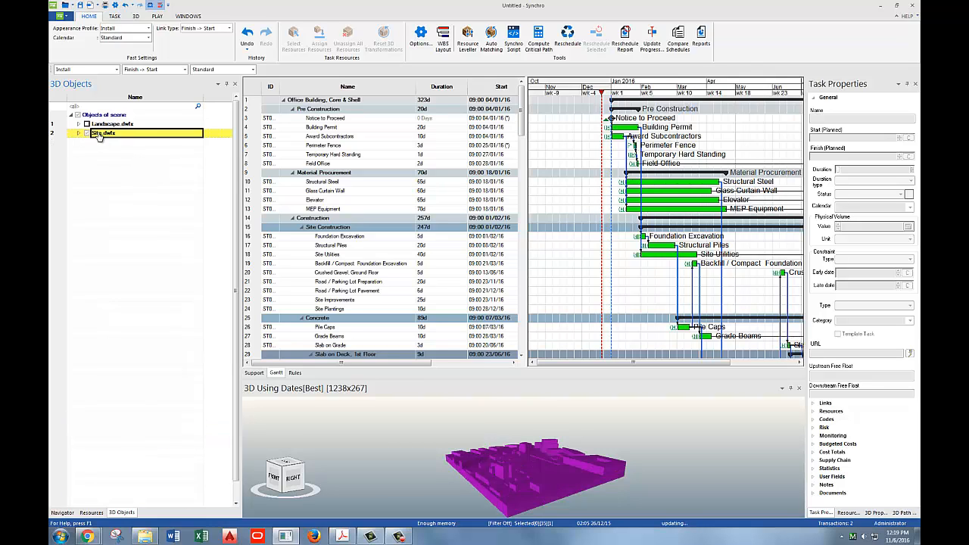
{"action": "left_click", "coordinate": [87, 133]}
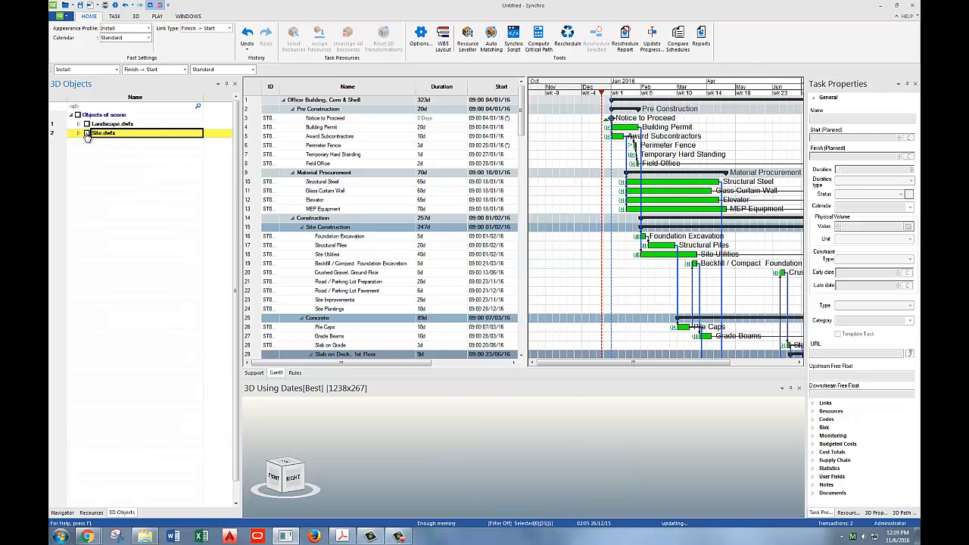
{"action": "left_click", "coordinate": [87, 133]}
{"action": "left_click", "coordinate": [79, 133]}
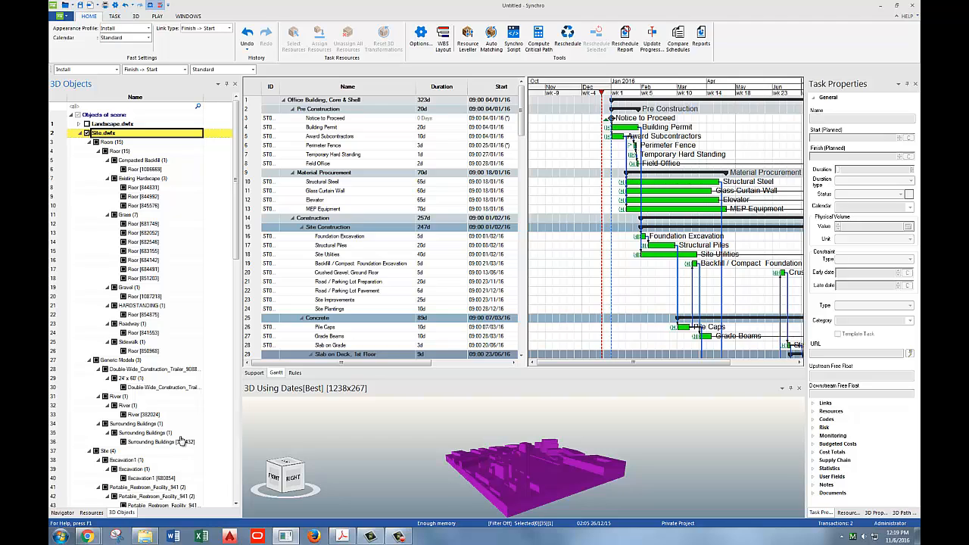
{"action": "left_click", "coordinate": [86, 124]}
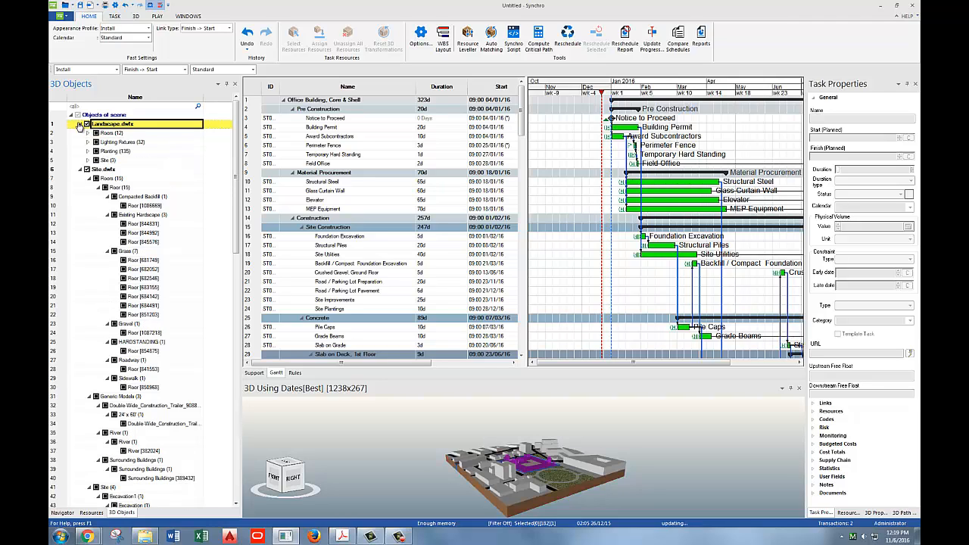
{"action": "left_click", "coordinate": [79, 132]}
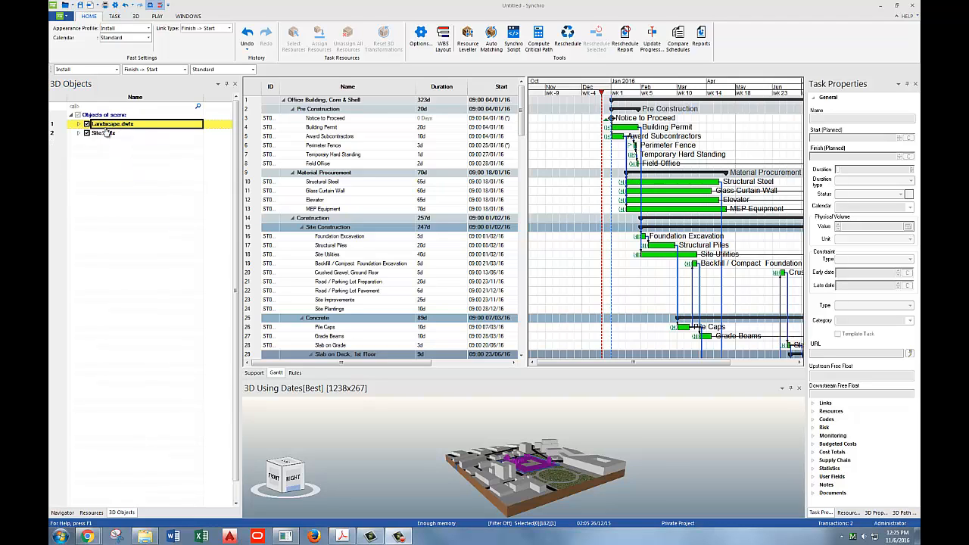
Step: Start a new 3D import and add Architecture.dwfx and Structure.dwfx to its file list
{"action": "left_click", "coordinate": [67, 16]}
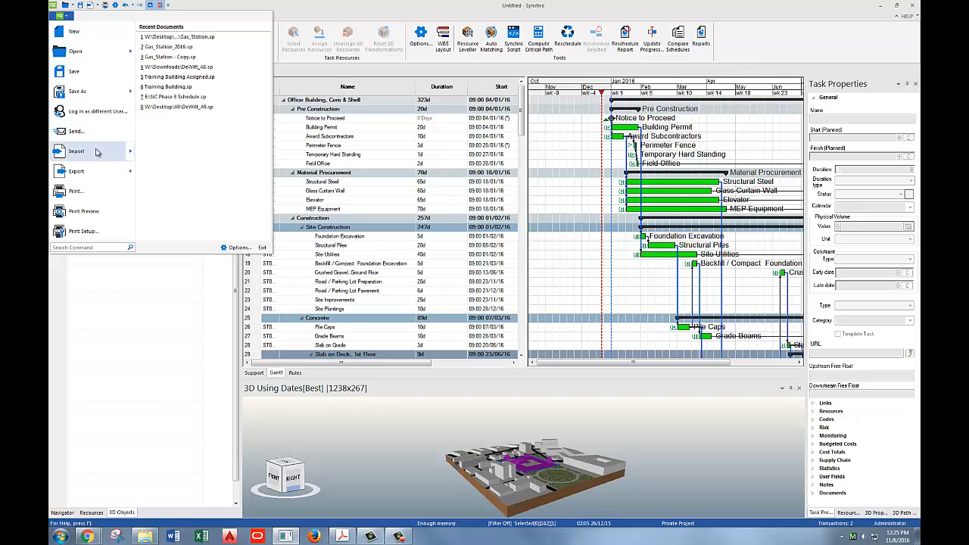
{"action": "mouse_move", "coordinate": [104, 155]}
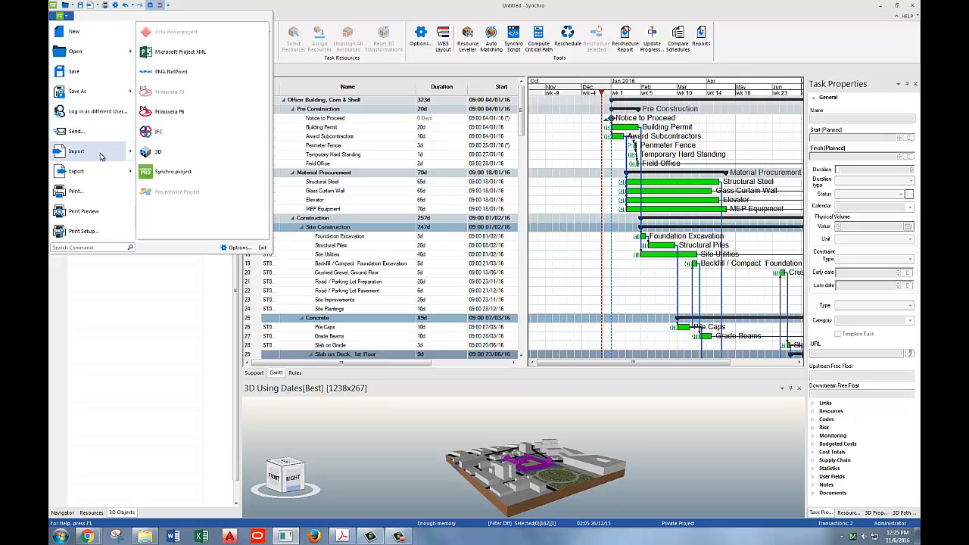
{"action": "left_click", "coordinate": [145, 155]}
{"action": "left_click", "coordinate": [424, 314]}
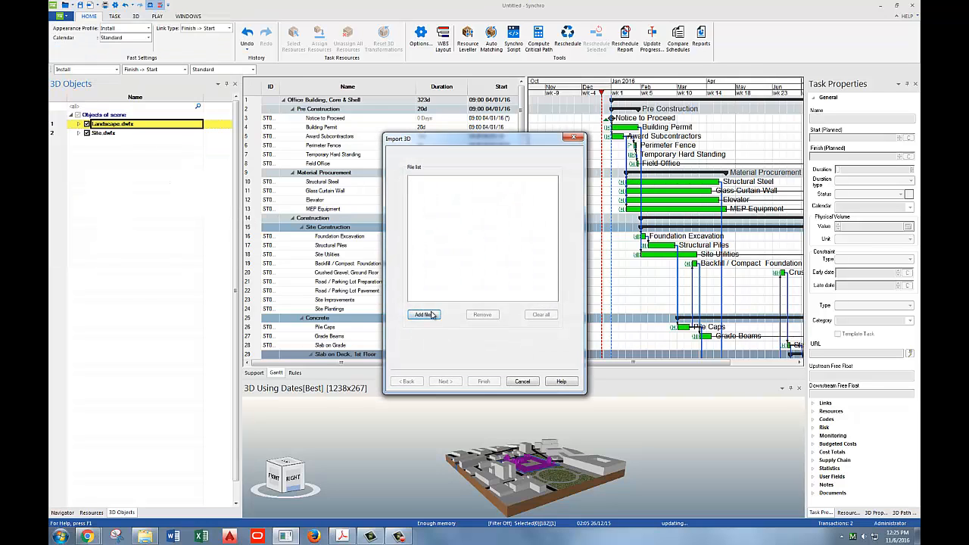
{"action": "left_click", "coordinate": [414, 171]}
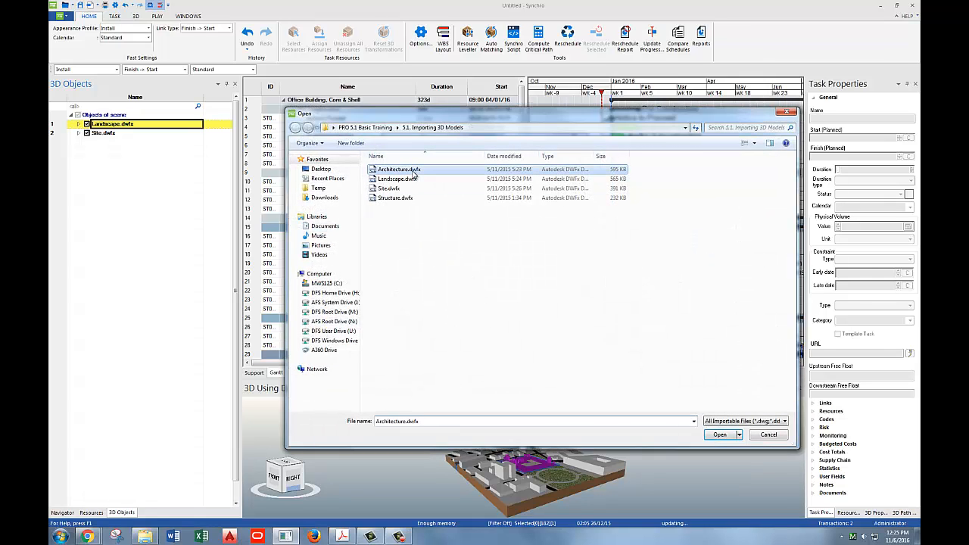
{"action": "left_click", "coordinate": [414, 197], "text": "ctrl"}
{"action": "left_click", "coordinate": [719, 435]}
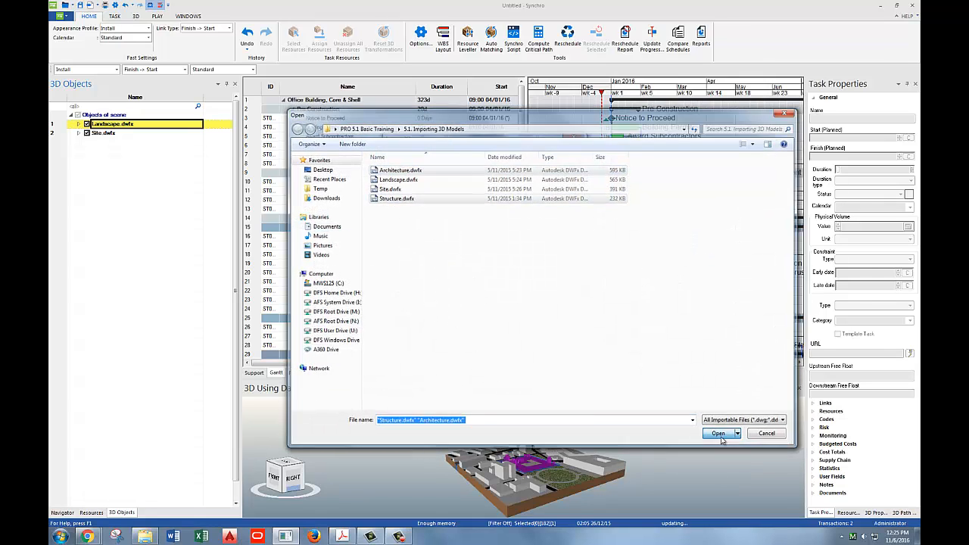
Step: Import the two added models, keeping the default format, translation, scale and rotation settings
{"action": "left_click", "coordinate": [445, 381]}
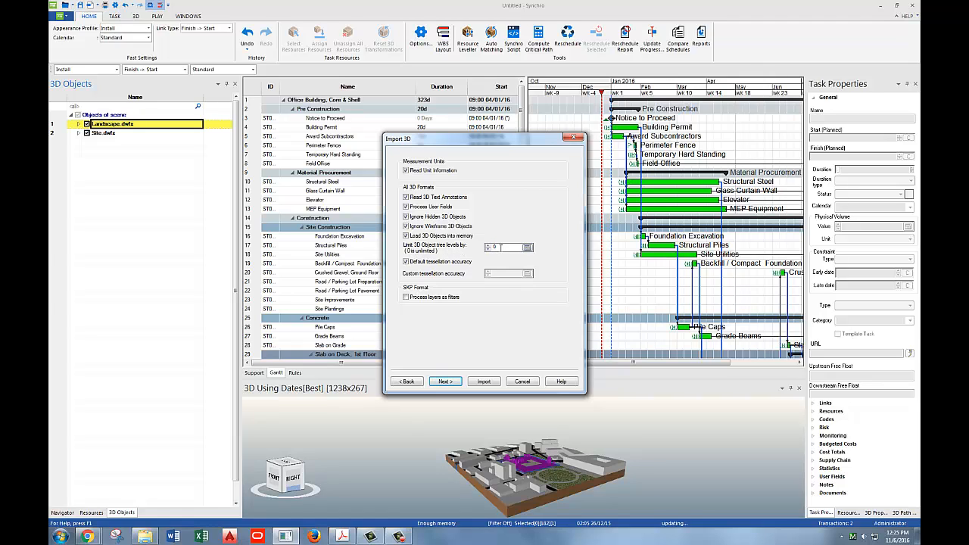
{"action": "left_click", "coordinate": [445, 380]}
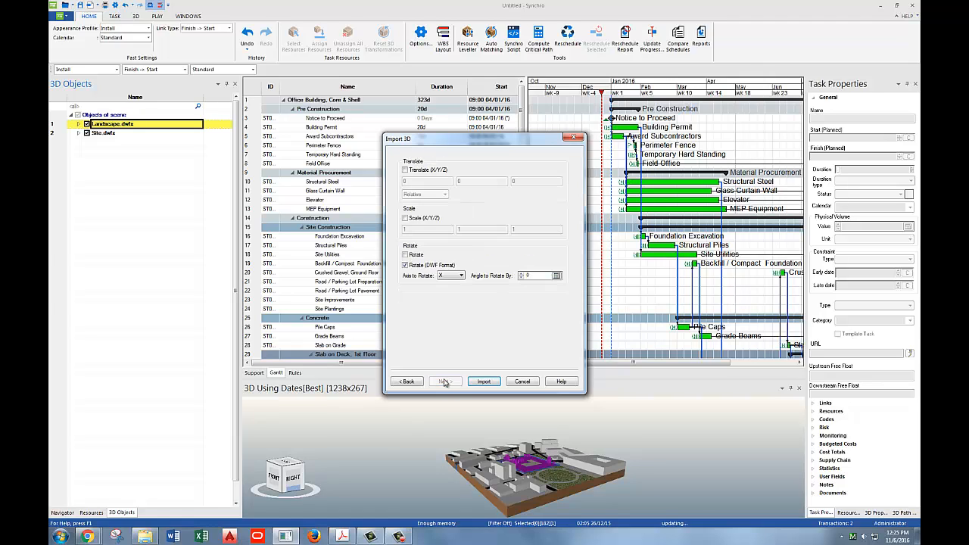
{"action": "left_click", "coordinate": [484, 381]}
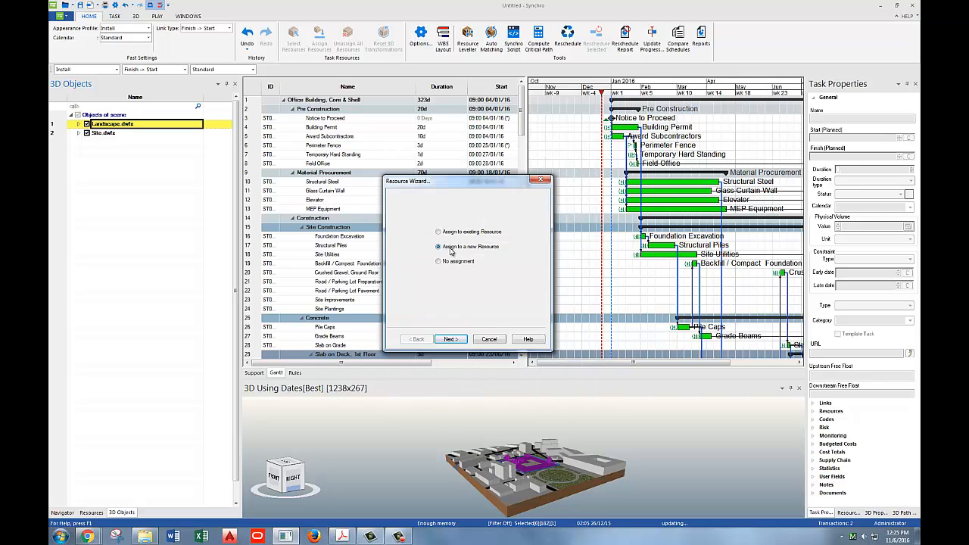
Step: Assign the imported models to a new Material resource named Office Building, adding resources underneath and building the tree, and finish despite duplicate names
{"action": "left_click", "coordinate": [451, 339]}
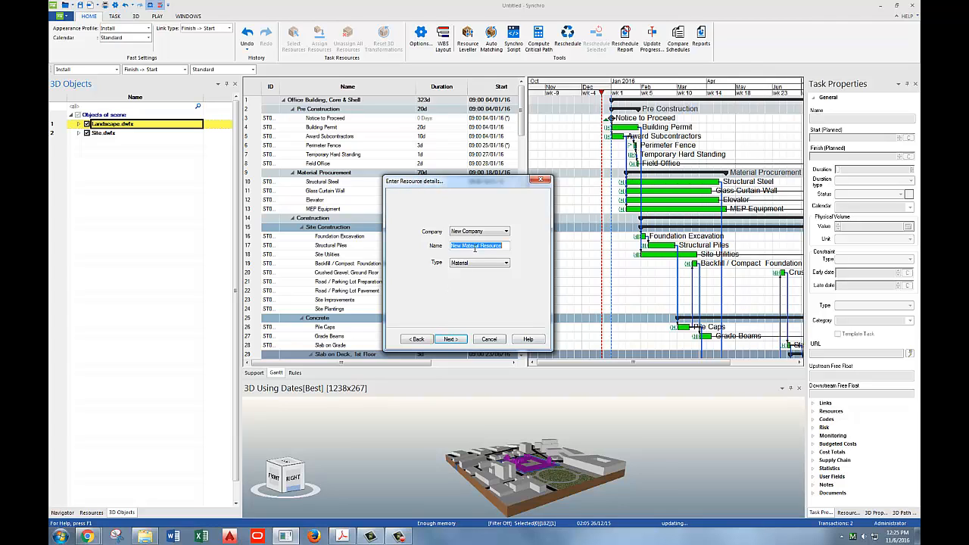
{"action": "type", "text": "Office Building"}
{"action": "left_click", "coordinate": [451, 339]}
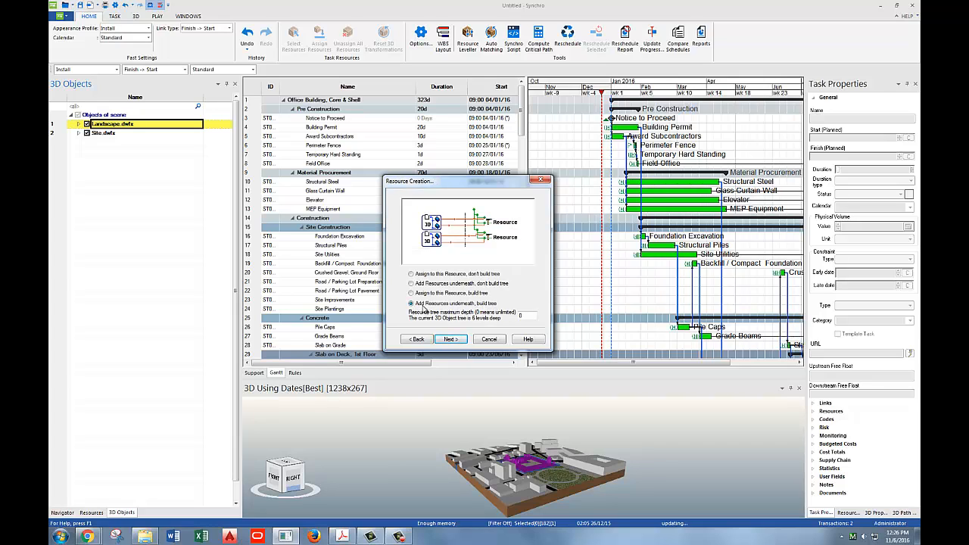
{"action": "left_click", "coordinate": [451, 339]}
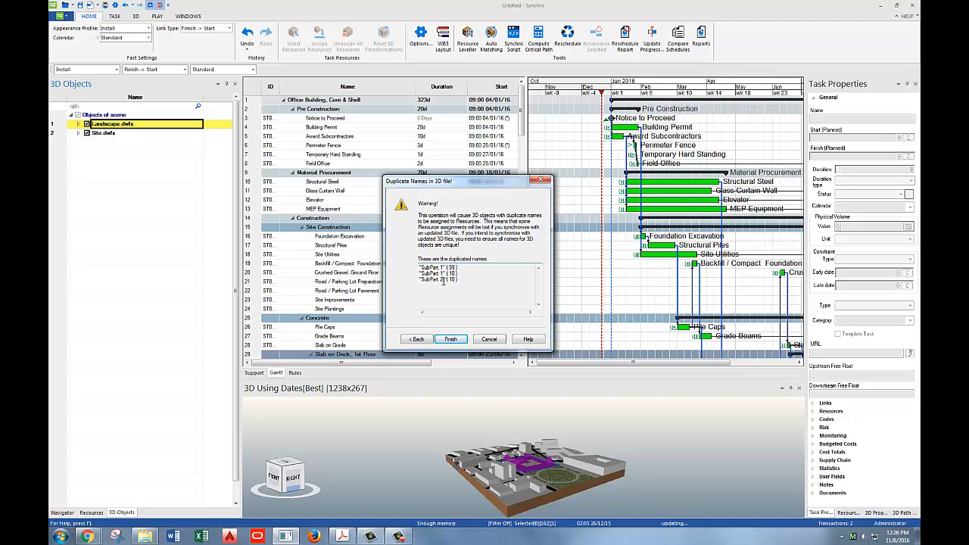
{"action": "left_click_drag", "start_coordinate": [444, 281], "coordinate": [425, 281]}
{"action": "left_click", "coordinate": [451, 339]}
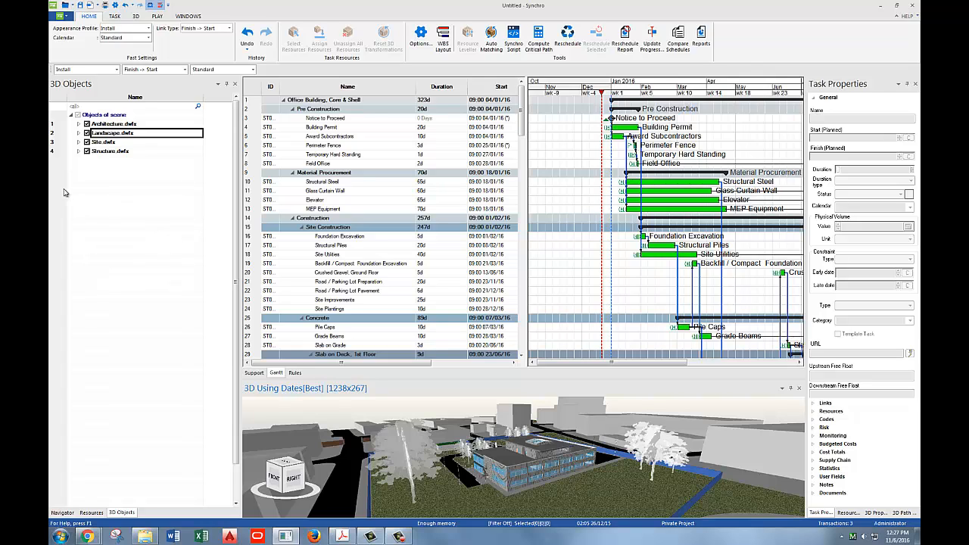
Step: Expand Architecture.dwfx through Walls, Basic Wall and Parapet Wall to show the subparts of the first three parapet walls
{"action": "left_click", "coordinate": [79, 124]}
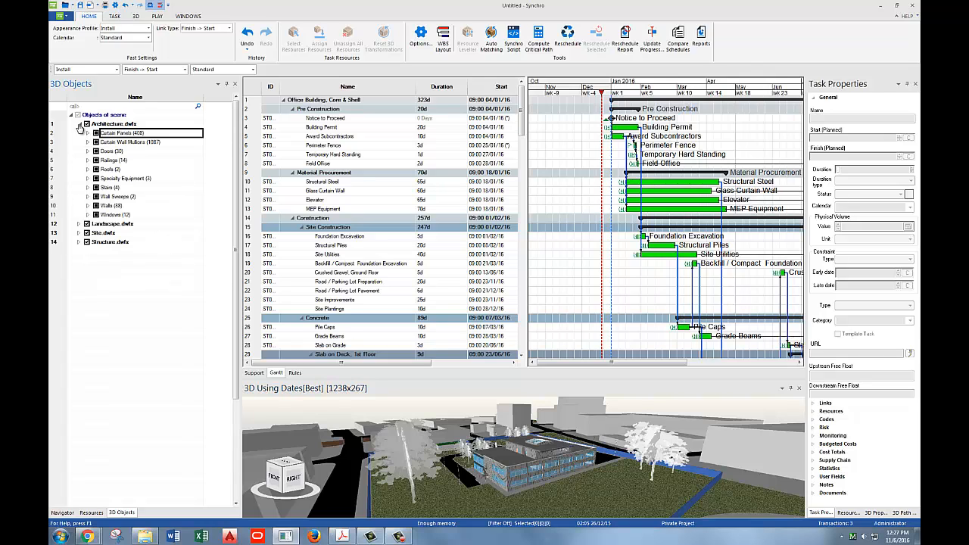
{"action": "left_click", "coordinate": [88, 206]}
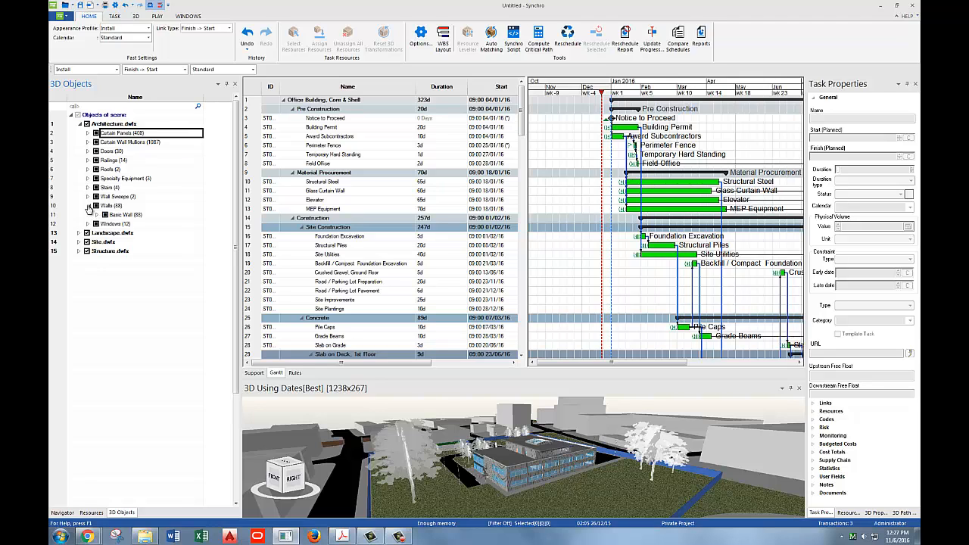
{"action": "left_click", "coordinate": [96, 215]}
{"action": "left_click", "coordinate": [96, 216]}
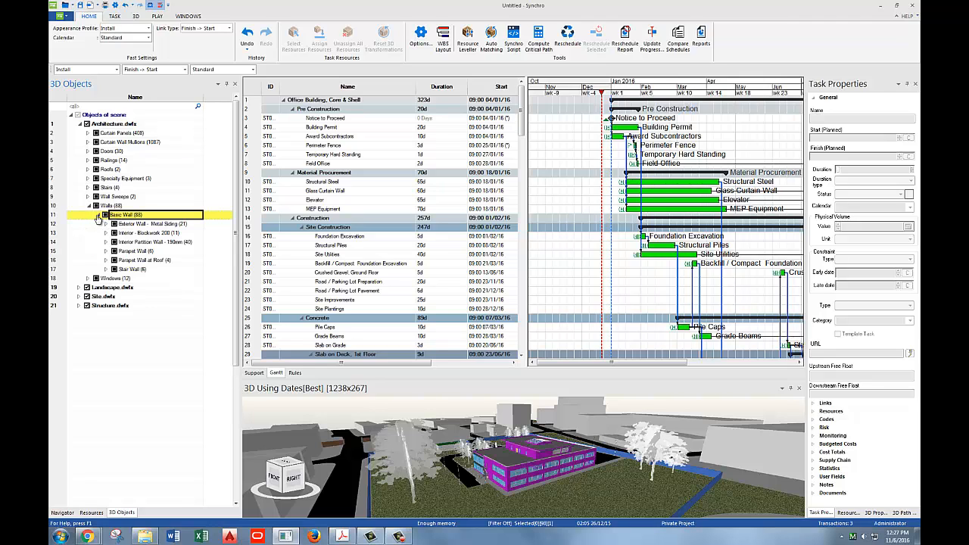
{"action": "left_click", "coordinate": [106, 251]}
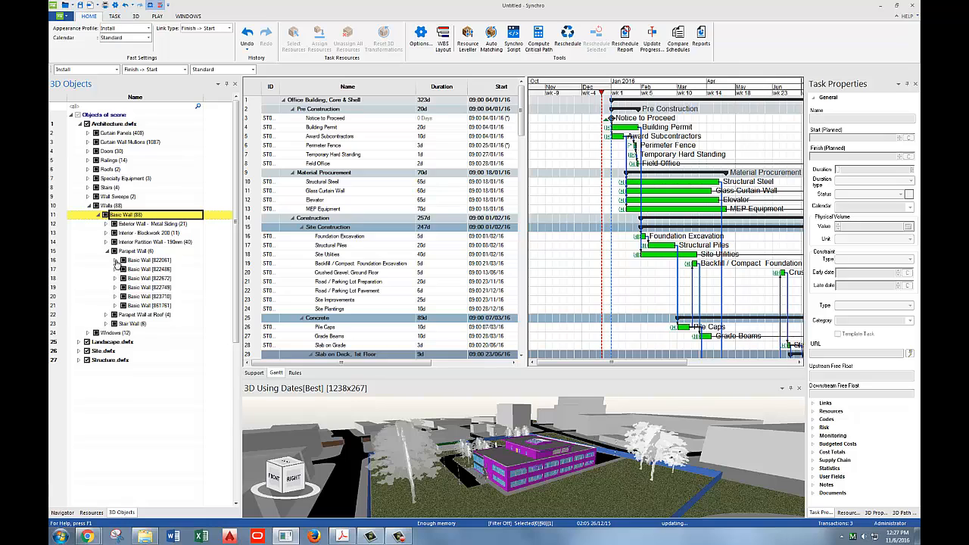
{"action": "left_click", "coordinate": [116, 259]}
{"action": "left_click", "coordinate": [116, 287]}
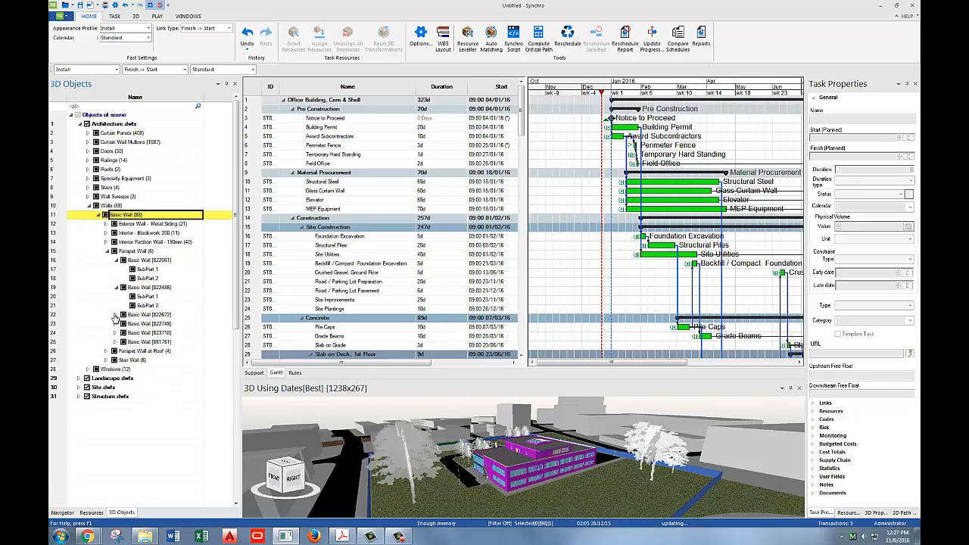
{"action": "left_click", "coordinate": [116, 315]}
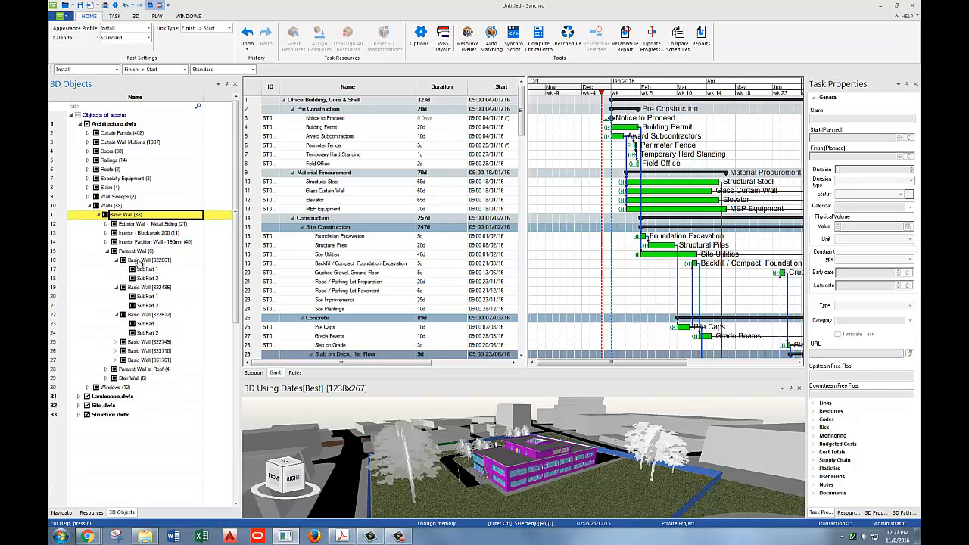
Step: Compare the names of the first three parapet walls with those of their SubPart 1 and SubPart 2 objects
{"action": "left_click", "coordinate": [138, 261]}
{"action": "left_click", "coordinate": [147, 287]}
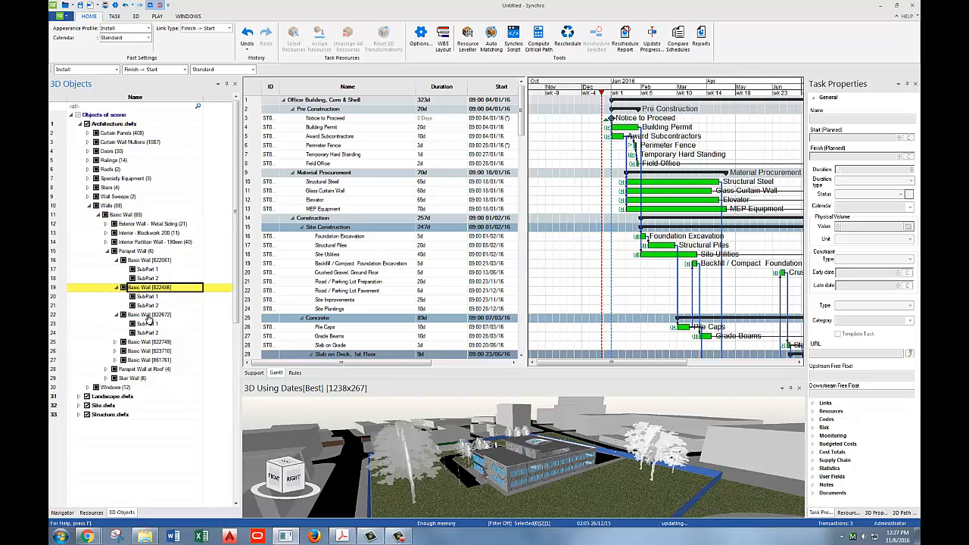
{"action": "left_click", "coordinate": [149, 315]}
{"action": "left_click", "coordinate": [148, 336]}
{"action": "left_click", "coordinate": [146, 326]}
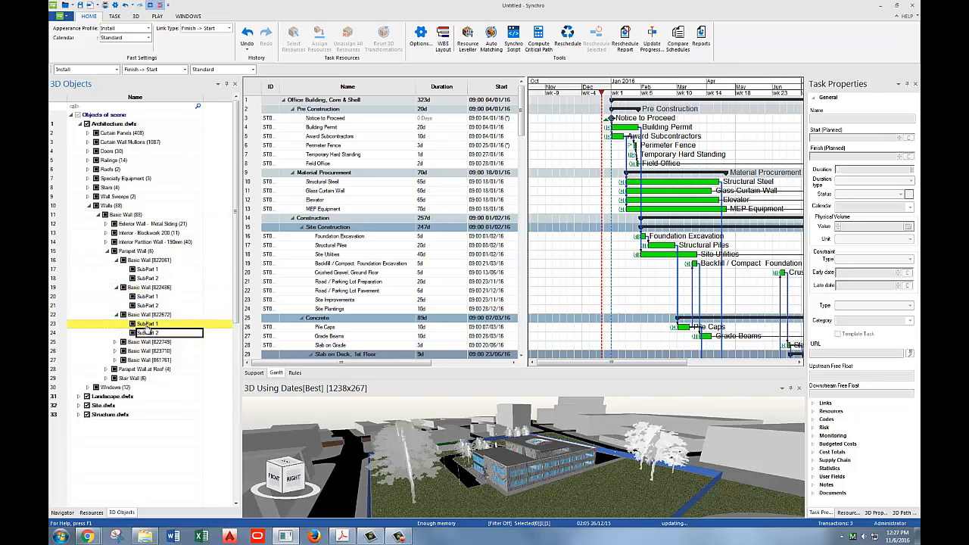
{"action": "left_click", "coordinate": [147, 334]}
{"action": "left_click", "coordinate": [146, 325]}
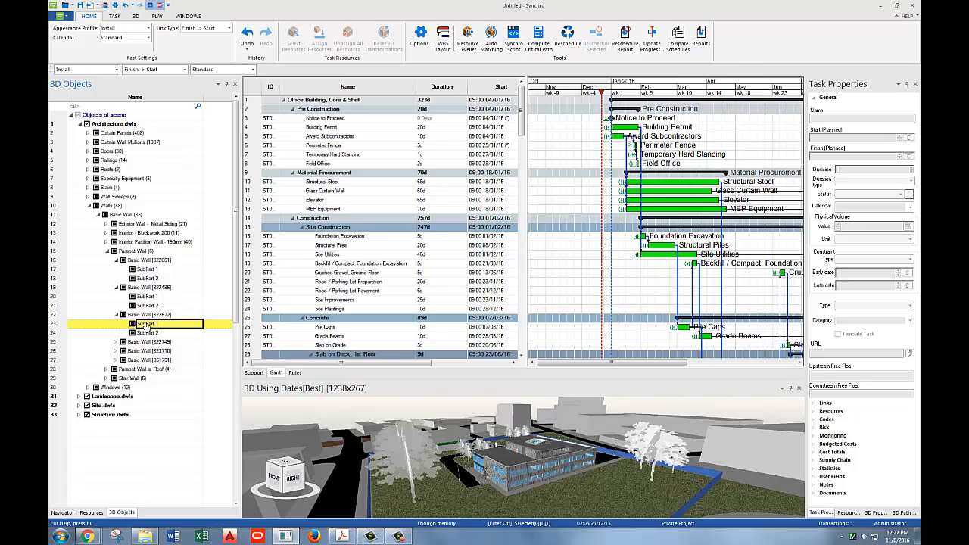
{"action": "left_click", "coordinate": [141, 298]}
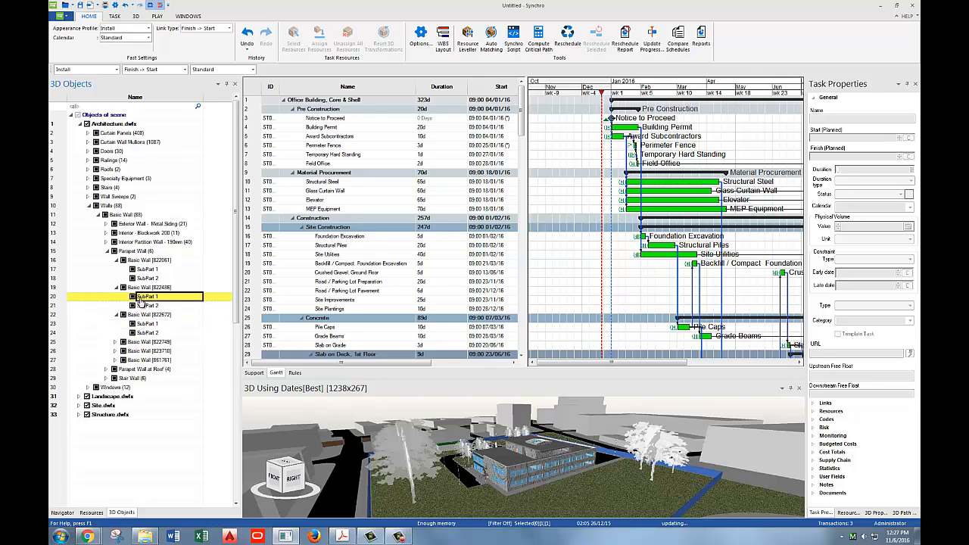
{"action": "left_click", "coordinate": [144, 270]}
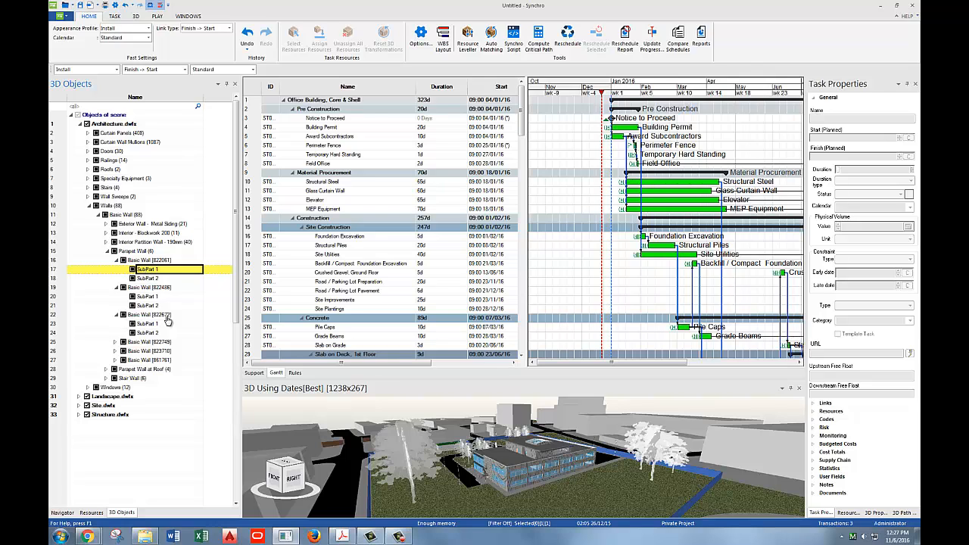
Step: Inspect the ID numbers in the parapet wall names, and check the two subparts beneath the first wall again
{"action": "left_click", "coordinate": [140, 315]}
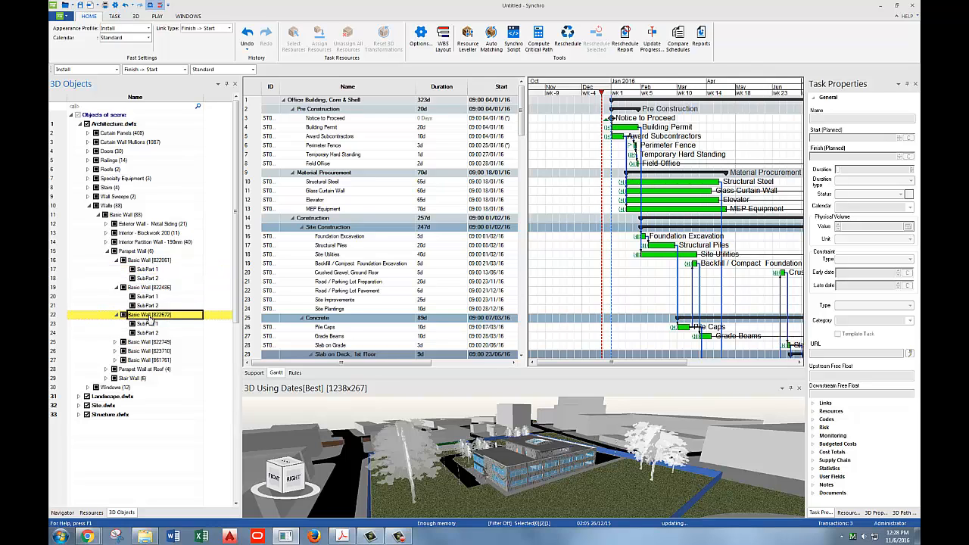
{"action": "left_click", "coordinate": [160, 260]}
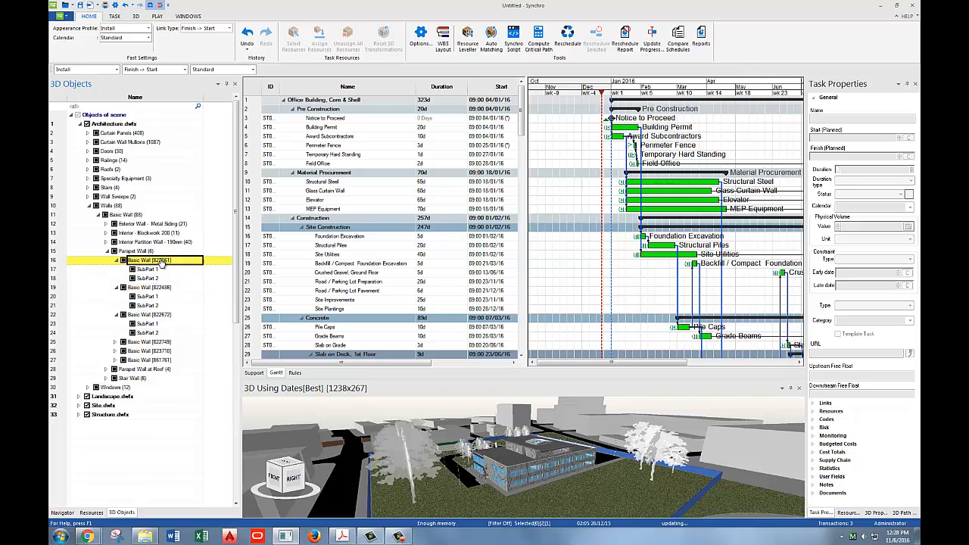
{"action": "left_click", "coordinate": [160, 286]}
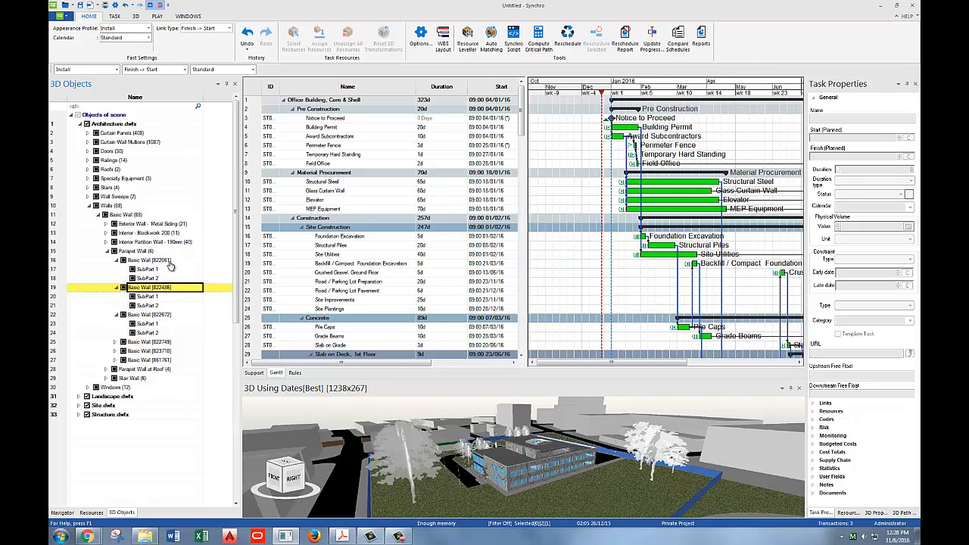
{"action": "left_click", "coordinate": [150, 270]}
{"action": "left_click", "coordinate": [149, 279]}
{"action": "left_click", "coordinate": [149, 270]}
{"action": "left_click", "coordinate": [148, 279]}
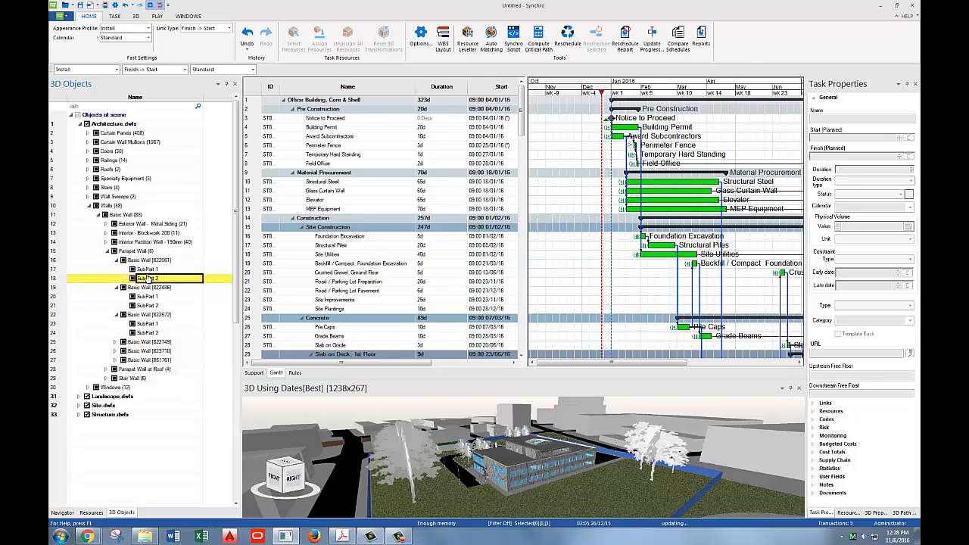
{"action": "left_click", "coordinate": [158, 261]}
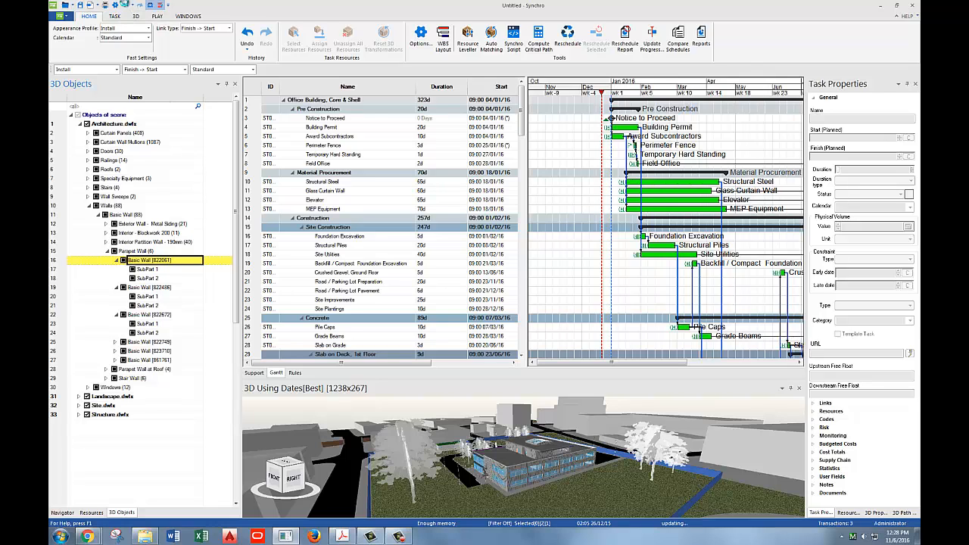
Step: Undo the last 3D import and add Architecture.dwfx and Structure.dwfx to the file list of a new 3D import
{"action": "left_click", "coordinate": [126, 4]}
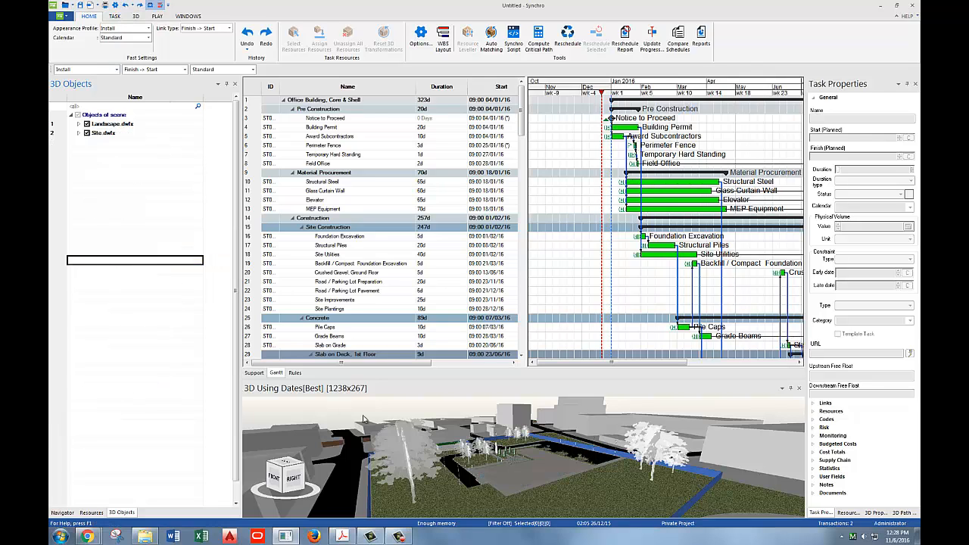
{"action": "left_click", "coordinate": [61, 16]}
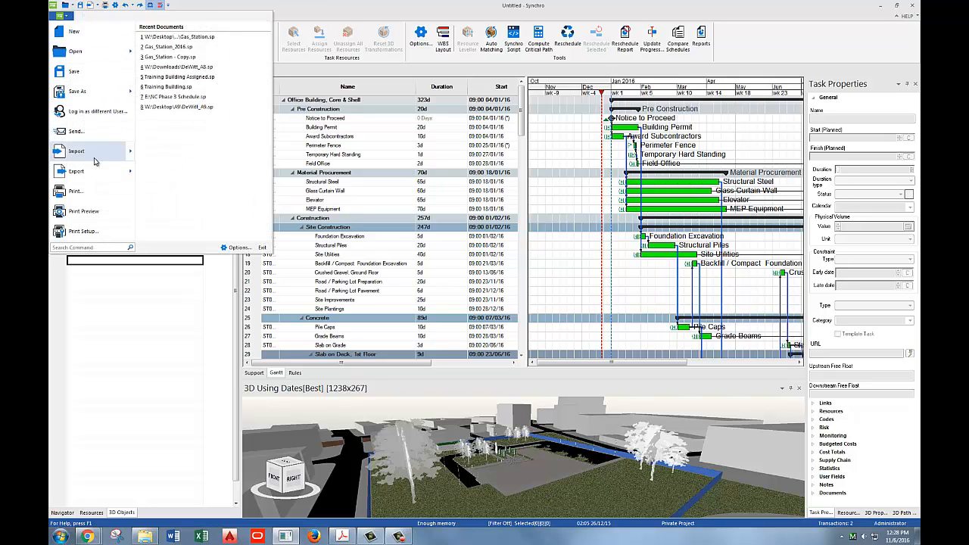
{"action": "left_click", "coordinate": [94, 156]}
{"action": "left_click", "coordinate": [158, 167]}
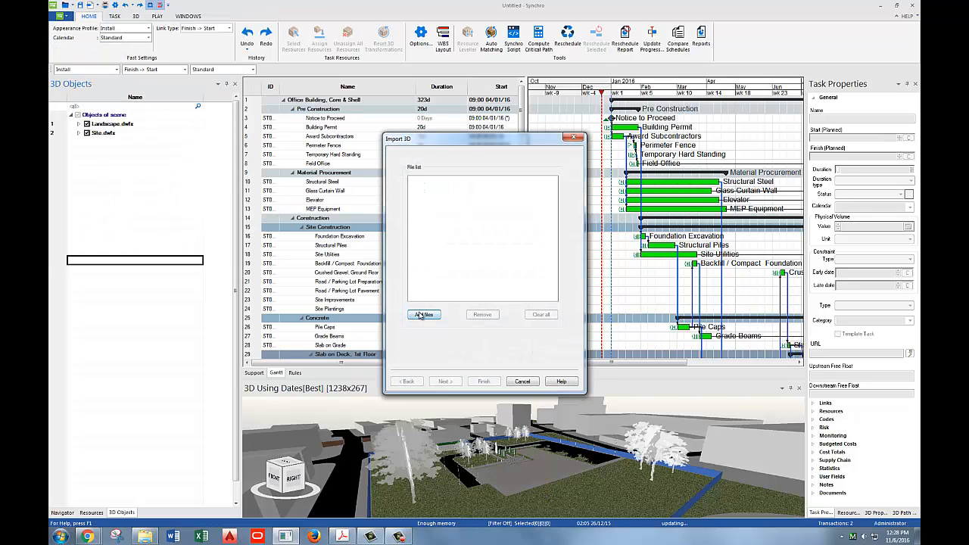
{"action": "left_click", "coordinate": [425, 312]}
{"action": "left_click", "coordinate": [403, 171]}
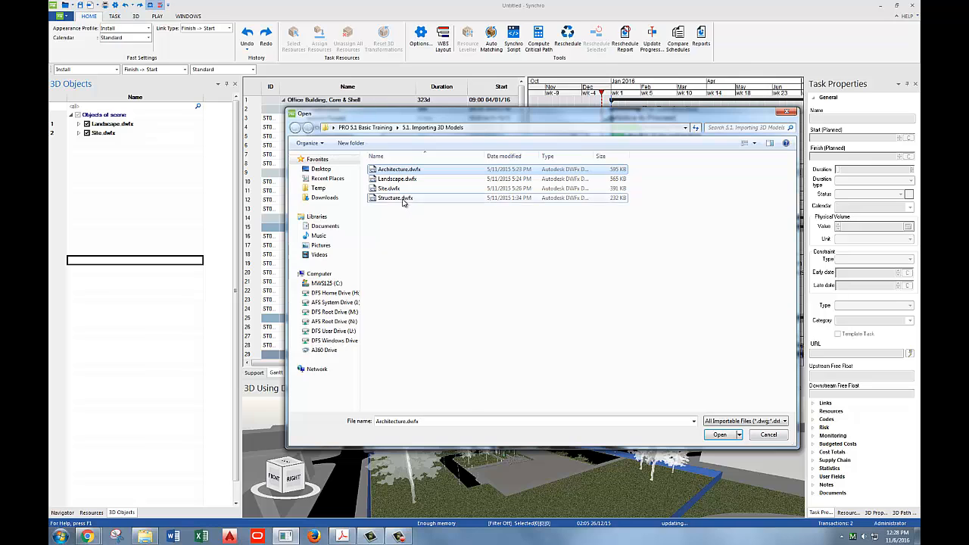
{"action": "left_click", "coordinate": [395, 198], "text": "ctrl"}
{"action": "left_click", "coordinate": [719, 434]}
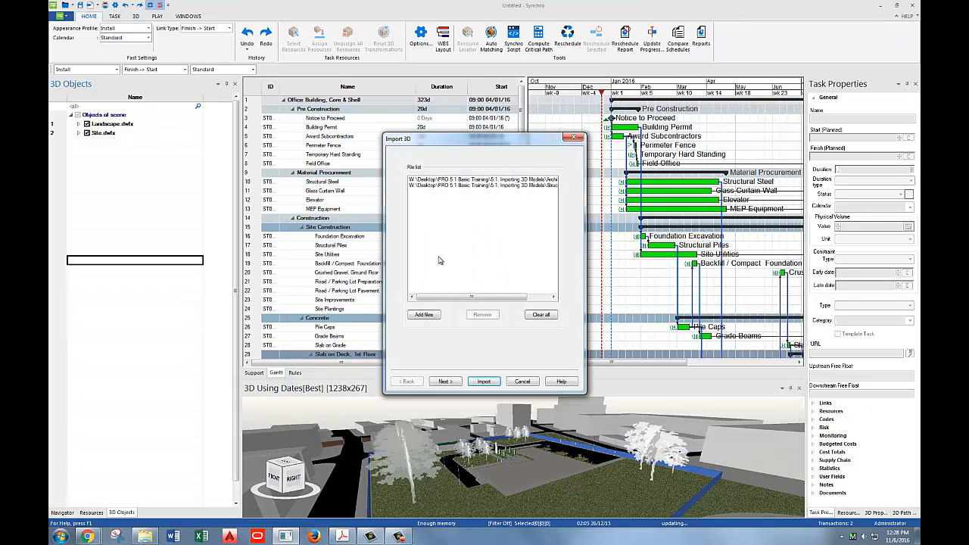
Step: Limit the 3D object tree to 5 levels and import the two models with the remaining default settings
{"action": "left_click", "coordinate": [445, 381]}
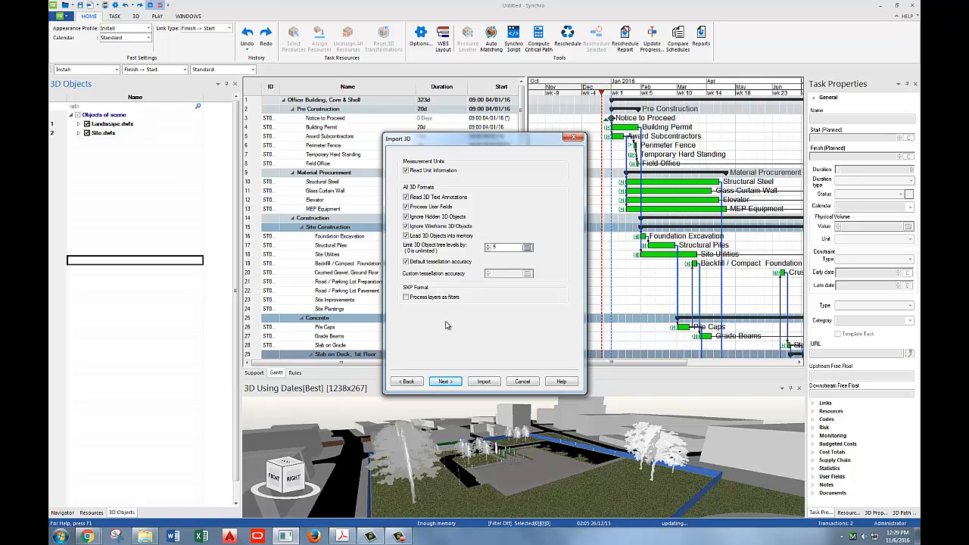
{"action": "left_click", "coordinate": [445, 381]}
{"action": "left_click", "coordinate": [484, 381]}
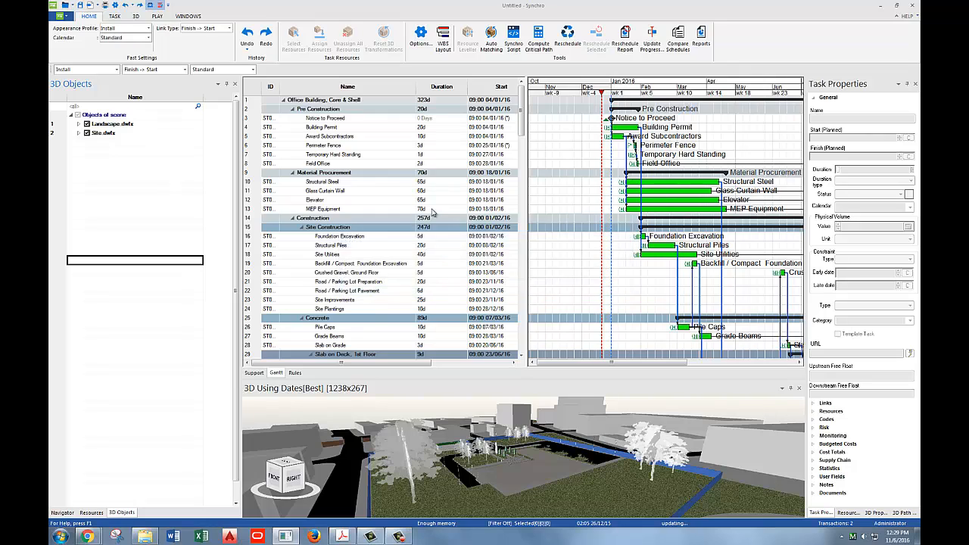
Step: Create a new Material resource named Office Building for the re-imported models, with resources added underneath and the tree built
{"action": "left_click", "coordinate": [460, 252]}
{"action": "left_click", "coordinate": [452, 341]}
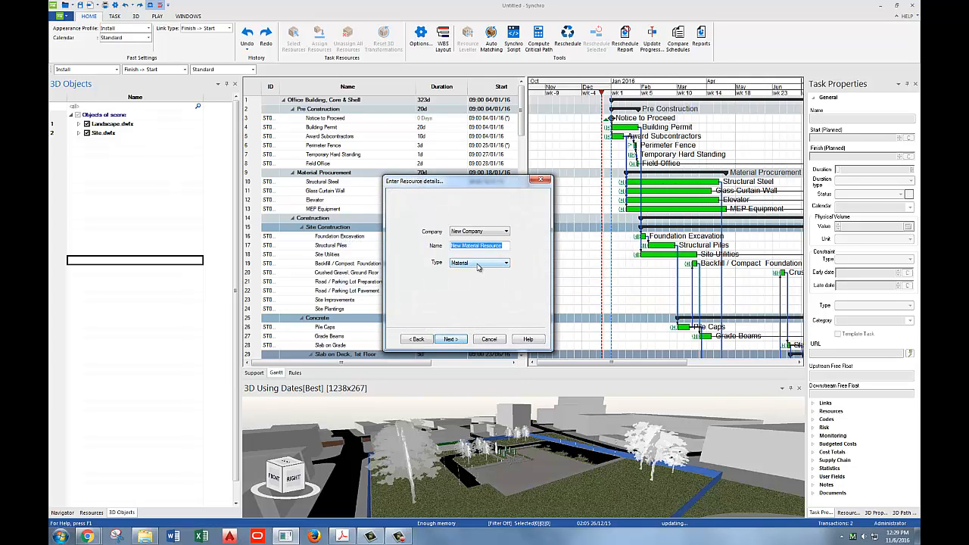
{"action": "type", "text": "Office Building"}
{"action": "left_click", "coordinate": [450, 338]}
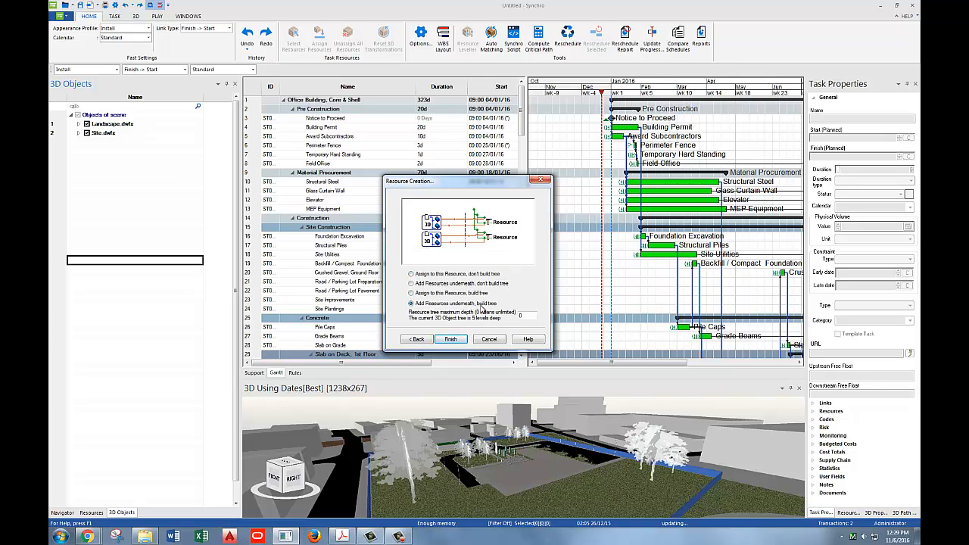
{"action": "left_click", "coordinate": [478, 339]}
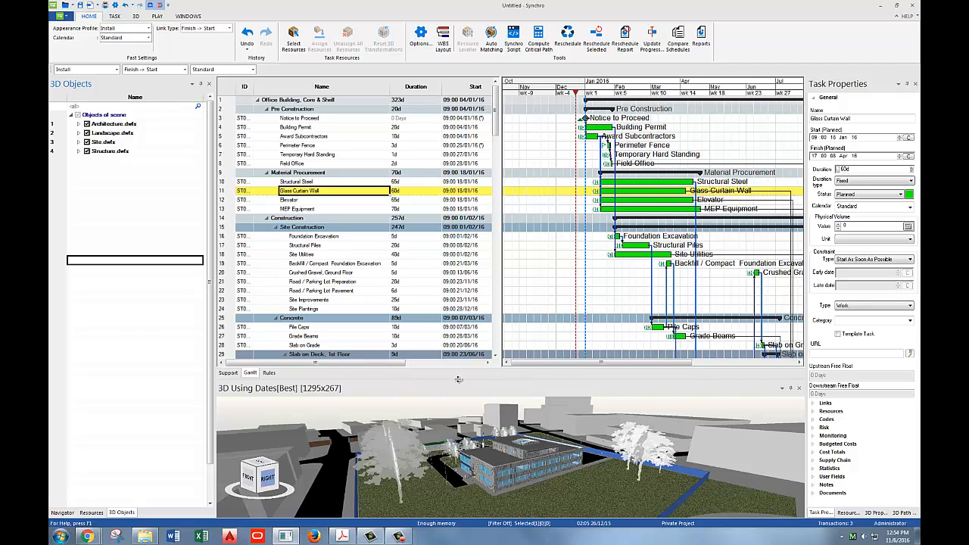
Step: Enlarge the 3D view by reducing the height of the Gantt area above it
{"action": "left_click_drag", "start_coordinate": [459, 379], "coordinate": [459, 266]}
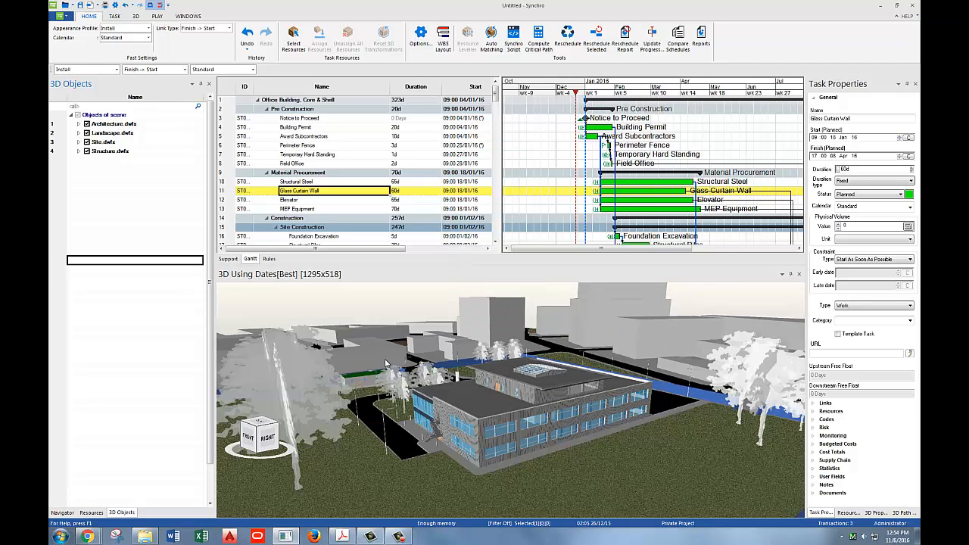
Step: Examine the office building, its fenced plot and the surrounding city blocks from several angles and distances in the 3D view
{"action": "left_click_drag", "start_coordinate": [385, 379], "coordinate": [464, 387]}
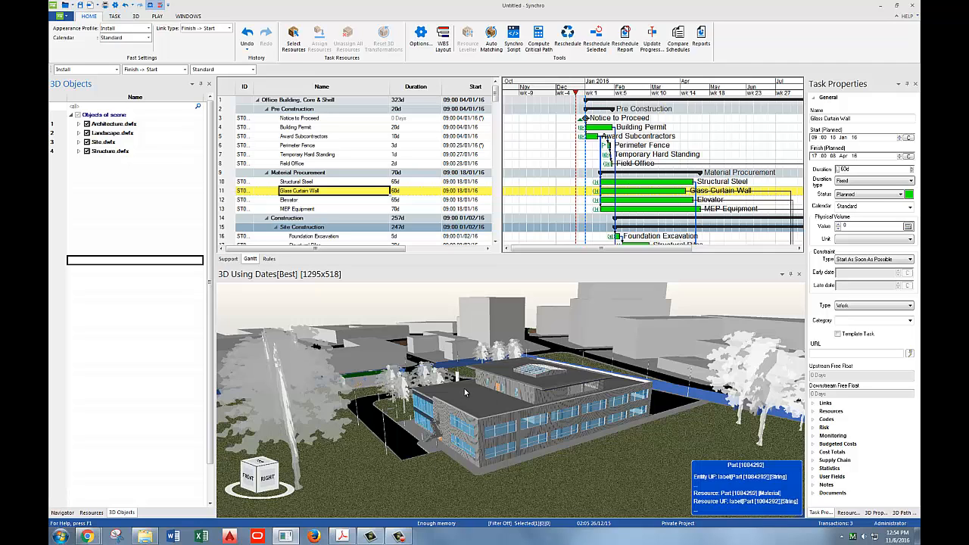
{"action": "scroll", "coordinate": [464, 388], "scroll_direction": "down", "scroll_amount": 5}
{"action": "scroll", "coordinate": [466, 392], "scroll_direction": "up", "scroll_amount": 4}
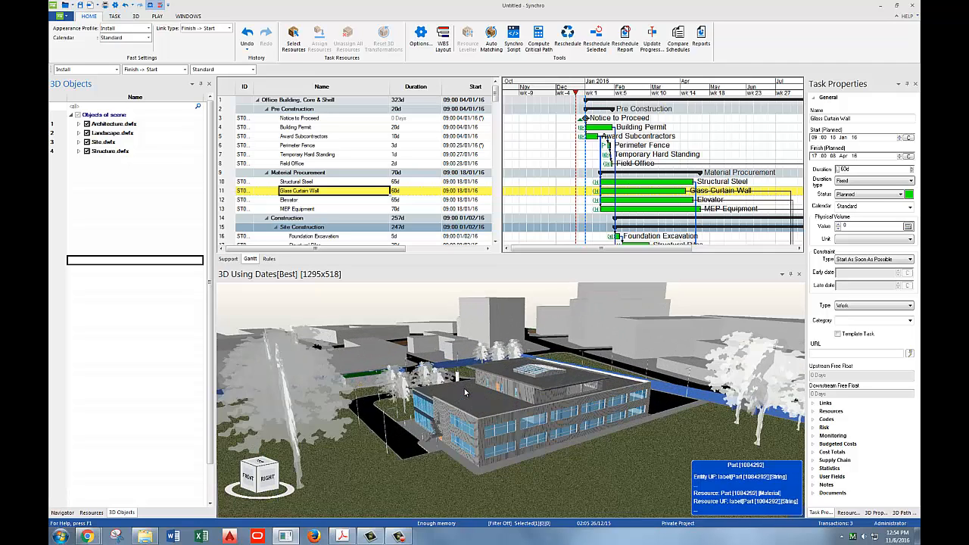
{"action": "scroll", "coordinate": [465, 392], "scroll_direction": "down", "scroll_amount": 6}
{"action": "scroll", "coordinate": [466, 391], "scroll_direction": "up", "scroll_amount": 5}
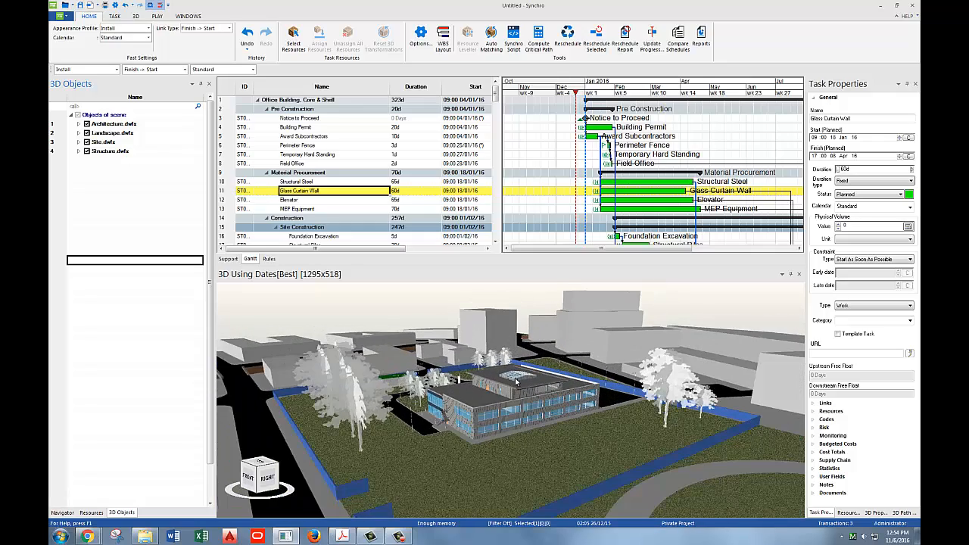
{"action": "mouse_move", "coordinate": [518, 380]}
{"action": "middle_mouse_down"}
{"action": "mouse_move", "coordinate": [516, 395]}
{"action": "mouse_move", "coordinate": [536, 382]}
{"action": "mouse_move", "coordinate": [526, 373]}
{"action": "mouse_move", "coordinate": [509, 389]}
{"action": "middle_mouse_up"}
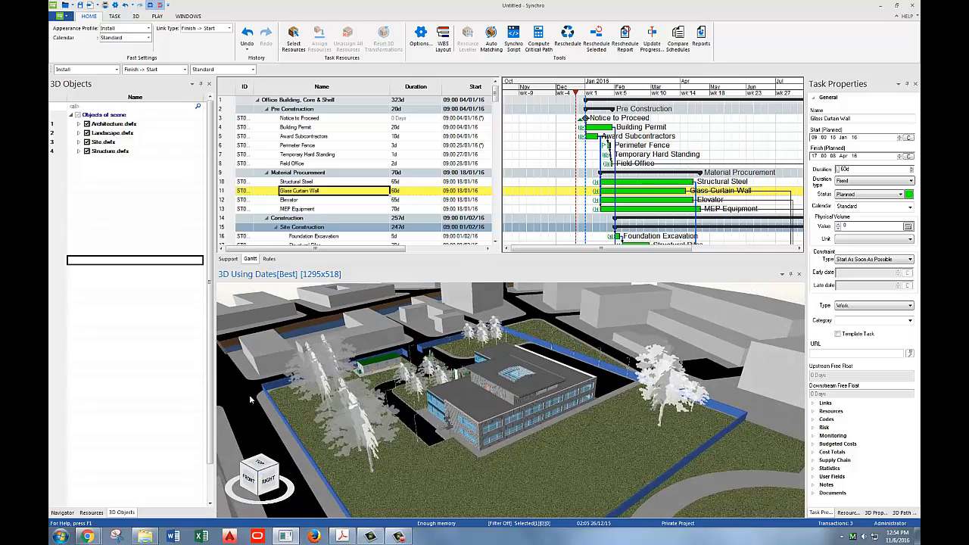
{"action": "mouse_move", "coordinate": [254, 347]}
{"action": "middle_mouse_down"}
{"action": "mouse_move", "coordinate": [263, 354]}
{"action": "mouse_move", "coordinate": [258, 347]}
{"action": "middle_mouse_up"}
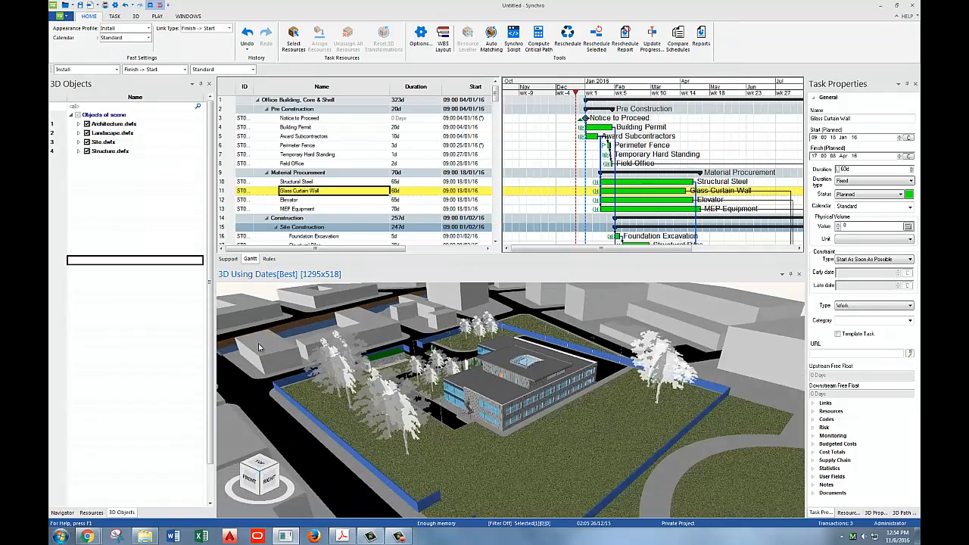
{"action": "scroll", "coordinate": [591, 433], "scroll_direction": "down", "scroll_amount": 5}
{"action": "scroll", "coordinate": [551, 402], "scroll_direction": "up", "scroll_amount": 2}
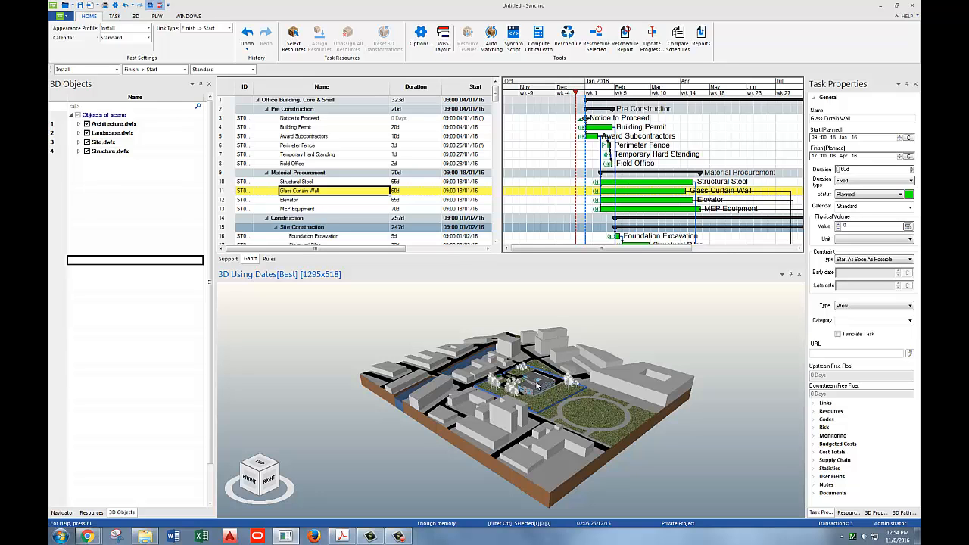
{"action": "scroll", "coordinate": [534, 385], "scroll_direction": "up", "scroll_amount": 6}
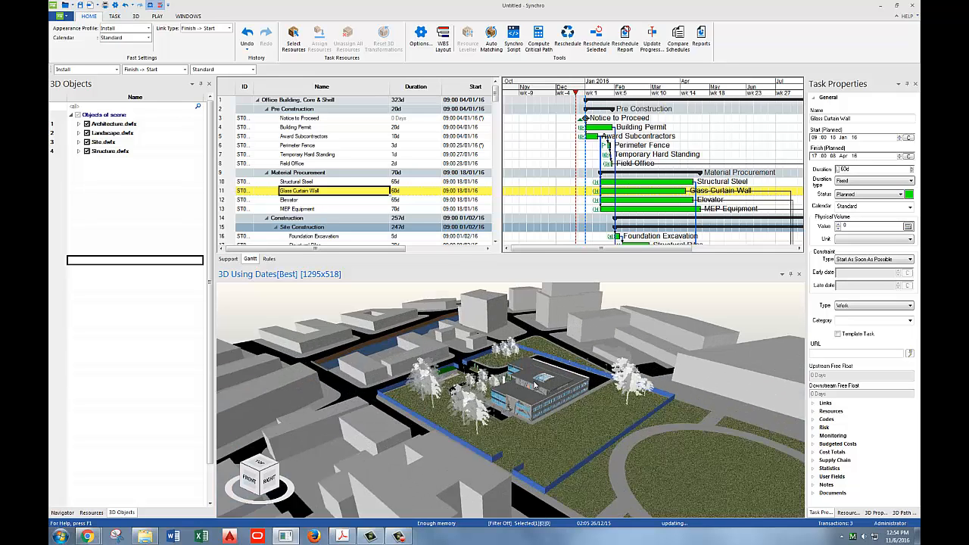
{"action": "scroll", "coordinate": [558, 407], "scroll_direction": "down", "scroll_amount": 6}
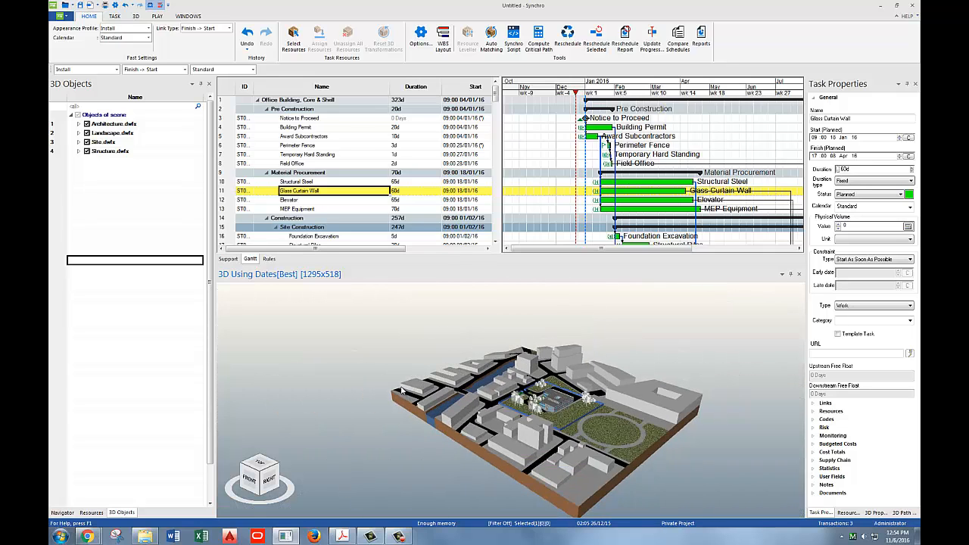
{"action": "scroll", "coordinate": [407, 387], "scroll_direction": "up", "scroll_amount": 8}
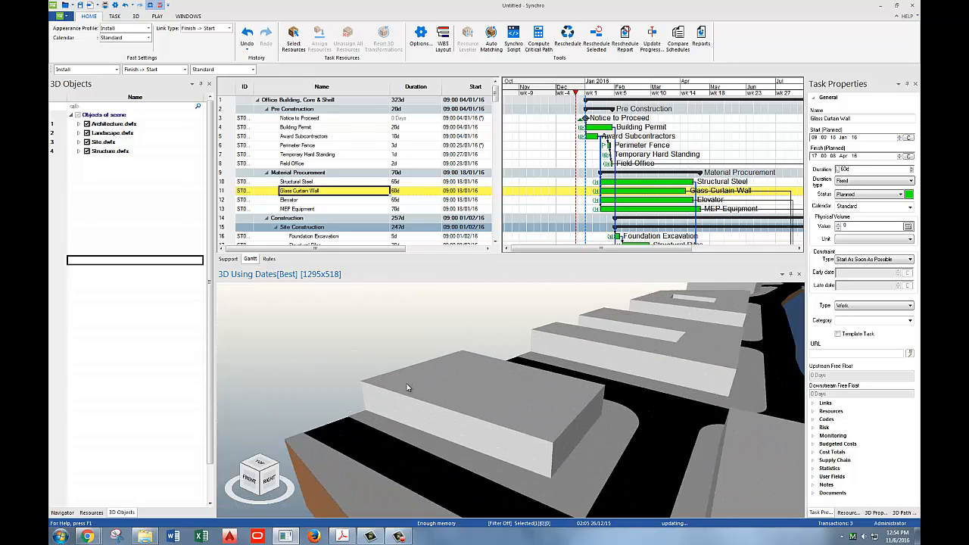
{"action": "scroll", "coordinate": [407, 387], "scroll_direction": "down", "scroll_amount": 6}
{"action": "scroll", "coordinate": [407, 388], "scroll_direction": "down", "scroll_amount": 4}
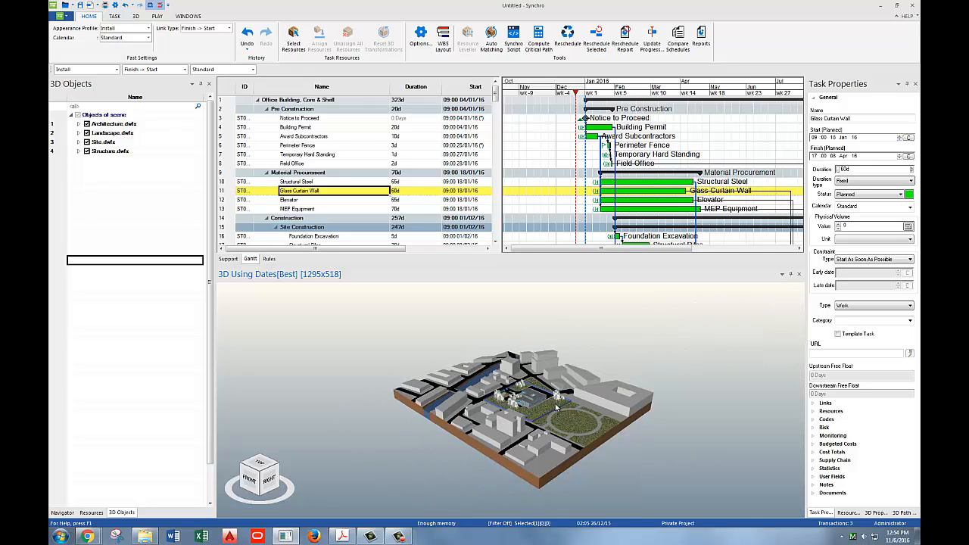
{"action": "mouse_move", "coordinate": [555, 402]}
{"action": "middle_mouse_down"}
{"action": "mouse_move", "coordinate": [495, 404]}
{"action": "mouse_move", "coordinate": [566, 401]}
{"action": "mouse_move", "coordinate": [528, 395]}
{"action": "mouse_move", "coordinate": [540, 390]}
{"action": "middle_mouse_up"}
{"action": "scroll", "coordinate": [509, 383], "scroll_direction": "up", "scroll_amount": 6}
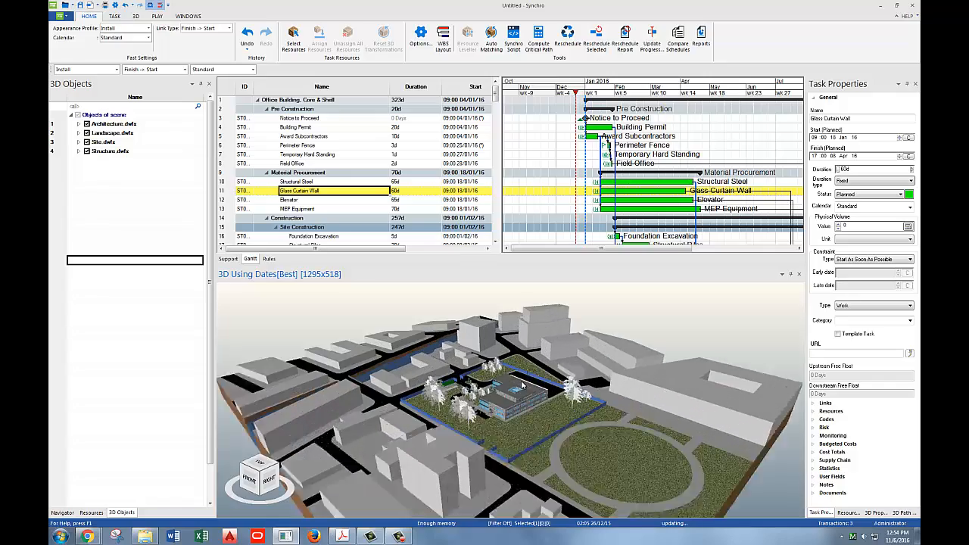
{"action": "middle_click_drag", "start_coordinate": [497, 398], "coordinate": [534, 406]}
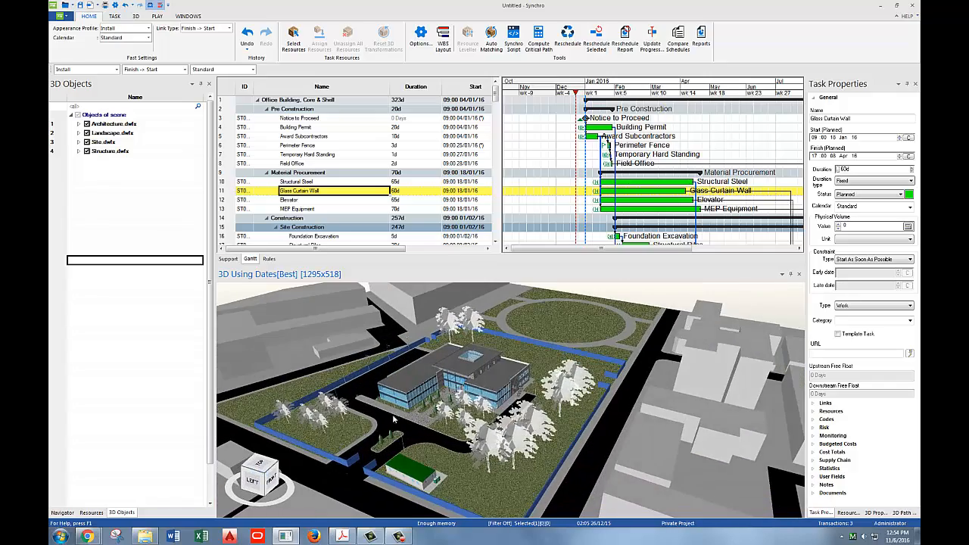
Step: Examine the whole site model from its front, back and left sides by changing the preset view orientation
{"action": "left_click", "coordinate": [271, 473]}
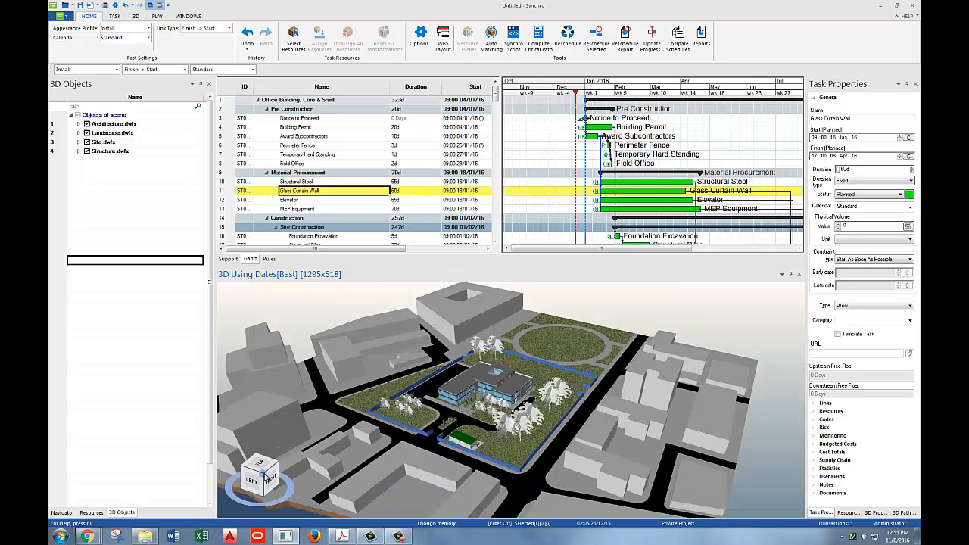
{"action": "left_click", "coordinate": [281, 470]}
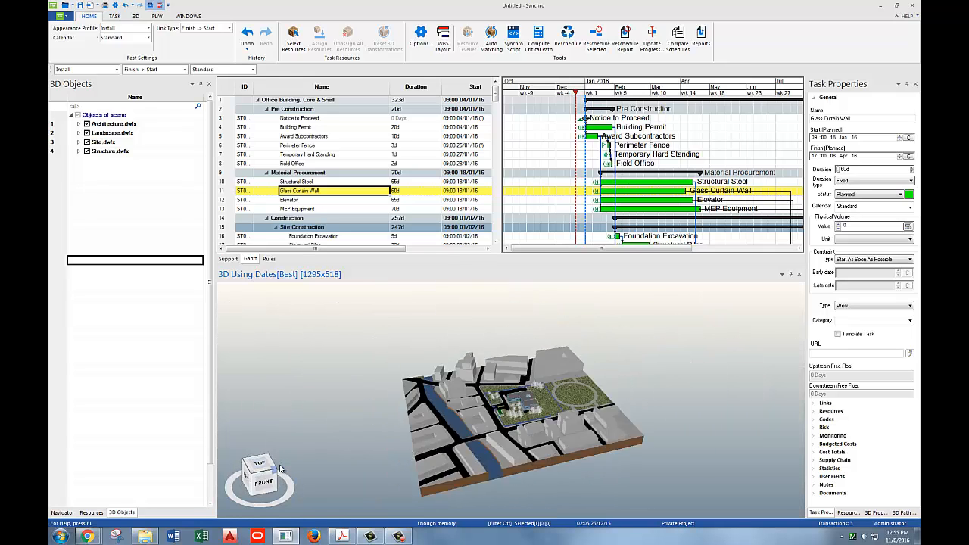
{"action": "left_click", "coordinate": [279, 467]}
{"action": "left_click", "coordinate": [280, 467]}
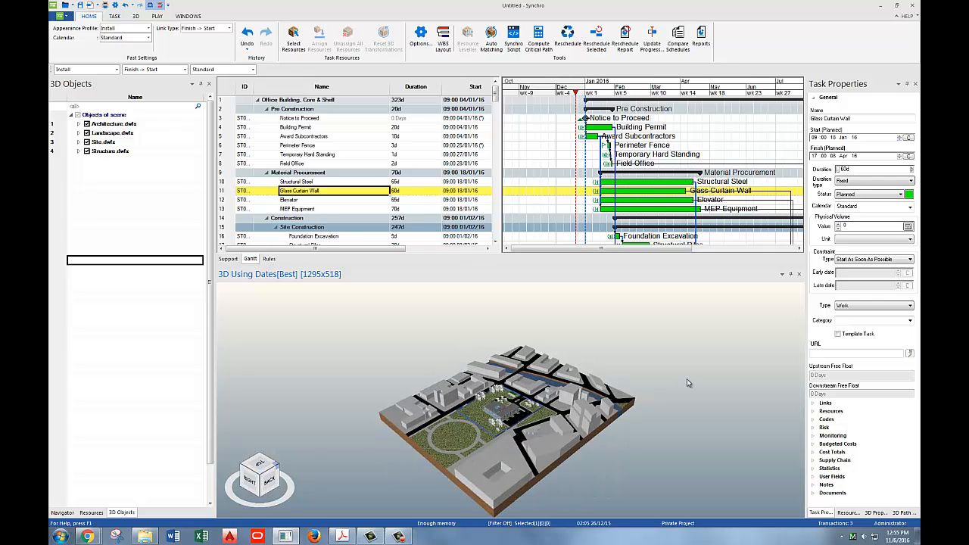
{"action": "left_click", "coordinate": [294, 477]}
{"action": "left_click", "coordinate": [294, 477]}
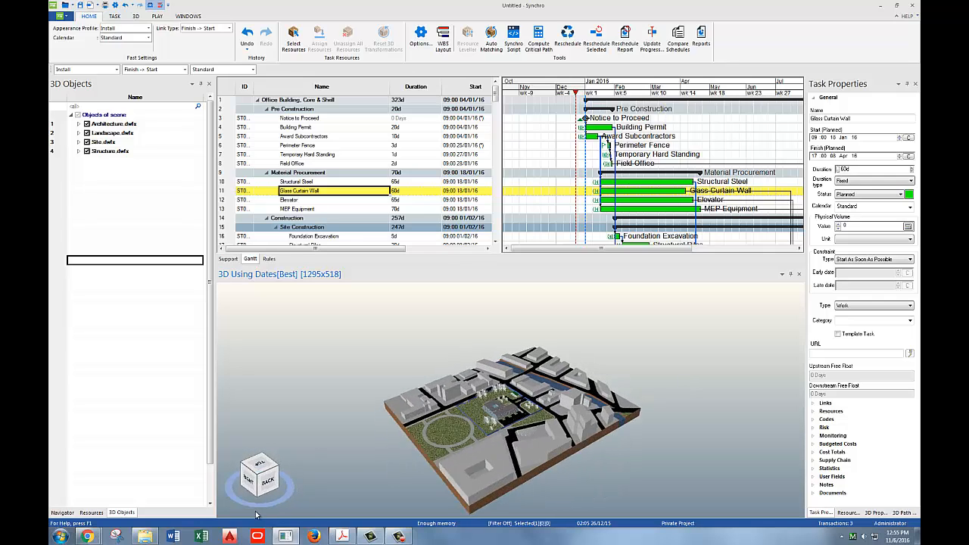
{"action": "left_click_drag", "start_coordinate": [279, 503], "coordinate": [256, 506]}
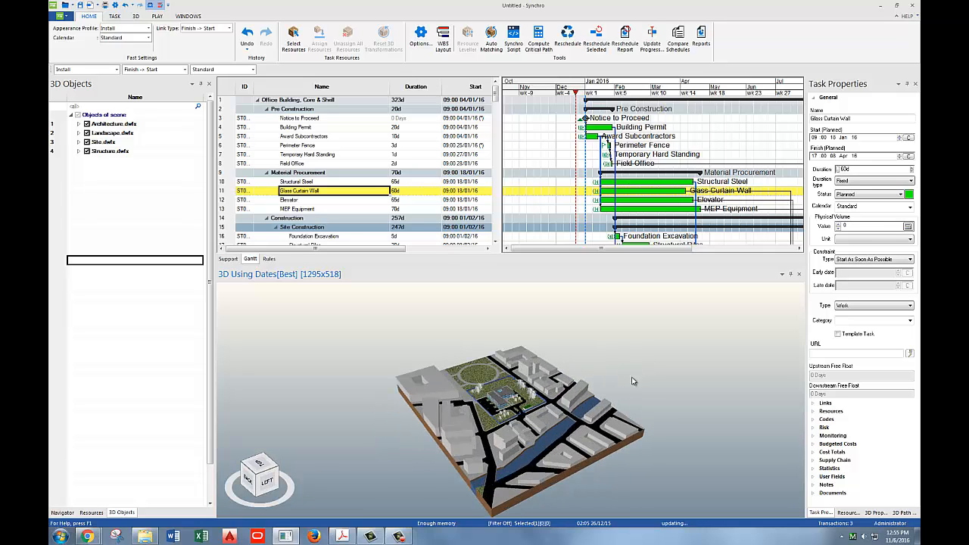
Step: Show the grid visual indicator in the 3D view
{"action": "right_click", "coordinate": [613, 361]}
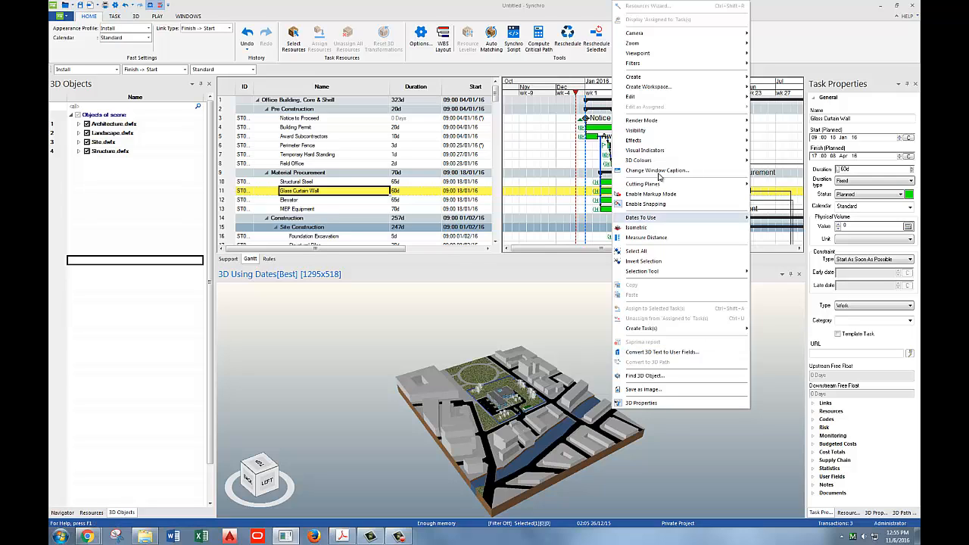
{"action": "mouse_move", "coordinate": [655, 153]}
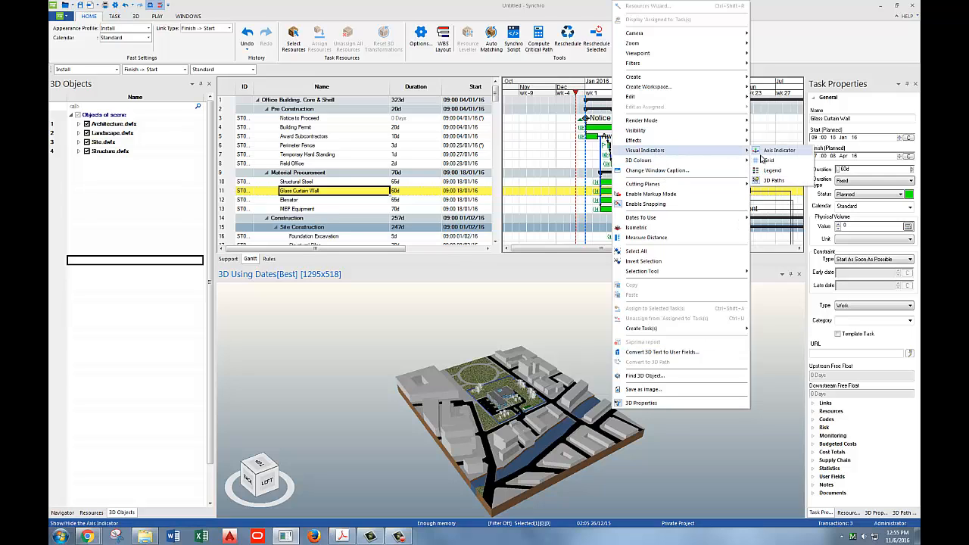
{"action": "left_click", "coordinate": [769, 160]}
{"action": "mouse_move", "coordinate": [634, 465]}
{"action": "middle_mouse_down"}
{"action": "mouse_move", "coordinate": [602, 424]}
{"action": "mouse_move", "coordinate": [633, 459]}
{"action": "mouse_move", "coordinate": [630, 480]}
{"action": "middle_mouse_up"}
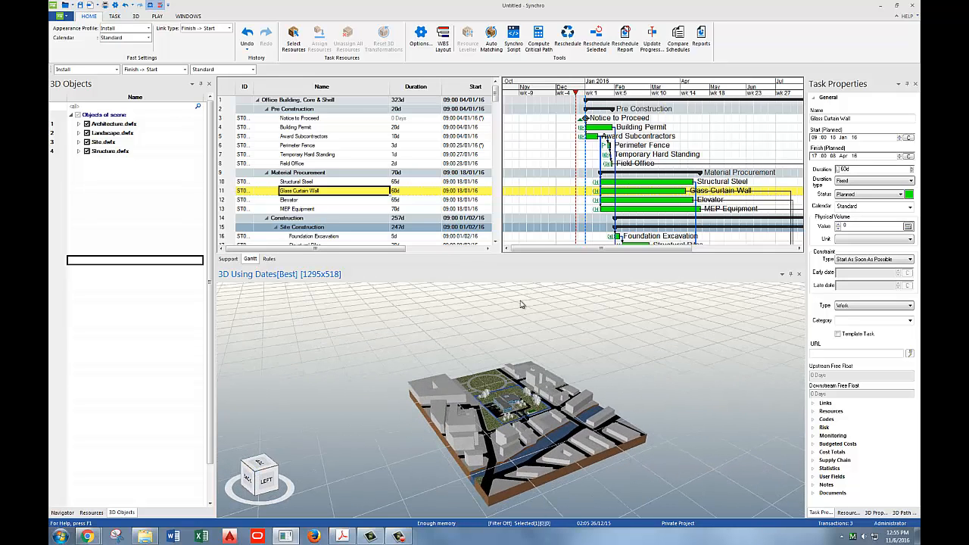
Step: Show the Appearance Profiles legend in the 3D view
{"action": "right_click", "coordinate": [627, 365]}
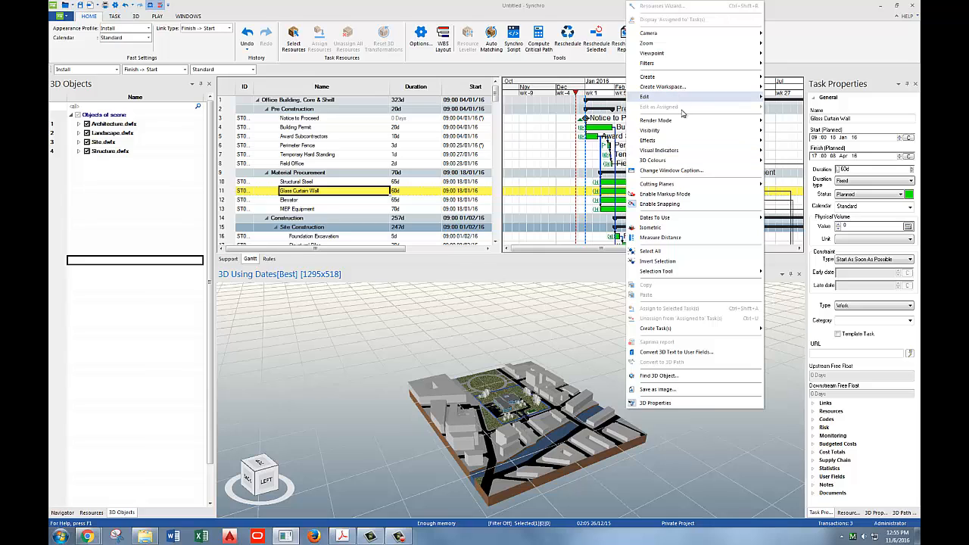
{"action": "mouse_move", "coordinate": [695, 152]}
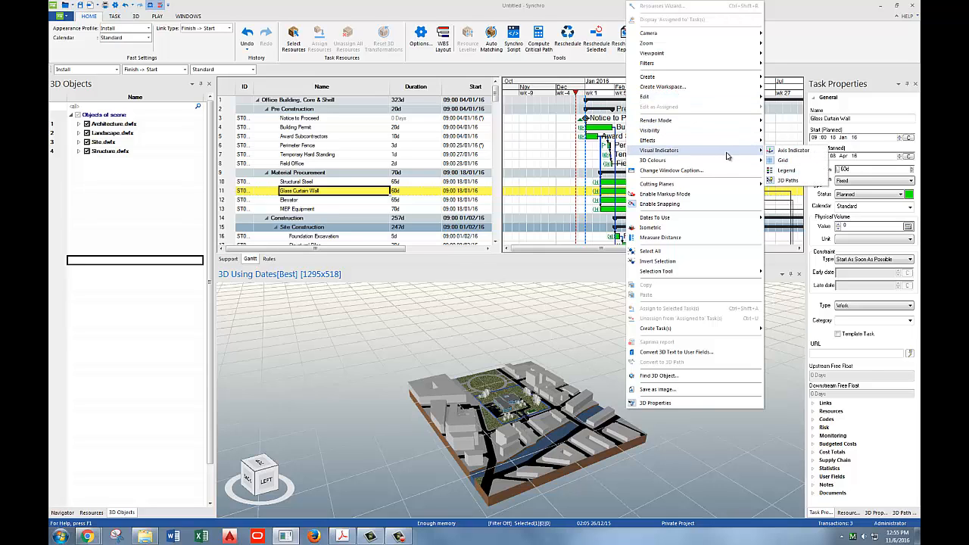
{"action": "left_click", "coordinate": [786, 171]}
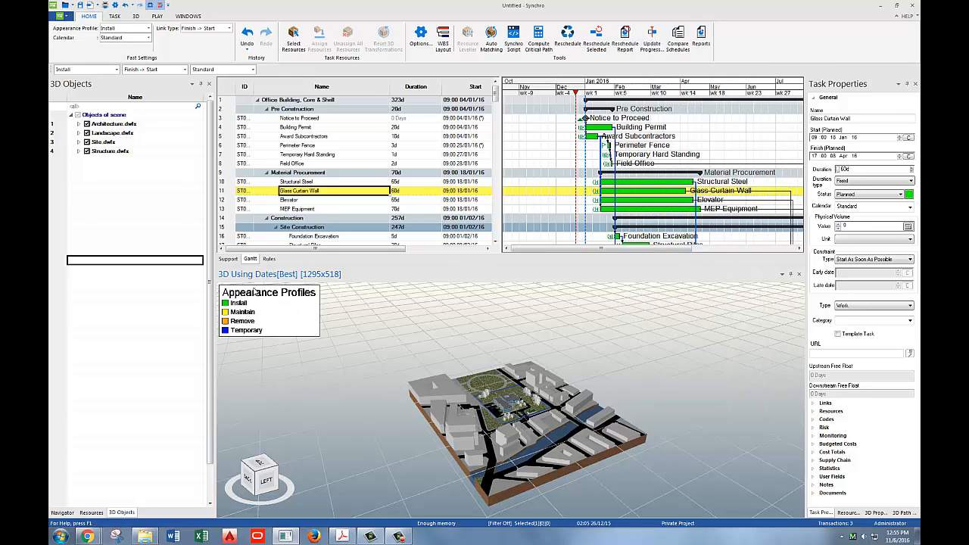
{"action": "middle_click_drag", "start_coordinate": [277, 392], "coordinate": [267, 390]}
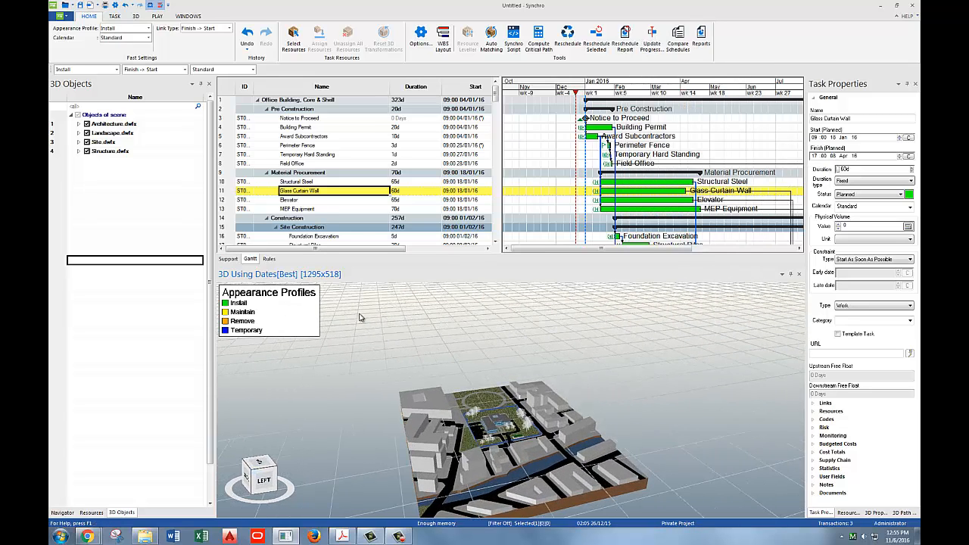
Step: Hide both the Appearance Profiles legend and the grid in the 3D view
{"action": "right_click", "coordinate": [408, 327]}
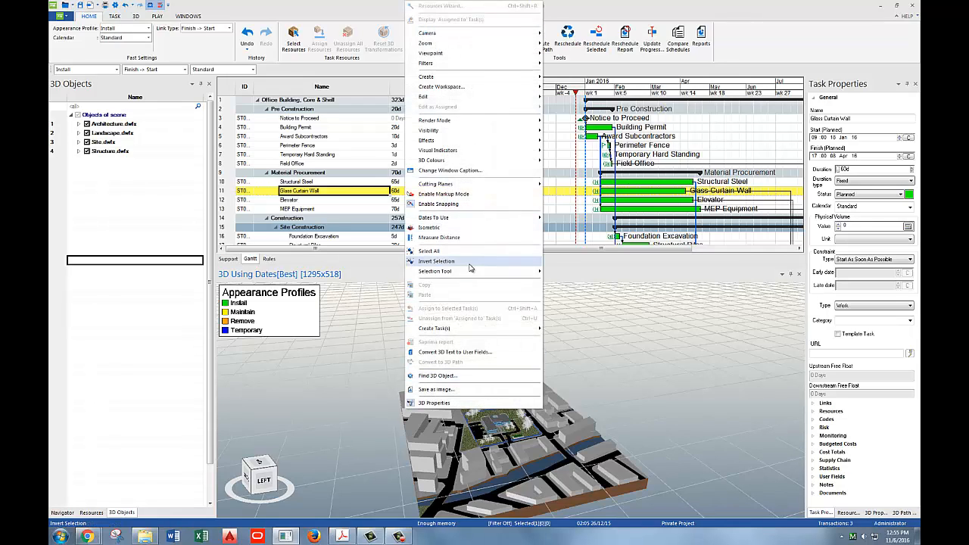
{"action": "mouse_move", "coordinate": [465, 154]}
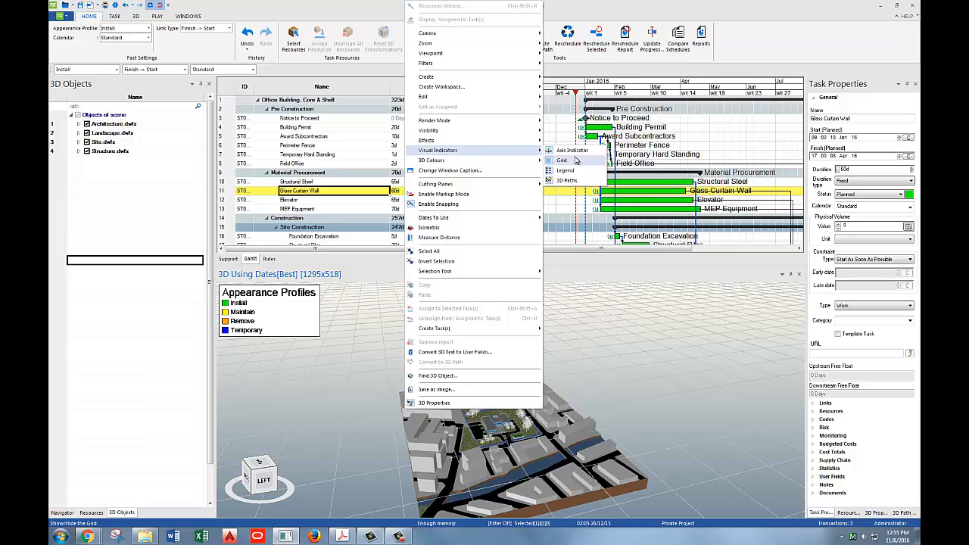
{"action": "left_click", "coordinate": [562, 171]}
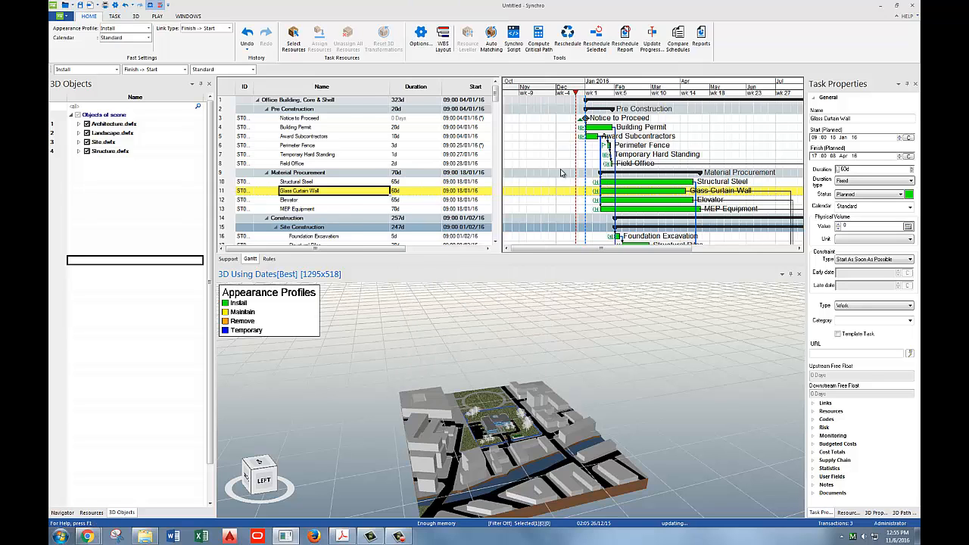
{"action": "right_click", "coordinate": [369, 315]}
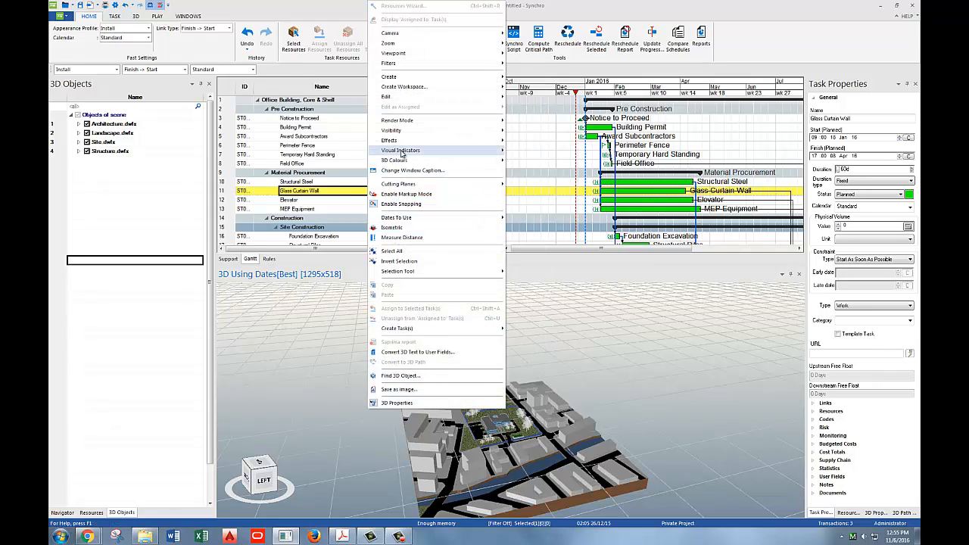
{"action": "mouse_move", "coordinate": [403, 152]}
{"action": "left_click", "coordinate": [522, 164]}
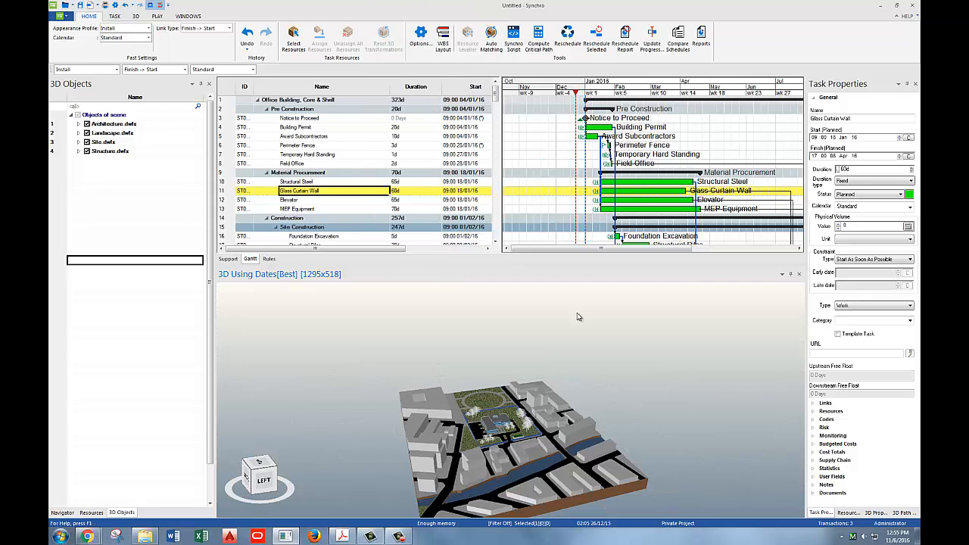
Step: Examine the green-roofed construction trailer beside the site fence up close in the 3D view
{"action": "scroll", "coordinate": [579, 317], "scroll_direction": "down", "scroll_amount": 3}
{"action": "left_click_drag", "start_coordinate": [439, 416], "coordinate": [520, 432]}
{"action": "scroll", "coordinate": [429, 416], "scroll_direction": "up", "scroll_amount": 4}
{"action": "mouse_move", "coordinate": [428, 415]}
{"action": "scroll", "coordinate": [522, 432], "scroll_direction": "up", "scroll_amount": 5}
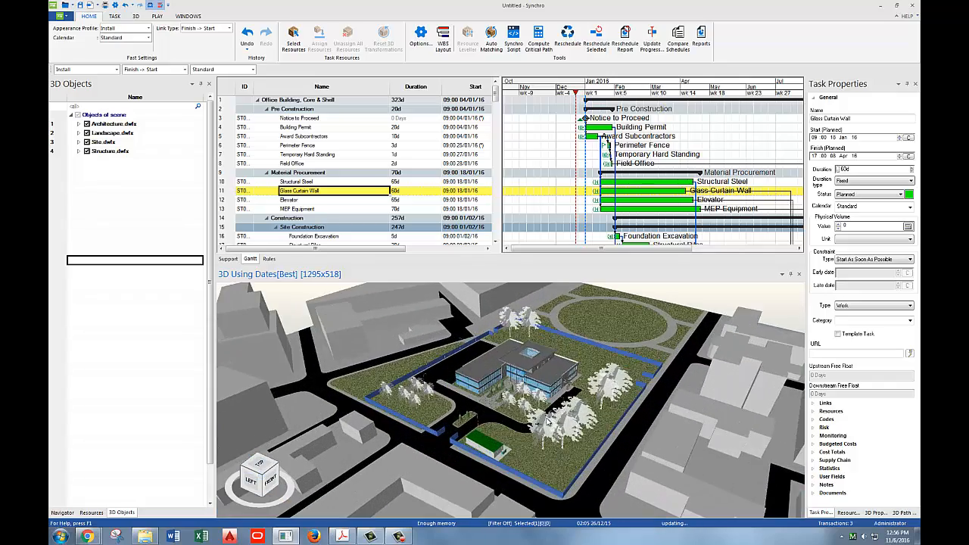
{"action": "left_click_drag", "start_coordinate": [541, 430], "coordinate": [464, 401]}
{"action": "scroll", "coordinate": [544, 440], "scroll_direction": "up", "scroll_amount": 2}
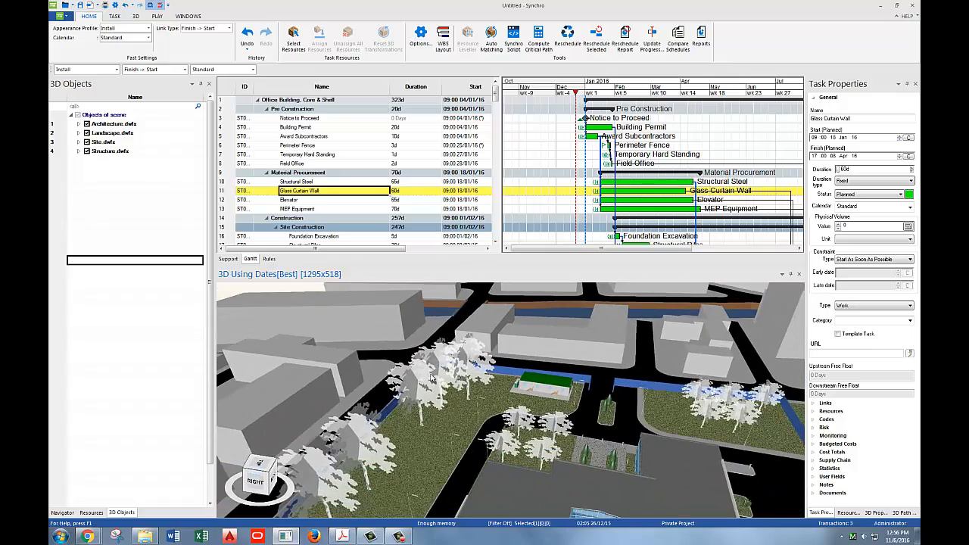
{"action": "scroll", "coordinate": [566, 376], "scroll_direction": "up", "scroll_amount": 1}
{"action": "scroll", "coordinate": [567, 376], "scroll_direction": "up", "scroll_amount": 2}
{"action": "left_click_drag", "start_coordinate": [566, 368], "coordinate": [527, 337]}
{"action": "scroll", "coordinate": [527, 336], "scroll_direction": "up", "scroll_amount": 2}
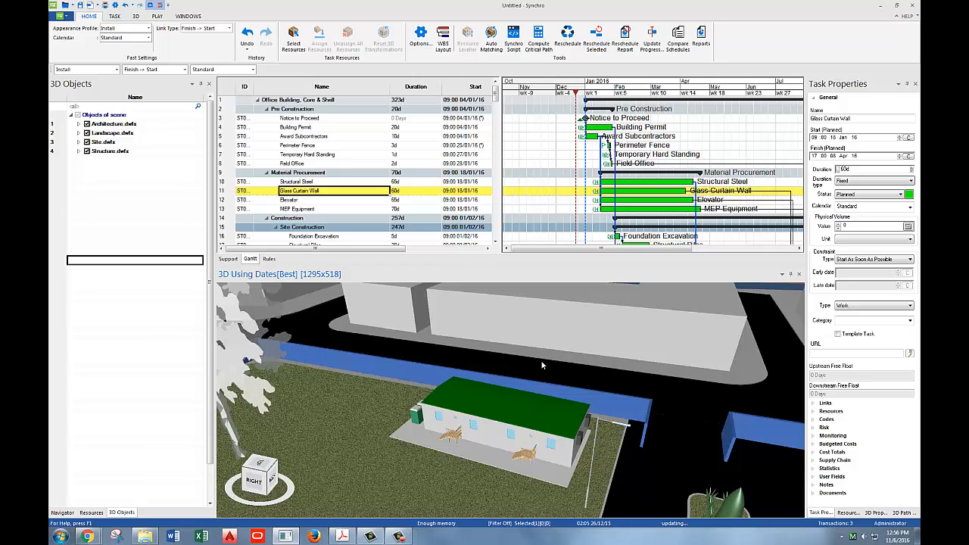
{"action": "scroll", "coordinate": [544, 364], "scroll_direction": "up", "scroll_amount": 2}
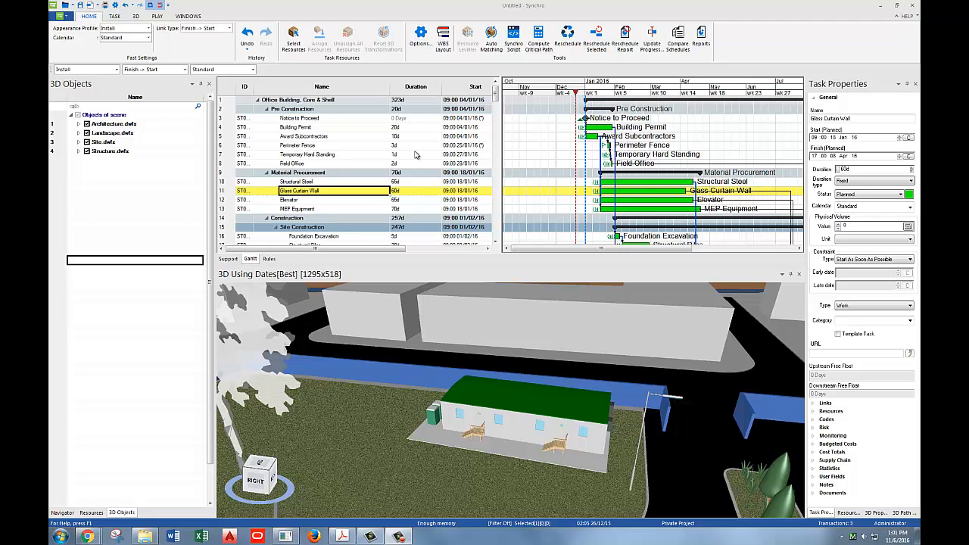
Step: Select the Building Permit task in the schedule and the floor slab beneath the green-roofed trailer in the 3D view
{"action": "left_click", "coordinate": [288, 128]}
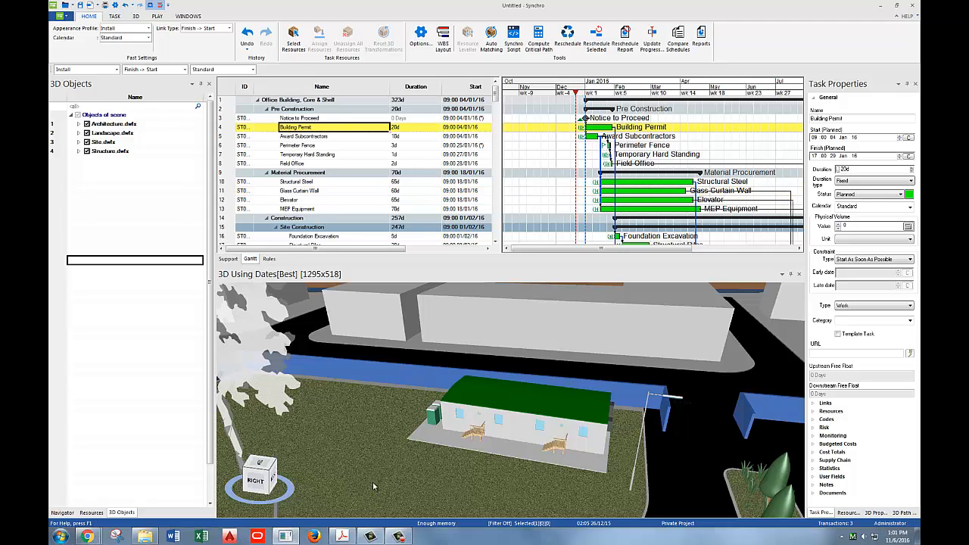
{"action": "left_click", "coordinate": [443, 442]}
{"action": "left_click", "coordinate": [442, 442]}
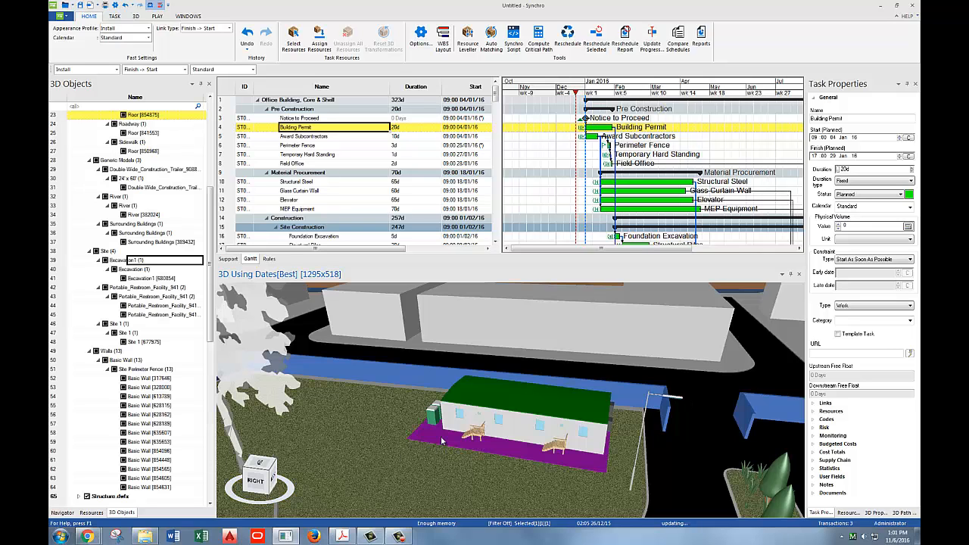
Step: Add the green-roofed trailer to the 3D selection, and clear the whole selection
{"action": "left_click", "coordinate": [477, 390], "text": "ctrl"}
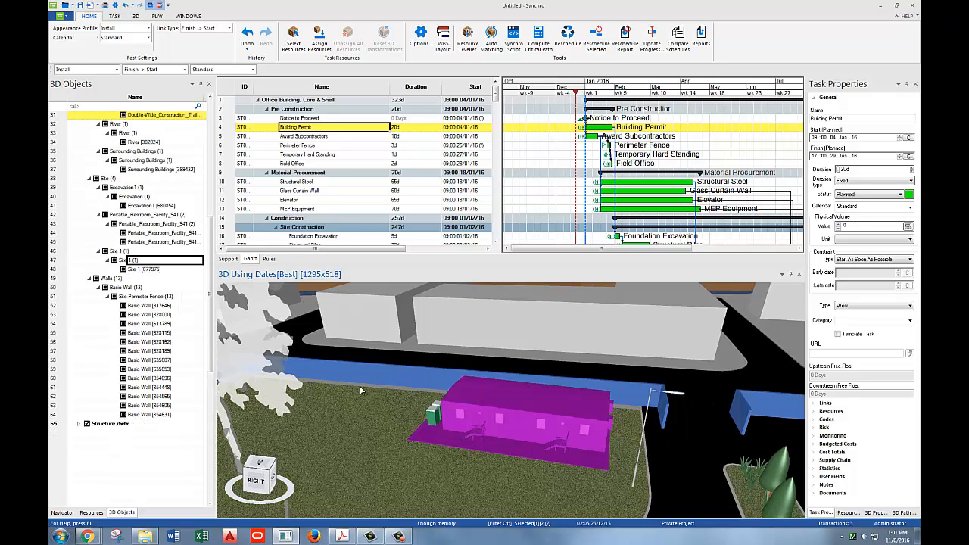
{"action": "left_click", "coordinate": [337, 379], "text": "ctrl"}
{"action": "left_click", "coordinate": [437, 312], "text": "ctrl"}
{"action": "key", "text": "Escape"}
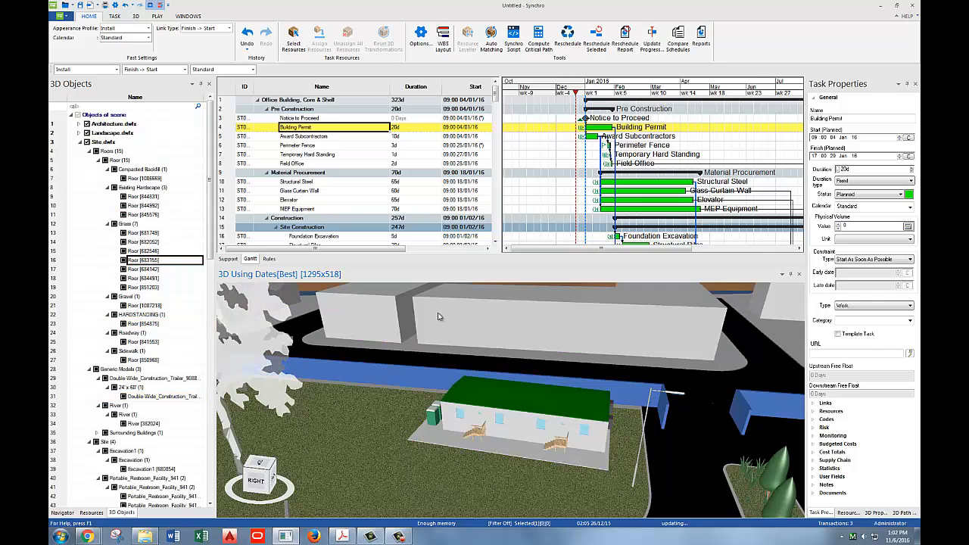
Step: Try to assign the surrounding buildings to the Building Permit task
{"action": "left_click", "coordinate": [446, 323]}
{"action": "right_click", "coordinate": [447, 321]}
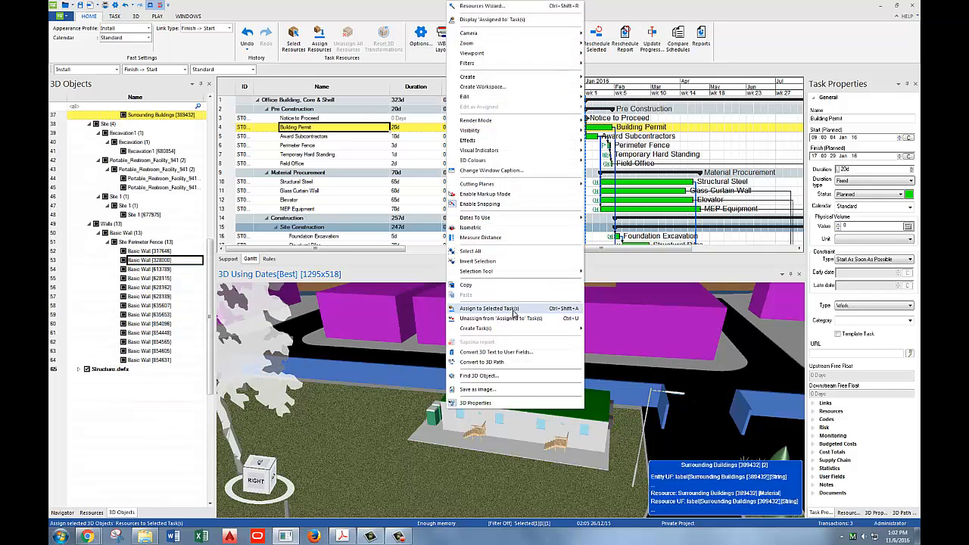
{"action": "left_click", "coordinate": [537, 312]}
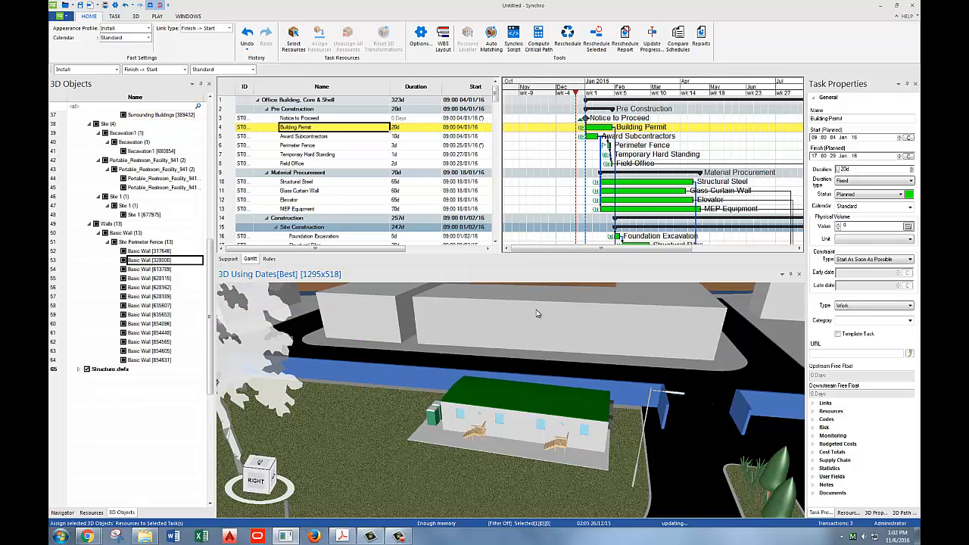
{"action": "middle_click_drag", "start_coordinate": [531, 398], "coordinate": [552, 380]}
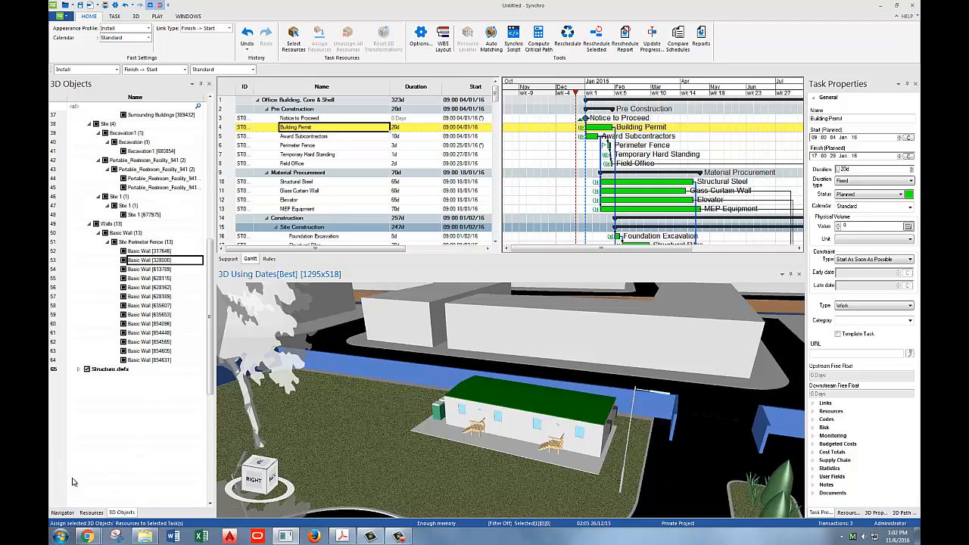
Step: Review the Maintain, Remove and Temporary resource appearance profiles in the Navigator, and finish on Install
{"action": "left_click", "coordinate": [63, 513]}
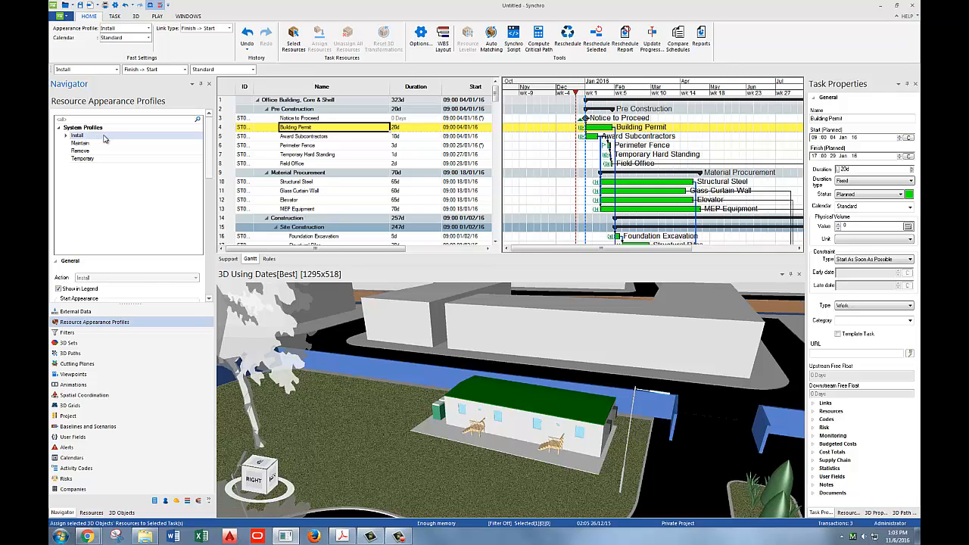
{"action": "left_click", "coordinate": [82, 144]}
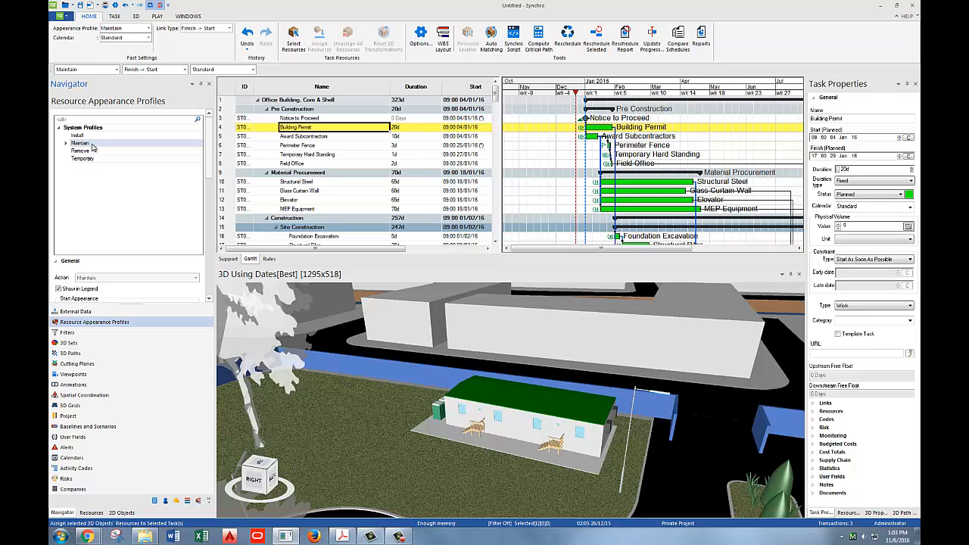
{"action": "left_click", "coordinate": [81, 152]}
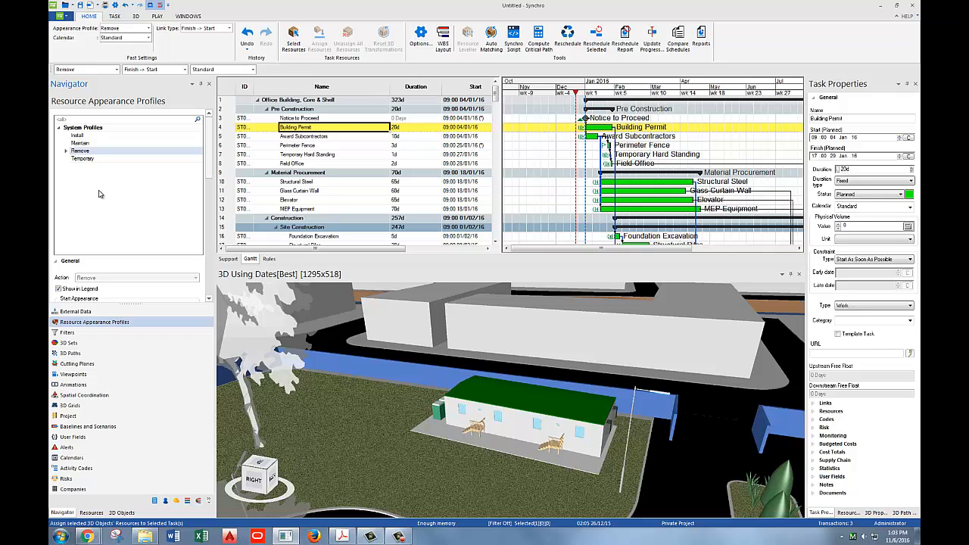
{"action": "left_click", "coordinate": [83, 158]}
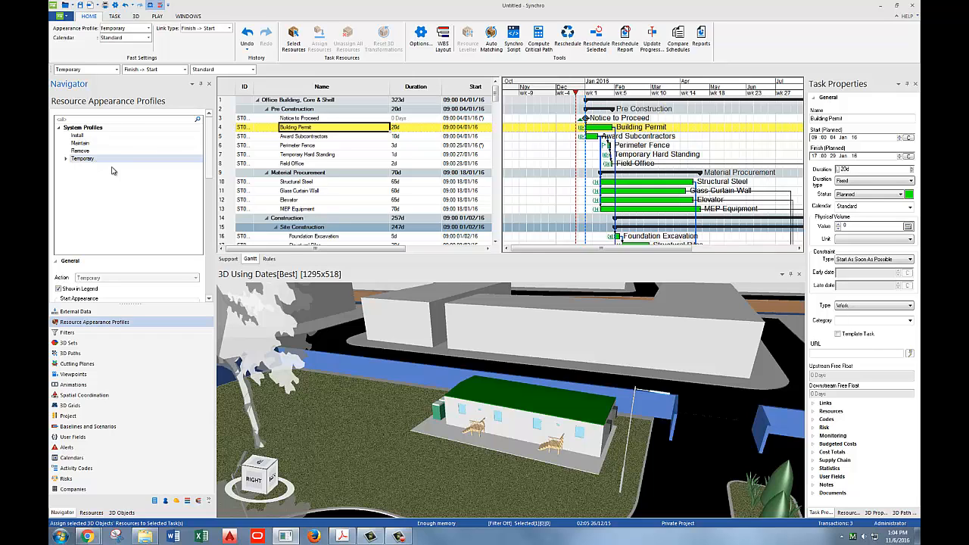
{"action": "left_click", "coordinate": [82, 136]}
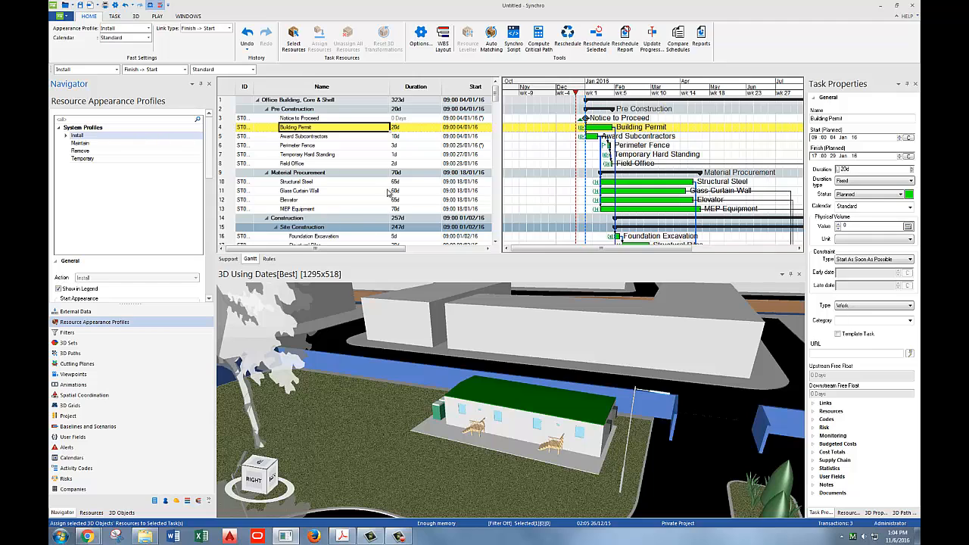
Step: Assign the green-roofed construction trailer to the Field Office task using the Install appearance profile
{"action": "left_click", "coordinate": [293, 165]}
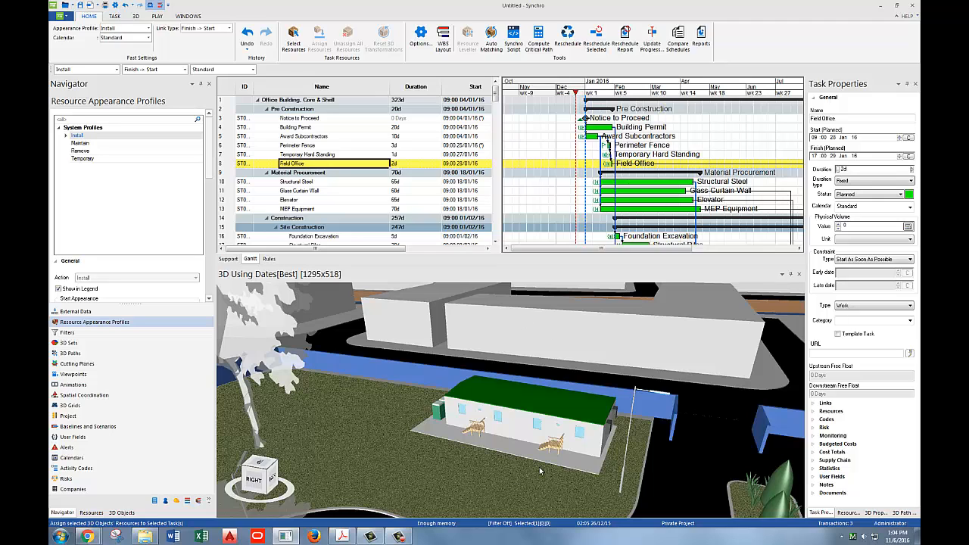
{"action": "left_click", "coordinate": [512, 418]}
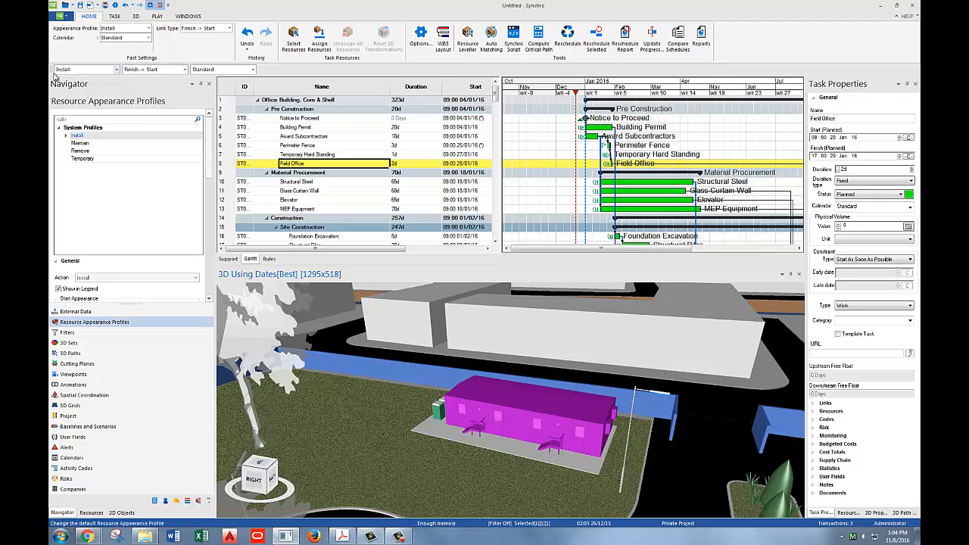
{"action": "left_click", "coordinate": [117, 69]}
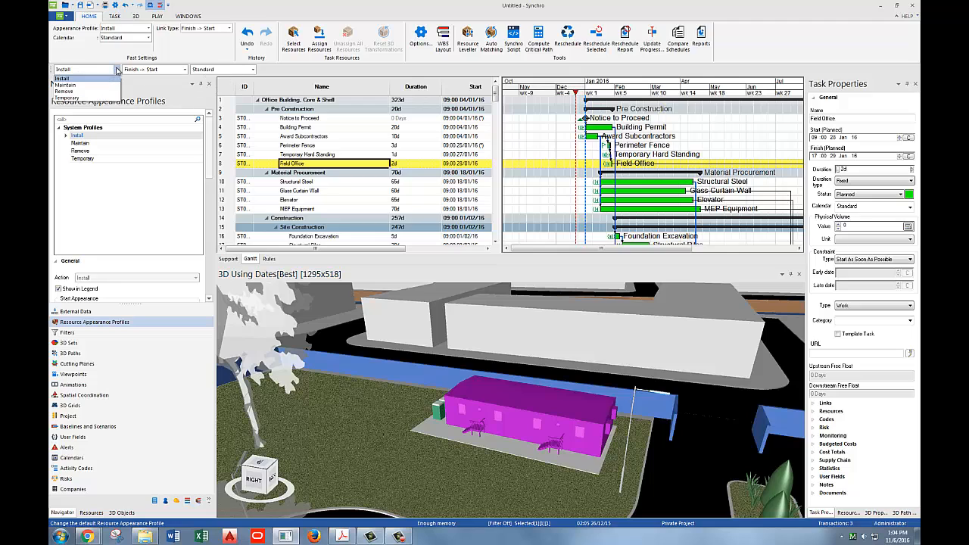
{"action": "left_click", "coordinate": [66, 78]}
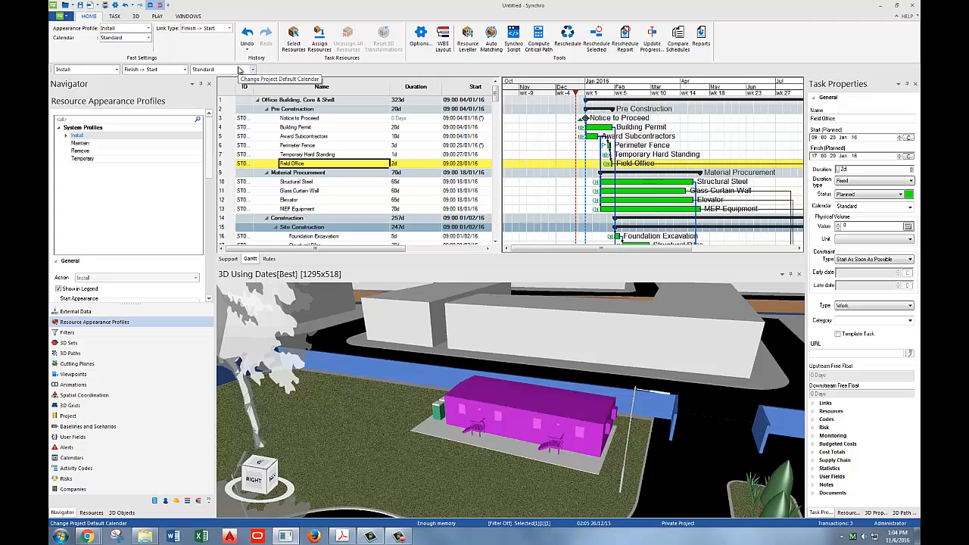
{"action": "right_click", "coordinate": [496, 401]}
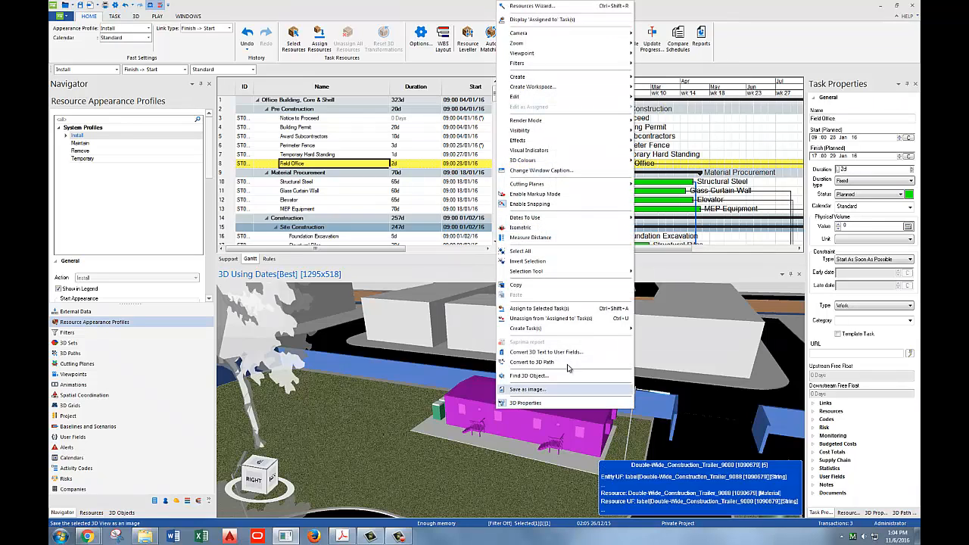
{"action": "left_click", "coordinate": [562, 308]}
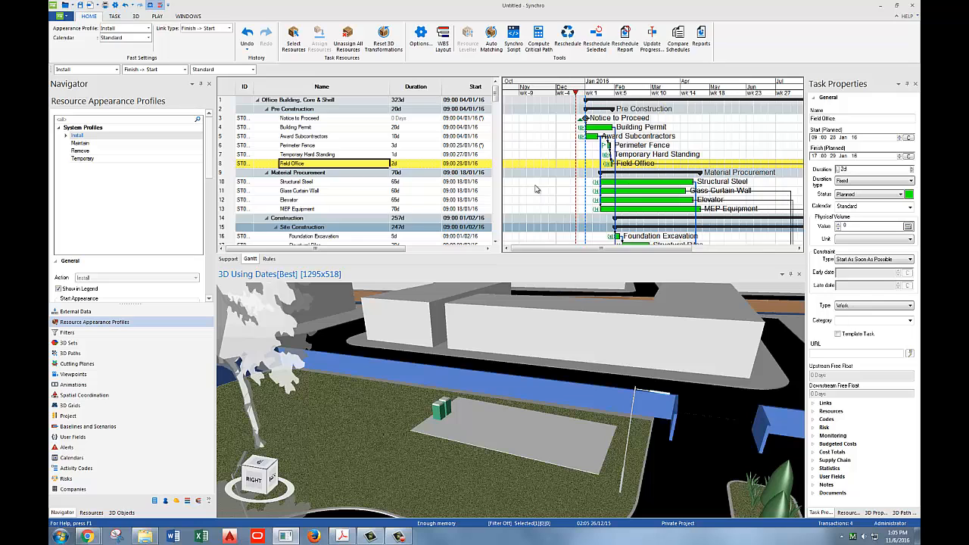
Step: Move the Gantt focus time past the Field Office task to 2 February 2016 and back to 31 December 2015
{"action": "left_click", "coordinate": [573, 87]}
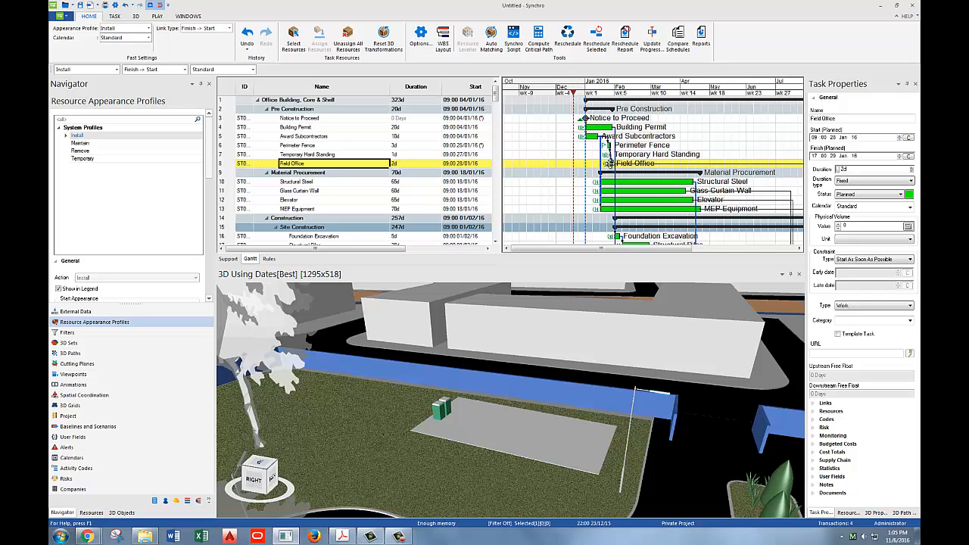
{"action": "scroll", "coordinate": [611, 162], "scroll_direction": "up", "scroll_amount": 2, "text": "ctrl"}
{"action": "scroll", "coordinate": [611, 162], "scroll_direction": "up", "scroll_amount": 1, "text": "ctrl"}
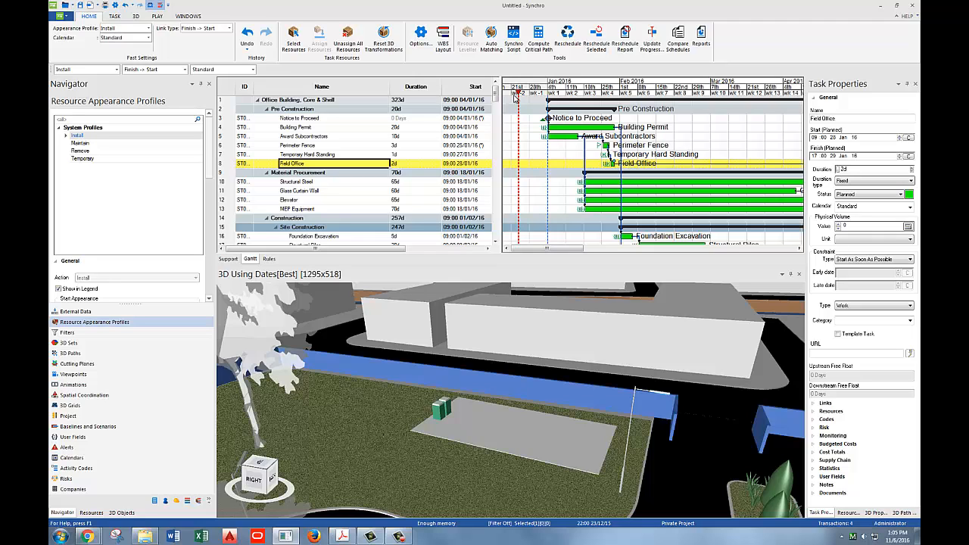
{"action": "left_click_drag", "start_coordinate": [518, 92], "coordinate": [668, 113]}
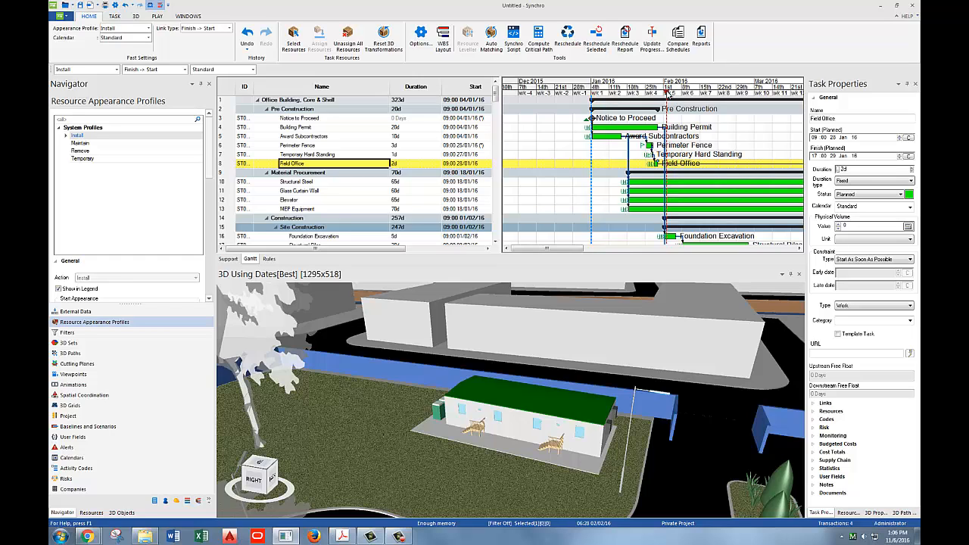
{"action": "left_click_drag", "start_coordinate": [669, 92], "coordinate": [577, 137]}
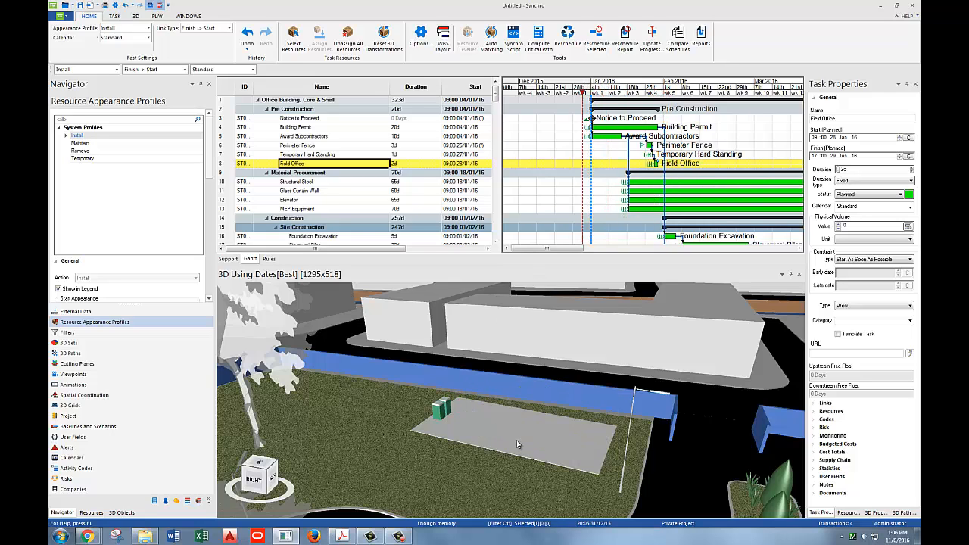
Step: Move the Gantt focus time into the Field Office task at 28 January 2016 and on to 30 January 2016 to examine the trailer's appearance
{"action": "mouse_move", "coordinate": [517, 443]}
{"action": "scroll", "coordinate": [652, 165], "scroll_direction": "up", "scroll_amount": 3, "text": "ctrl"}
{"action": "scroll", "coordinate": [652, 165], "scroll_direction": "up", "scroll_amount": 4, "text": "ctrl"}
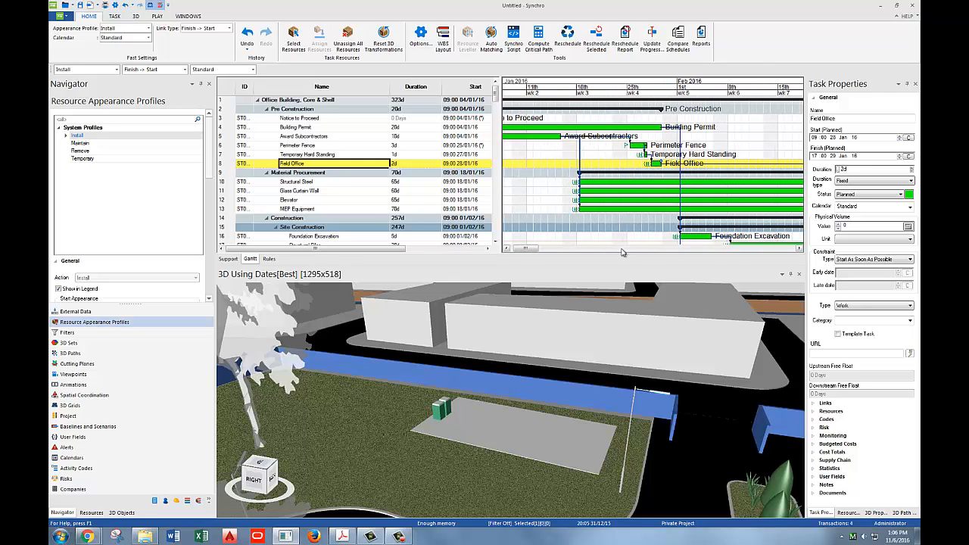
{"action": "left_click", "coordinate": [507, 249]}
{"action": "left_click", "coordinate": [507, 249]}
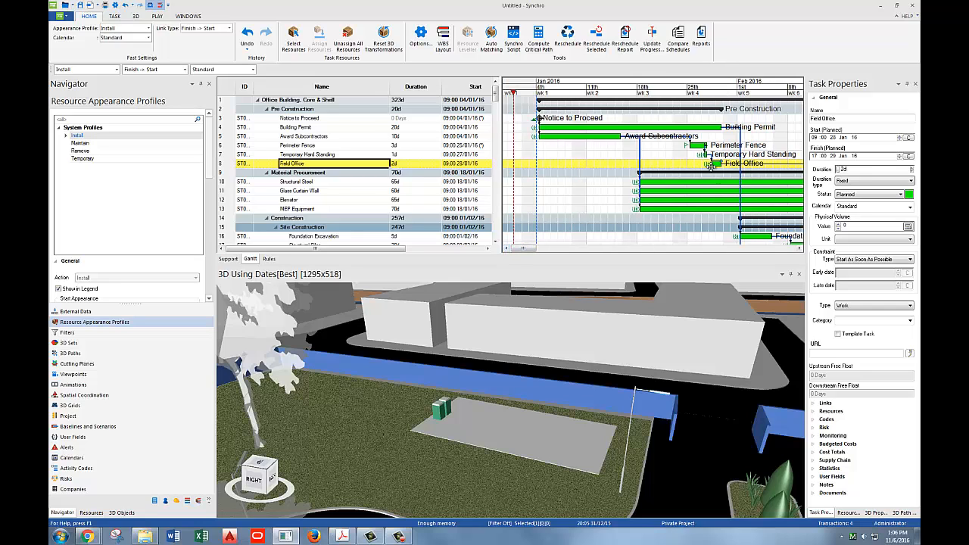
{"action": "scroll", "coordinate": [712, 165], "scroll_direction": "up", "scroll_amount": 1, "text": "ctrl"}
{"action": "left_click", "coordinate": [507, 249]}
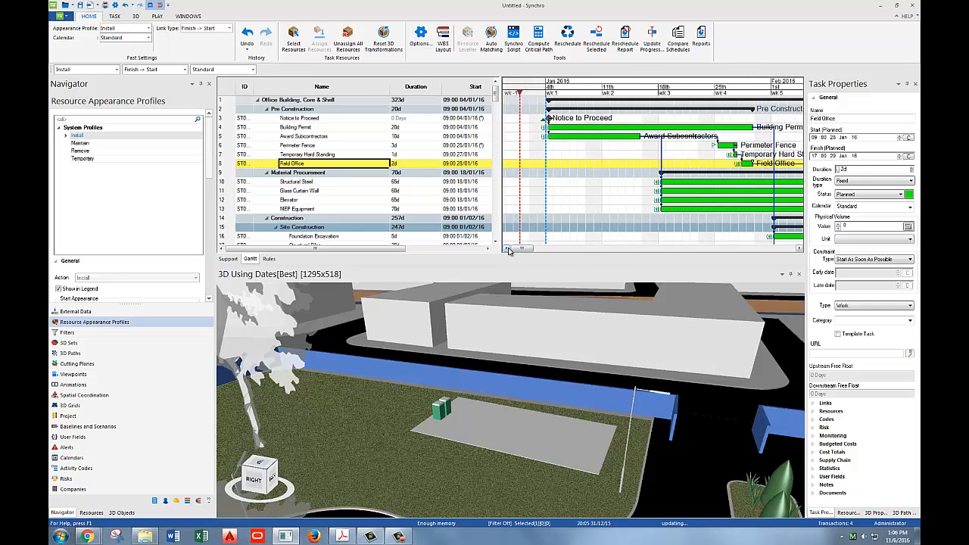
{"action": "left_click", "coordinate": [507, 249]}
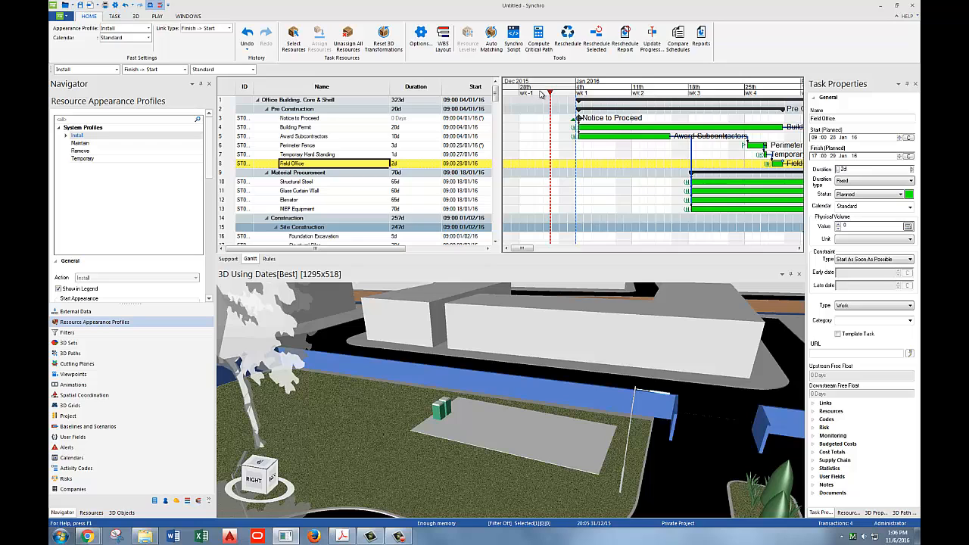
{"action": "mouse_move", "coordinate": [549, 91]}
{"action": "left_mouse_down"}
{"action": "mouse_move", "coordinate": [628, 111]}
{"action": "mouse_move", "coordinate": [780, 94]}
{"action": "mouse_move", "coordinate": [762, 94]}
{"action": "left_mouse_up"}
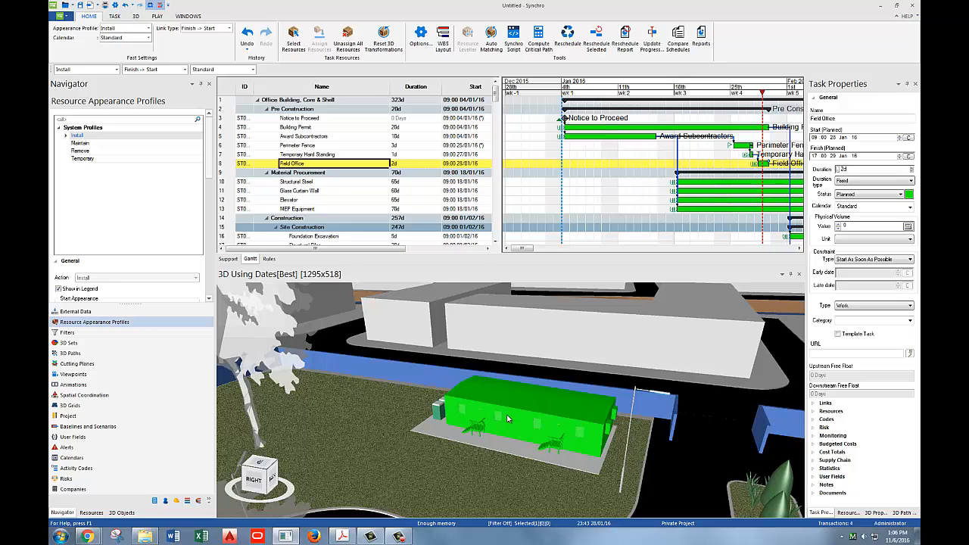
{"action": "mouse_move", "coordinate": [509, 423]}
{"action": "mouse_move", "coordinate": [511, 478]}
{"action": "left_click_drag", "start_coordinate": [760, 93], "coordinate": [773, 93]}
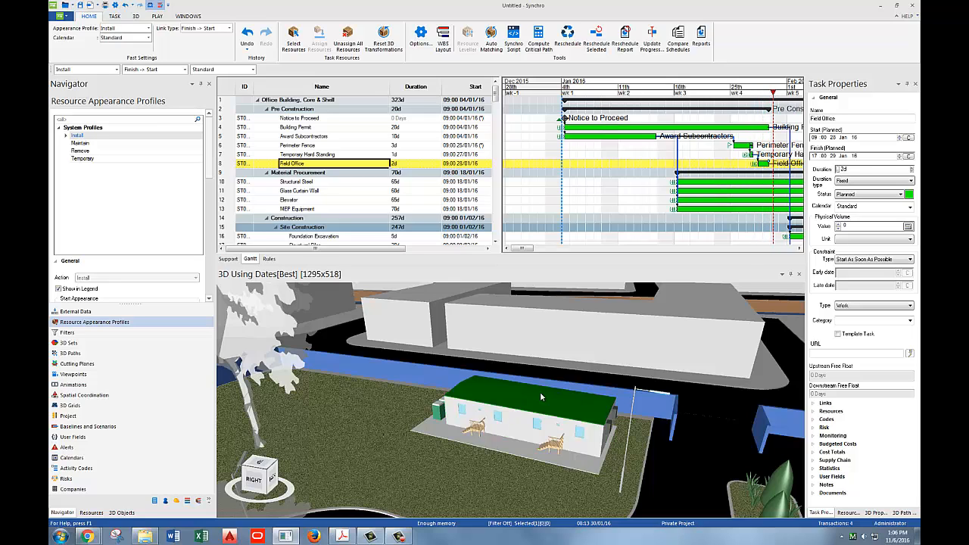
{"action": "mouse_move", "coordinate": [541, 394]}
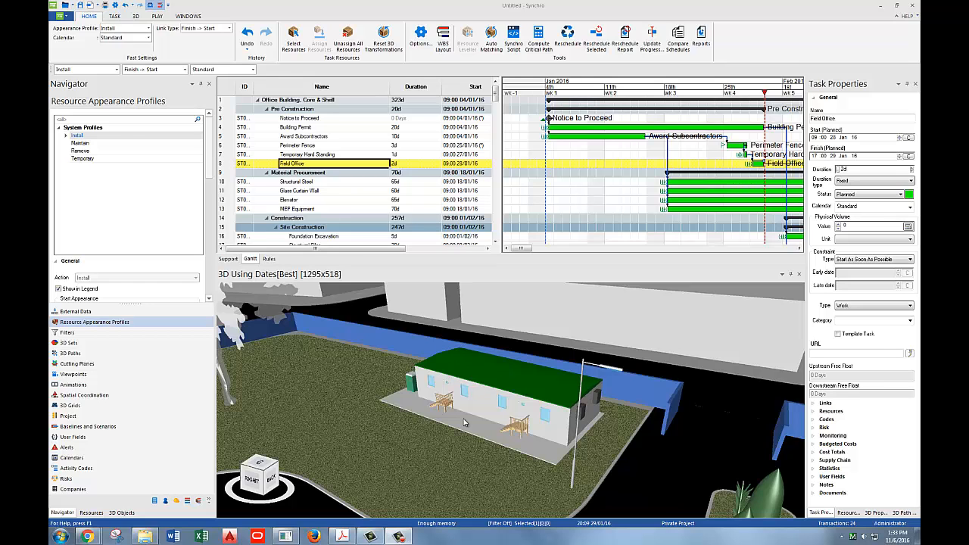
Step: Assign both green portable restrooms beside the trailer to the Field Office task with the Install profile, and check its 3D Resources column
{"action": "left_click", "coordinate": [446, 380]}
{"action": "key", "text": "Escape"}
{"action": "scroll", "coordinate": [407, 364], "scroll_direction": "up", "scroll_amount": 4}
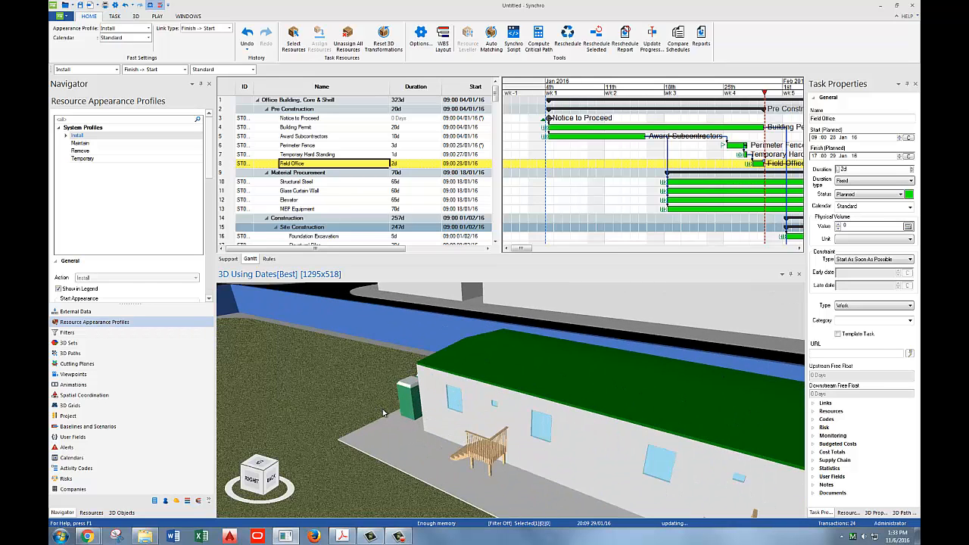
{"action": "middle_click_drag", "start_coordinate": [381, 410], "coordinate": [421, 382]}
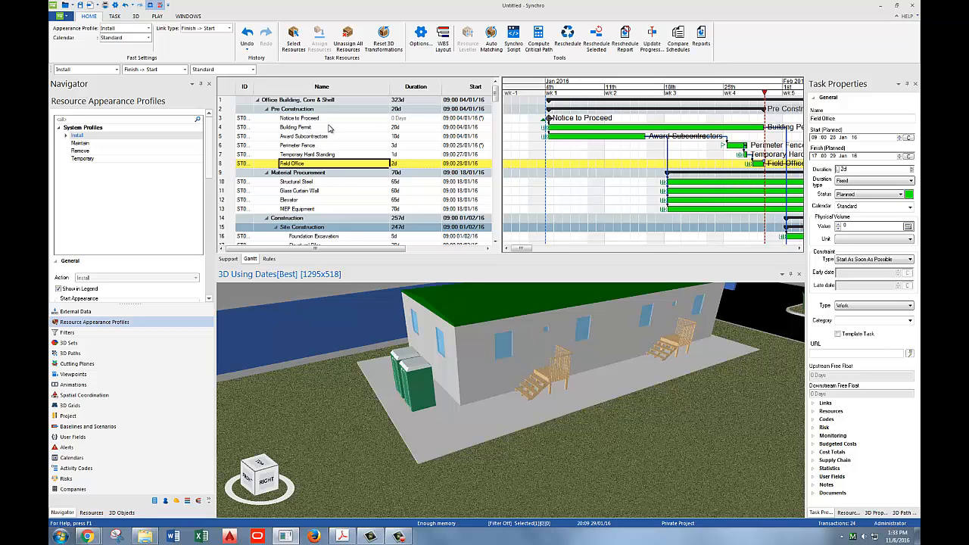
{"action": "middle_click_drag", "start_coordinate": [506, 304], "coordinate": [500, 409]}
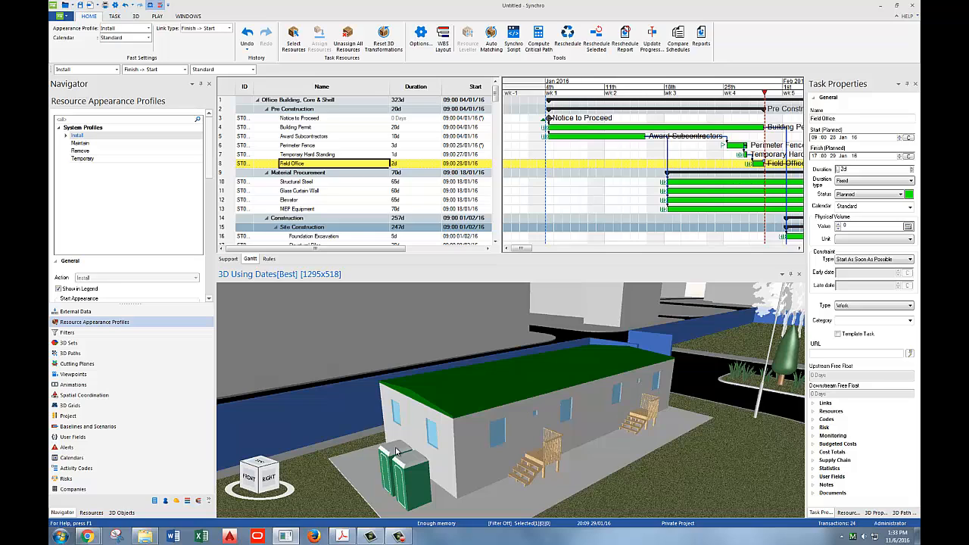
{"action": "mouse_move", "coordinate": [395, 452]}
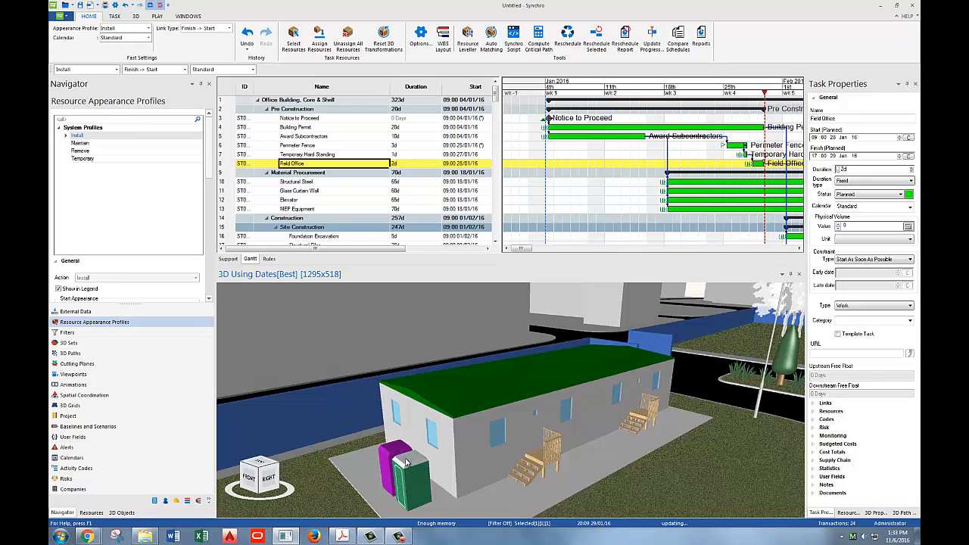
{"action": "left_click", "coordinate": [406, 462]}
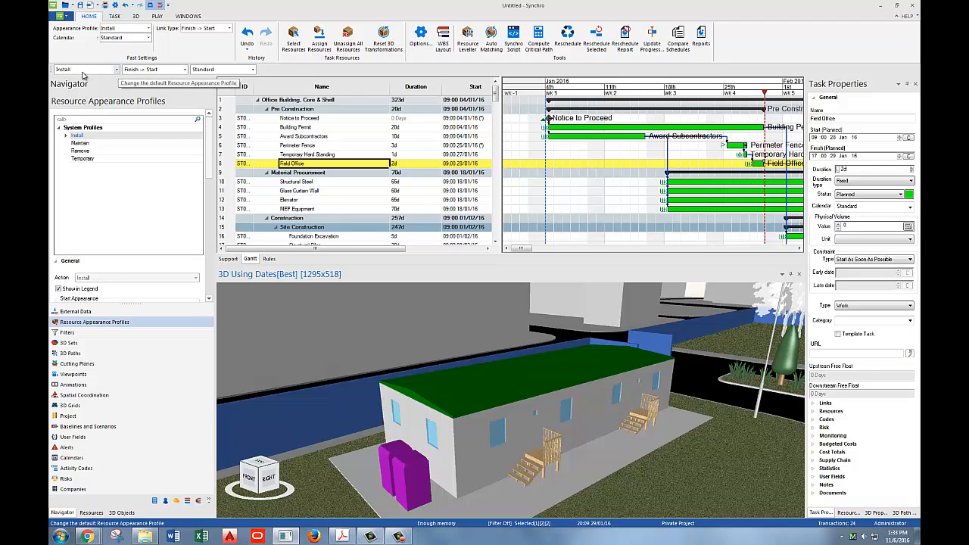
{"action": "right_click", "coordinate": [399, 467]}
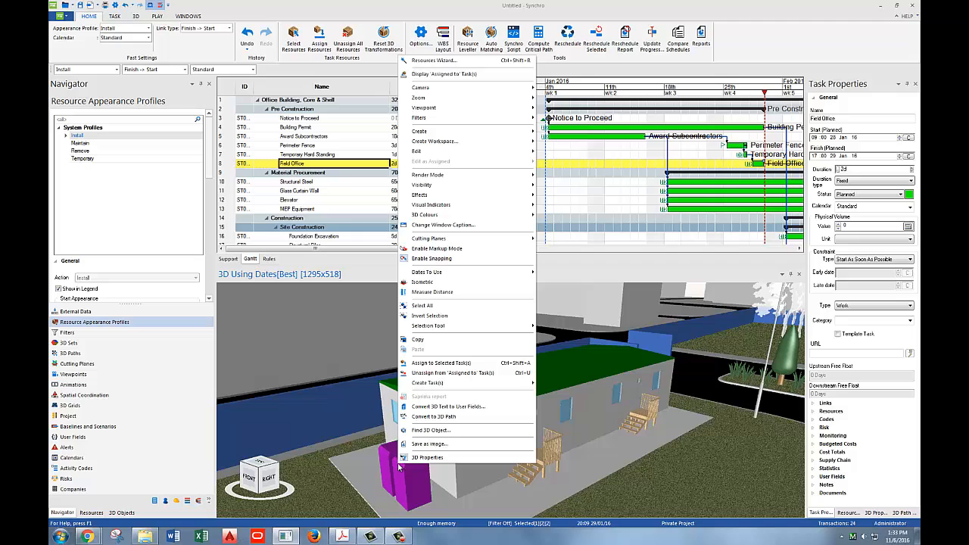
{"action": "left_click", "coordinate": [446, 362]}
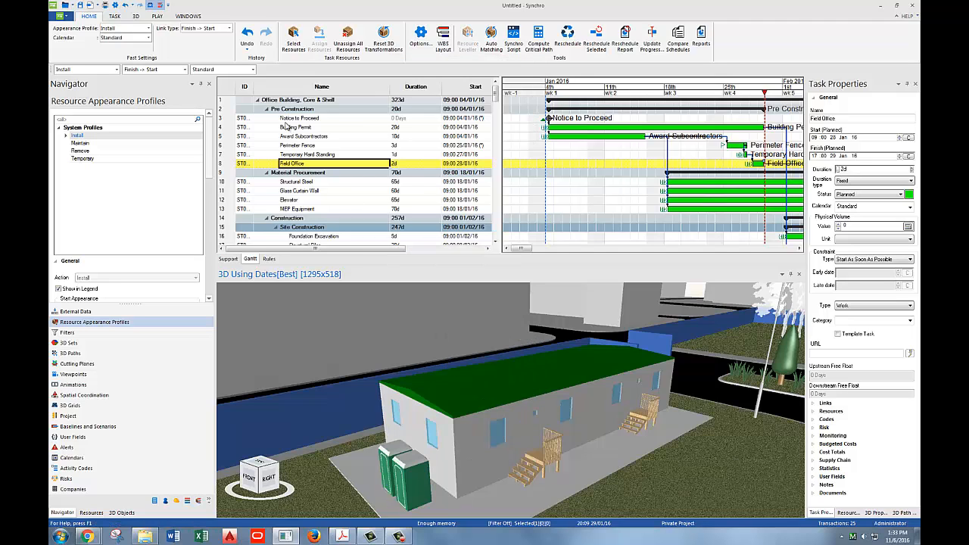
{"action": "left_click_drag", "start_coordinate": [273, 252], "coordinate": [355, 250]}
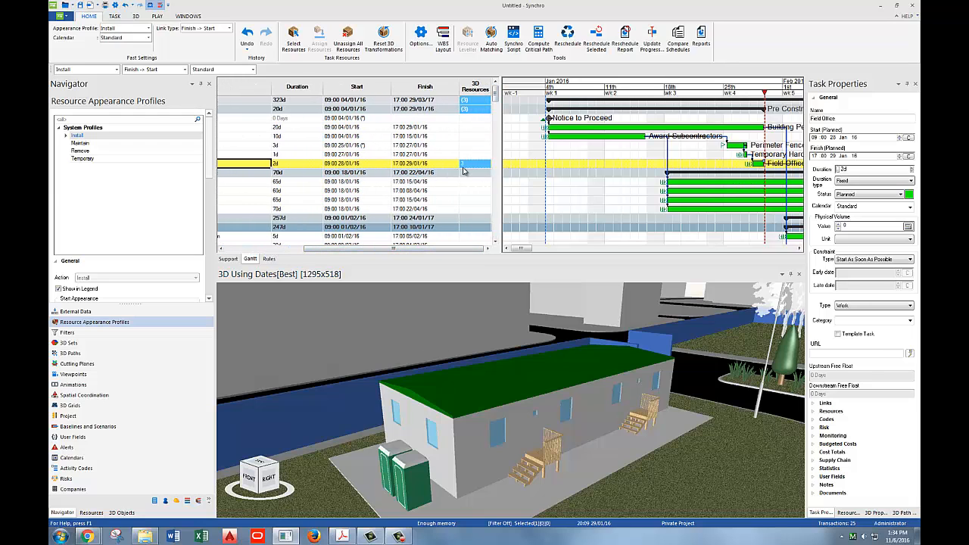
Step: Highlight the 3D resources assigned to the Field Office task in the model, and clear the selection
{"action": "left_click_drag", "start_coordinate": [412, 252], "coordinate": [323, 253]}
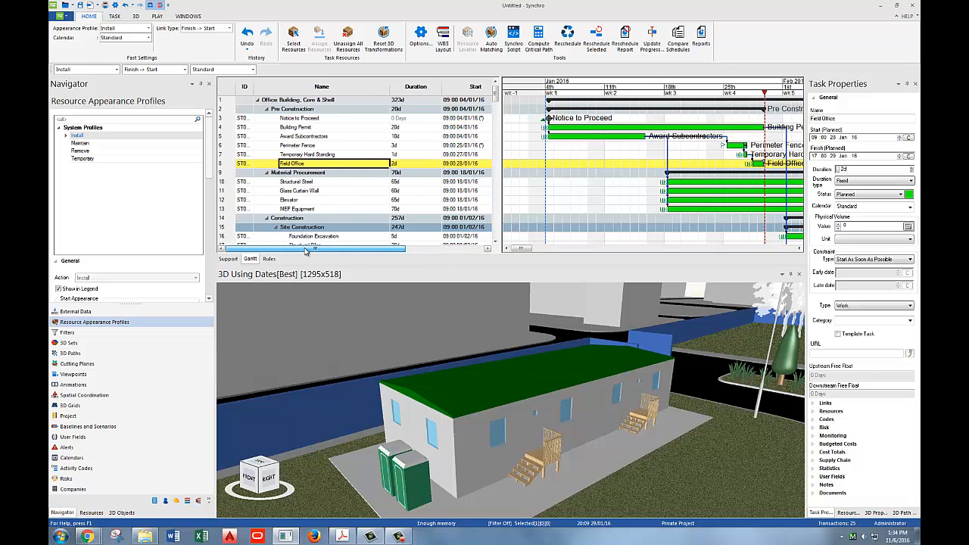
{"action": "right_click", "coordinate": [322, 164]}
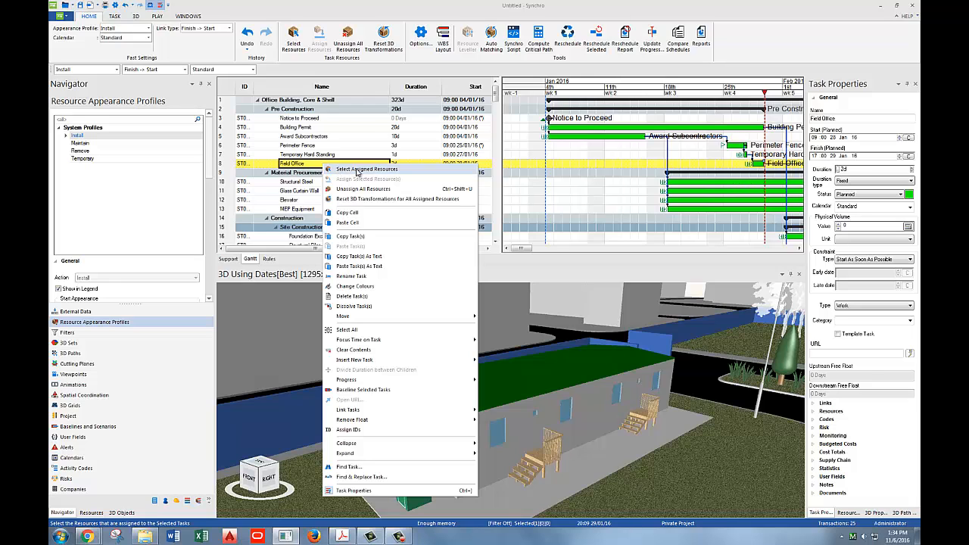
{"action": "left_click", "coordinate": [356, 169]}
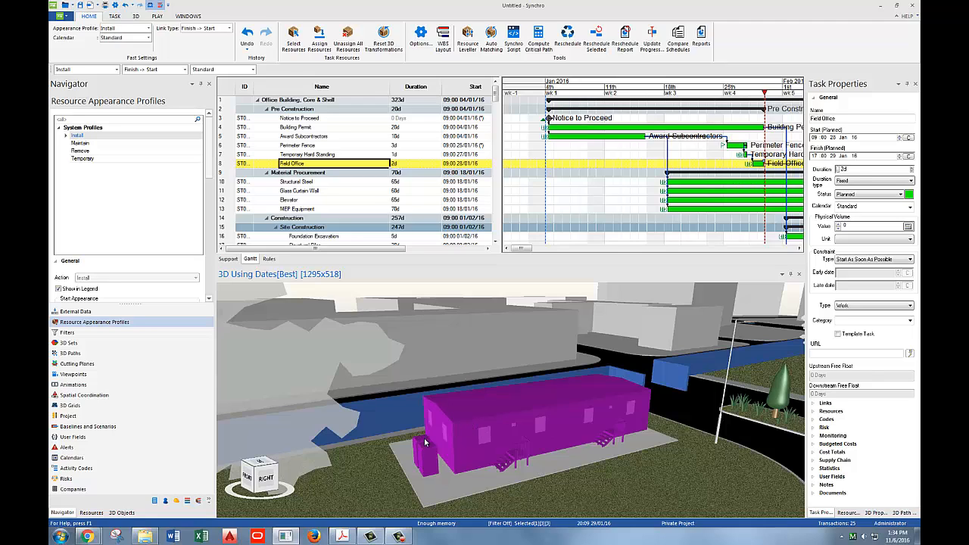
{"action": "left_click", "coordinate": [583, 482]}
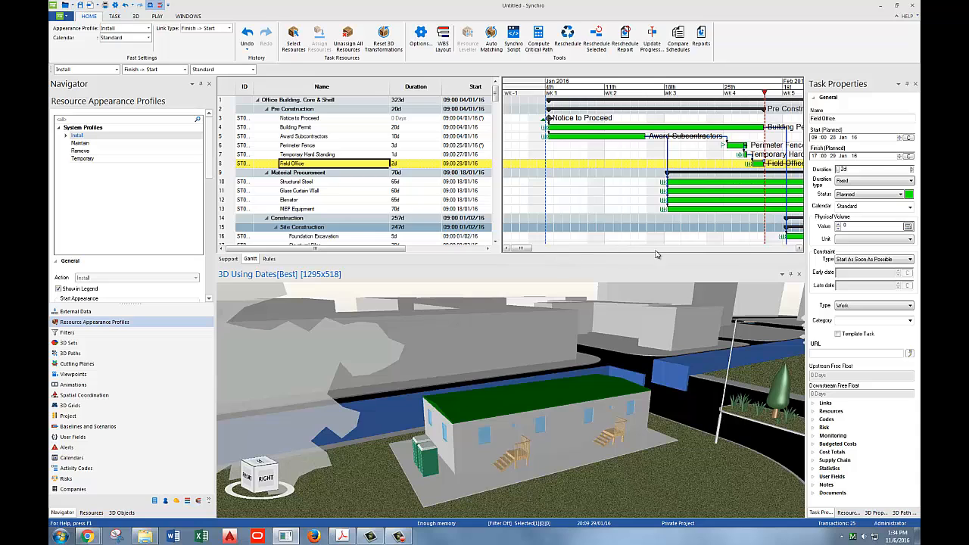
Step: Move the Gantt focus time to 29 January 2016 and on to 30 January 2016 to examine the trailer and restrooms
{"action": "left_click", "coordinate": [798, 249]}
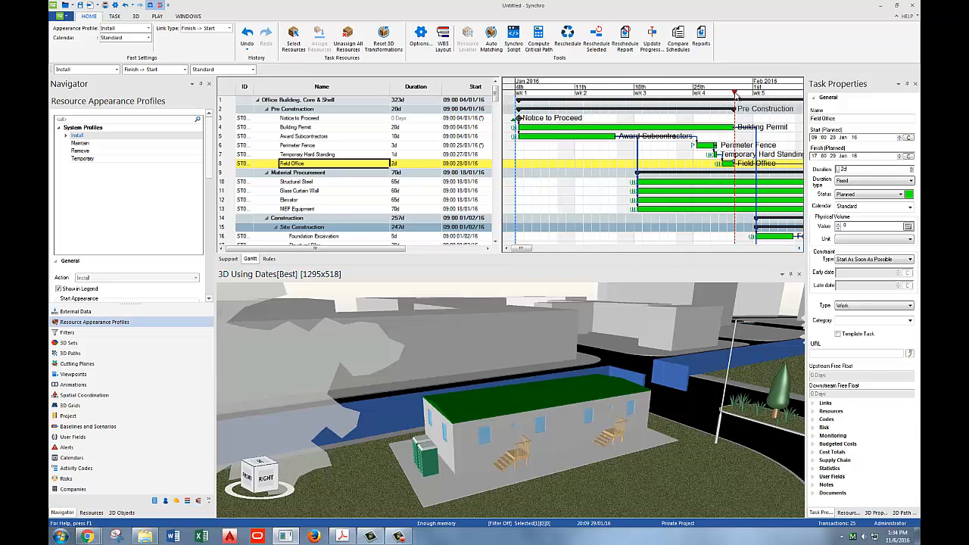
{"action": "left_click_drag", "start_coordinate": [734, 94], "coordinate": [728, 95]}
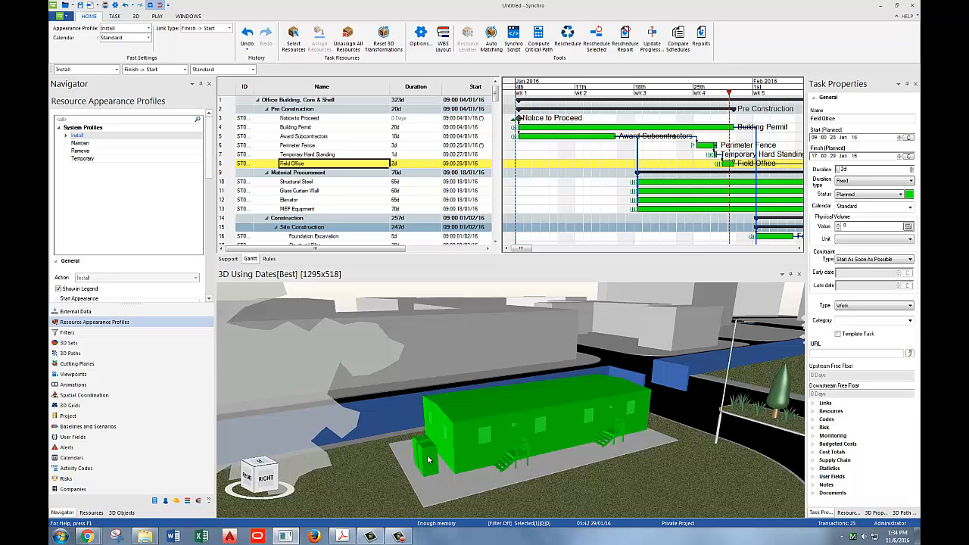
{"action": "mouse_move", "coordinate": [427, 459]}
{"action": "left_click_drag", "start_coordinate": [731, 107], "coordinate": [741, 107]}
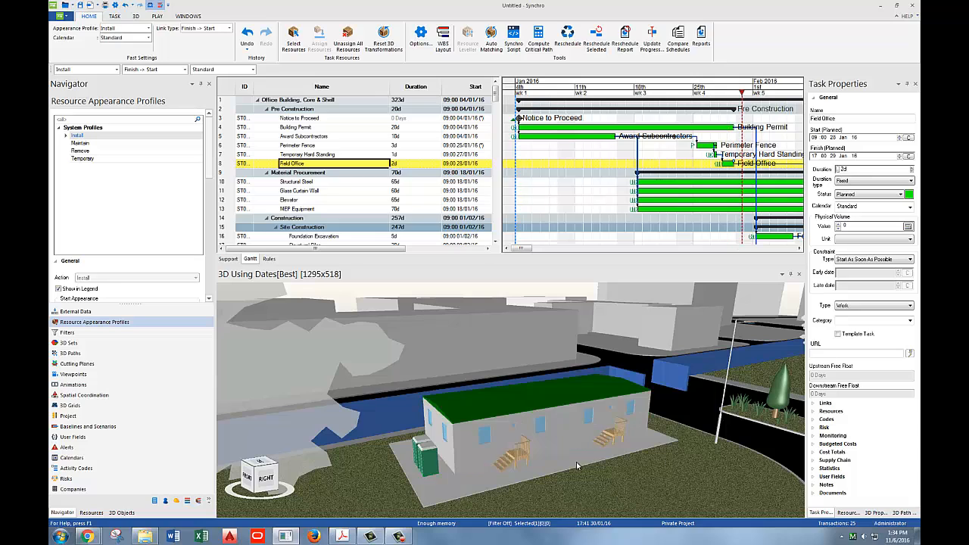
Step: Highlight the slab under the trailer and move the Gantt focus time back to 26 January 2016, before the Temporary Hard Standing task
{"action": "left_click", "coordinate": [437, 504]}
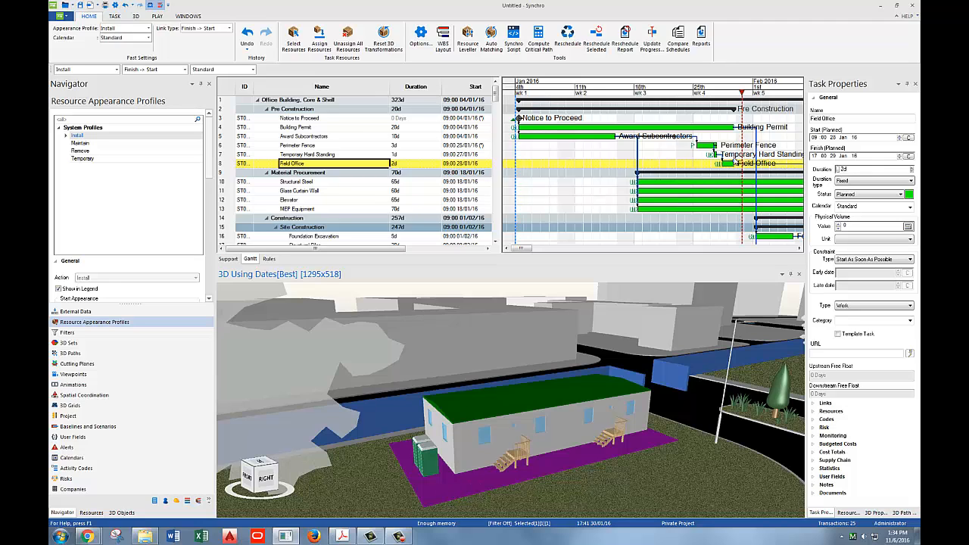
{"action": "scroll", "coordinate": [724, 151], "scroll_direction": "up", "scroll_amount": 2, "text": "ctrl"}
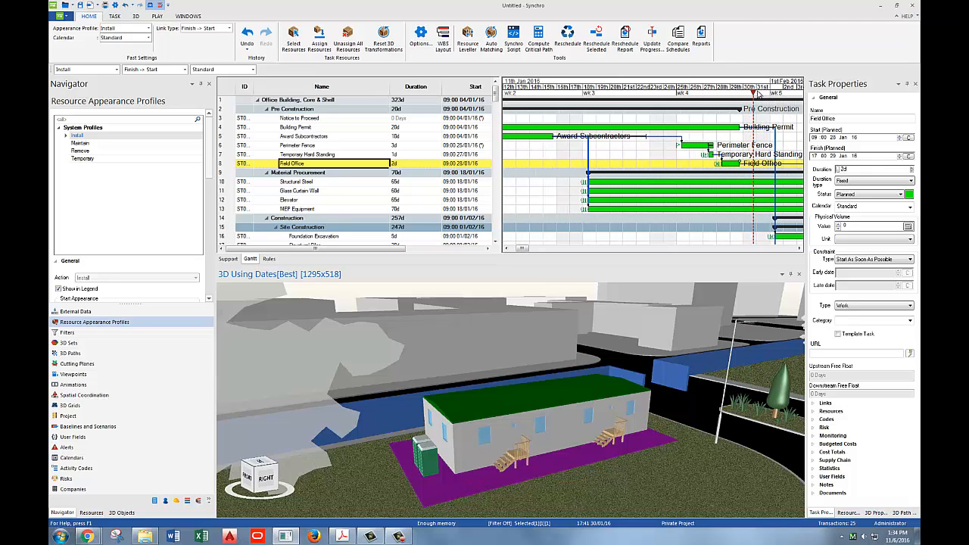
{"action": "left_click_drag", "start_coordinate": [754, 90], "coordinate": [698, 91]}
{"action": "left_click", "coordinate": [619, 499]}
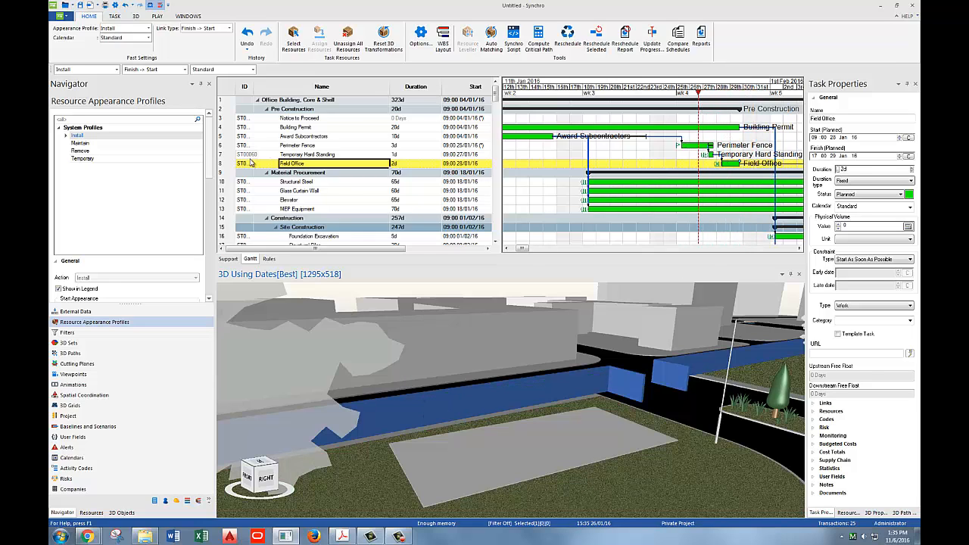
Step: Select the Temporary Hard Standing task and inspect the grey floor slab that corresponds to it
{"action": "left_click", "coordinate": [307, 155]}
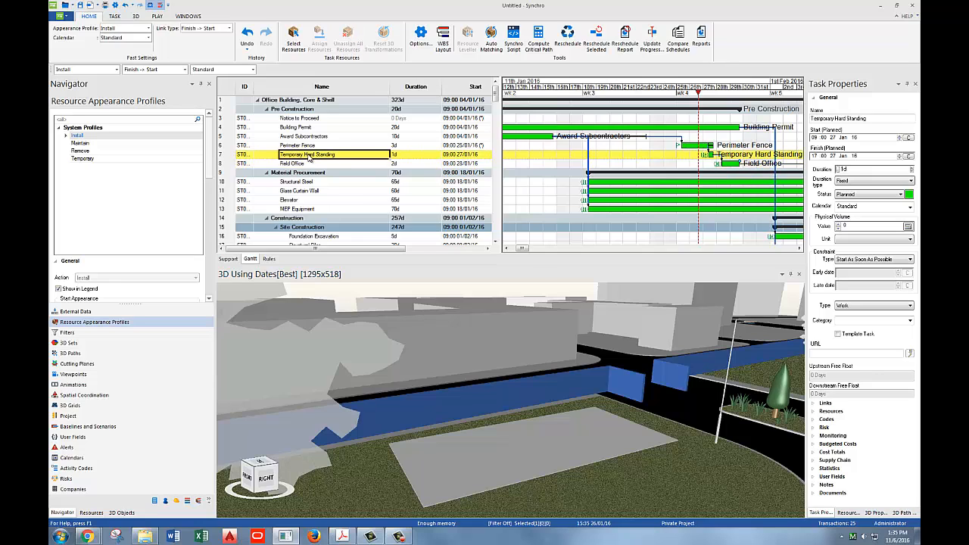
{"action": "left_click", "coordinate": [473, 461]}
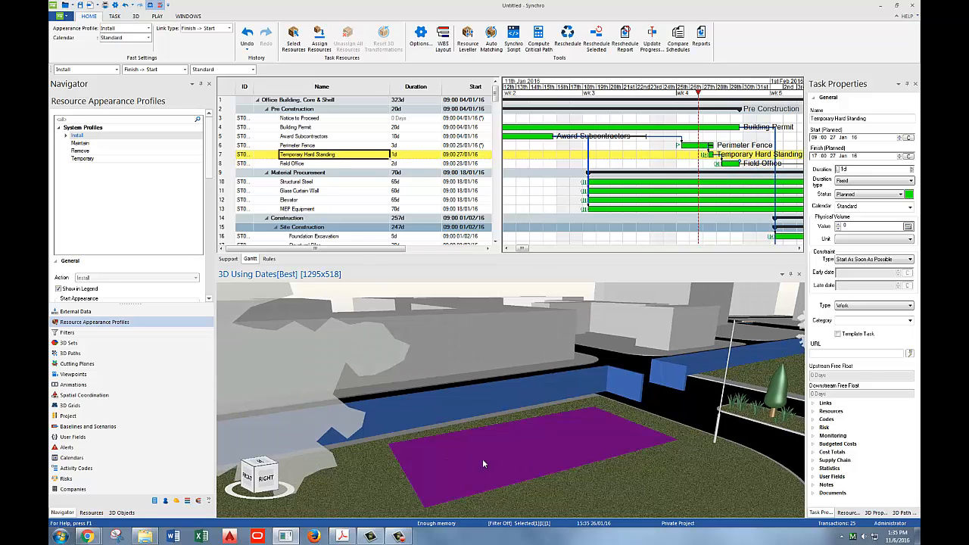
{"action": "left_click", "coordinate": [479, 459]}
{"action": "mouse_move", "coordinate": [479, 460]}
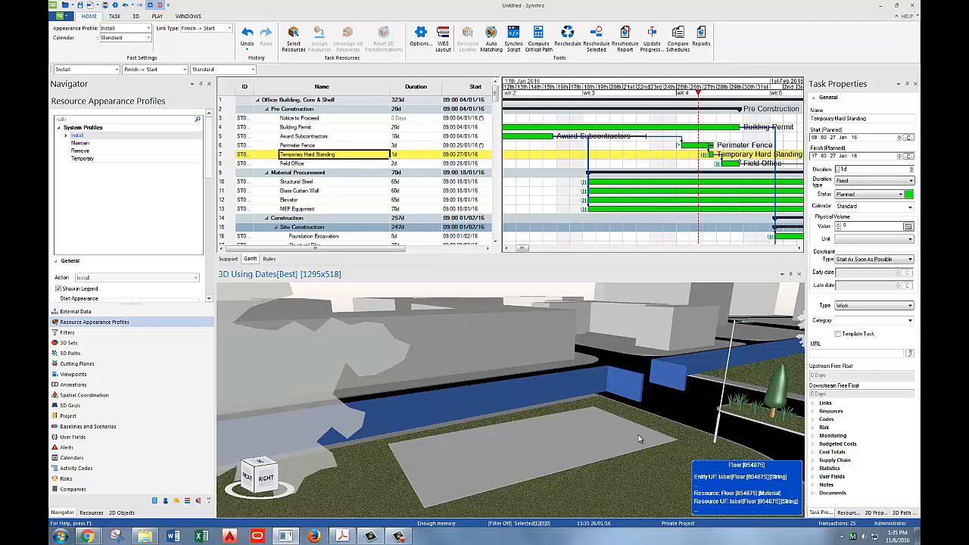
Step: Create a user resource appearance profile named Concrete Pour with the Install action
{"action": "right_click", "coordinate": [78, 139]}
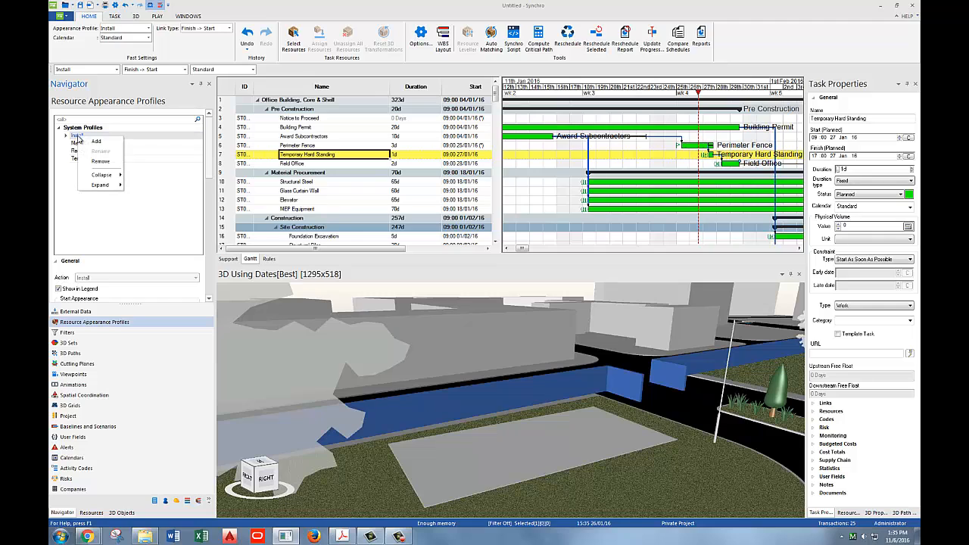
{"action": "left_click", "coordinate": [98, 144]}
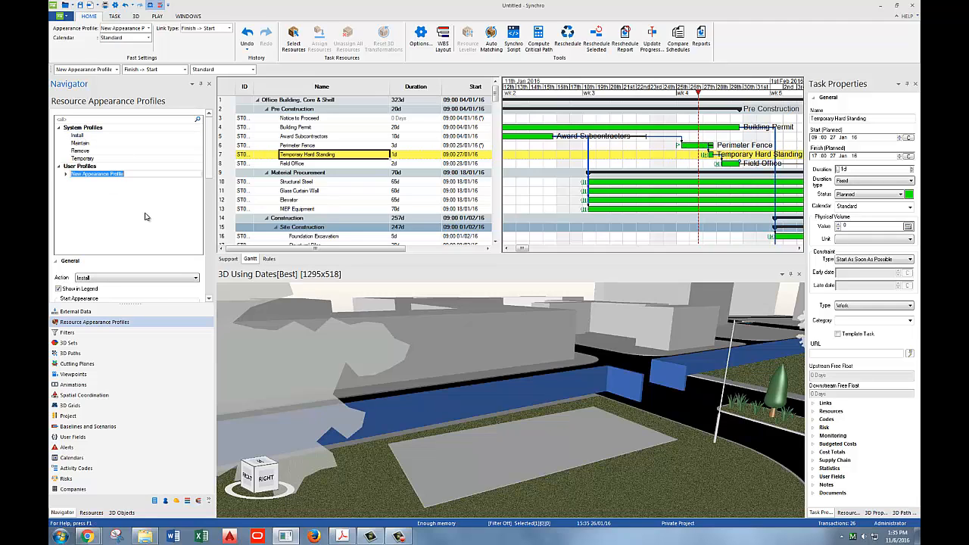
{"action": "type", "text": "Concrete Pour"}
{"action": "left_click", "coordinate": [85, 175]}
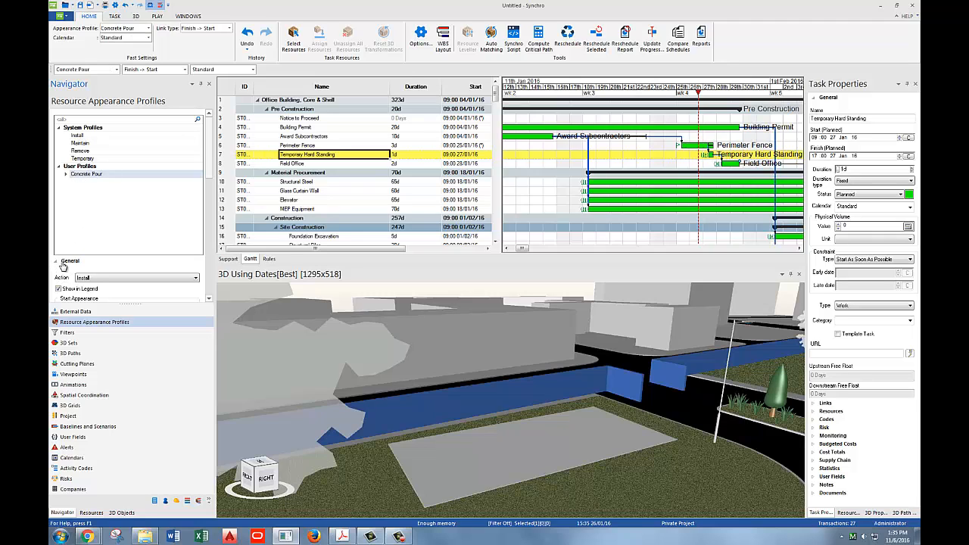
{"action": "left_click_drag", "start_coordinate": [210, 155], "coordinate": [213, 189]}
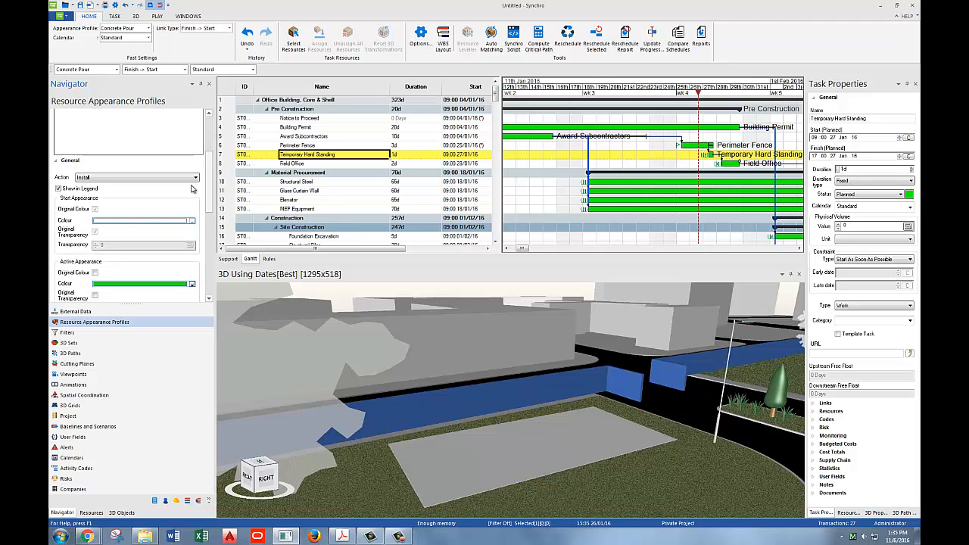
{"action": "left_click", "coordinate": [93, 178]}
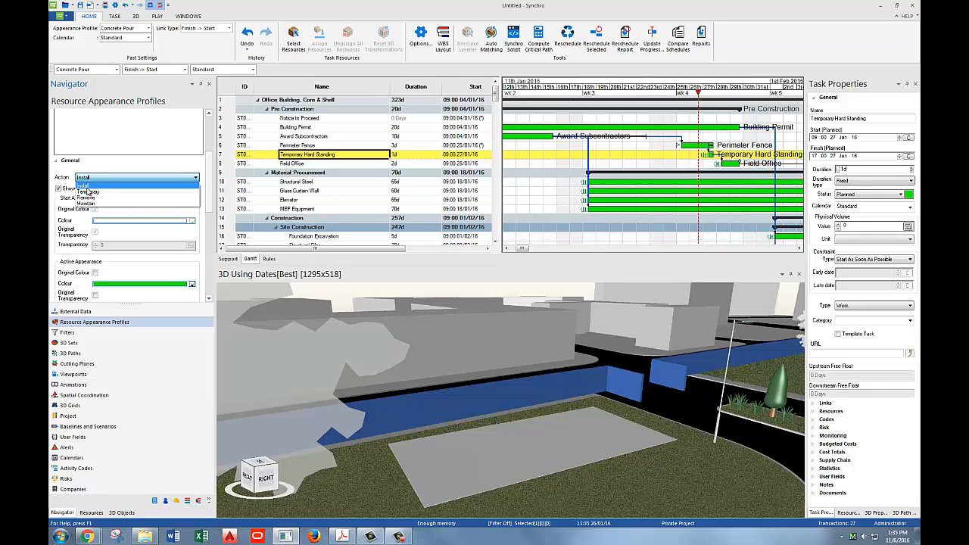
{"action": "left_click", "coordinate": [85, 186]}
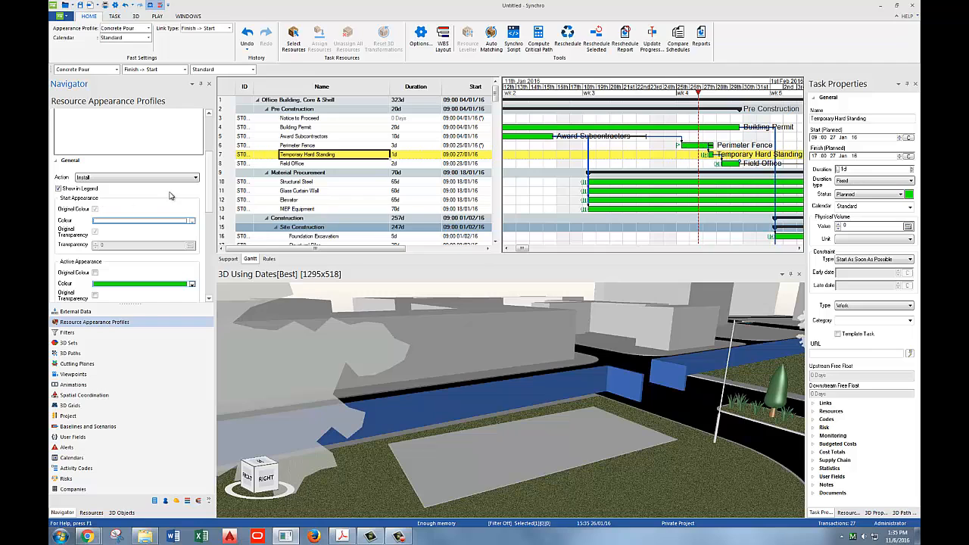
Step: Review the Concrete Pour profile's start, active and end appearance settings, including the active colour choices
{"action": "scroll", "coordinate": [208, 179], "scroll_direction": "down", "scroll_amount": 2}
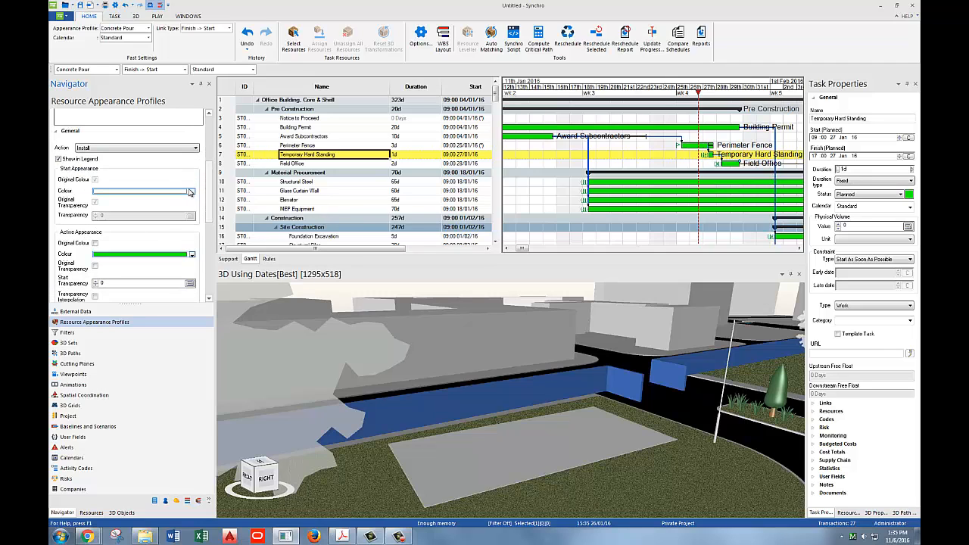
{"action": "scroll", "coordinate": [212, 184], "scroll_direction": "down", "scroll_amount": 10}
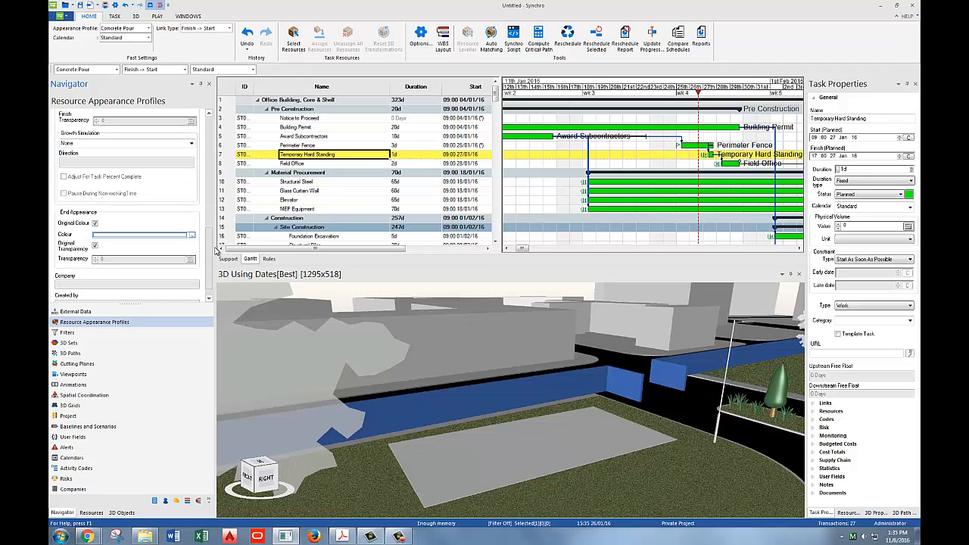
{"action": "left_click_drag", "start_coordinate": [211, 256], "coordinate": [210, 208]}
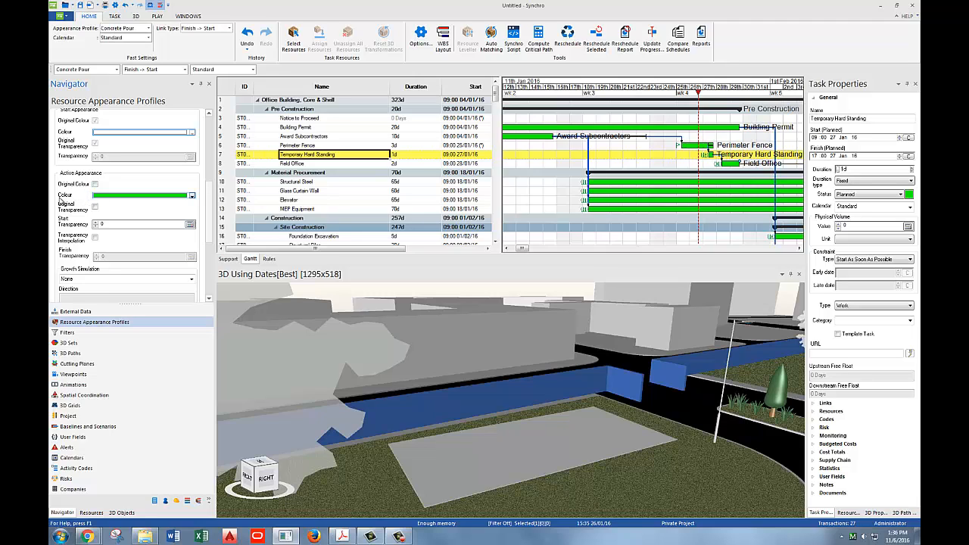
{"action": "left_click", "coordinate": [108, 198]}
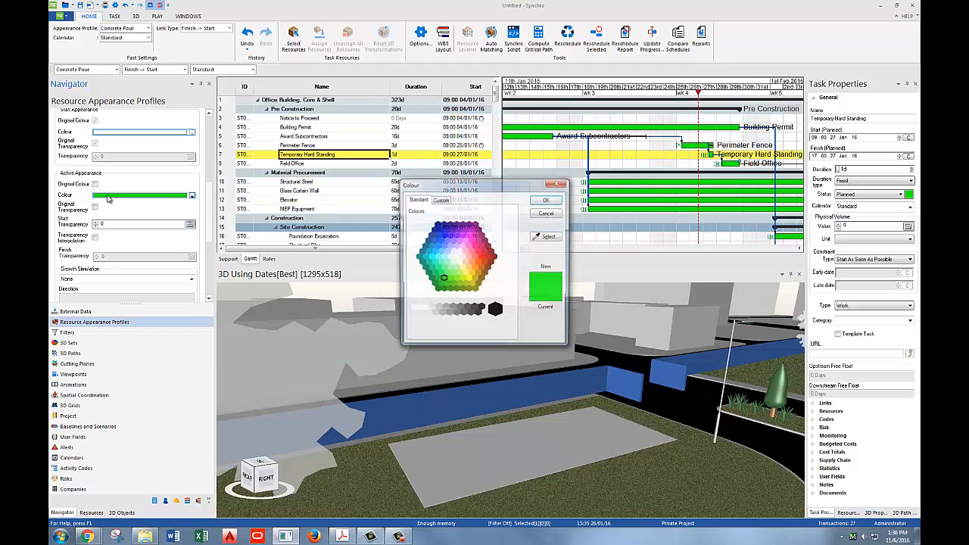
{"action": "key", "text": "Escape"}
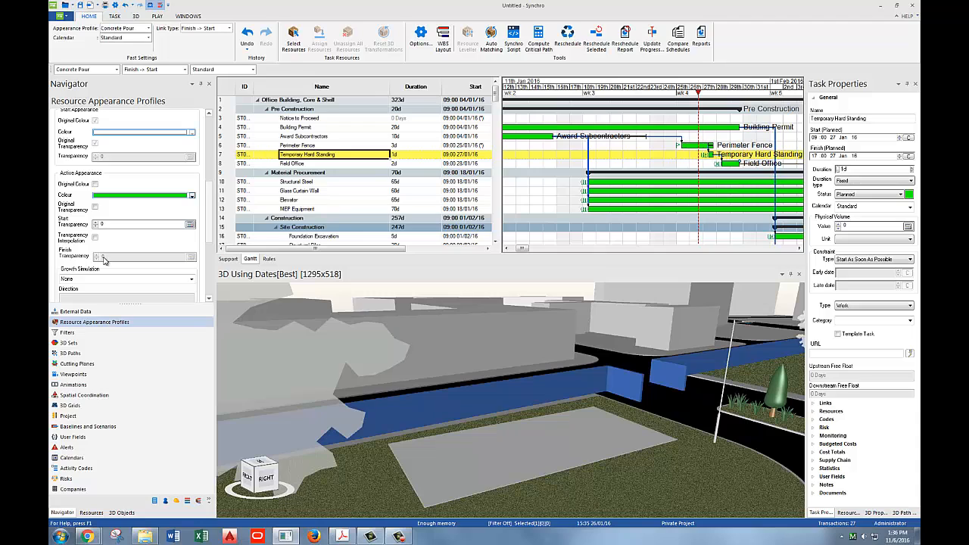
Step: Set the growth simulation of the Concrete Pour profile's active appearance to Right - Left
{"action": "scroll", "coordinate": [111, 244], "scroll_direction": "down", "scroll_amount": 5}
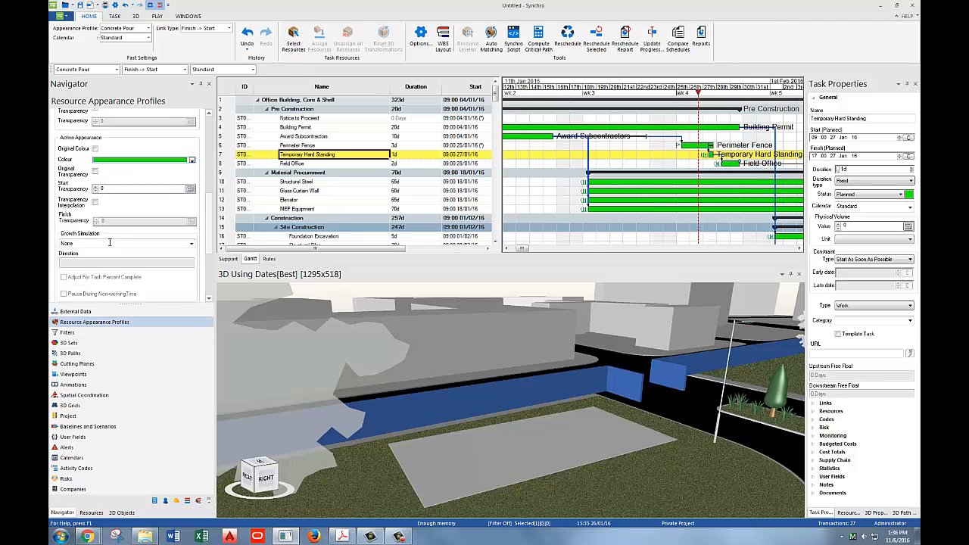
{"action": "left_click", "coordinate": [173, 219]}
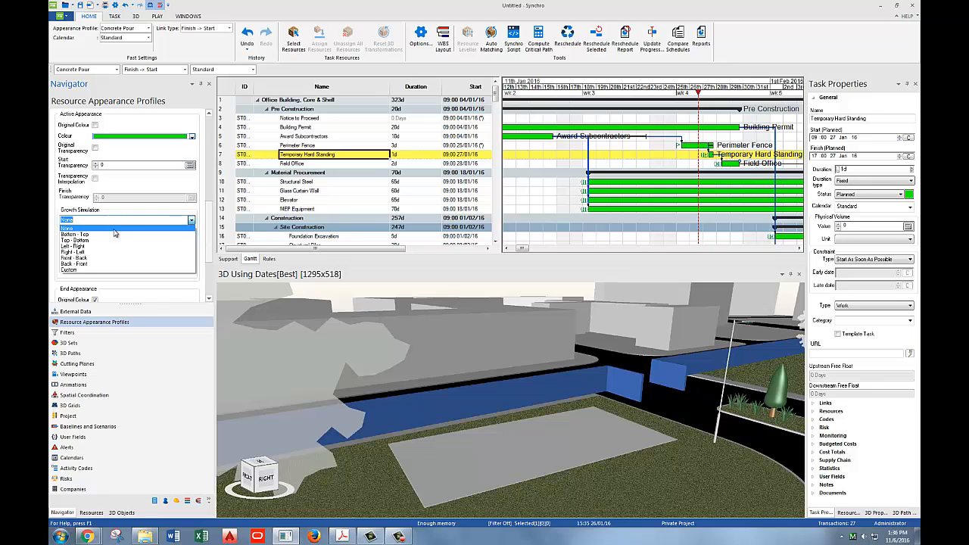
{"action": "left_click", "coordinate": [67, 252]}
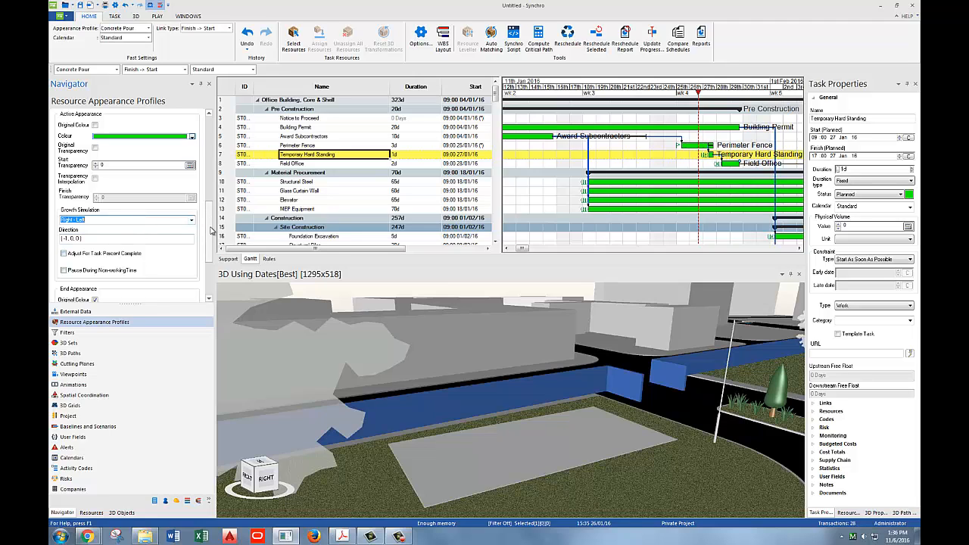
{"action": "left_click", "coordinate": [115, 219]}
{"action": "scroll", "coordinate": [86, 208], "scroll_direction": "down", "scroll_amount": 1}
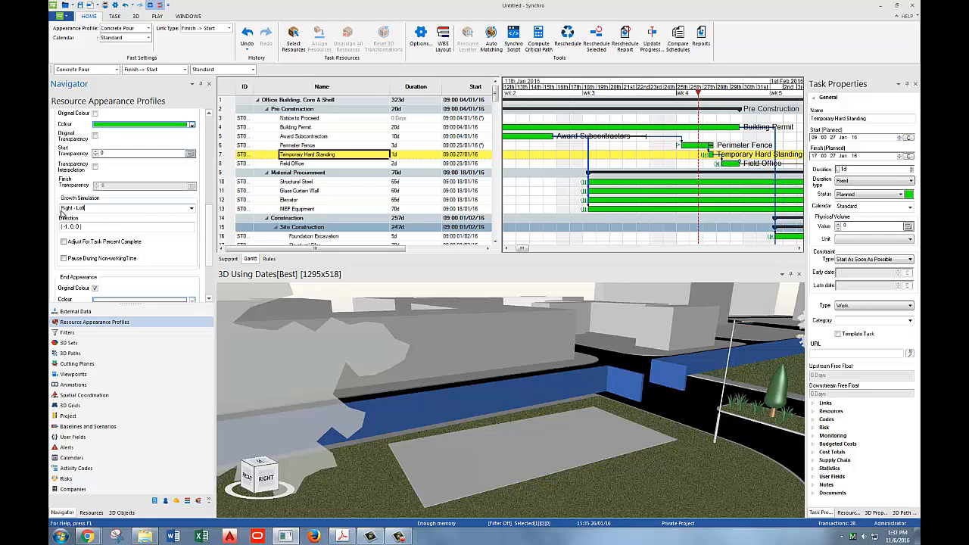
{"action": "left_click", "coordinate": [101, 229]}
{"action": "left_click_drag", "start_coordinate": [209, 219], "coordinate": [210, 129]}
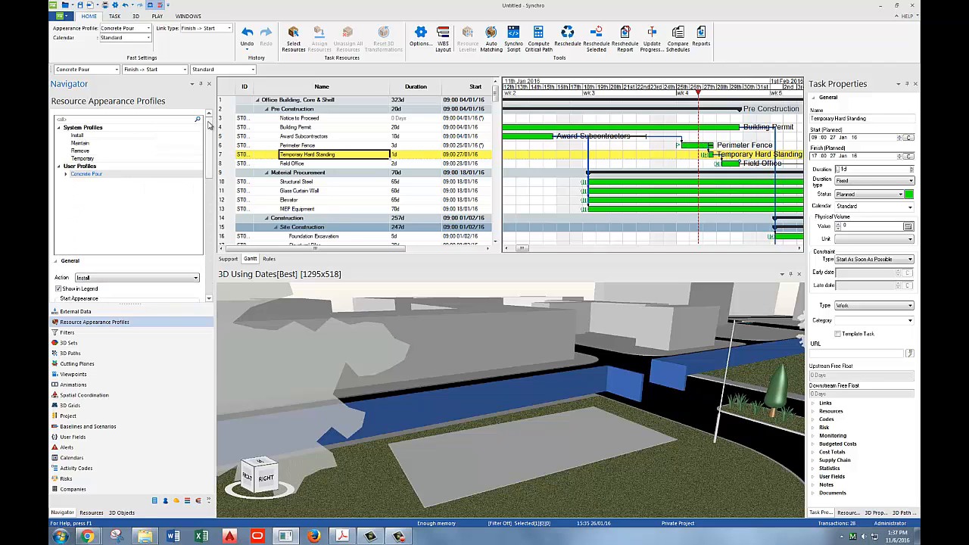
Step: Assign the grey floor slab to the Temporary Hard Standing task using the Concrete Pour appearance profile
{"action": "left_click", "coordinate": [339, 154]}
{"action": "left_click", "coordinate": [509, 447]}
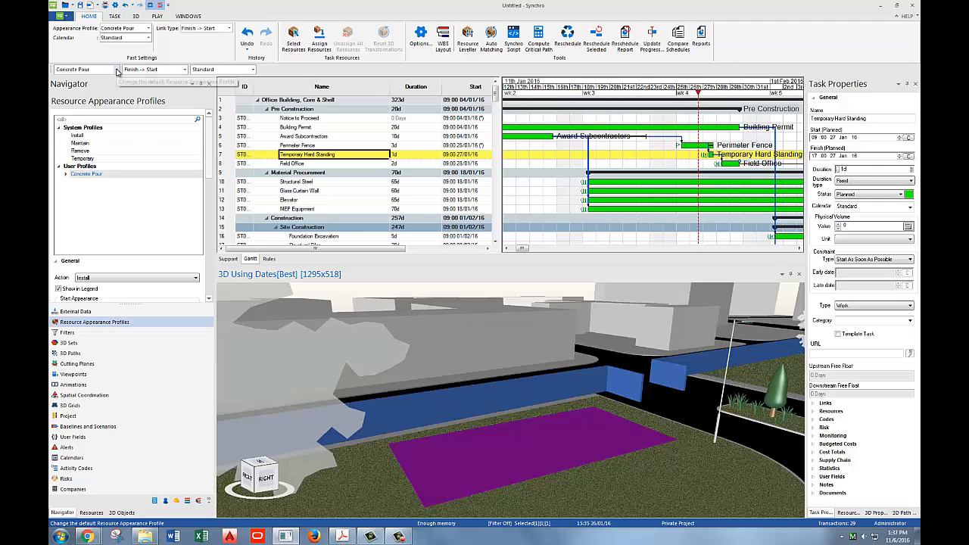
{"action": "left_click", "coordinate": [115, 70]}
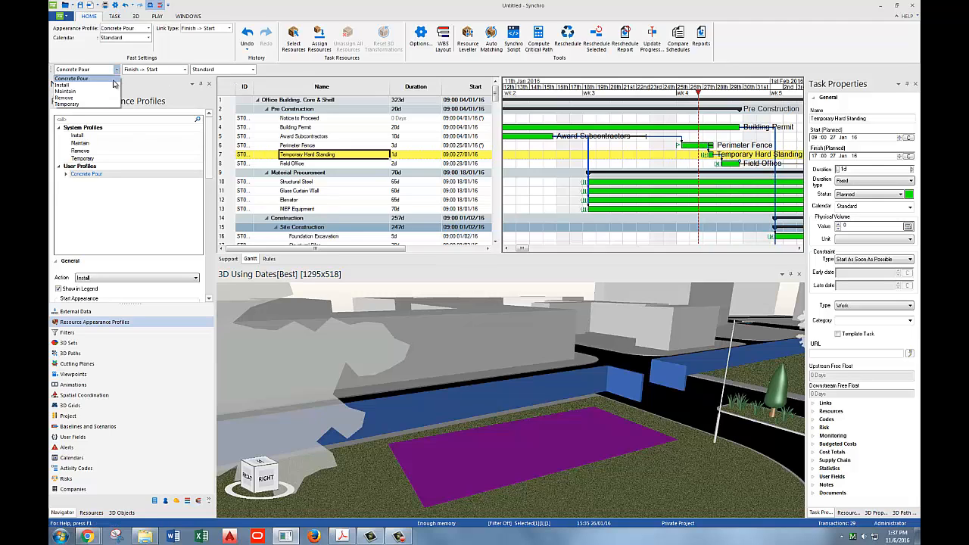
{"action": "left_click", "coordinate": [75, 79]}
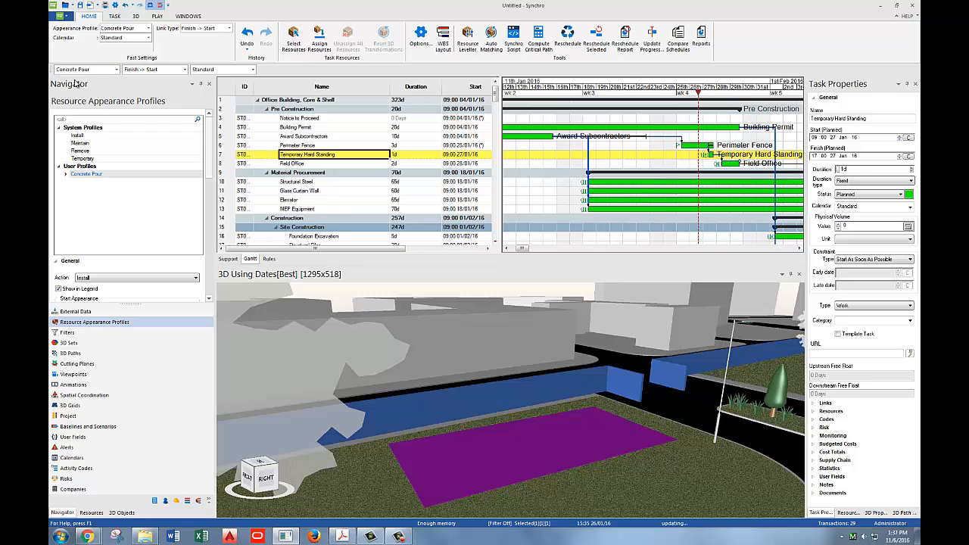
{"action": "right_click", "coordinate": [496, 448]}
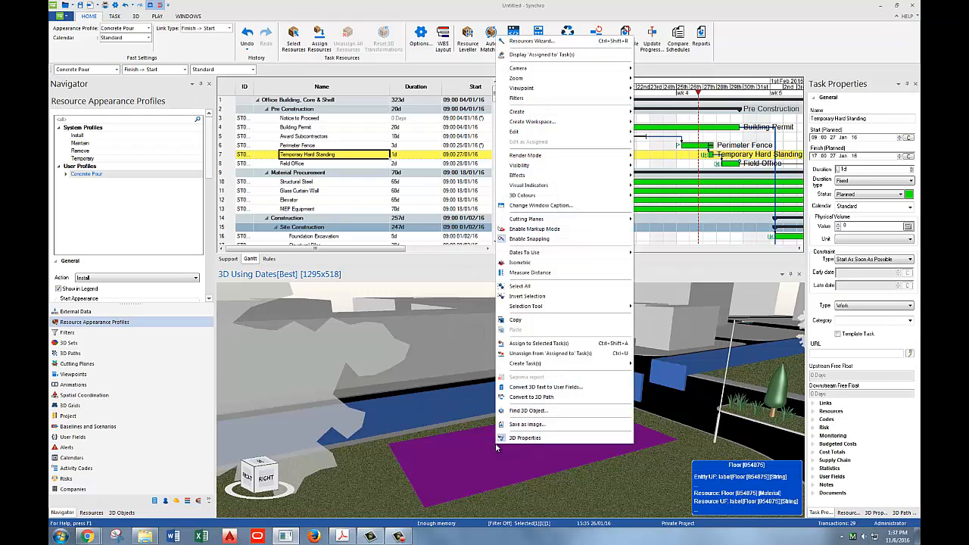
{"action": "left_click", "coordinate": [538, 342]}
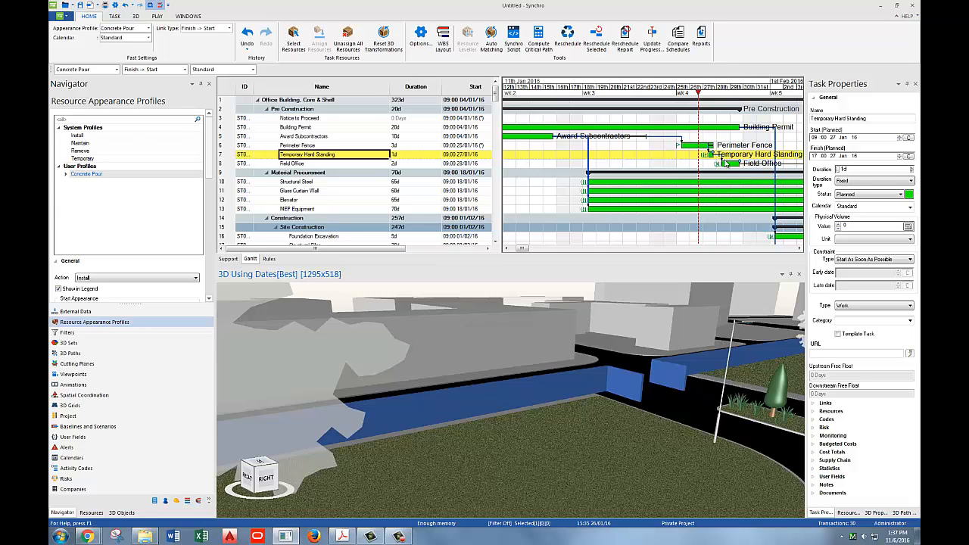
Step: Move the focus time forward to 29/01/16 and back to mid-task on 27/01/16 to examine how the Temporary Hard Standing slab grows
{"action": "scroll", "coordinate": [716, 158], "scroll_direction": "up", "scroll_amount": 3, "text": "ctrl"}
{"action": "scroll", "coordinate": [716, 158], "scroll_direction": "up", "scroll_amount": 4, "text": "ctrl"}
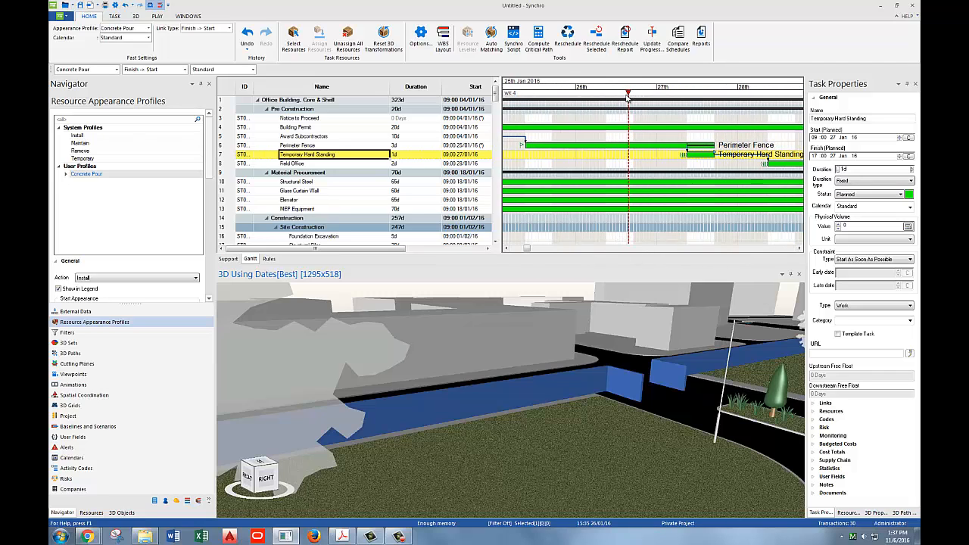
{"action": "left_click_drag", "start_coordinate": [628, 93], "coordinate": [787, 111]}
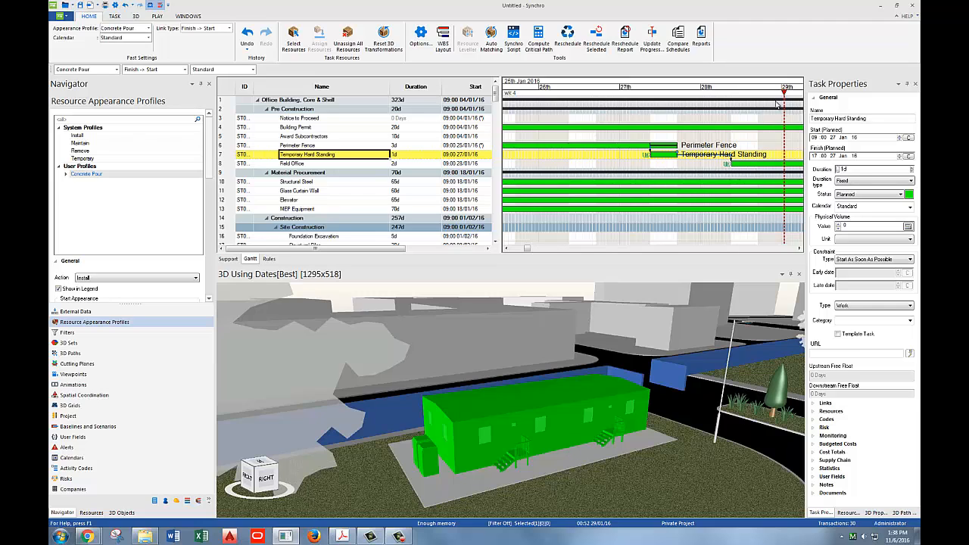
{"action": "mouse_move", "coordinate": [786, 90]}
{"action": "left_mouse_down"}
{"action": "mouse_move", "coordinate": [643, 89]}
{"action": "mouse_move", "coordinate": [681, 94]}
{"action": "left_mouse_up"}
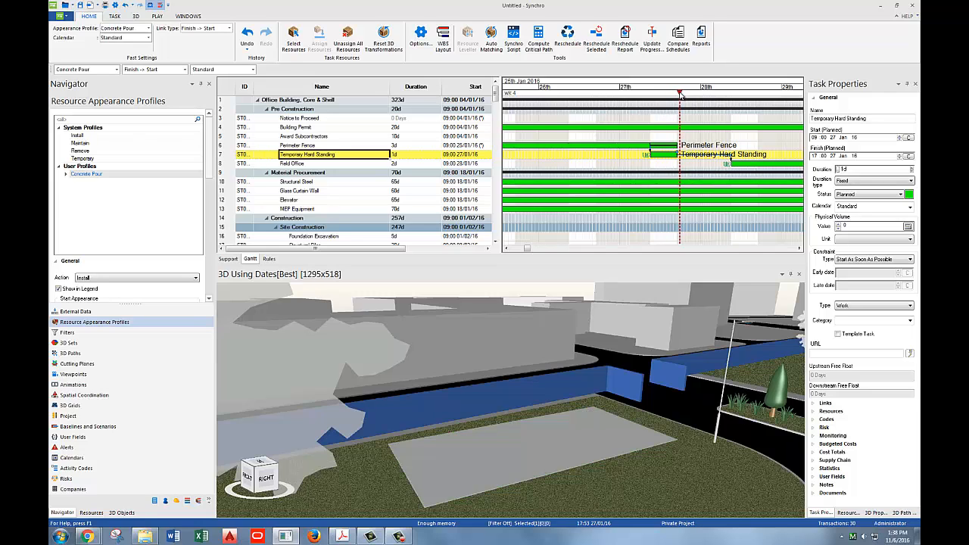
{"action": "left_click_drag", "start_coordinate": [681, 94], "coordinate": [667, 97]}
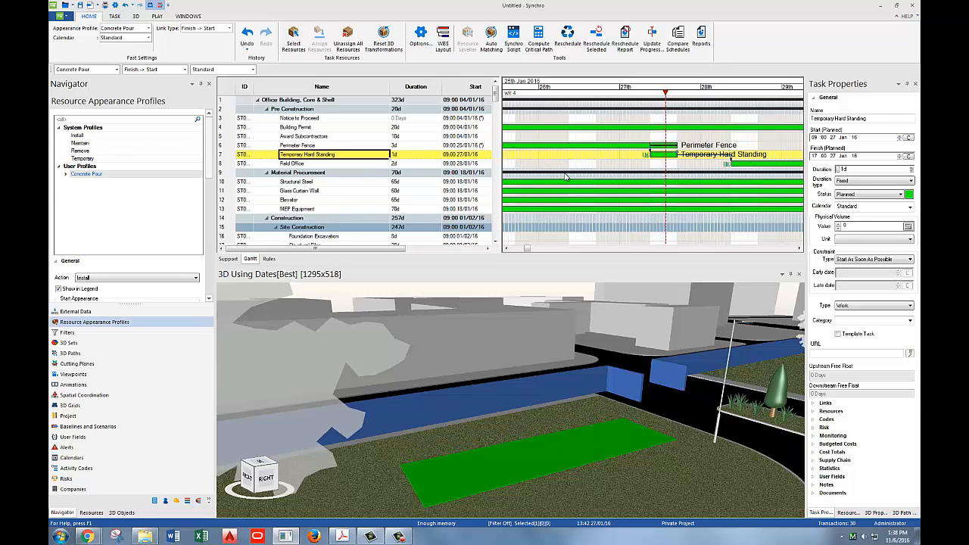
Step: Set the growth simulation of the Concrete Pour profile's active appearance to Front - Back
{"action": "left_click", "coordinate": [87, 175]}
{"action": "left_click_drag", "start_coordinate": [209, 152], "coordinate": [208, 243]}
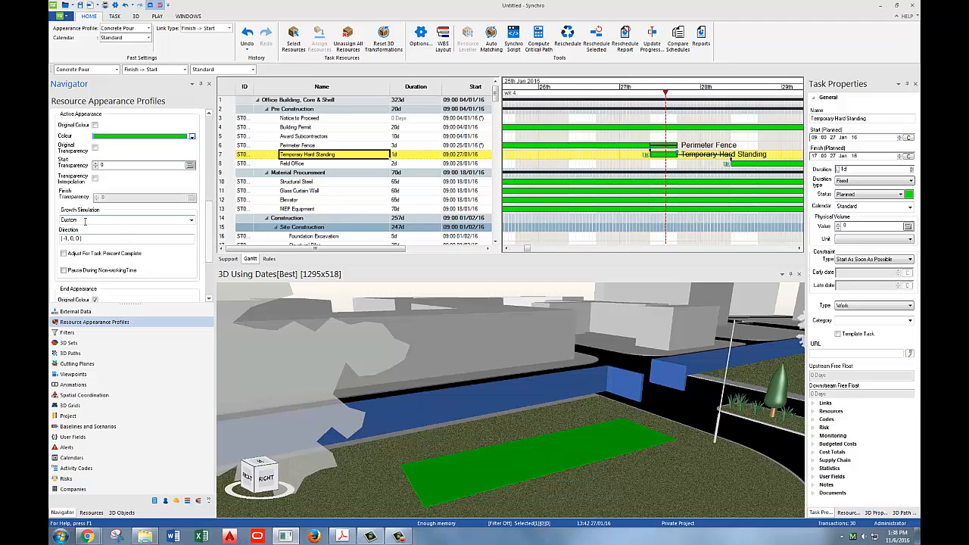
{"action": "left_click", "coordinate": [192, 221]}
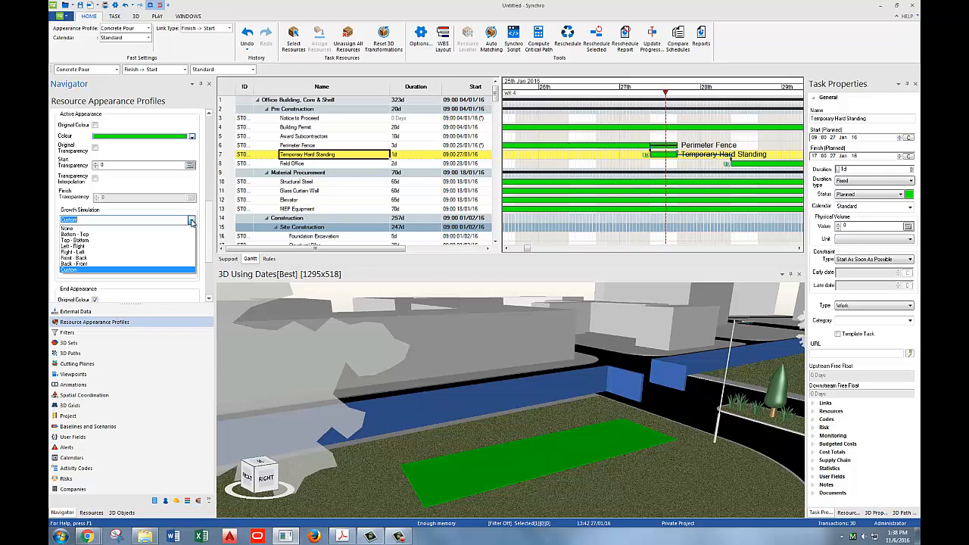
{"action": "left_click", "coordinate": [82, 258]}
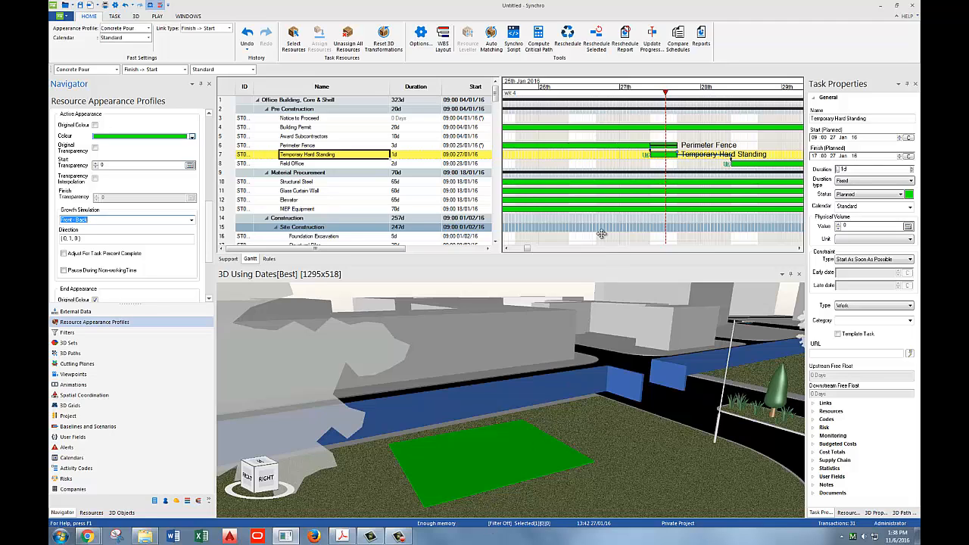
Step: Move the focus time past the Temporary Hard Standing and Field Office tasks to 30/01/16 to check their finished appearance
{"action": "mouse_move", "coordinate": [665, 92]}
{"action": "left_mouse_down"}
{"action": "mouse_move", "coordinate": [642, 92]}
{"action": "mouse_move", "coordinate": [682, 94]}
{"action": "left_mouse_up"}
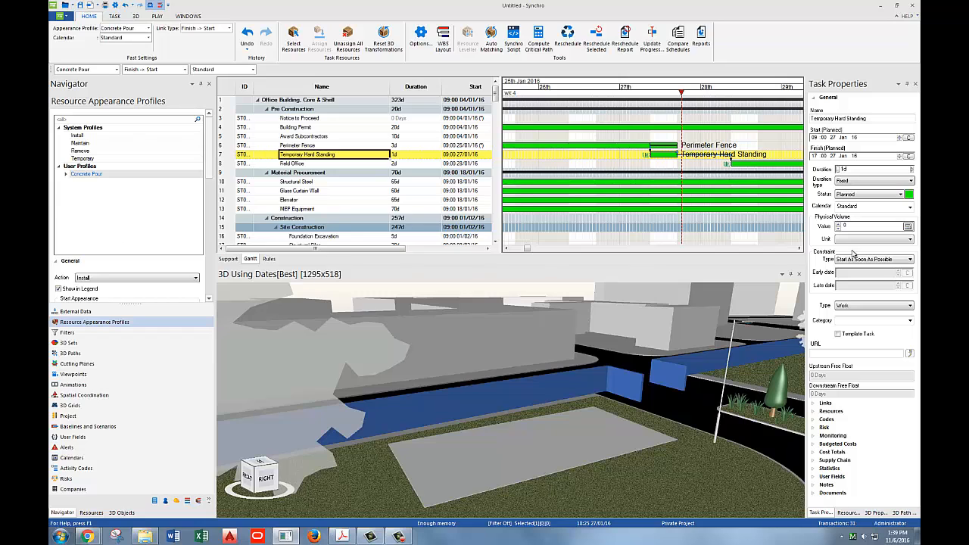
{"action": "scroll", "coordinate": [676, 163], "scroll_direction": "down", "scroll_amount": 3}
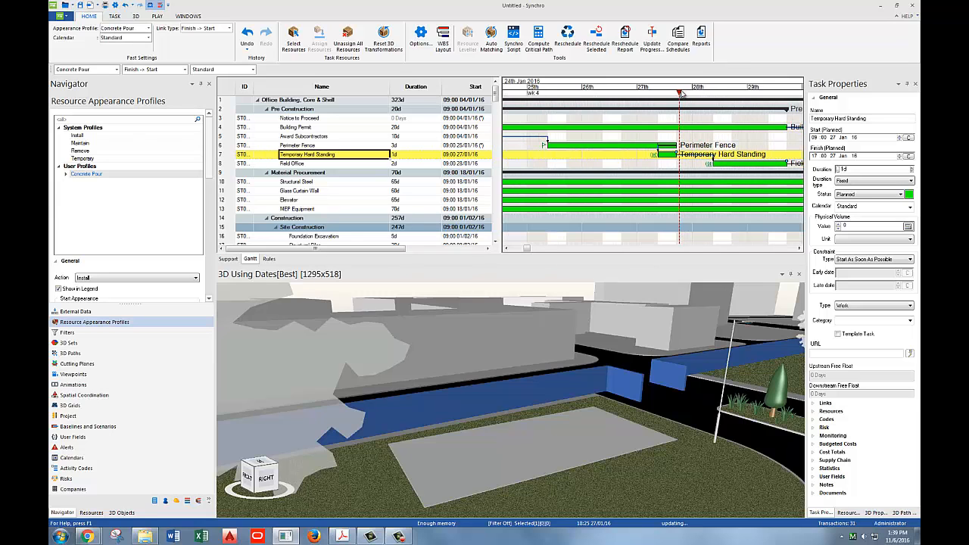
{"action": "left_click_drag", "start_coordinate": [680, 92], "coordinate": [795, 93]}
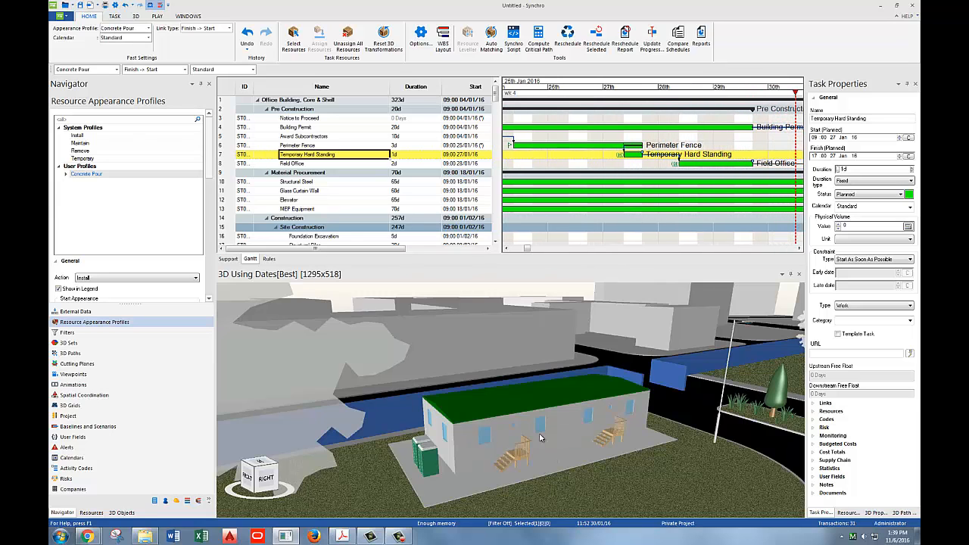
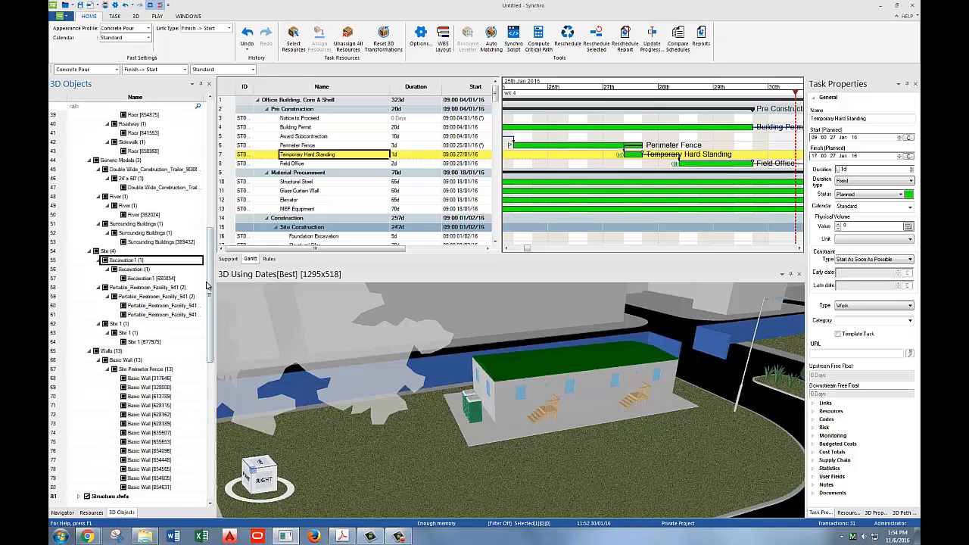
Step: Look over the whole site in the 3D view, including the office building, field office trailer and perimeter fence
{"action": "left_click_drag", "start_coordinate": [210, 288], "coordinate": [212, 138]}
{"action": "left_click", "coordinate": [78, 132]}
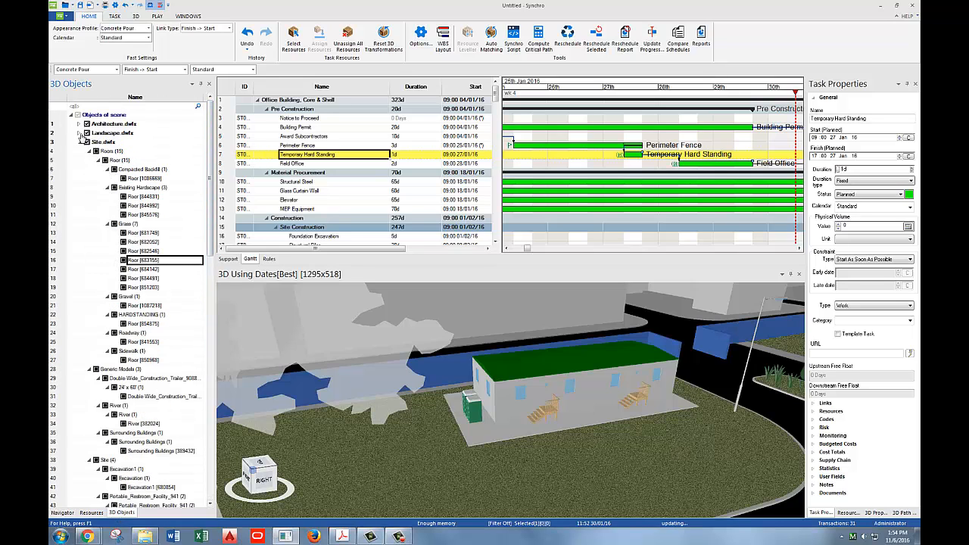
{"action": "left_click", "coordinate": [79, 143]}
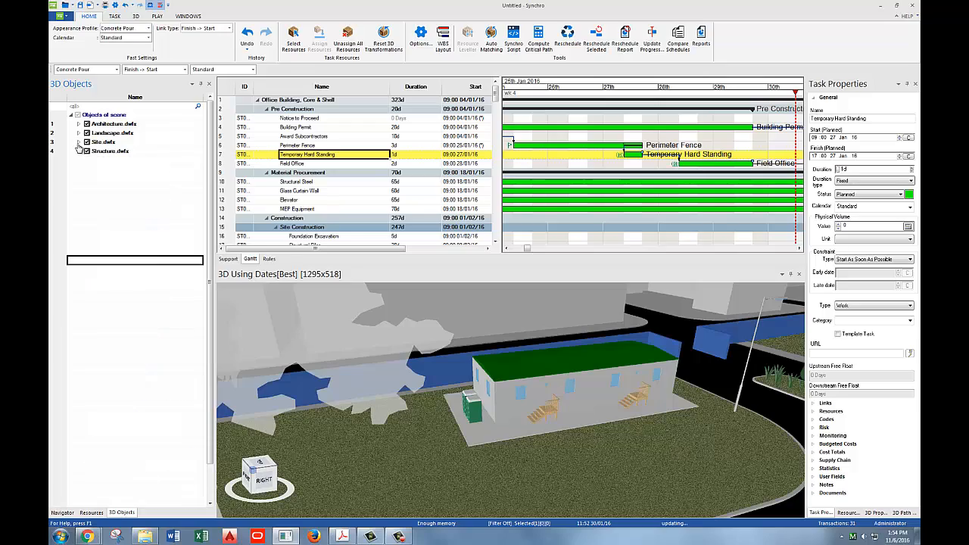
{"action": "left_click", "coordinate": [522, 371]}
{"action": "left_click", "coordinate": [522, 370]}
{"action": "scroll", "coordinate": [522, 371], "scroll_direction": "down", "scroll_amount": 3}
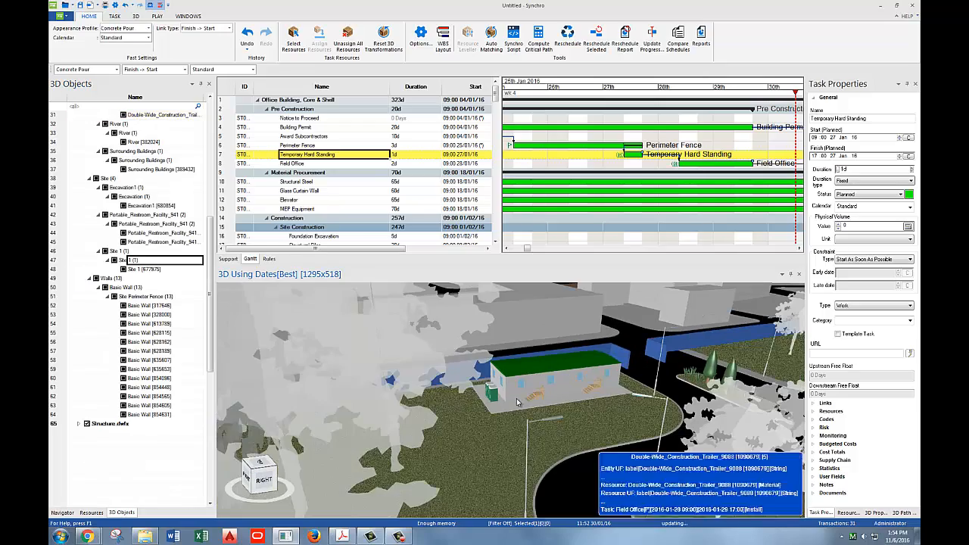
{"action": "left_click_drag", "start_coordinate": [523, 372], "coordinate": [490, 422]}
{"action": "scroll", "coordinate": [492, 416], "scroll_direction": "down", "scroll_amount": 5}
{"action": "scroll", "coordinate": [512, 356], "scroll_direction": "up", "scroll_amount": 3}
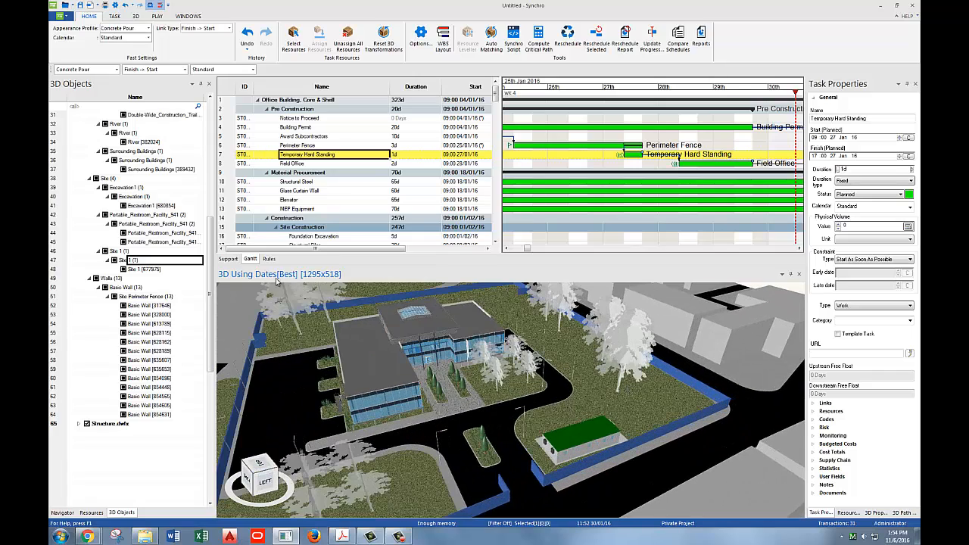
Step: Hide the Landscape.dwfx model to inspect the building on the bare site, and show it again
{"action": "left_click_drag", "start_coordinate": [212, 298], "coordinate": [211, 177]}
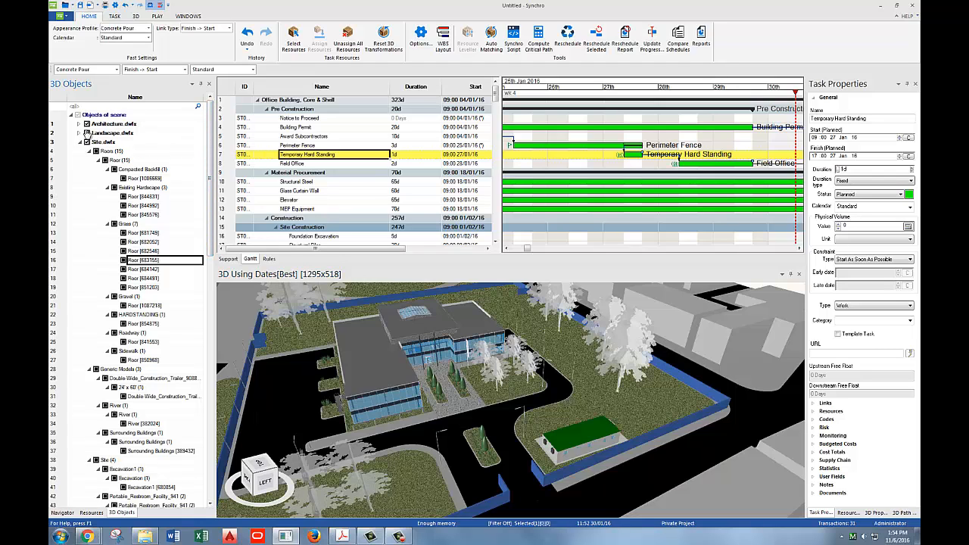
{"action": "left_click", "coordinate": [86, 132]}
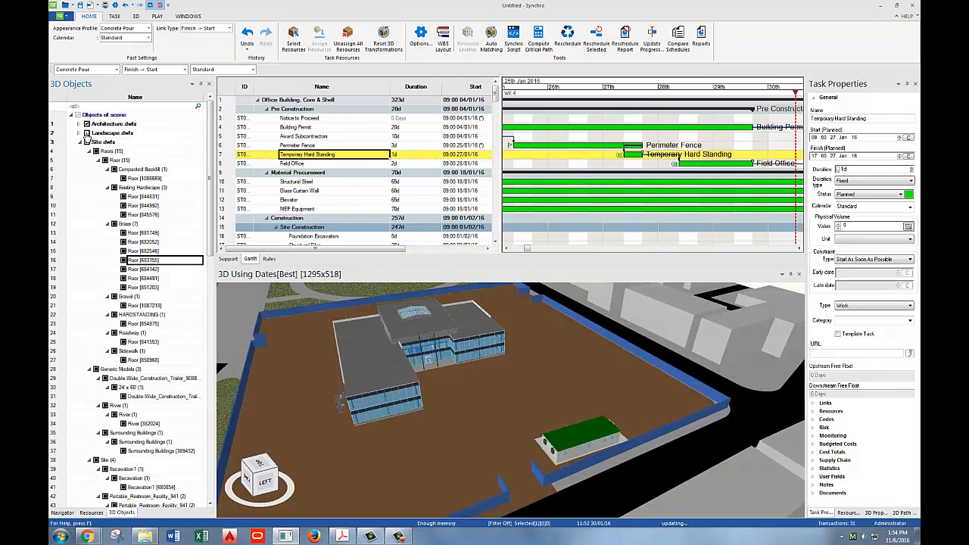
{"action": "left_click_drag", "start_coordinate": [496, 408], "coordinate": [459, 369]}
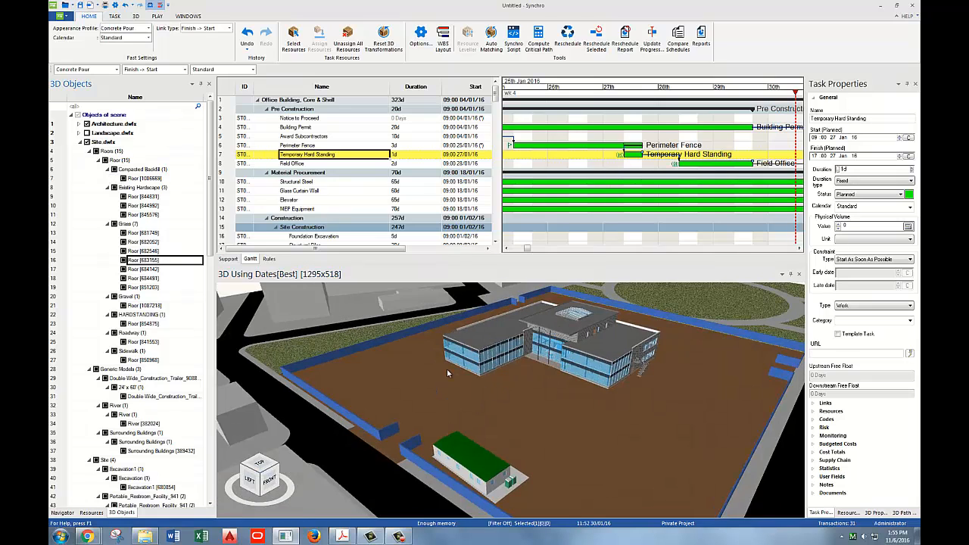
{"action": "scroll", "coordinate": [553, 370], "scroll_direction": "up", "scroll_amount": 5}
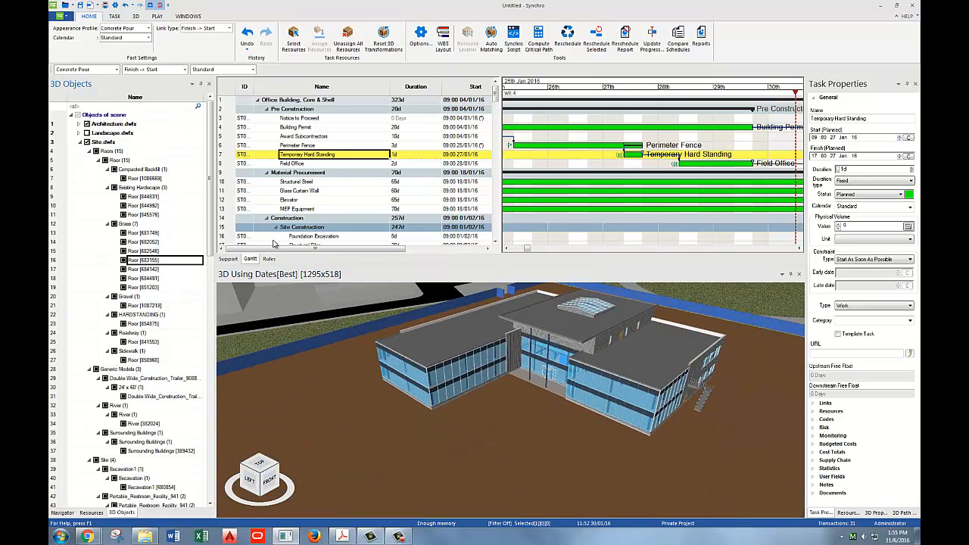
{"action": "left_click", "coordinate": [87, 133]}
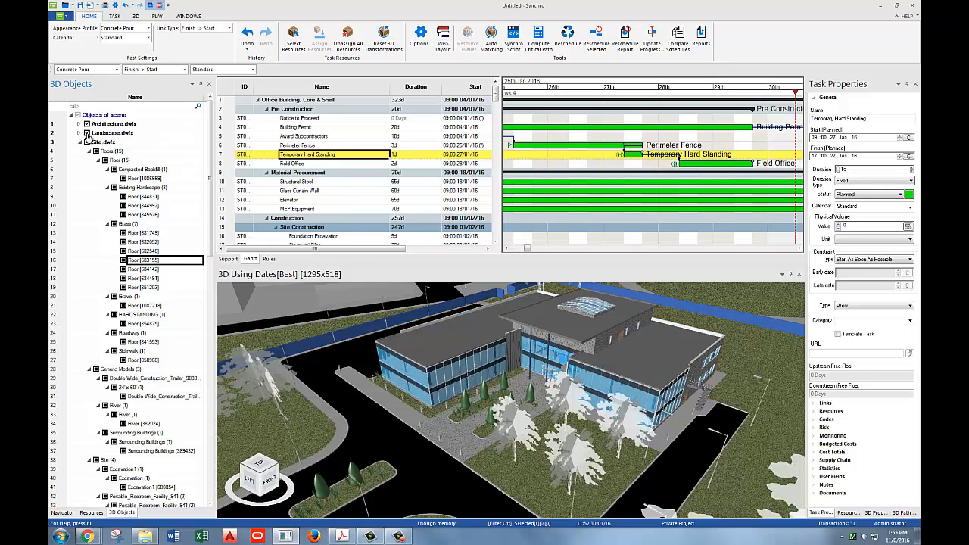
Step: Hide the Architecture.dwfx, Landscape.dwfx and Structure.dwfx models so that only Site.dwfx is displayed
{"action": "left_click", "coordinate": [79, 142]}
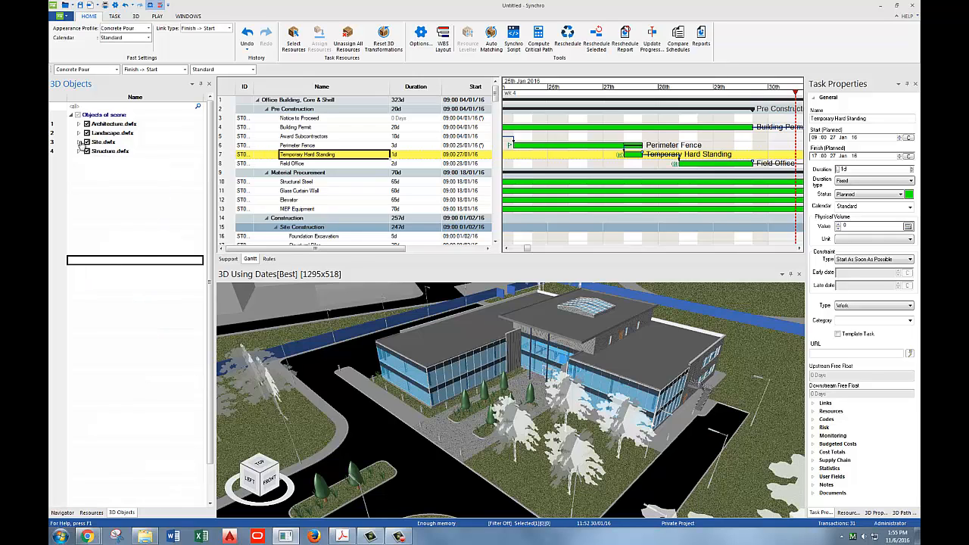
{"action": "left_click", "coordinate": [79, 143]}
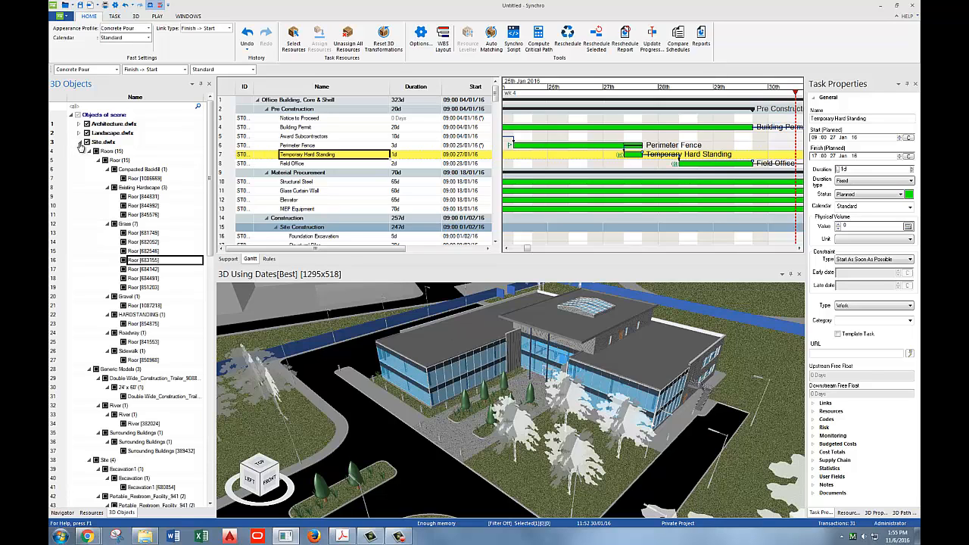
{"action": "left_click", "coordinate": [87, 124]}
{"action": "scroll", "coordinate": [77, 303], "scroll_direction": "down", "scroll_amount": 10}
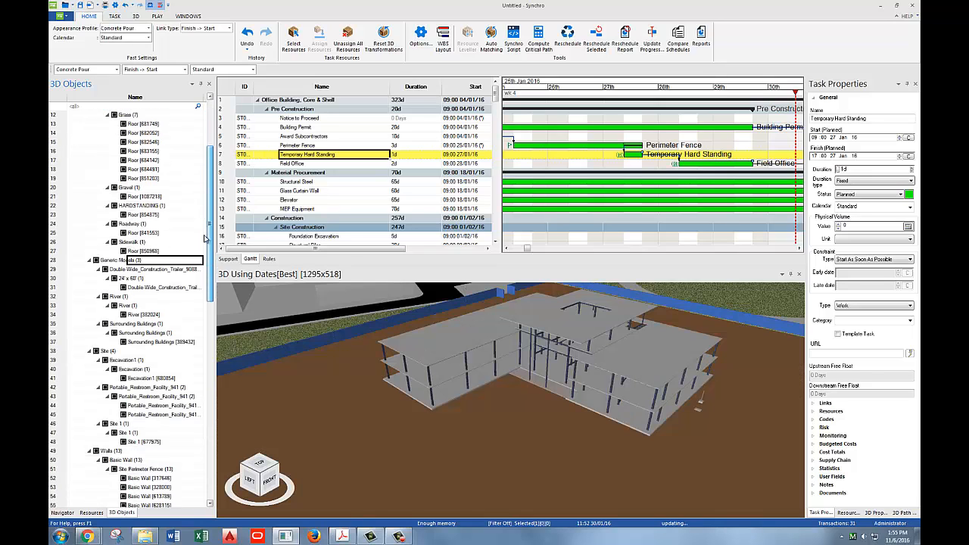
{"action": "left_click", "coordinate": [87, 333]}
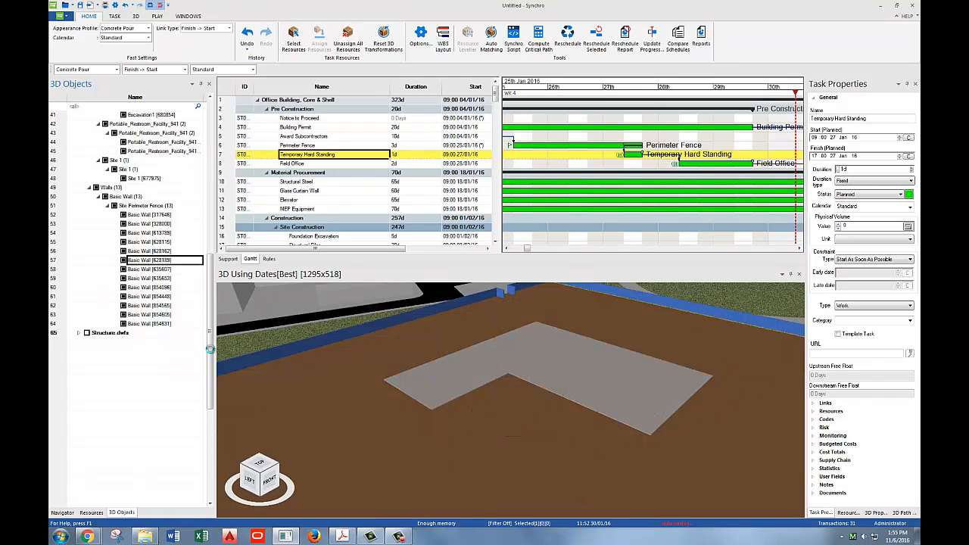
Step: Locate the L-shaped gravel floor of the building footprint in the 3D object tree, and collapse the Site.dwfx branch
{"action": "left_click_drag", "start_coordinate": [213, 350], "coordinate": [213, 180]}
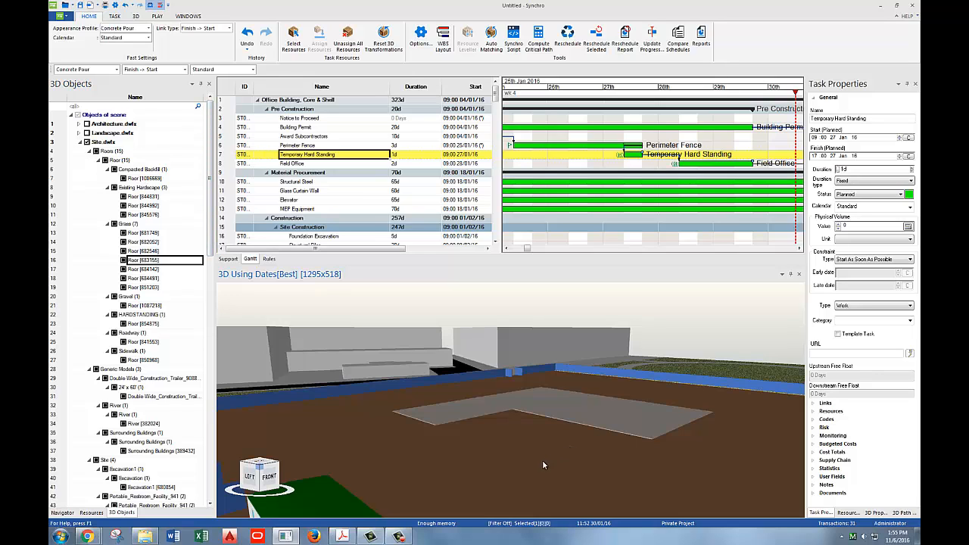
{"action": "middle_click_drag", "start_coordinate": [541, 459], "coordinate": [624, 397]}
{"action": "left_click", "coordinate": [624, 397]}
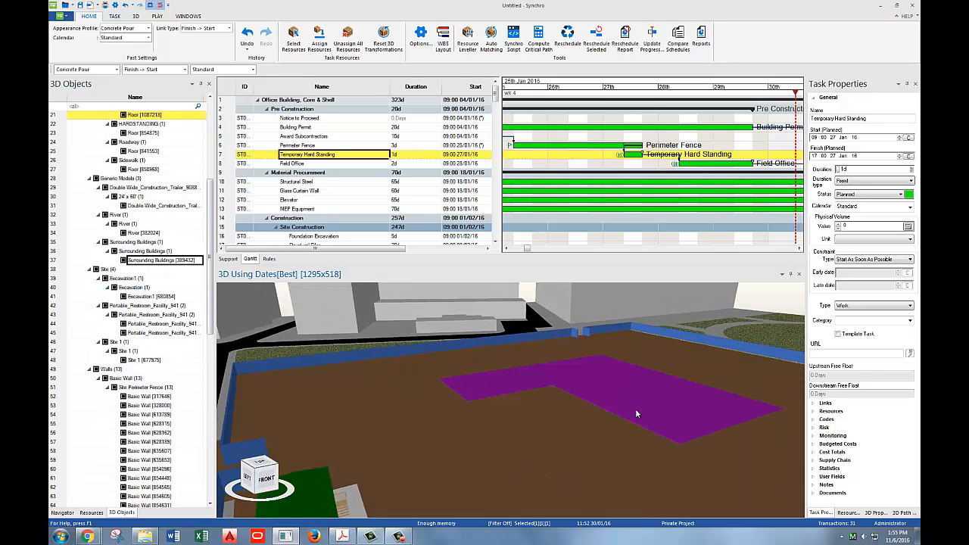
{"action": "left_click_drag", "start_coordinate": [211, 256], "coordinate": [205, 190]}
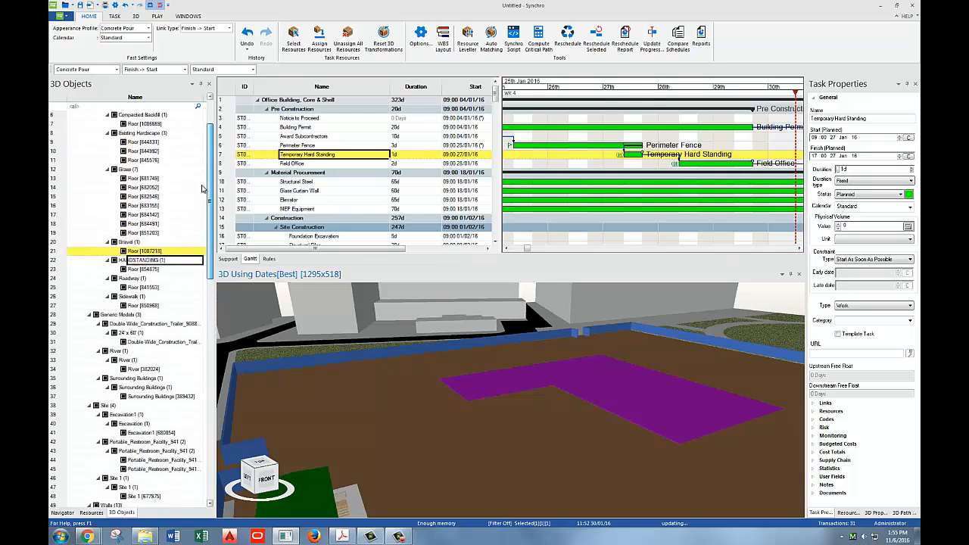
{"action": "left_click", "coordinate": [155, 142]}
{"action": "left_click_drag", "start_coordinate": [211, 294], "coordinate": [211, 215]}
{"action": "left_click", "coordinate": [78, 142]}
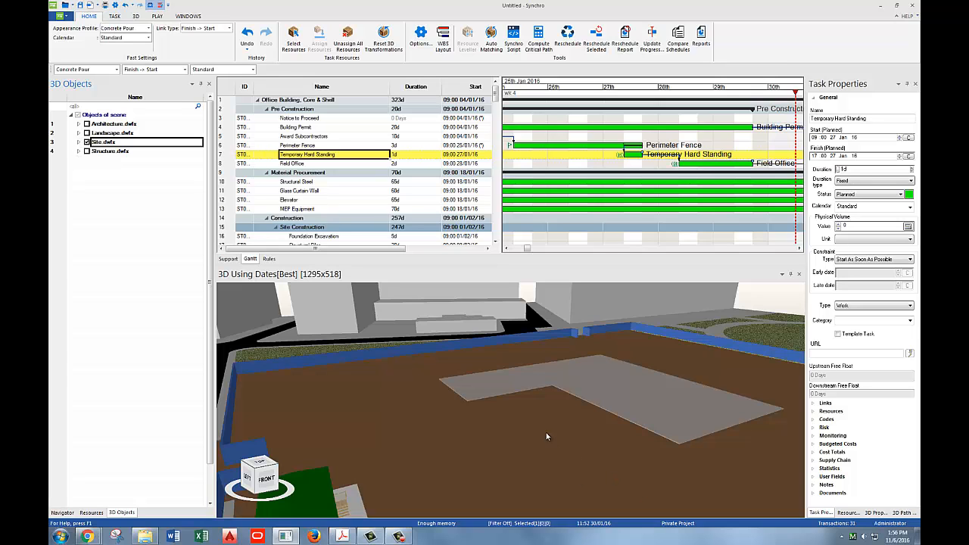
{"action": "scroll", "coordinate": [430, 361], "scroll_direction": "down", "scroll_amount": 4}
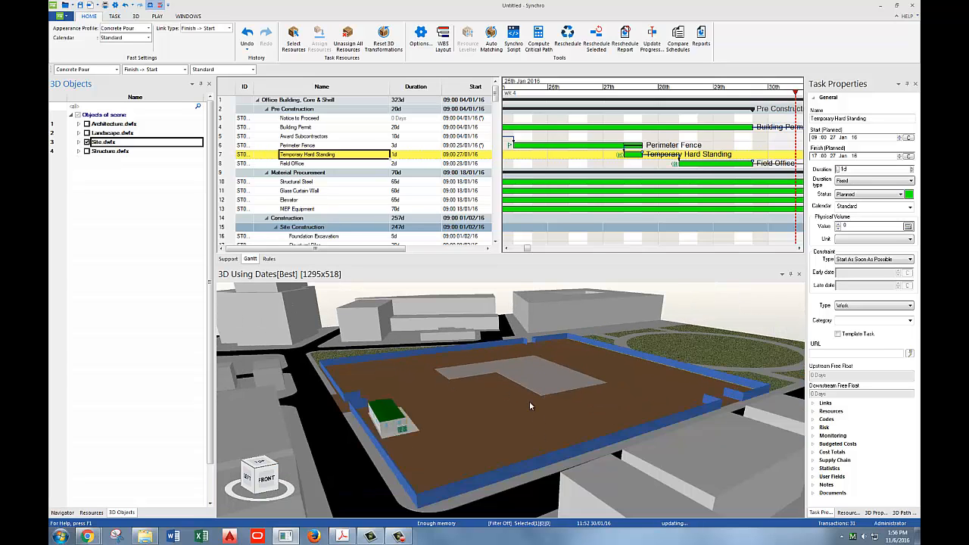
{"action": "middle_click_drag", "start_coordinate": [529, 404], "coordinate": [469, 408]}
{"action": "middle_click_drag", "start_coordinate": [556, 405], "coordinate": [429, 399]}
{"action": "scroll", "coordinate": [502, 397], "scroll_direction": "up", "scroll_amount": 3}
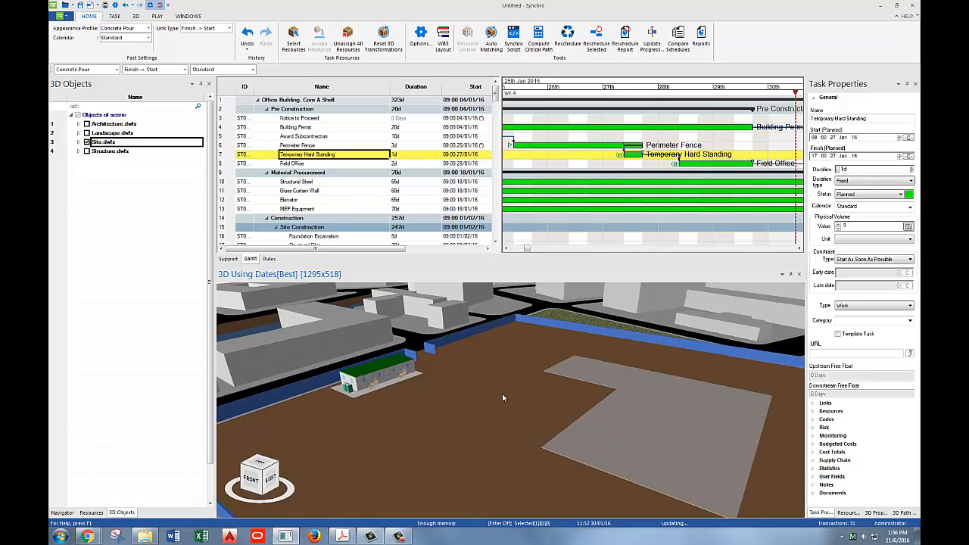
{"action": "mouse_move", "coordinate": [504, 398]}
{"action": "middle_mouse_down"}
{"action": "mouse_move", "coordinate": [489, 400]}
{"action": "mouse_move", "coordinate": [517, 386]}
{"action": "middle_mouse_up"}
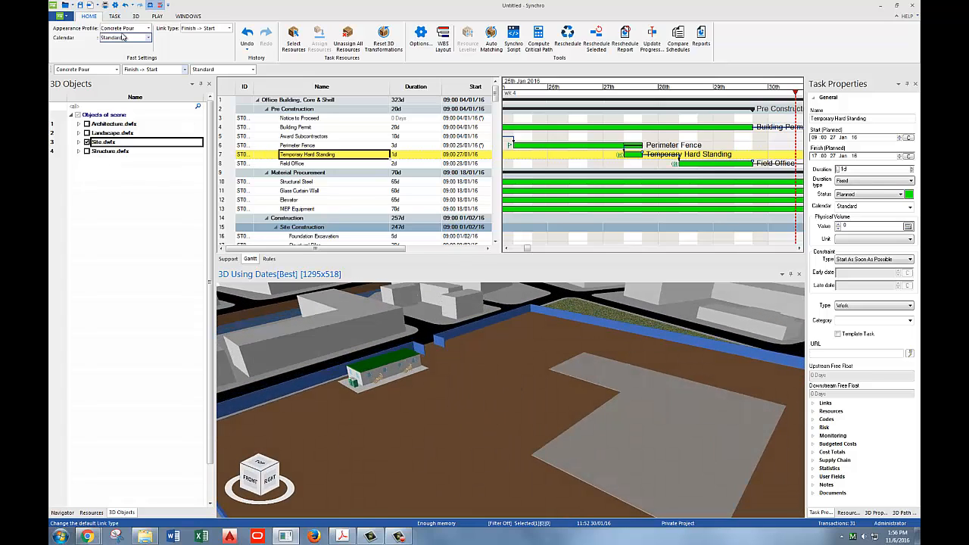
Step: Import the 3D model Excavator.dwf from the 13.1. Importing Equipment folder, keeping the existing import settings
{"action": "left_click", "coordinate": [65, 17]}
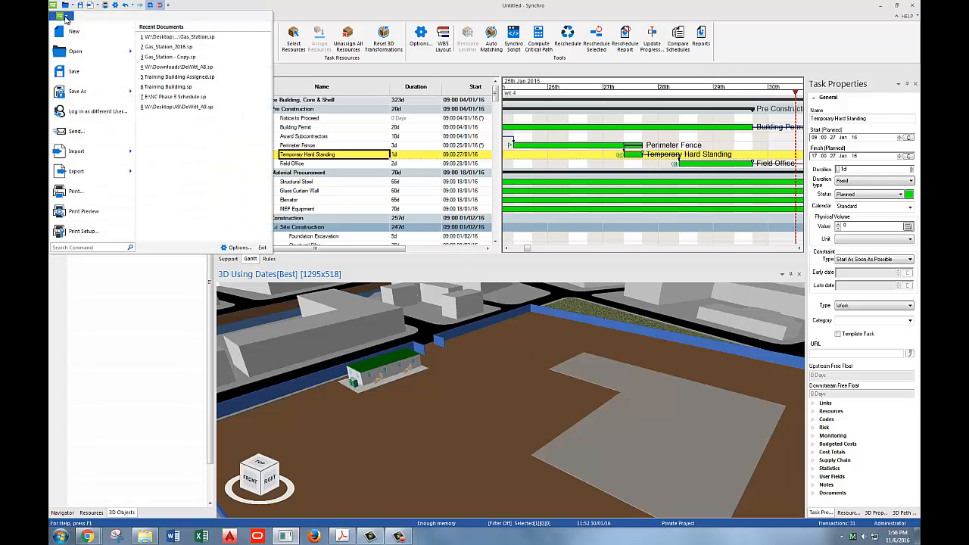
{"action": "mouse_move", "coordinate": [83, 151]}
{"action": "left_click", "coordinate": [155, 151]}
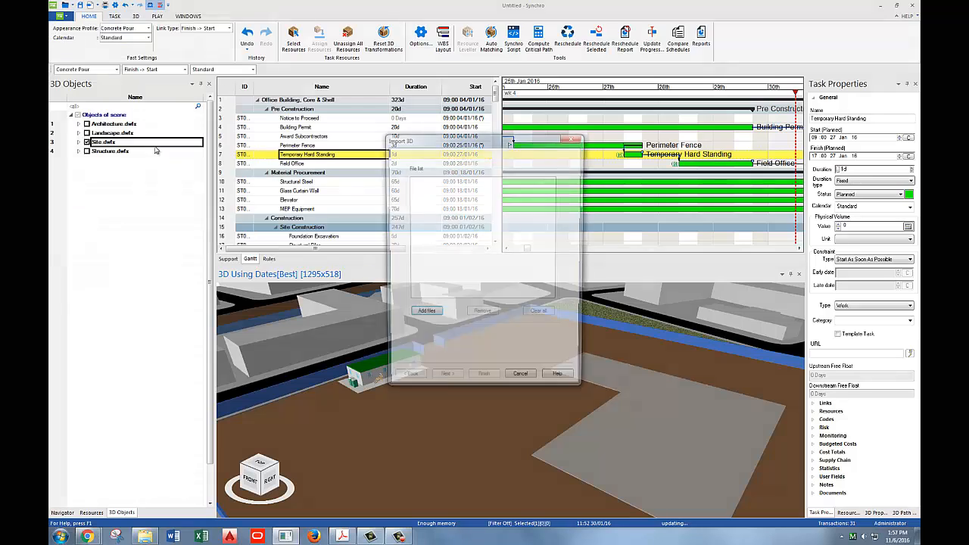
{"action": "left_click", "coordinate": [423, 315]}
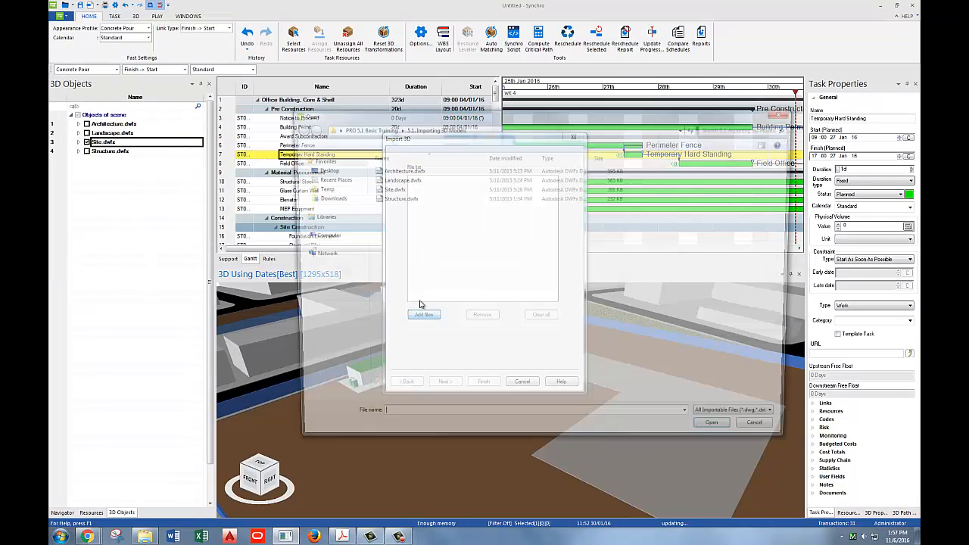
{"action": "left_click", "coordinate": [374, 128]}
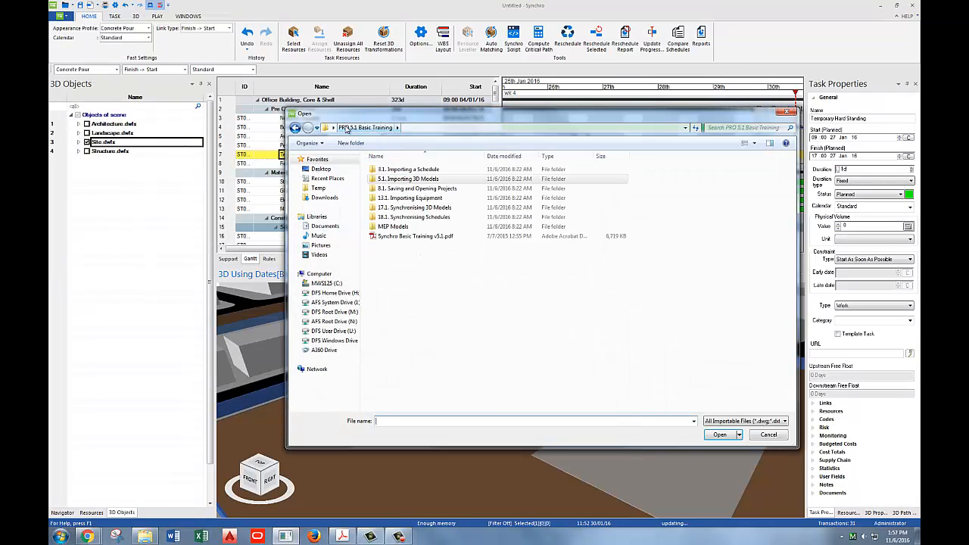
{"action": "double_click", "coordinate": [411, 198]}
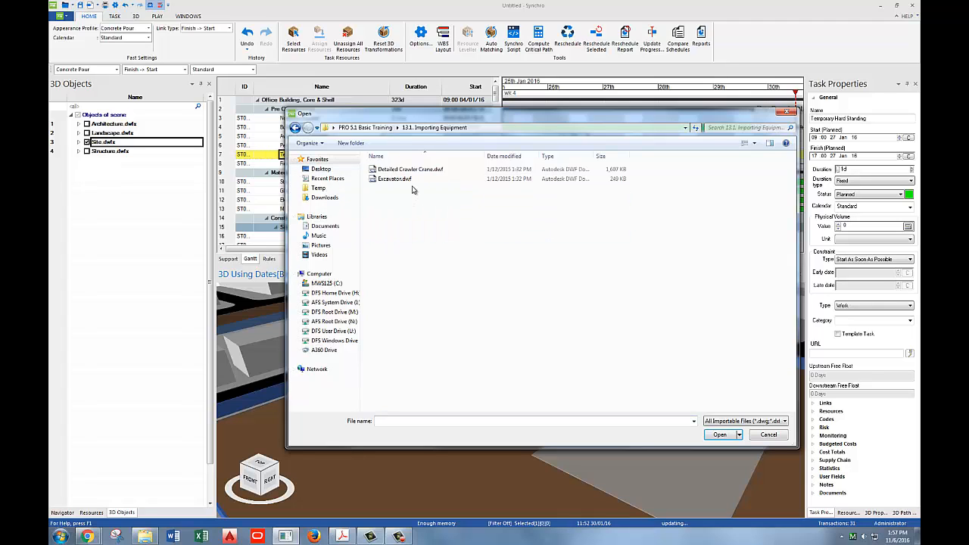
{"action": "left_click", "coordinate": [392, 181]}
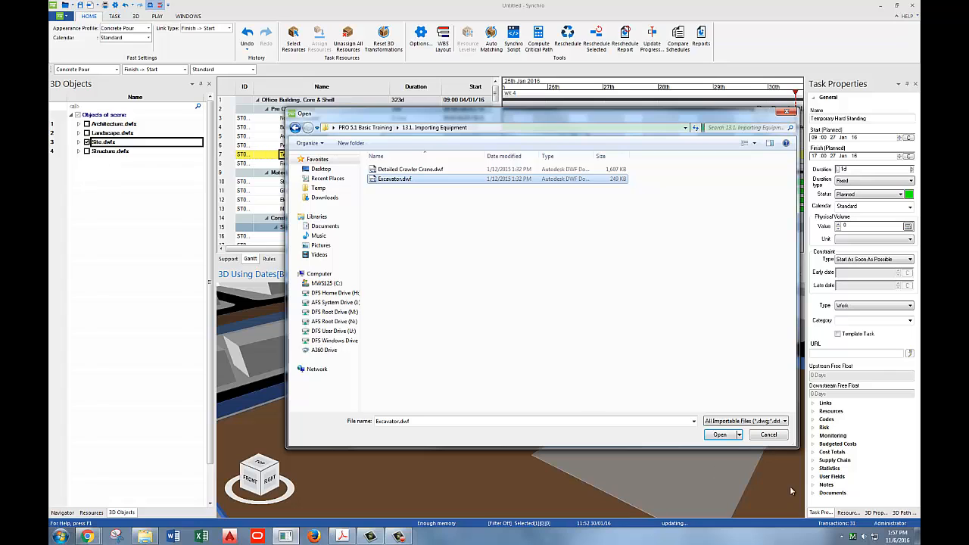
{"action": "left_click", "coordinate": [720, 436]}
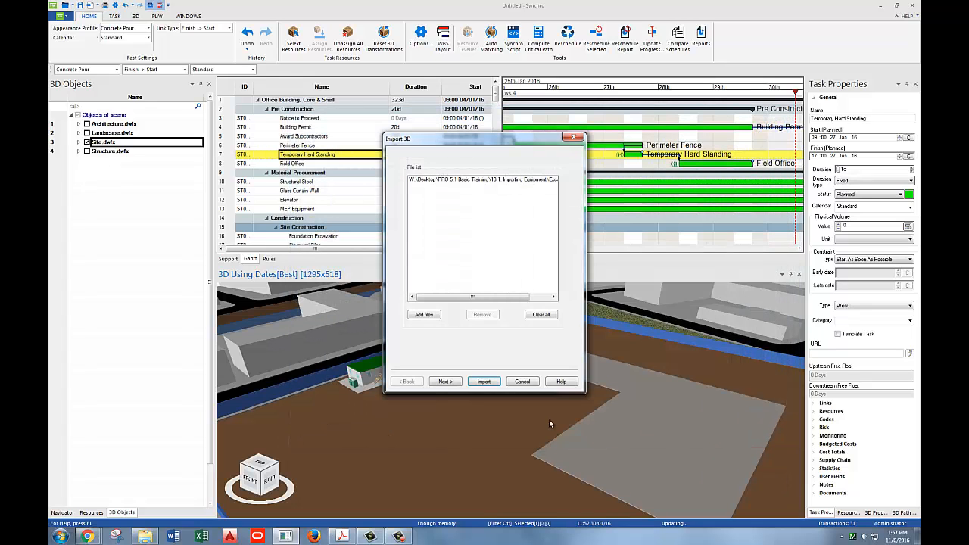
{"action": "left_click", "coordinate": [445, 382]}
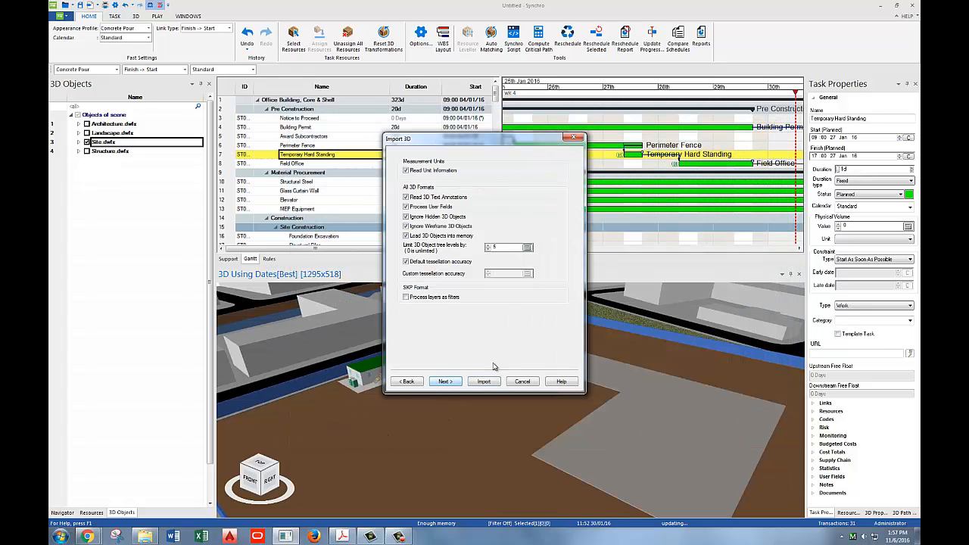
{"action": "left_click", "coordinate": [446, 382]}
{"action": "left_click", "coordinate": [483, 382]}
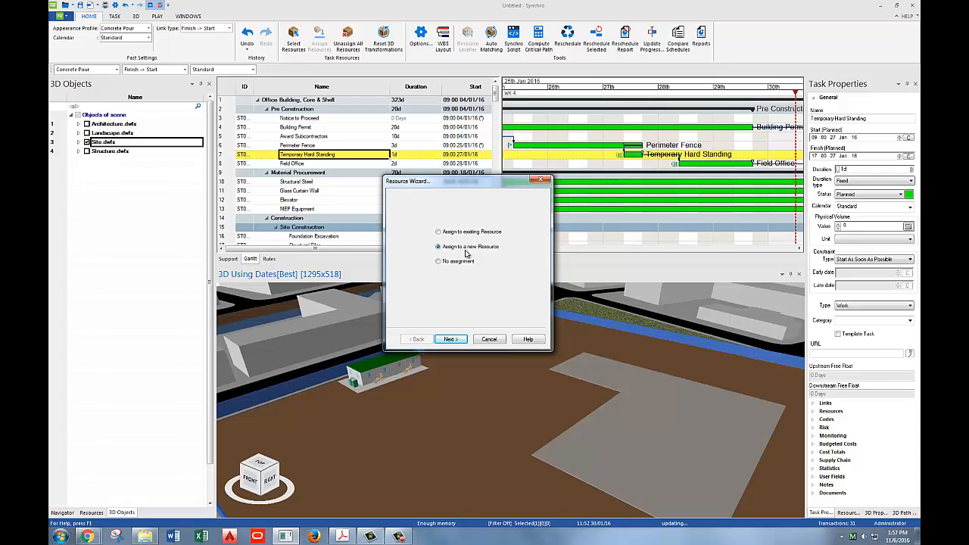
Step: Assign the excavator model to a new resource of type Equipment, using the option "Assign to this Resource, don't build tree"
{"action": "left_click", "coordinate": [451, 340]}
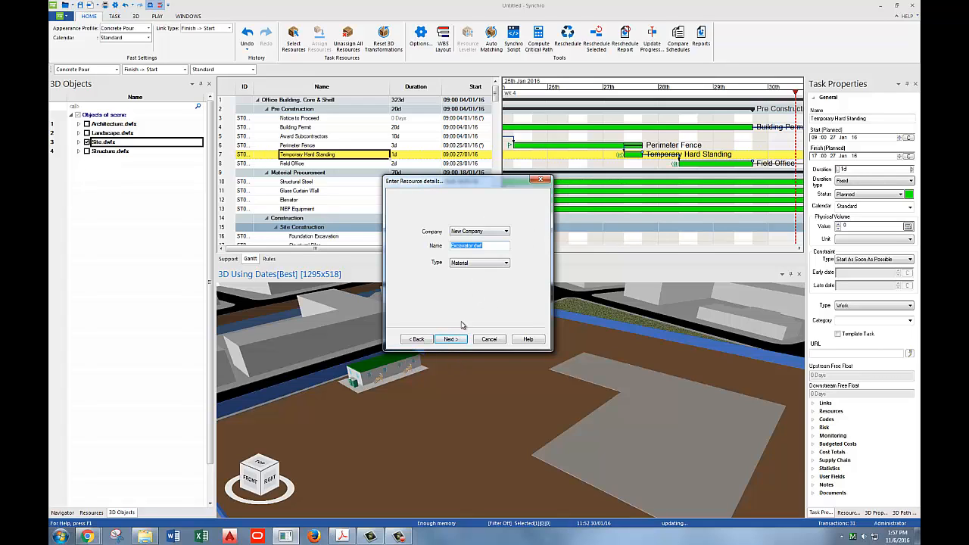
{"action": "left_click", "coordinate": [470, 263]}
{"action": "left_click", "coordinate": [470, 277]}
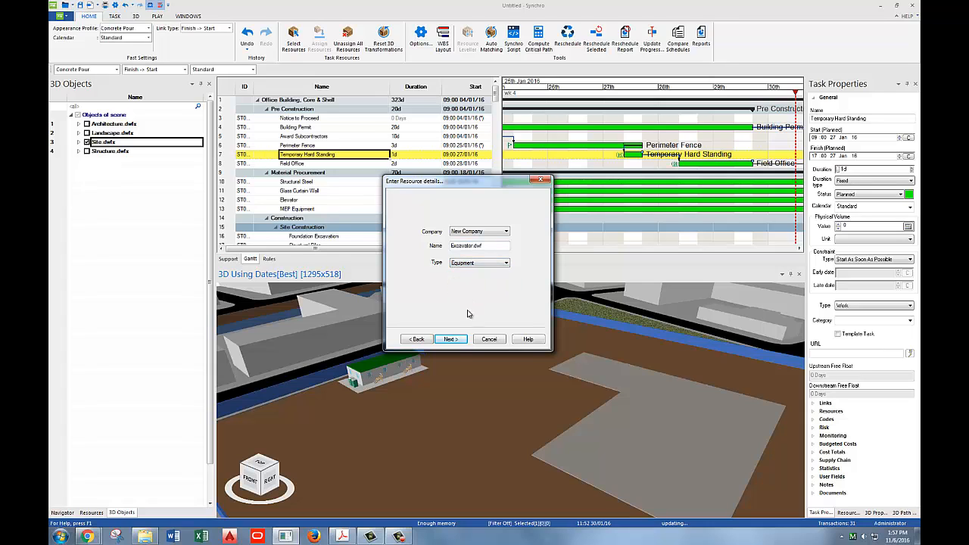
{"action": "left_click", "coordinate": [454, 339]}
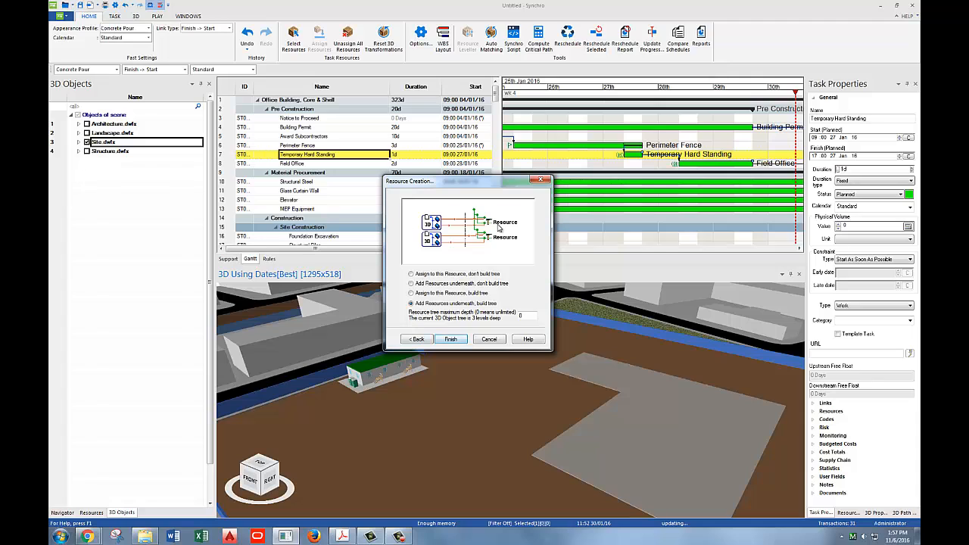
{"action": "left_click", "coordinate": [411, 274]}
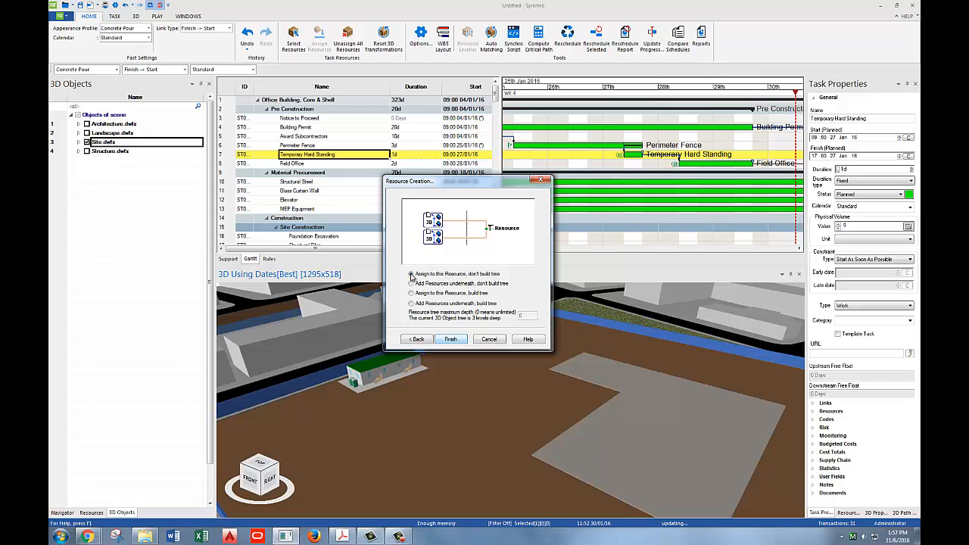
{"action": "left_click", "coordinate": [451, 339]}
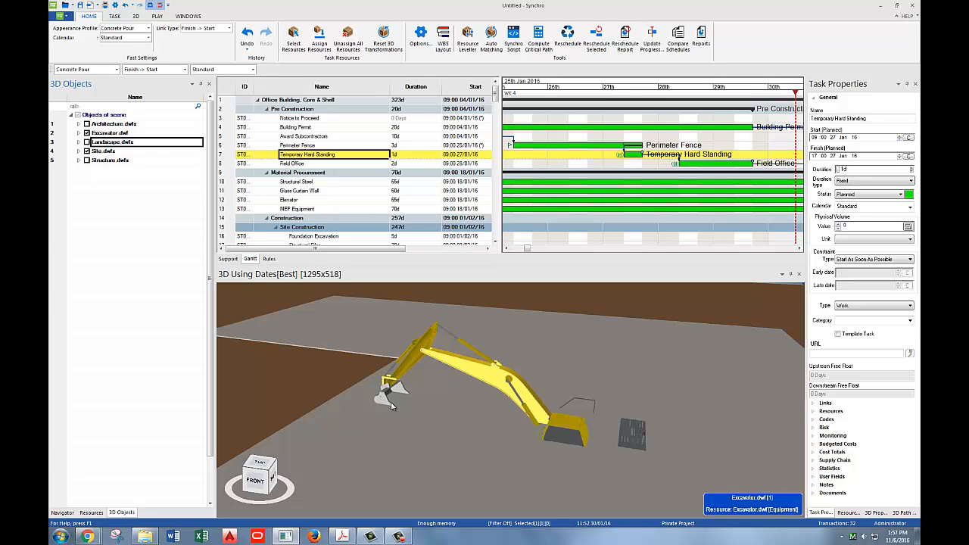
Step: Inspect the imported excavator's position on the gravel floor from several viewpoints in the 3D view
{"action": "scroll", "coordinate": [470, 359], "scroll_direction": "down", "scroll_amount": 5}
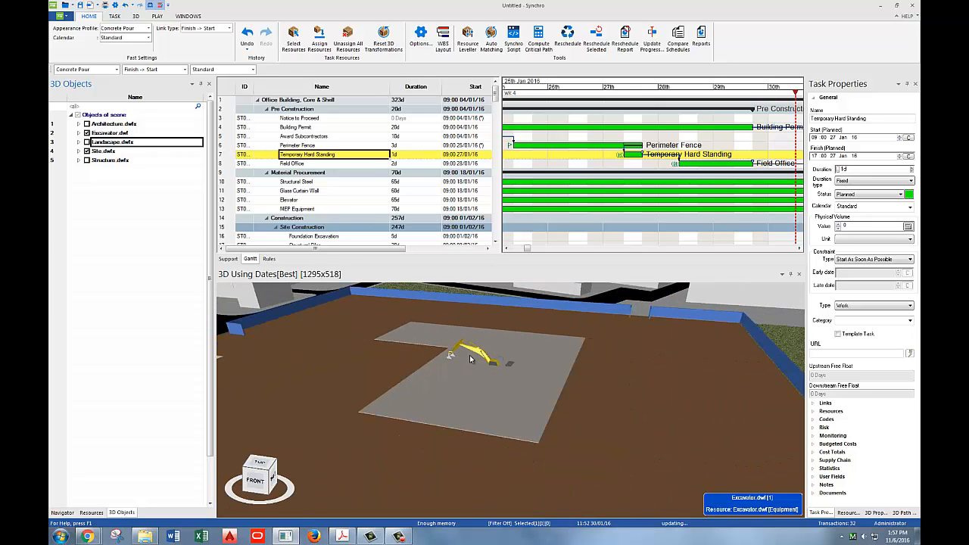
{"action": "middle_click_drag", "start_coordinate": [444, 391], "coordinate": [480, 386]}
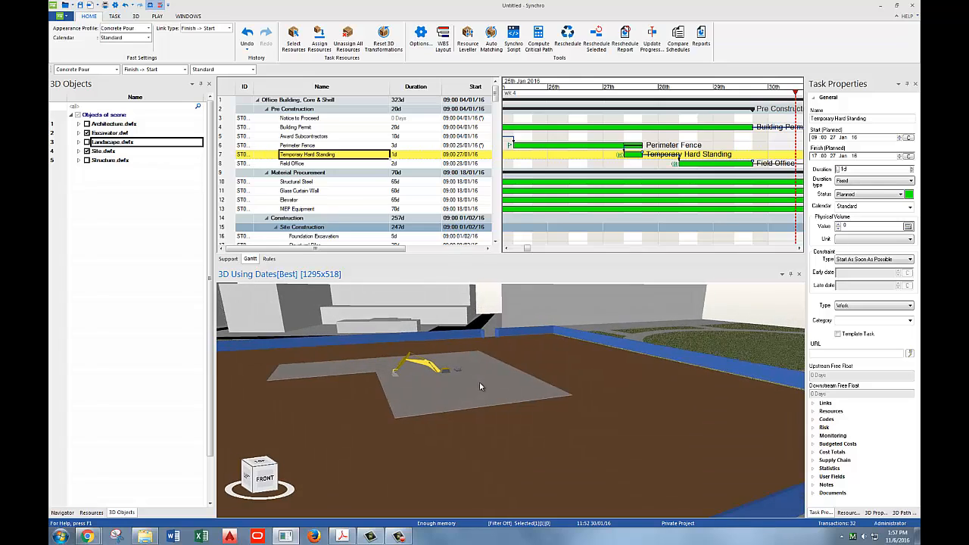
{"action": "scroll", "coordinate": [377, 337], "scroll_direction": "up", "scroll_amount": 5}
{"action": "scroll", "coordinate": [632, 434], "scroll_direction": "down", "scroll_amount": 1}
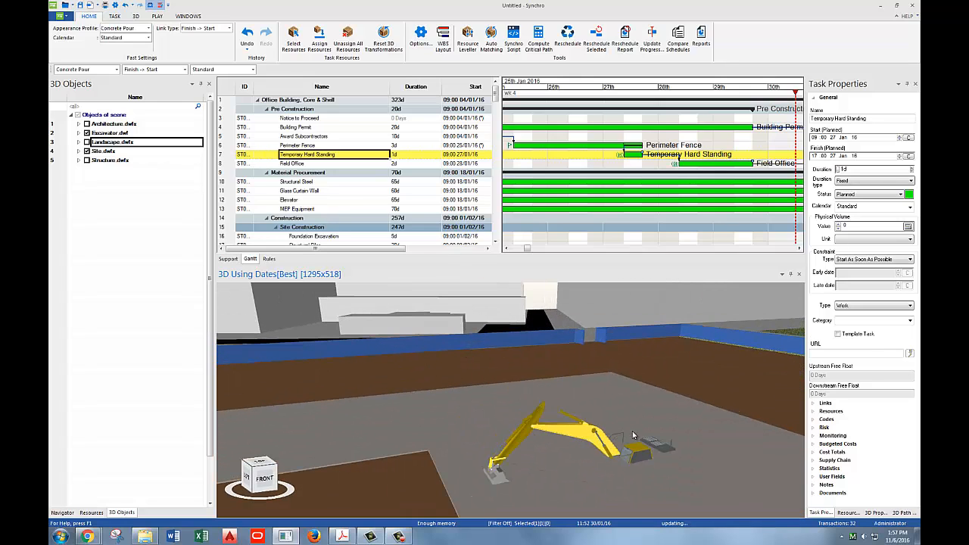
{"action": "middle_click_drag", "start_coordinate": [643, 460], "coordinate": [565, 429]}
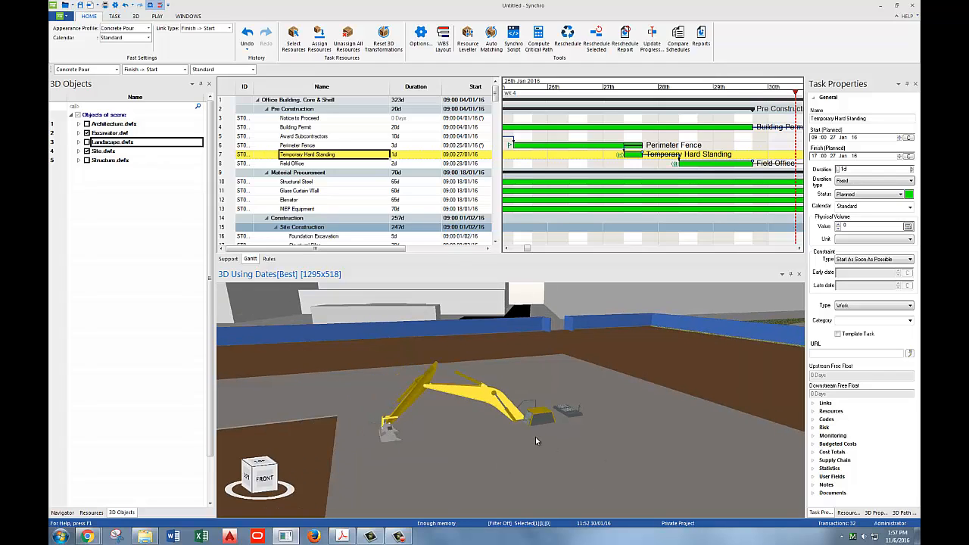
{"action": "left_click", "coordinate": [482, 398]}
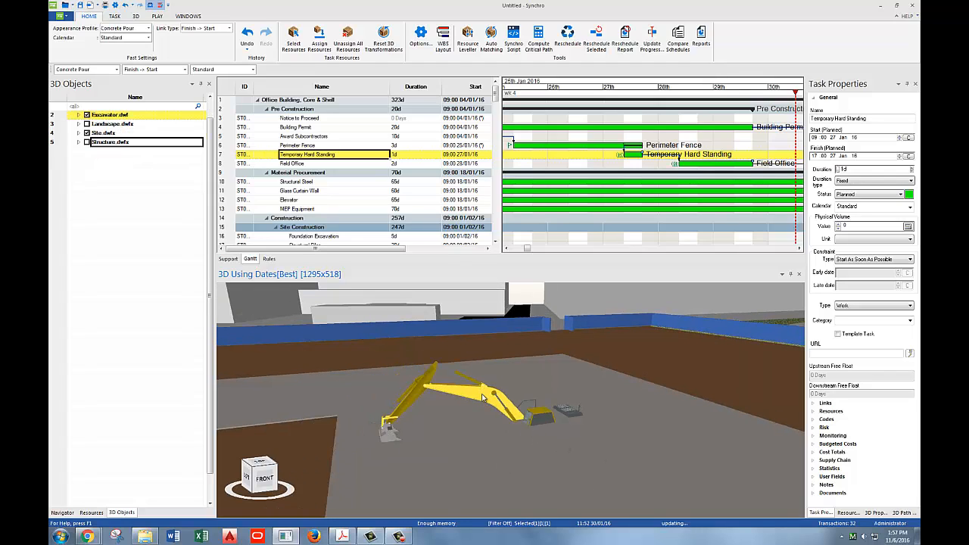
{"action": "left_click", "coordinate": [466, 455]}
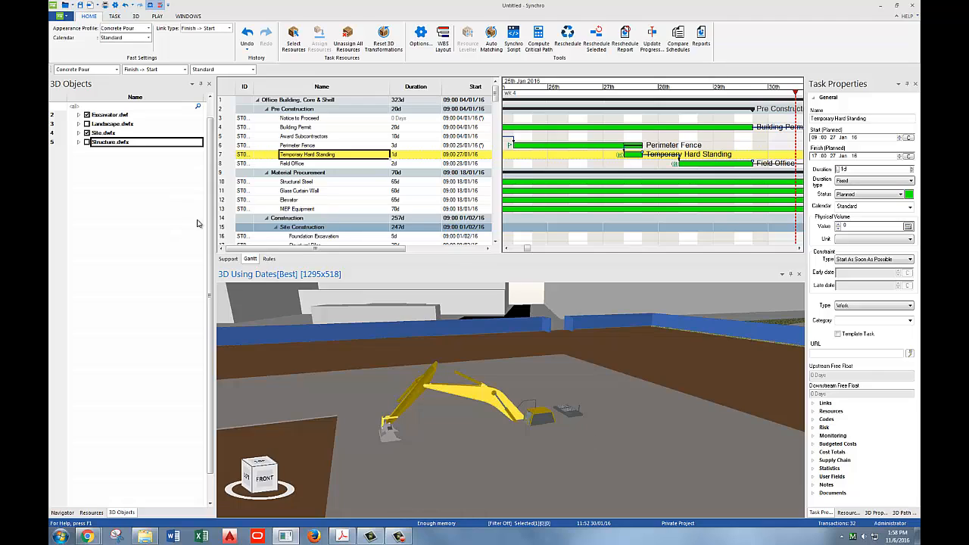
Step: Select Excavator.dwf in the 3D object tree, examine its branch down to Block - Excavator, and collapse it again
{"action": "left_click_drag", "start_coordinate": [210, 205], "coordinate": [209, 148]}
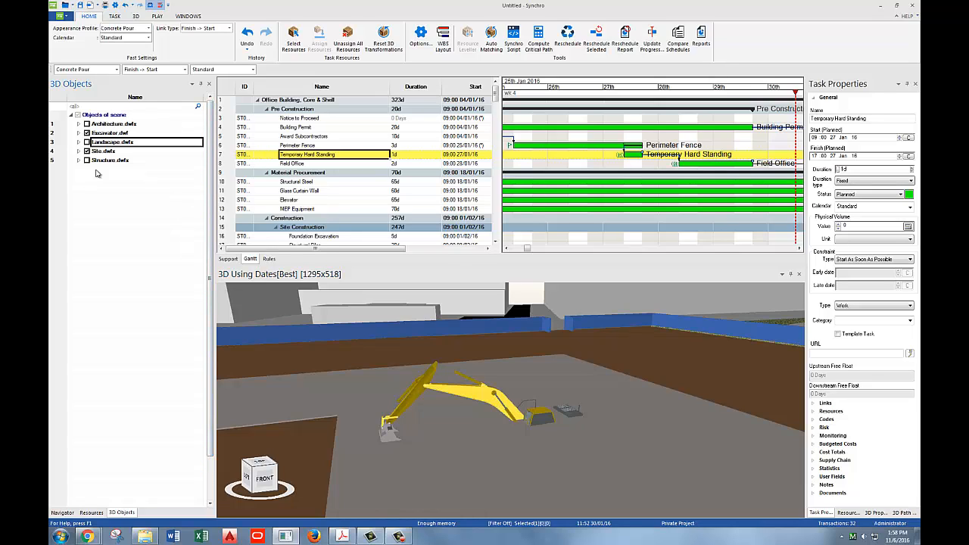
{"action": "left_click", "coordinate": [99, 134]}
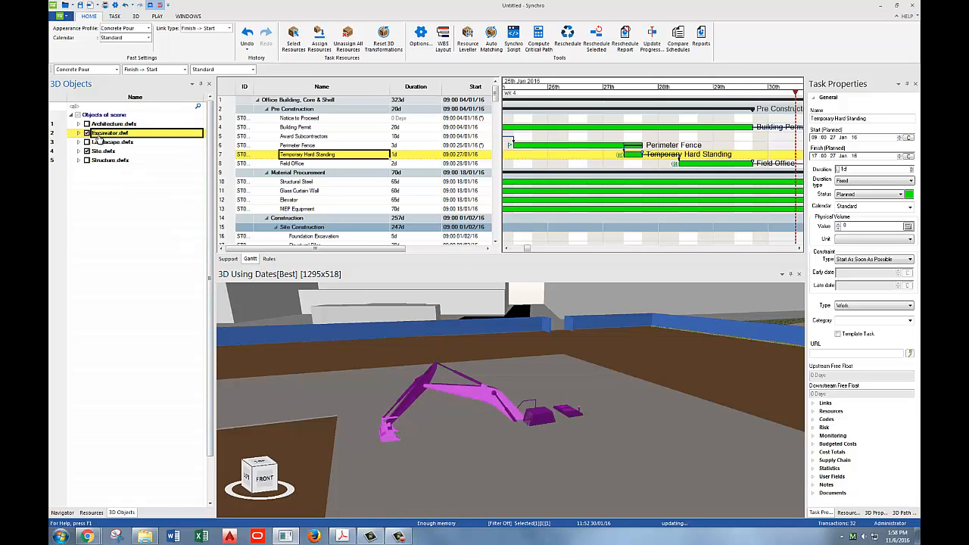
{"action": "left_click", "coordinate": [79, 133]}
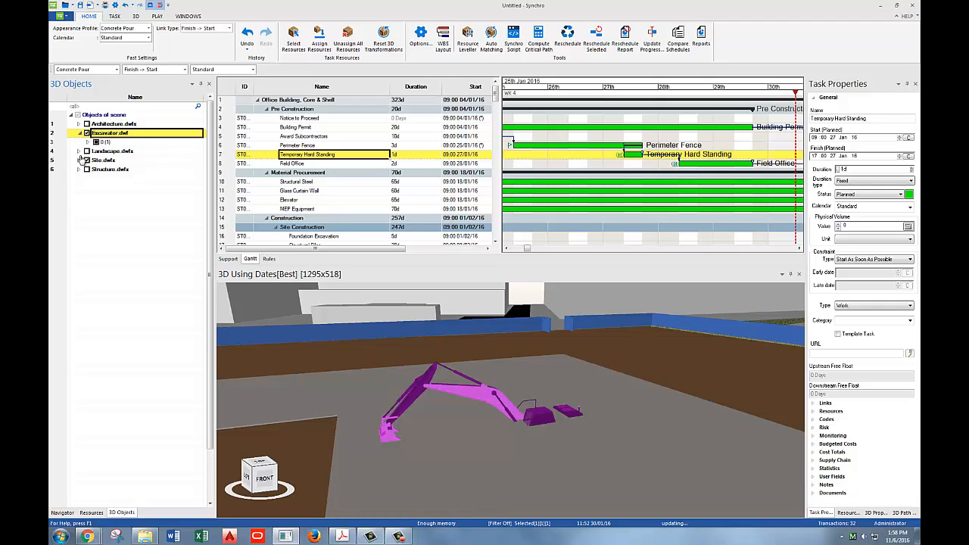
{"action": "left_click", "coordinate": [89, 142]}
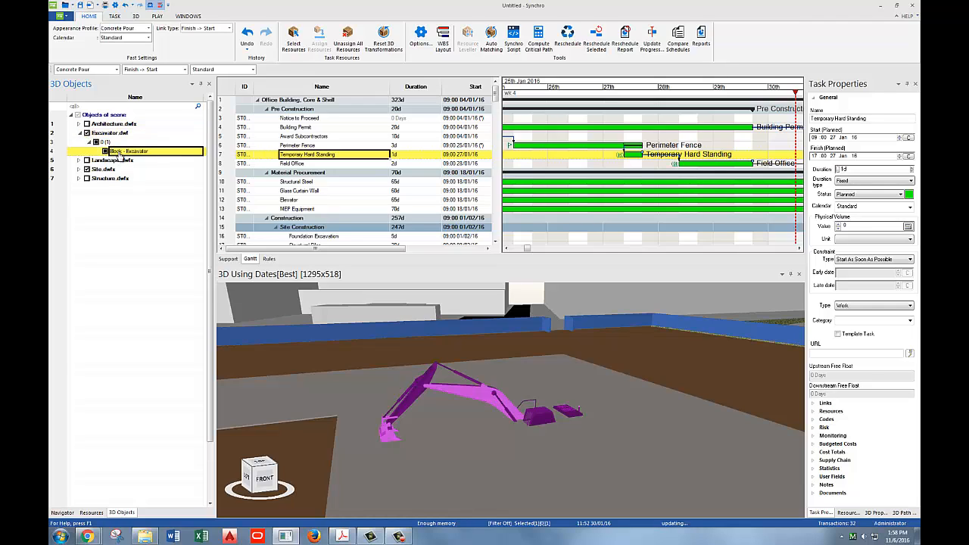
{"action": "left_click", "coordinate": [81, 136]}
{"action": "left_click", "coordinate": [80, 134]}
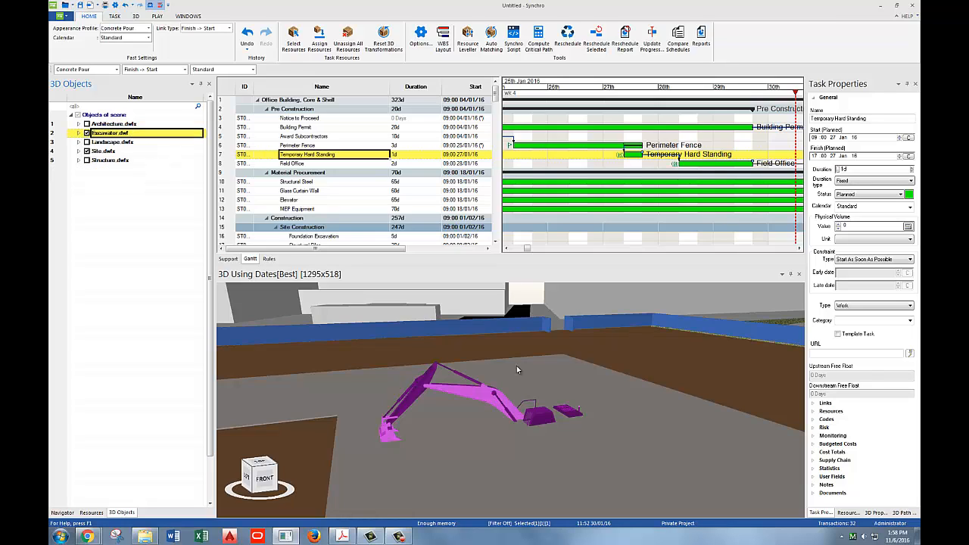
Step: Shift the excavator slightly sideways with the Simple Manipulator and raise it until its tracks rest on the gravel floor
{"action": "right_click", "coordinate": [479, 396]}
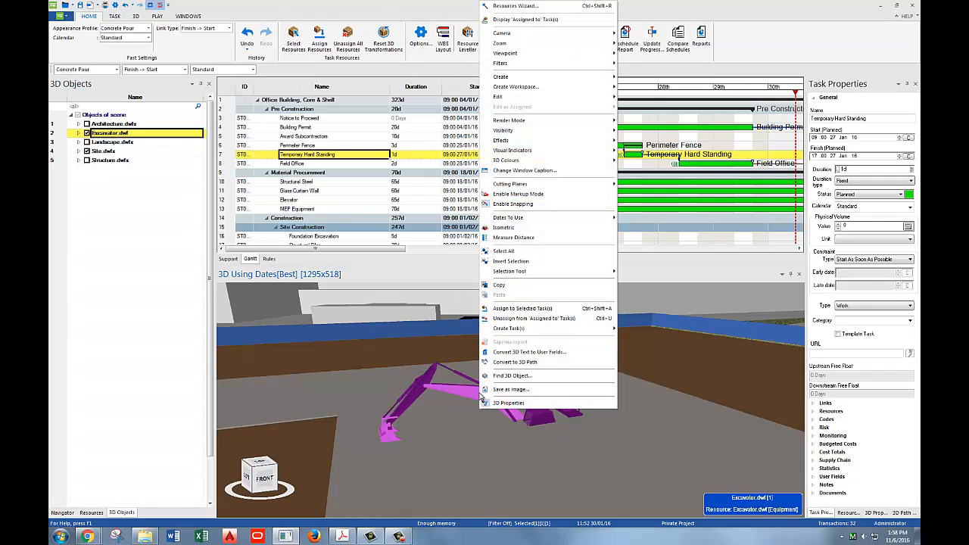
{"action": "mouse_move", "coordinate": [540, 98]}
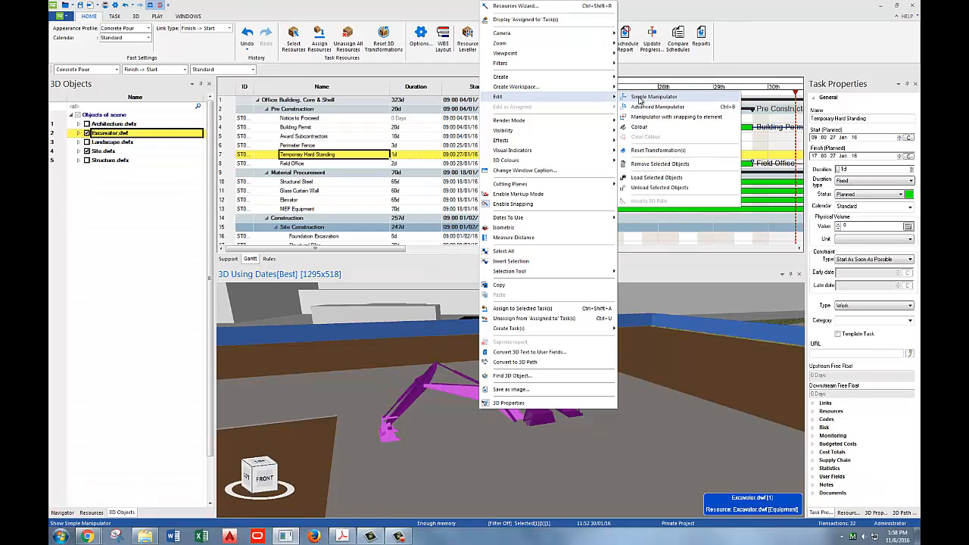
{"action": "left_click", "coordinate": [639, 99]}
{"action": "scroll", "coordinate": [666, 369], "scroll_direction": "up", "scroll_amount": 2}
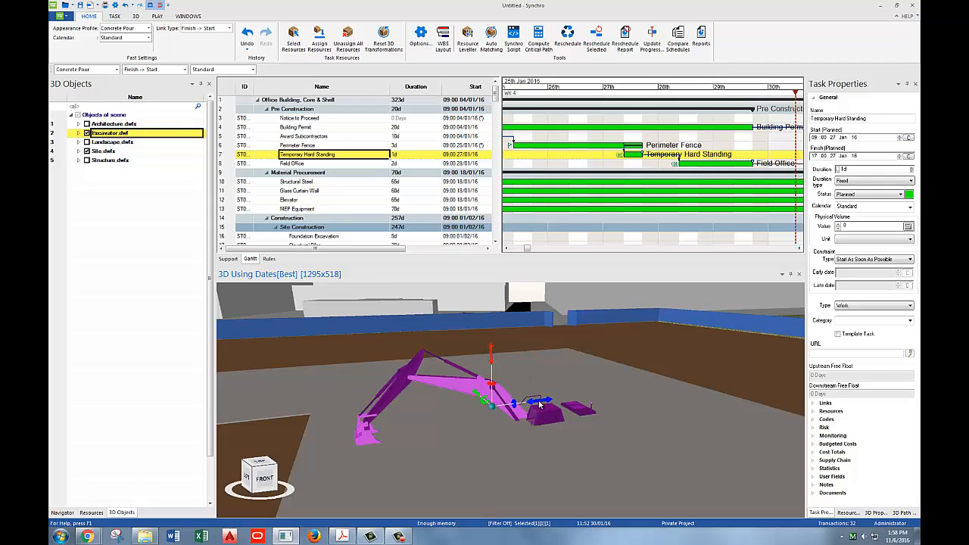
{"action": "mouse_move", "coordinate": [540, 402]}
{"action": "left_mouse_down"}
{"action": "mouse_move", "coordinate": [566, 400]}
{"action": "mouse_move", "coordinate": [538, 401]}
{"action": "mouse_move", "coordinate": [557, 398]}
{"action": "left_mouse_up"}
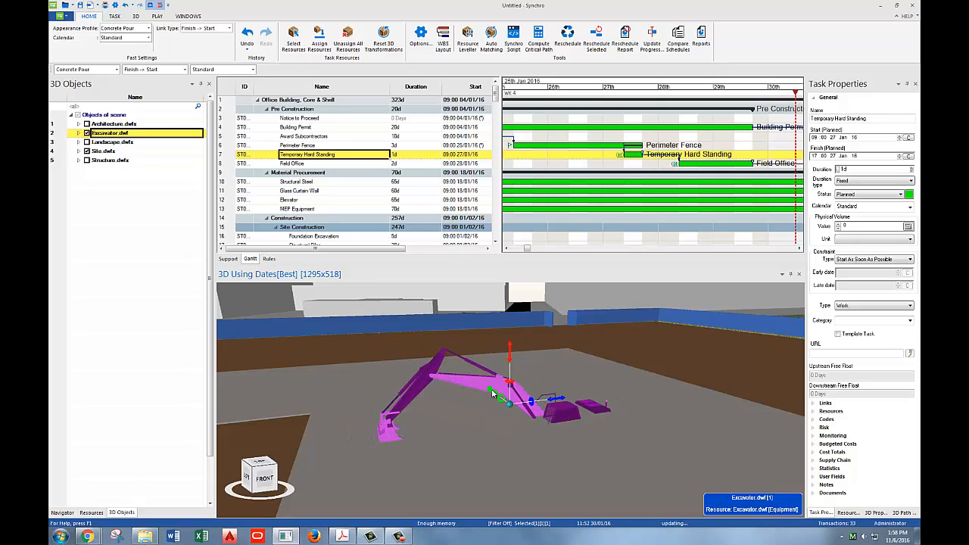
{"action": "mouse_move", "coordinate": [483, 382]}
{"action": "left_mouse_down"}
{"action": "mouse_move", "coordinate": [464, 368]}
{"action": "mouse_move", "coordinate": [519, 409]}
{"action": "mouse_move", "coordinate": [490, 389]}
{"action": "left_mouse_up"}
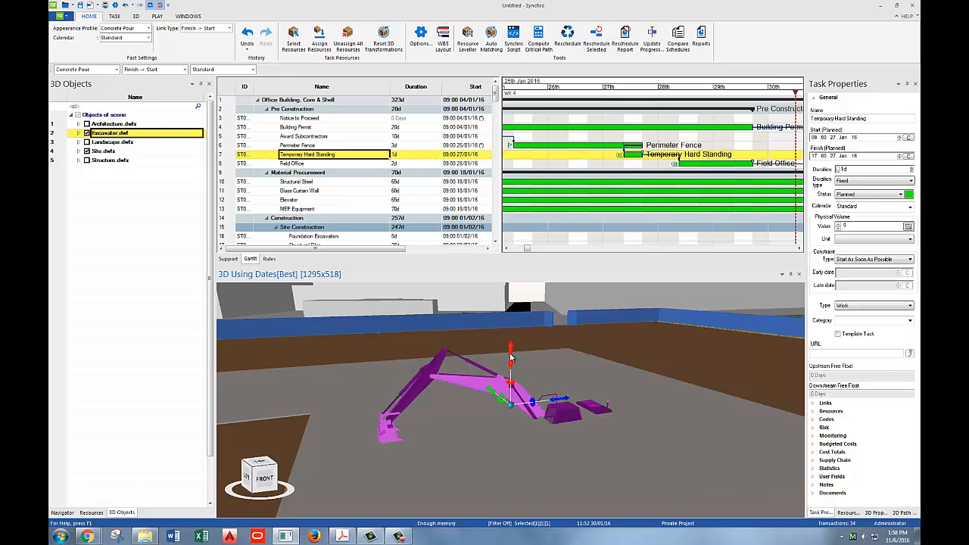
{"action": "left_click_drag", "start_coordinate": [511, 363], "coordinate": [511, 313]}
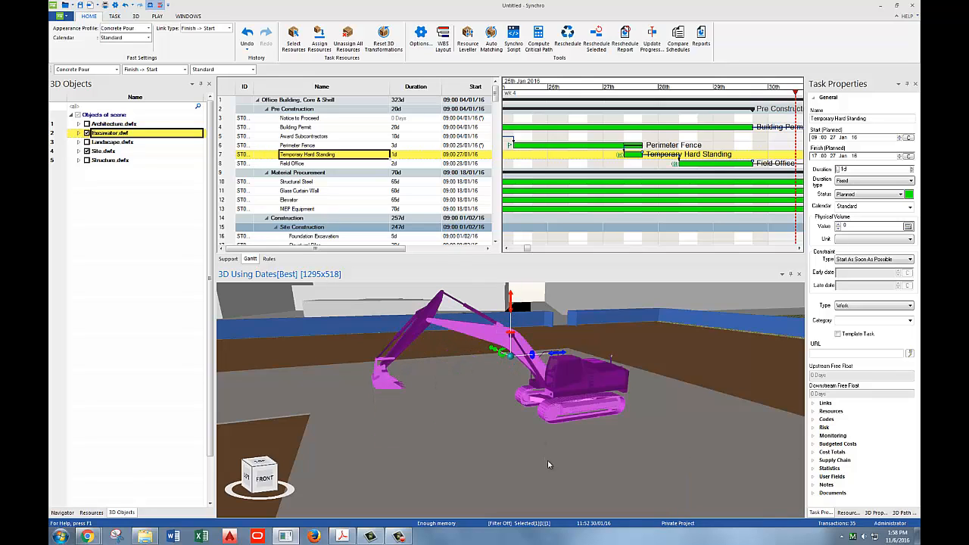
{"action": "middle_click_drag", "start_coordinate": [585, 452], "coordinate": [625, 430]}
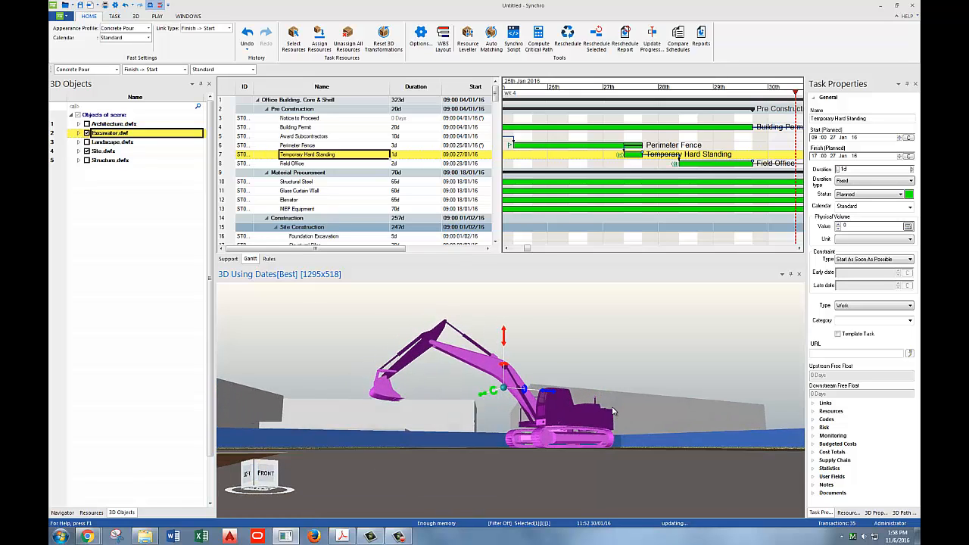
Step: Fine-tune the excavator's height with the manipulator so its tracks sit on the gravel floor, and deselect it
{"action": "scroll", "coordinate": [593, 434], "scroll_direction": "up", "scroll_amount": 5}
{"action": "scroll", "coordinate": [592, 434], "scroll_direction": "down", "scroll_amount": 5}
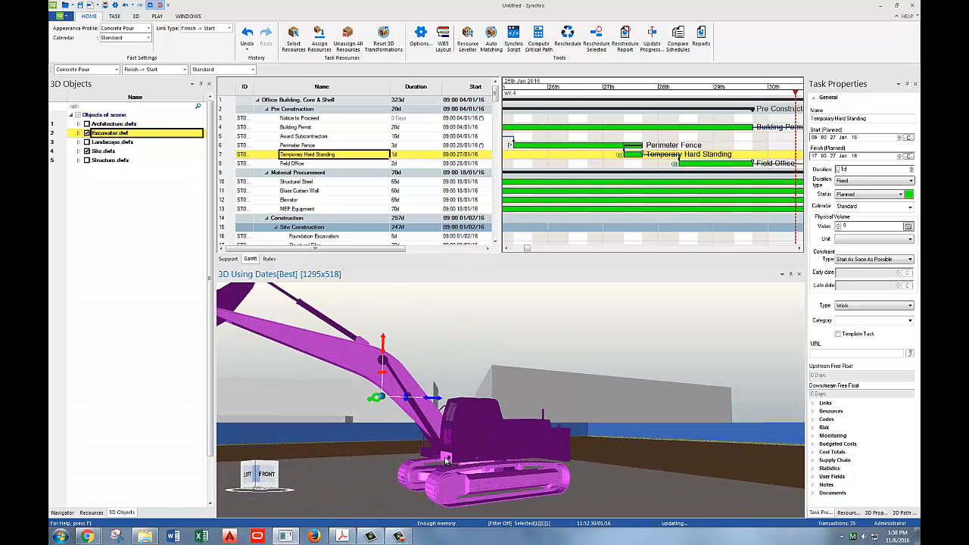
{"action": "middle_click_drag", "start_coordinate": [448, 454], "coordinate": [426, 440]}
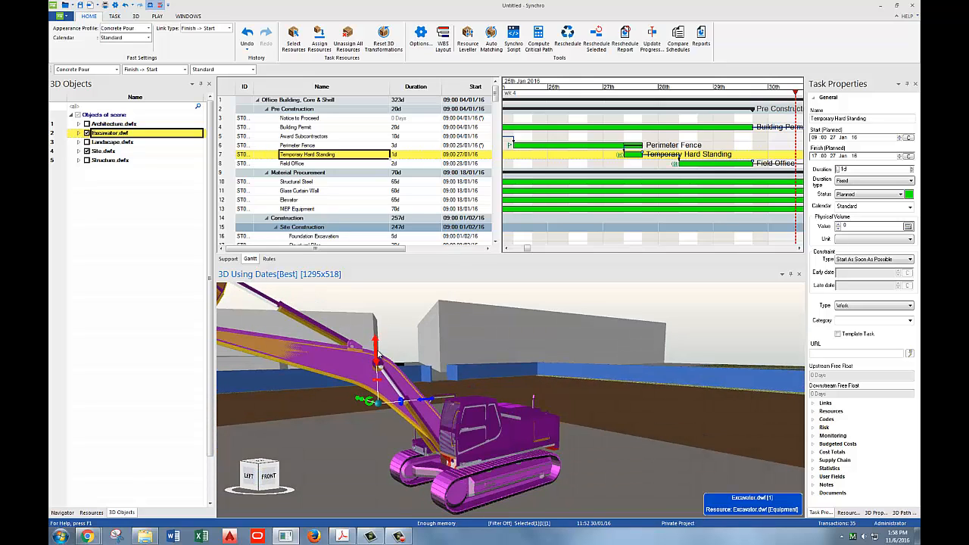
{"action": "scroll", "coordinate": [568, 425], "scroll_direction": "down", "scroll_amount": 5}
{"action": "scroll", "coordinate": [564, 427], "scroll_direction": "up", "scroll_amount": 3}
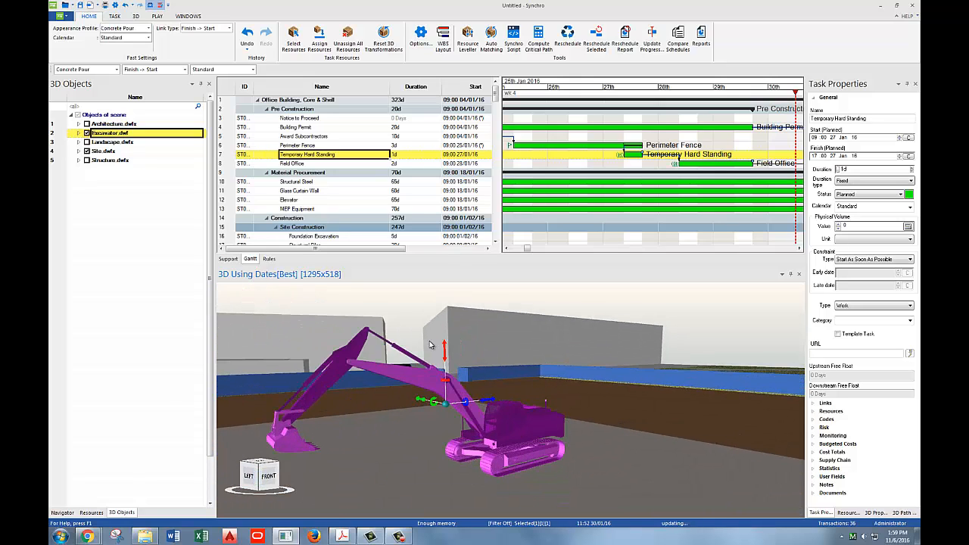
{"action": "left_click_drag", "start_coordinate": [444, 351], "coordinate": [444, 356]}
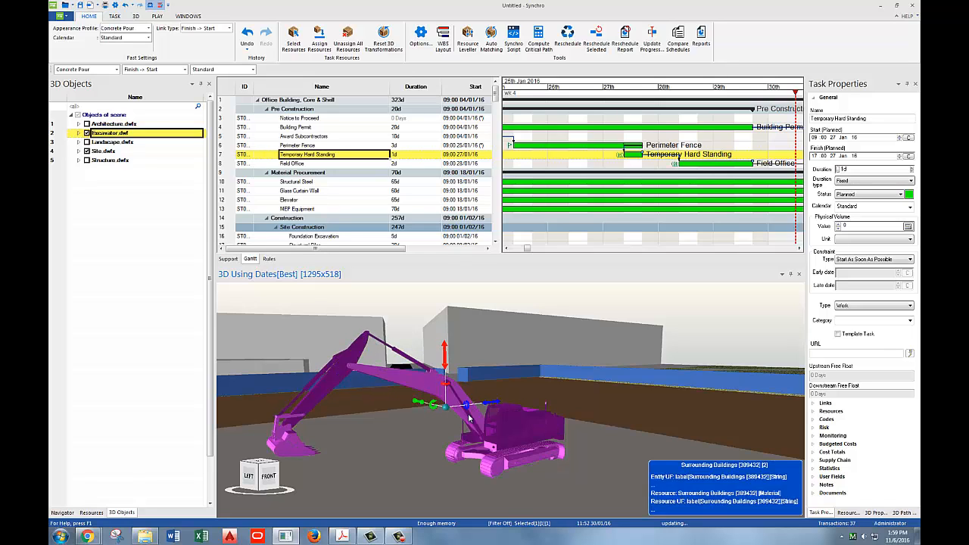
{"action": "scroll", "coordinate": [518, 477], "scroll_direction": "up", "scroll_amount": 2}
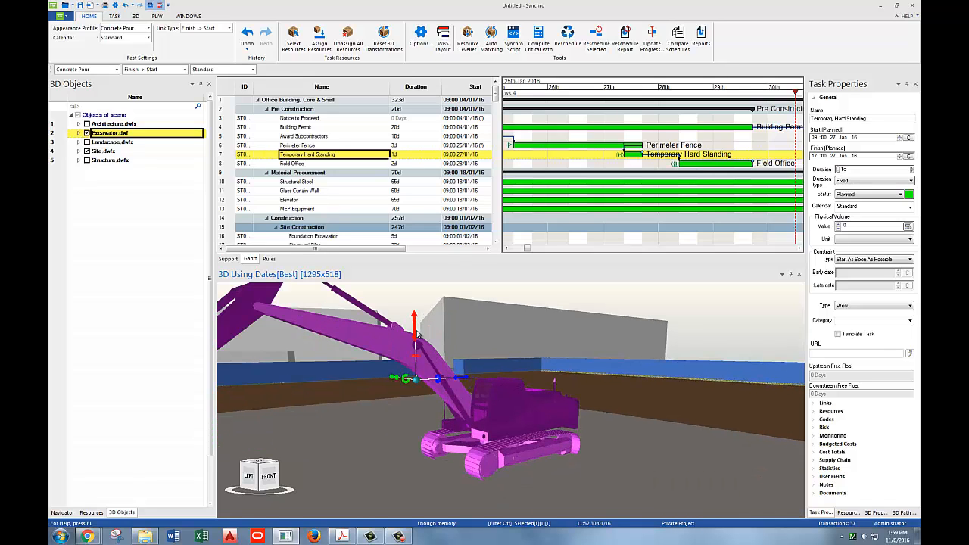
{"action": "left_click_drag", "start_coordinate": [416, 333], "coordinate": [416, 329]}
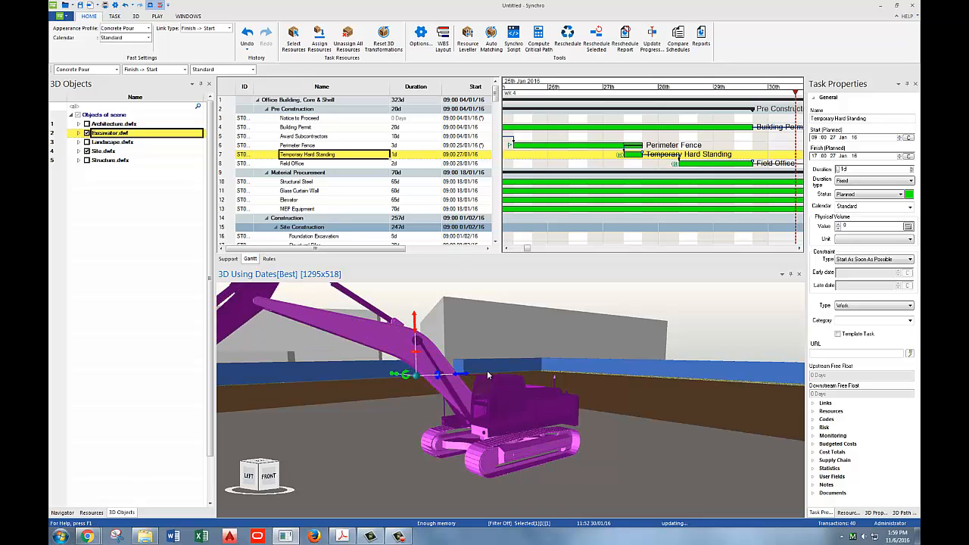
{"action": "left_click", "coordinate": [606, 434]}
{"action": "scroll", "coordinate": [605, 434], "scroll_direction": "down", "scroll_amount": 3}
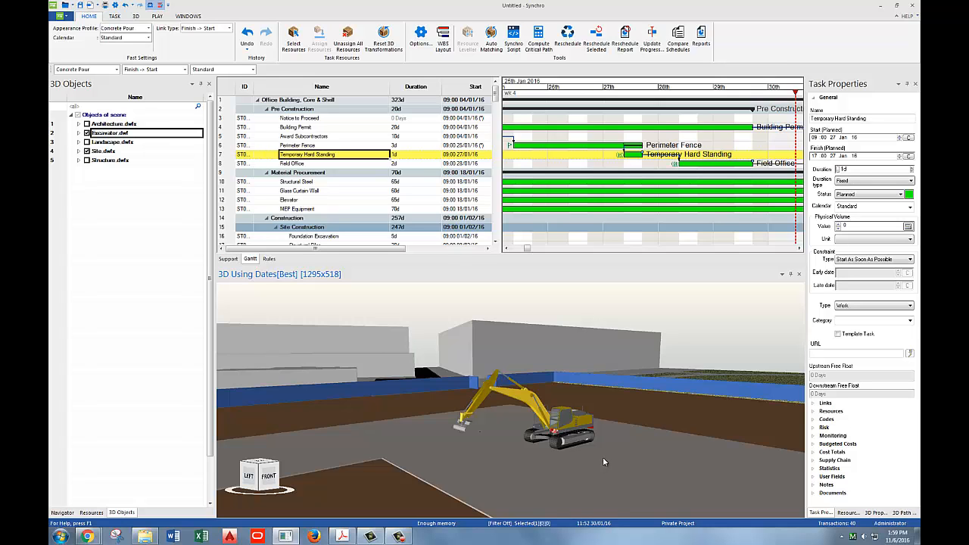
Step: Move the excavator with the Simple Manipulator from the gravel area across the site to just in front of the green-roofed field office
{"action": "left_click_drag", "start_coordinate": [603, 459], "coordinate": [569, 464]}
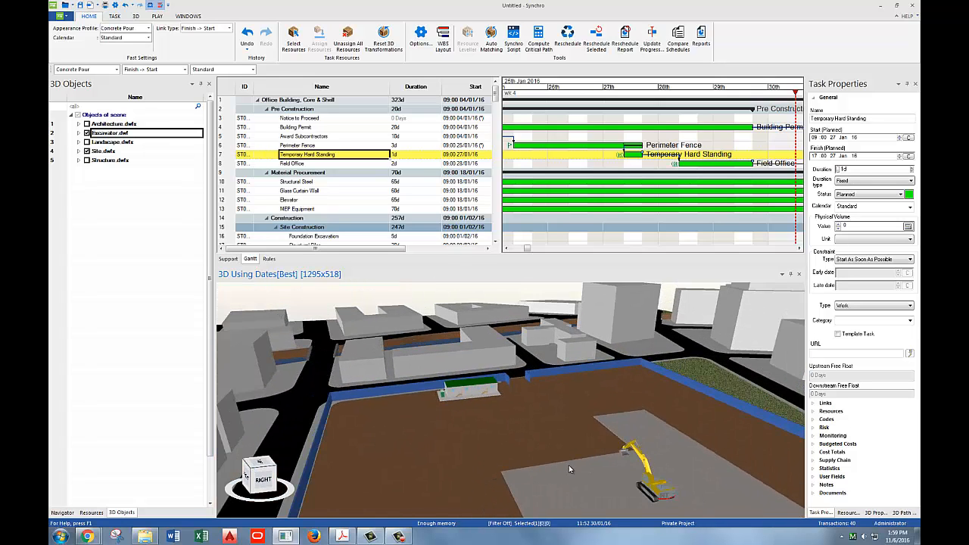
{"action": "left_click", "coordinate": [651, 484]}
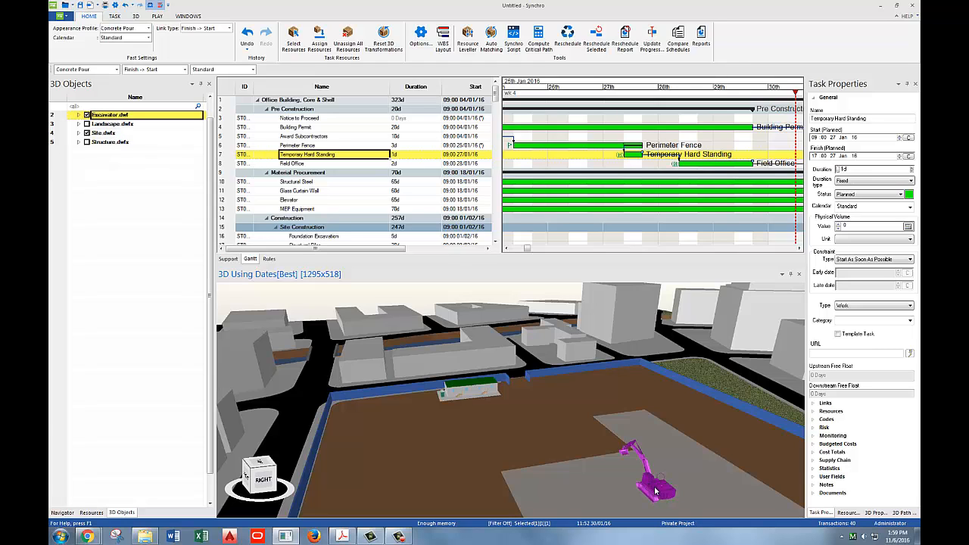
{"action": "right_click", "coordinate": [655, 492]}
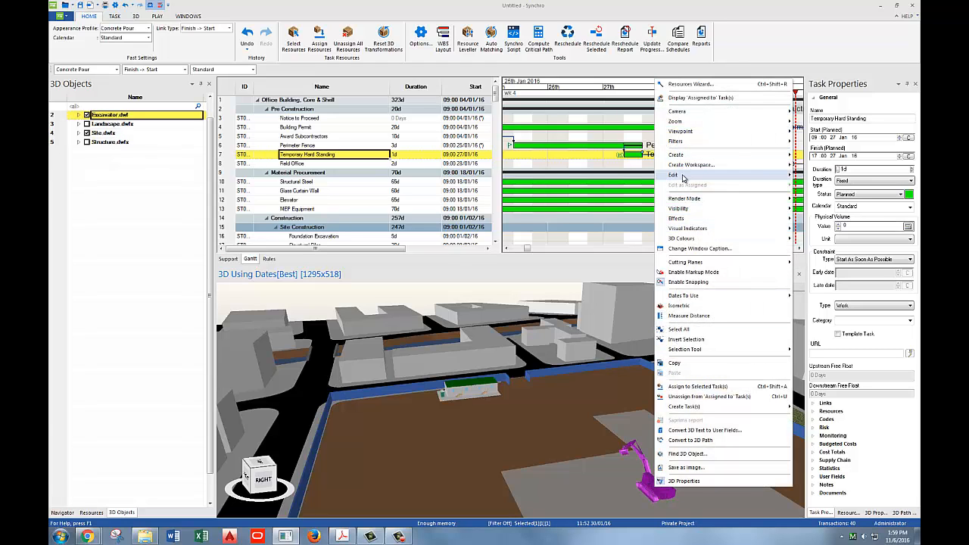
{"action": "mouse_move", "coordinate": [683, 177]}
{"action": "left_click", "coordinate": [810, 178]}
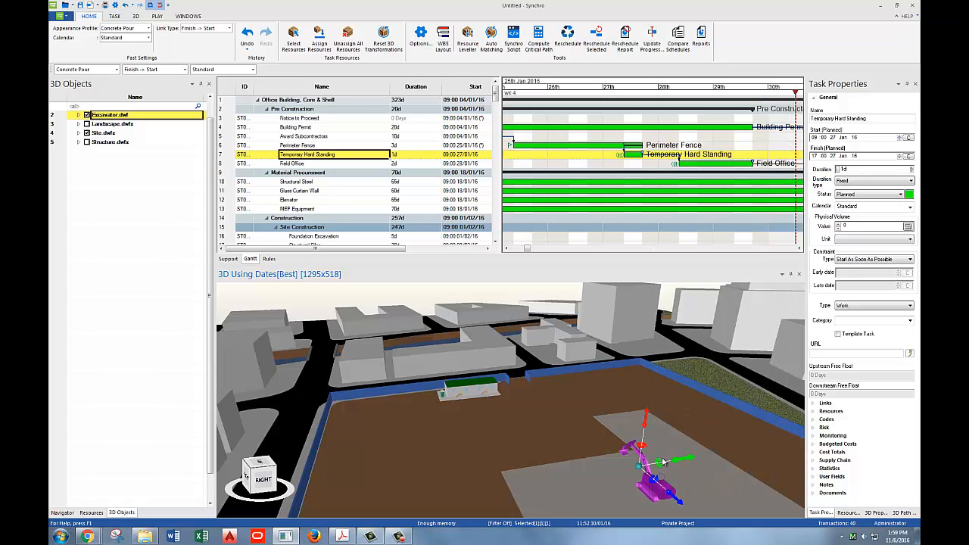
{"action": "left_click_drag", "start_coordinate": [663, 461], "coordinate": [514, 478]}
{"action": "scroll", "coordinate": [514, 481], "scroll_direction": "down", "scroll_amount": 1}
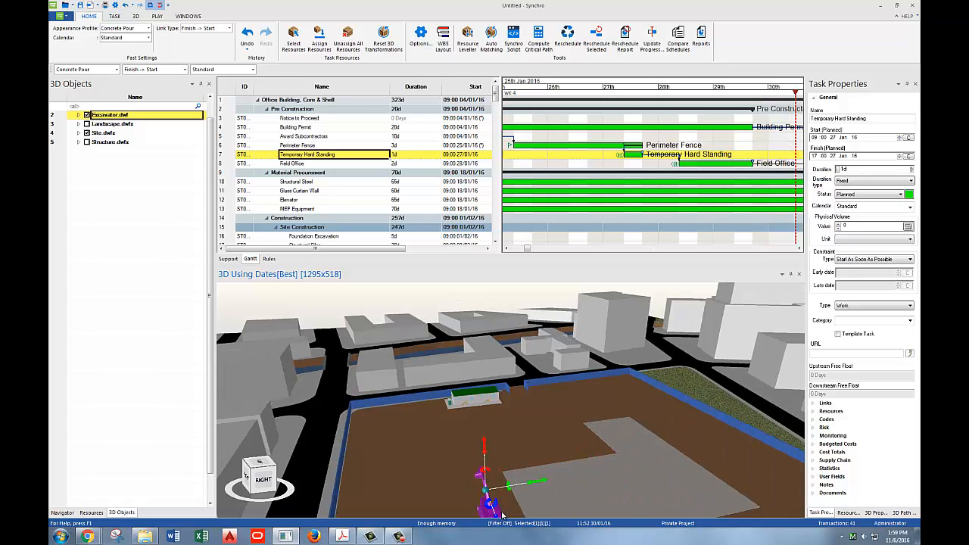
{"action": "left_click_drag", "start_coordinate": [500, 515], "coordinate": [473, 448]}
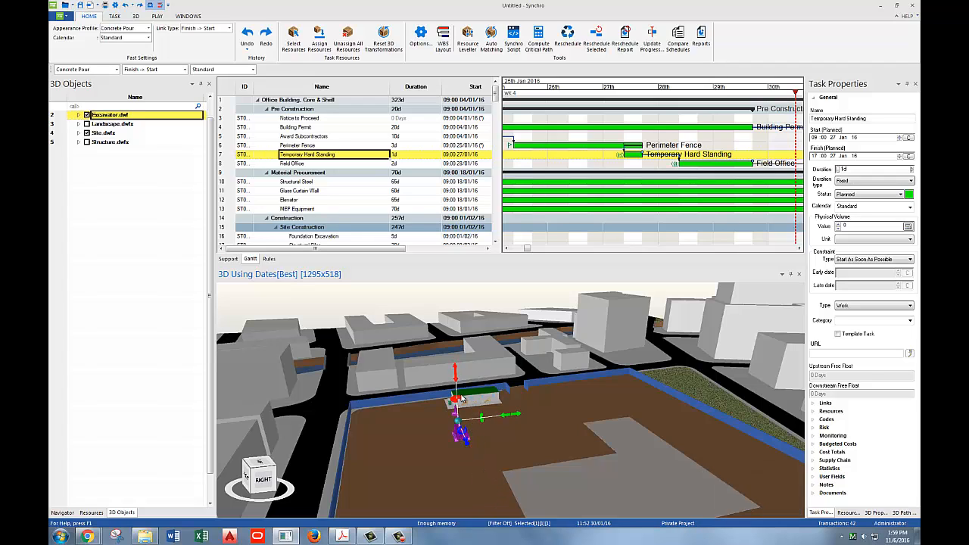
Step: Rotate the excavator about its vertical axis so its boom runs alongside the field office, and deselect it
{"action": "left_click_drag", "start_coordinate": [458, 399], "coordinate": [356, 382]}
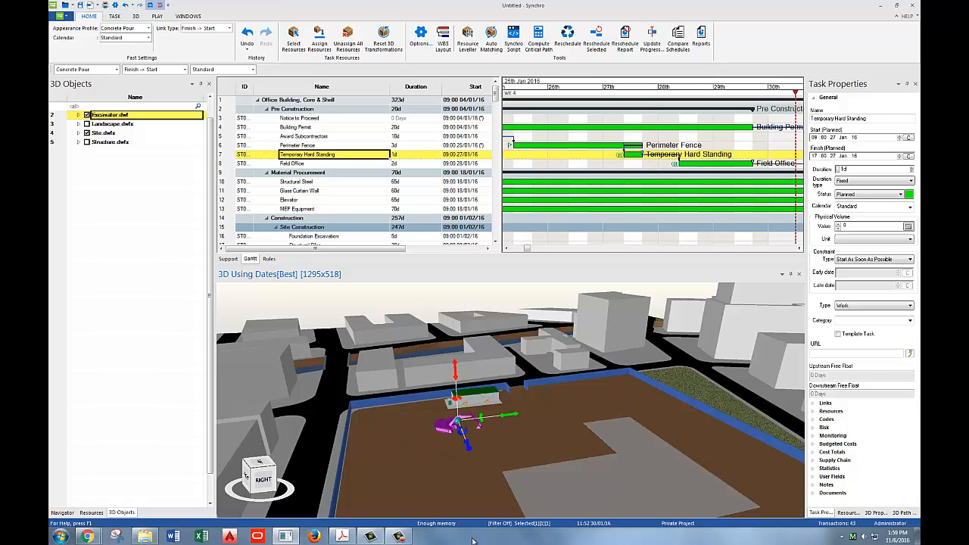
{"action": "left_click", "coordinate": [473, 488]}
{"action": "scroll", "coordinate": [447, 433], "scroll_direction": "up", "scroll_amount": 5}
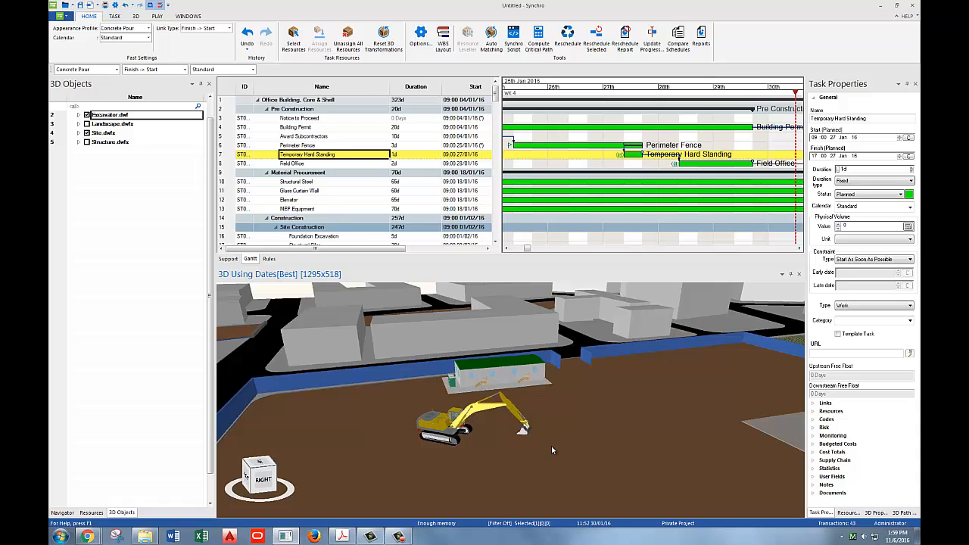
Step: Select the excavator and display the Rotate and Translate settings in its 3D properties
{"action": "left_click", "coordinate": [436, 428]}
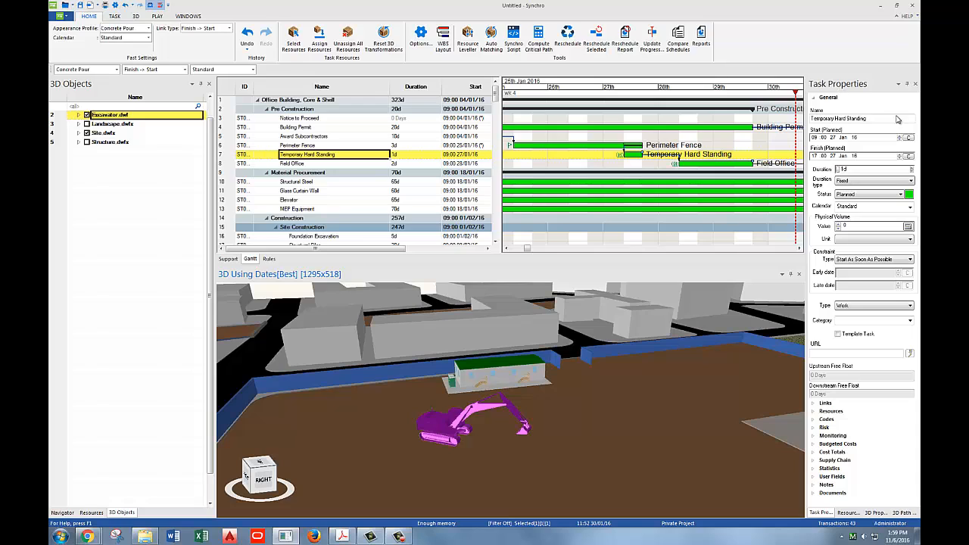
{"action": "left_click", "coordinate": [873, 514]}
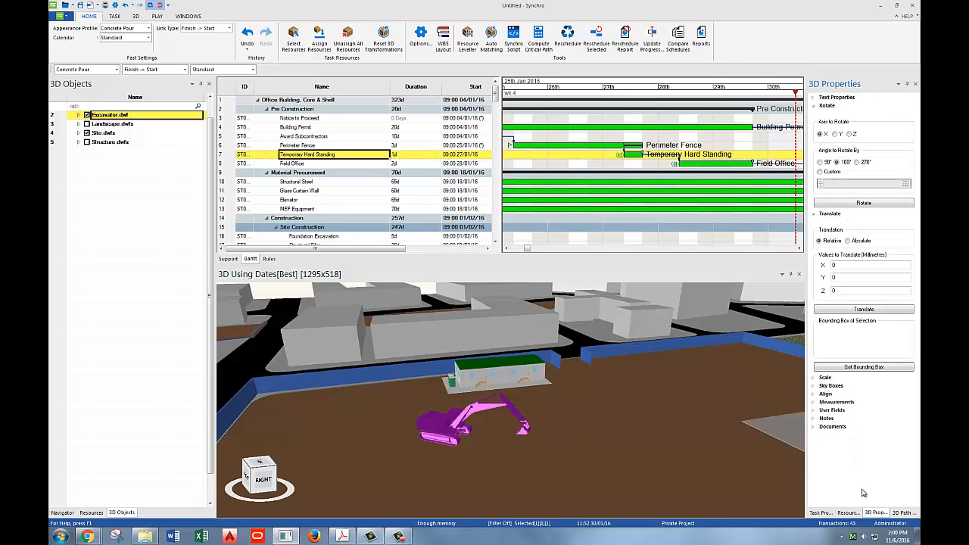
{"action": "left_click", "coordinate": [815, 106]}
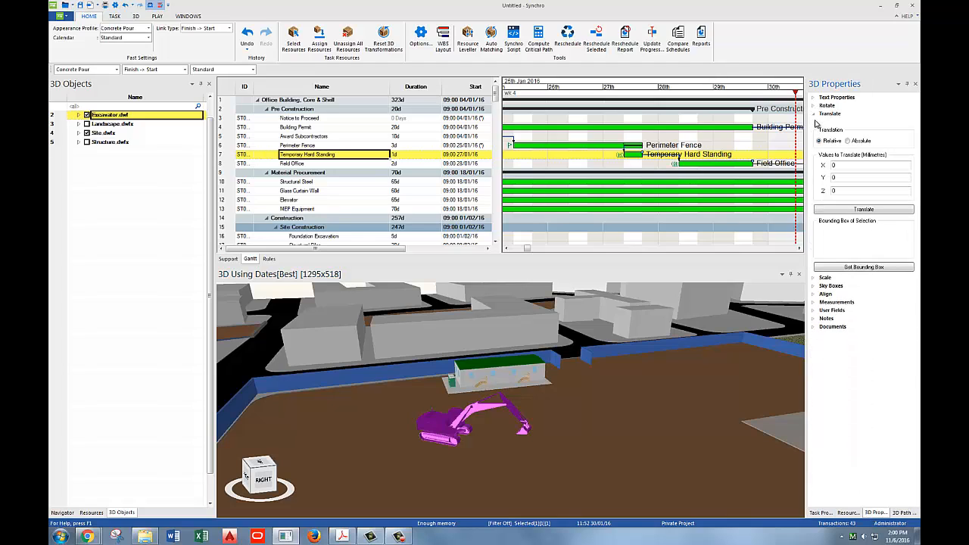
{"action": "left_click", "coordinate": [821, 114]}
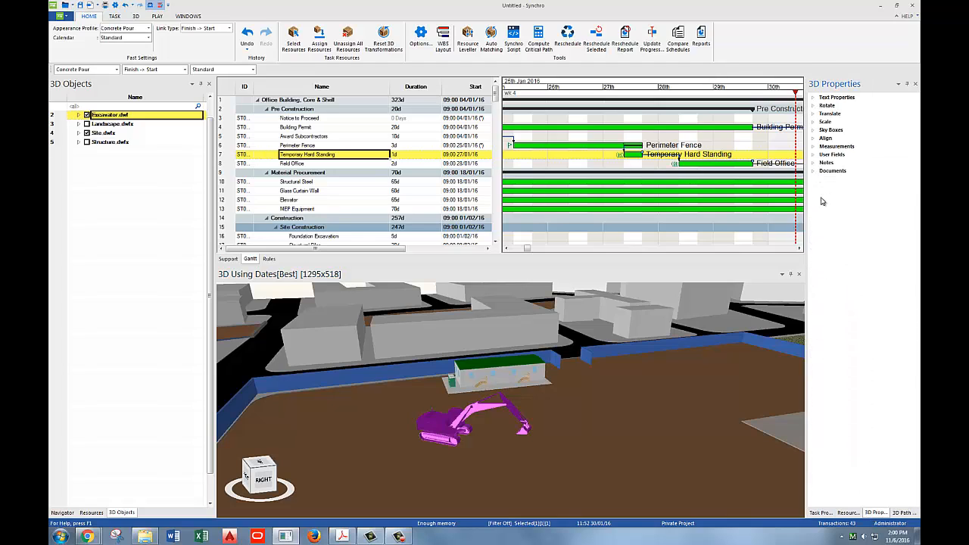
{"action": "left_click", "coordinate": [825, 106]}
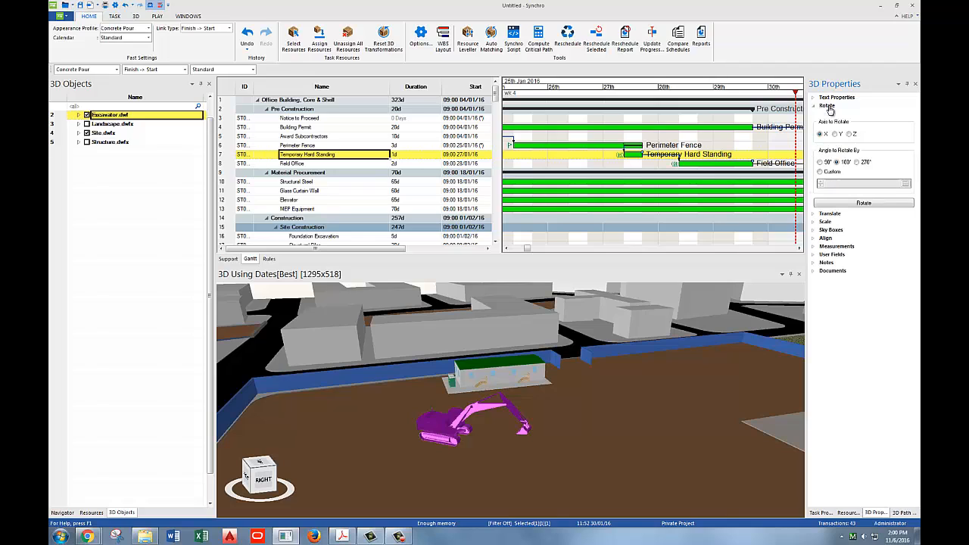
{"action": "left_click", "coordinate": [828, 215]}
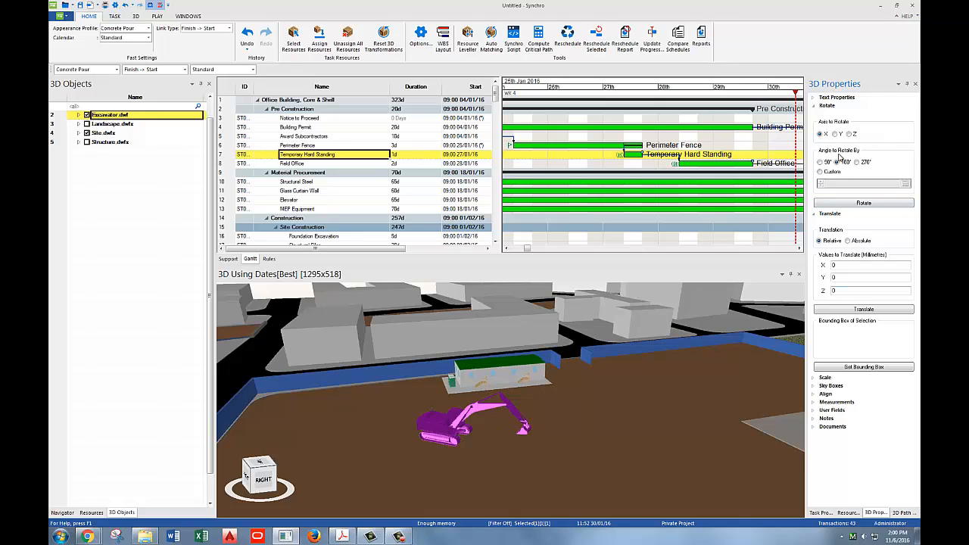
Step: Rotate the excavator 180° about the X axis, and rotate it back by the same angle
{"action": "left_click", "coordinate": [821, 161]}
{"action": "left_click", "coordinate": [836, 162]}
{"action": "left_click", "coordinate": [852, 204]}
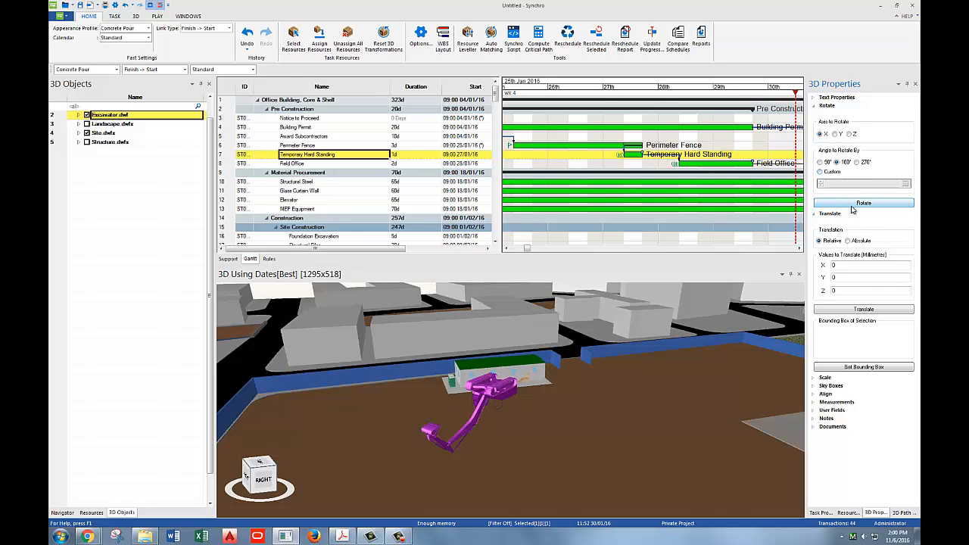
{"action": "left_click", "coordinate": [854, 206]}
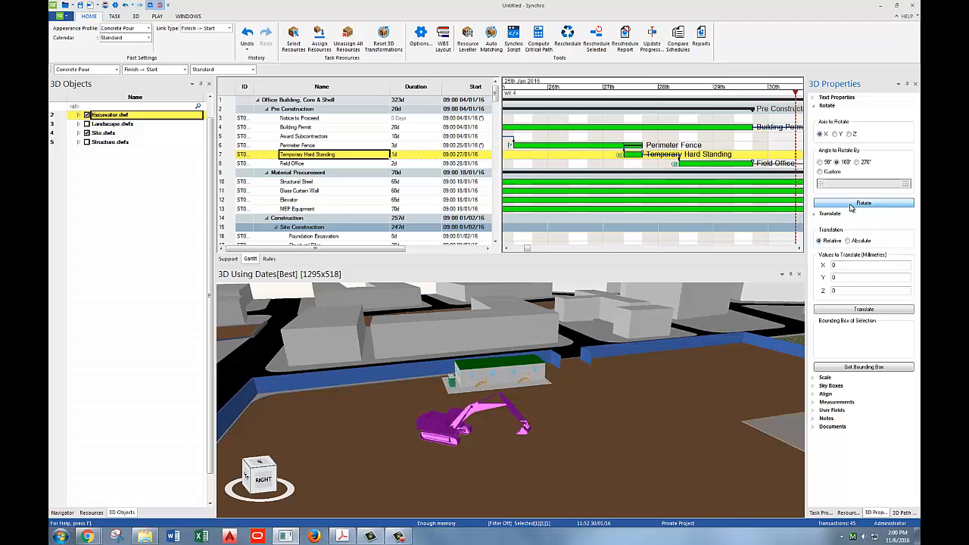
Step: Rotate the excavator 180° about the Z axis, and rotate it back by the same angle
{"action": "left_click", "coordinate": [849, 134]}
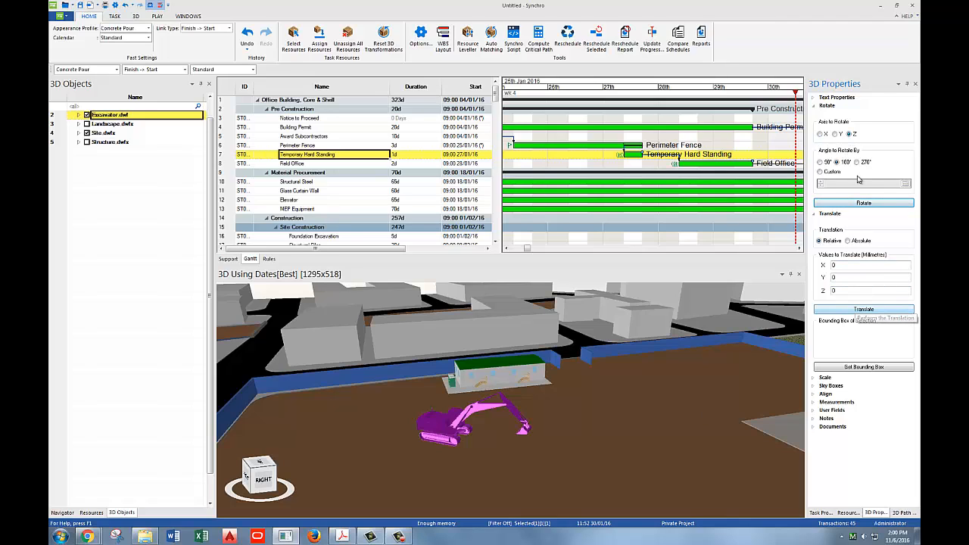
{"action": "left_click", "coordinate": [849, 206]}
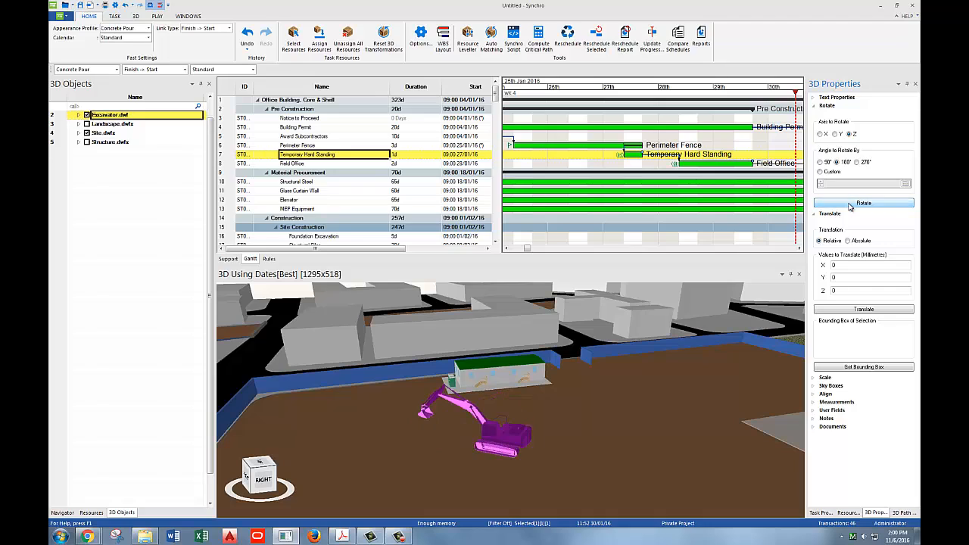
{"action": "left_click", "coordinate": [849, 206]}
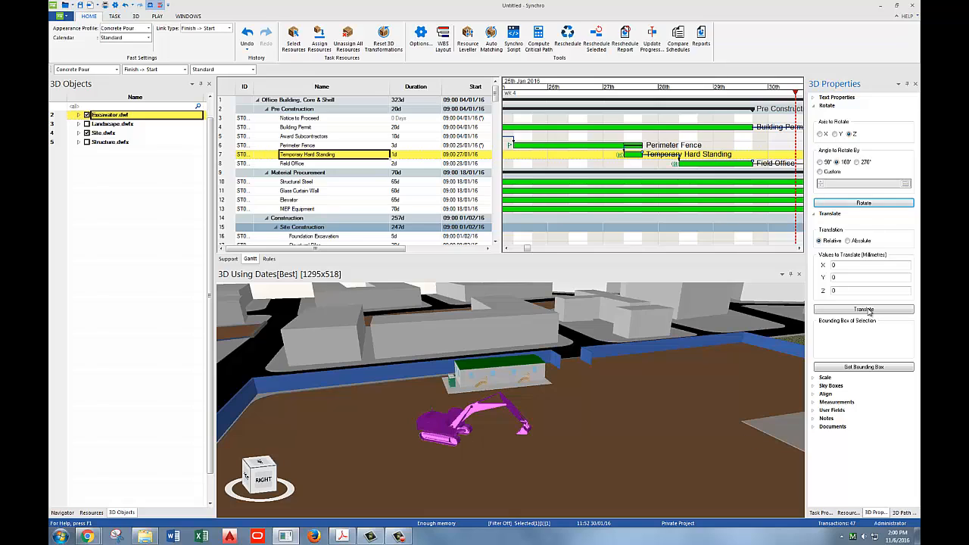
Step: Translate the excavator by a relative 10000 mm along the X axis
{"action": "left_click", "coordinate": [852, 265]}
{"action": "type", "text": "10"}
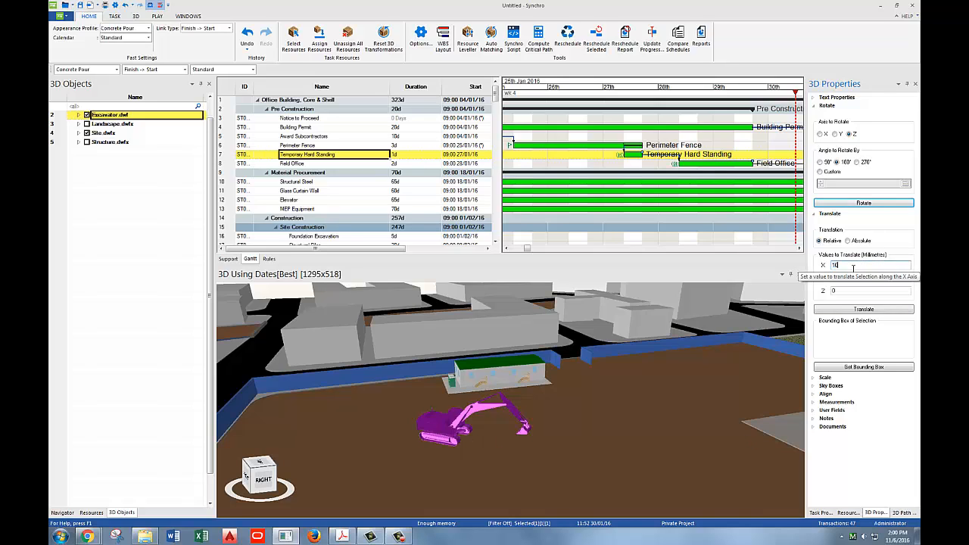
{"action": "type", "text": "000"}
{"action": "left_click", "coordinate": [863, 308]}
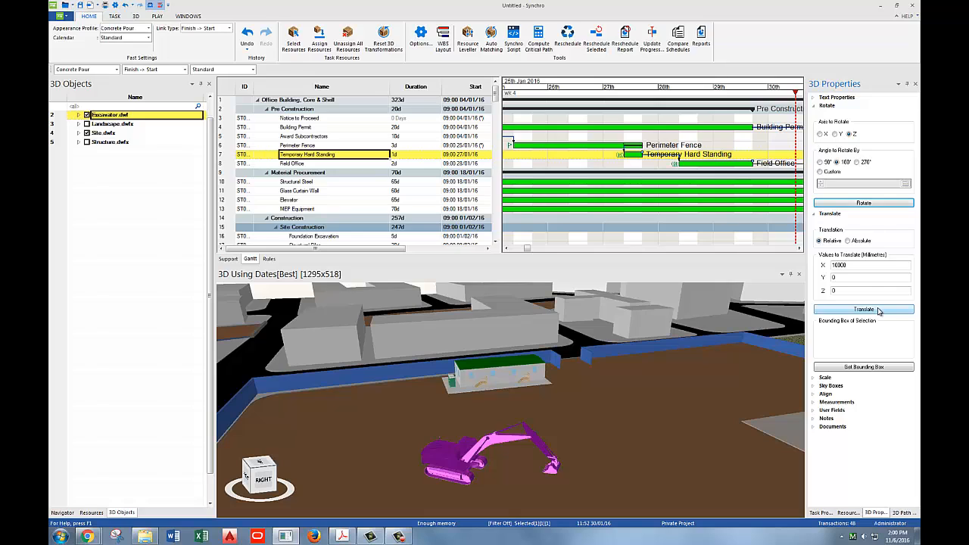
Step: Translate the excavator by a relative 10000 mm along both the X and Y axes
{"action": "left_click", "coordinate": [855, 277]}
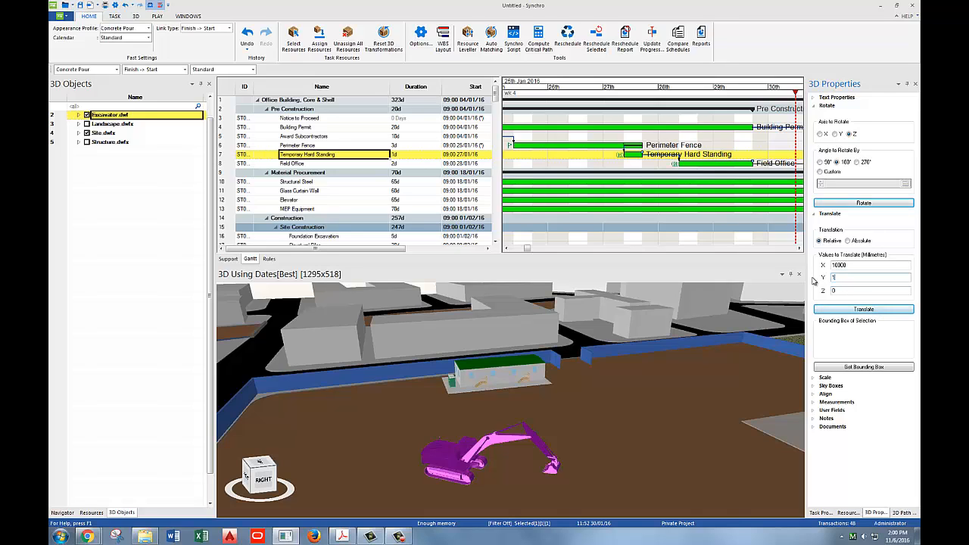
{"action": "left_click", "coordinate": [854, 309]}
{"action": "scroll", "coordinate": [614, 414], "scroll_direction": "down", "scroll_amount": 2}
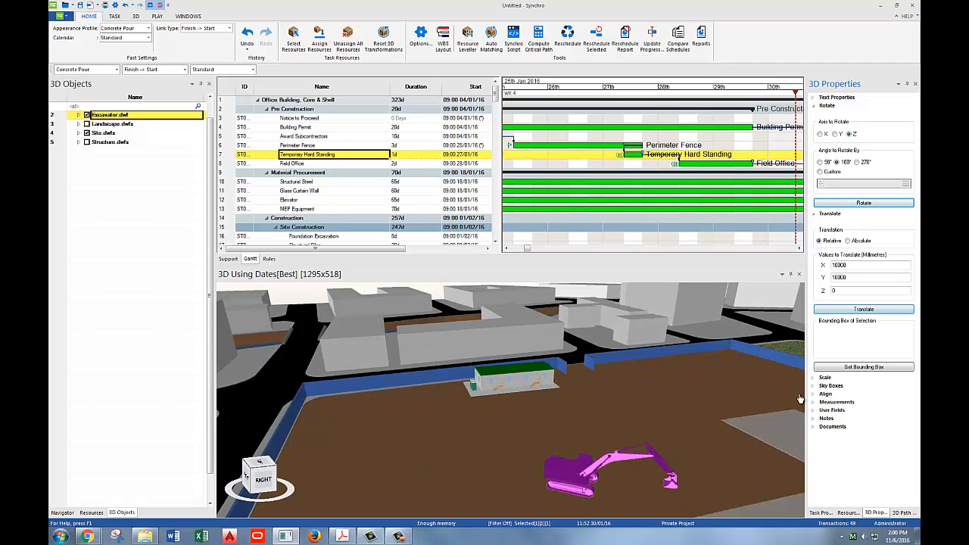
Step: Clear the X and Y translation values, leave Z at 0, and keep the translation mode Relative after trying Absolute
{"action": "left_click", "coordinate": [835, 291]}
{"action": "type", "text": "0"}
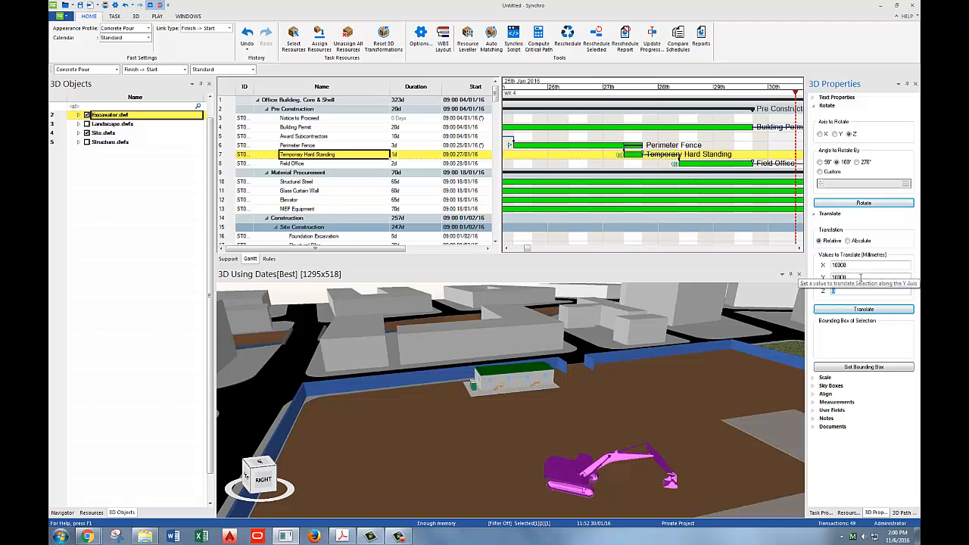
{"action": "left_click_drag", "start_coordinate": [848, 279], "coordinate": [824, 278]}
{"action": "key", "text": "BackSpace"}
{"action": "double_click", "coordinate": [852, 266]}
{"action": "key", "text": "BackSpace"}
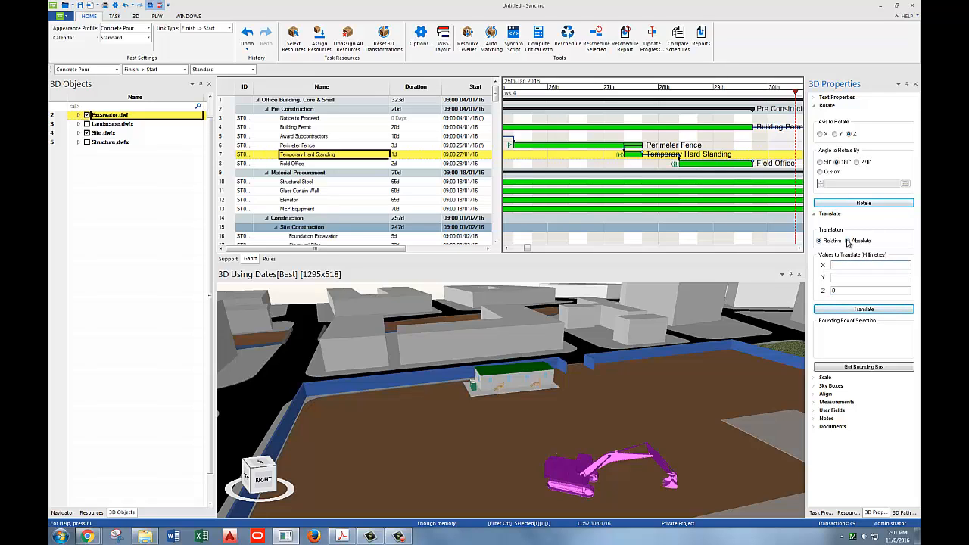
{"action": "left_click", "coordinate": [847, 241]}
{"action": "left_click", "coordinate": [818, 241]}
{"action": "mouse_move", "coordinate": [416, 410]}
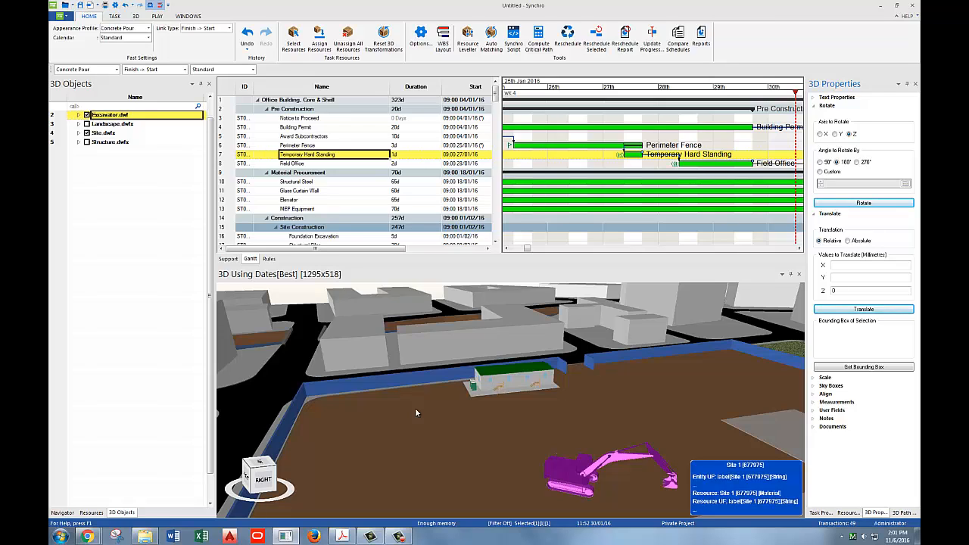